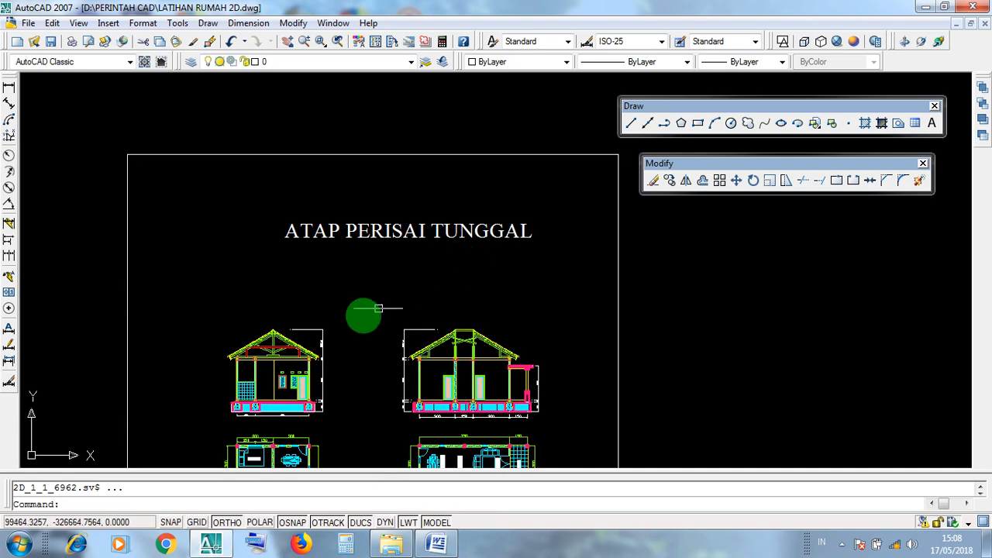
# Step: Examine the two house section drawings beneath the ATAP PERISAI TUNGGAL title
pyautogui.scroll(3, 215, 372)
pyautogui.scroll(-5, 393, 376)
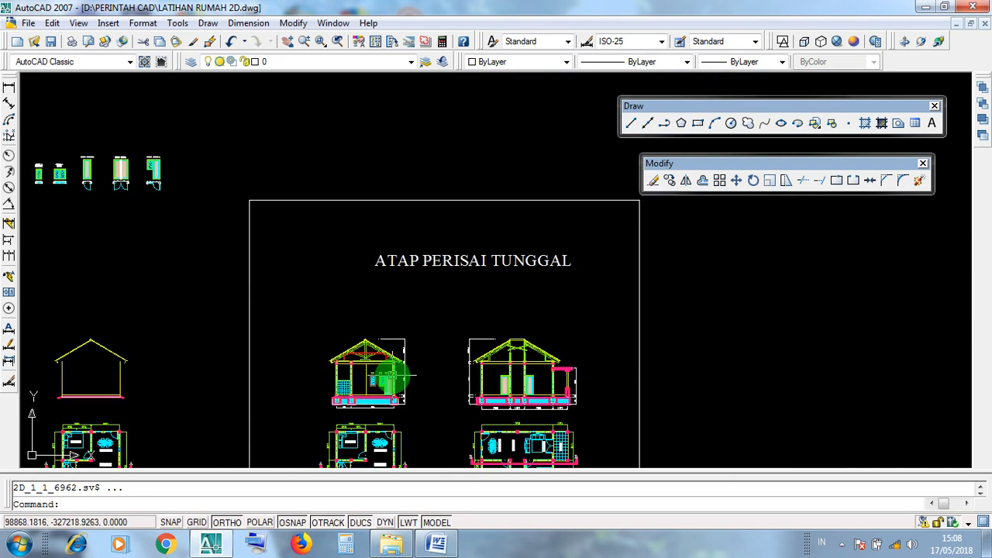
pyautogui.moveTo(384, 371)
pyautogui.mouseDown(button='middle')
pyautogui.moveTo(407, 344)
pyautogui.moveTo(399, 300)
pyautogui.mouseUp(button='middle')
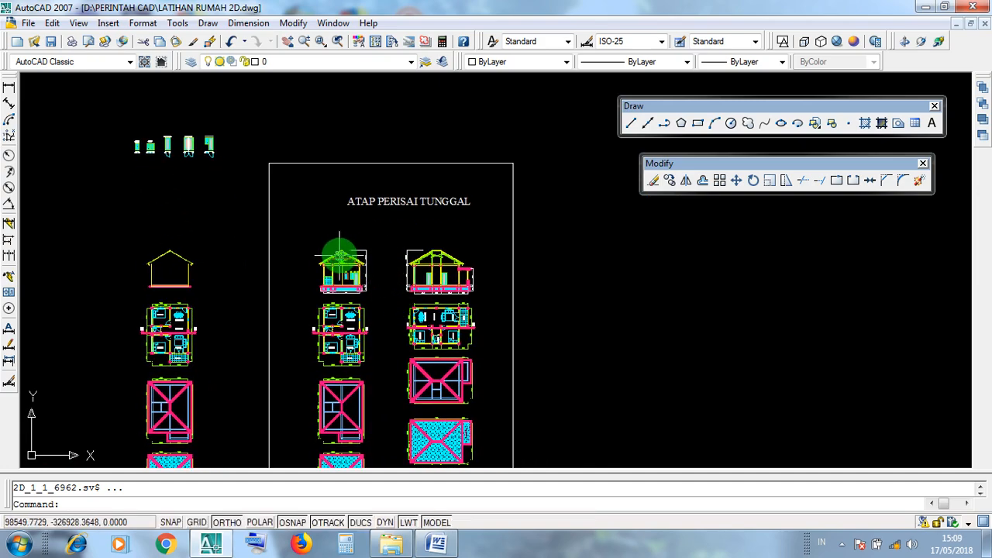
pyautogui.scroll(3, 339, 254)
pyautogui.scroll(-1, 459, 273)
pyautogui.click(420, 254)
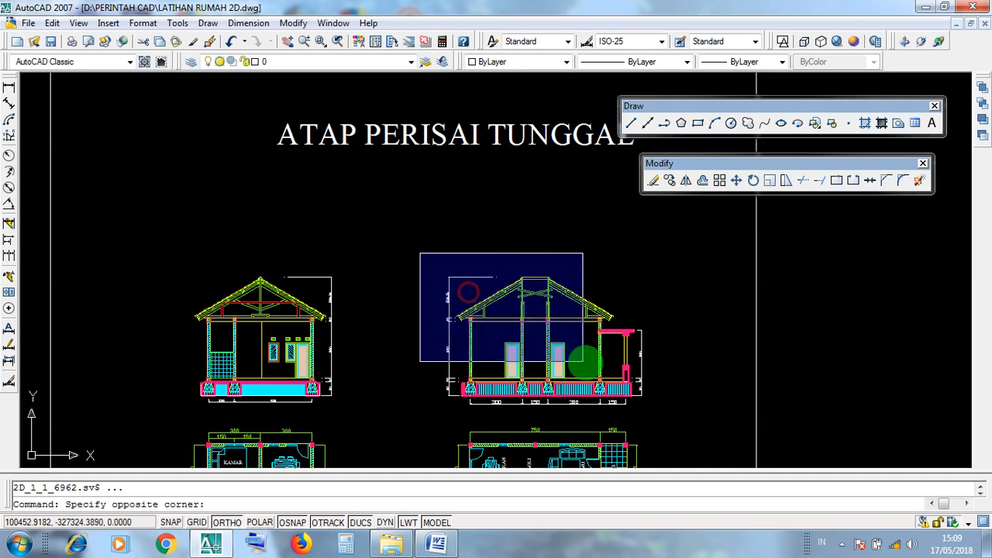
pyautogui.click(421, 280)
pyautogui.click(174, 258)
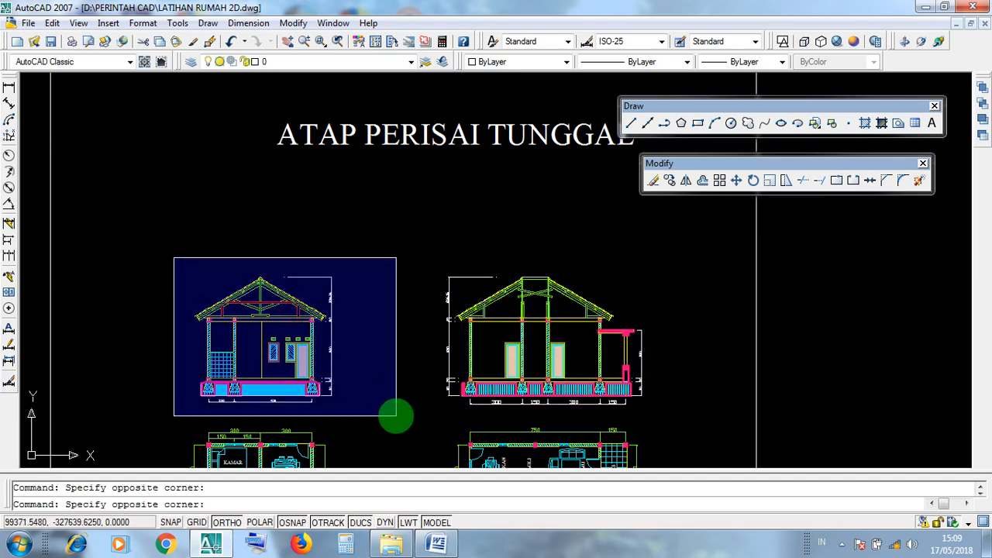
pyautogui.click(328, 231)
pyautogui.moveTo(465, 234)
pyautogui.mouseDown(button='middle')
pyautogui.moveTo(385, 261)
pyautogui.moveTo(387, 214)
pyautogui.mouseUp(button='middle')
pyautogui.scroll(-3, 393, 259)
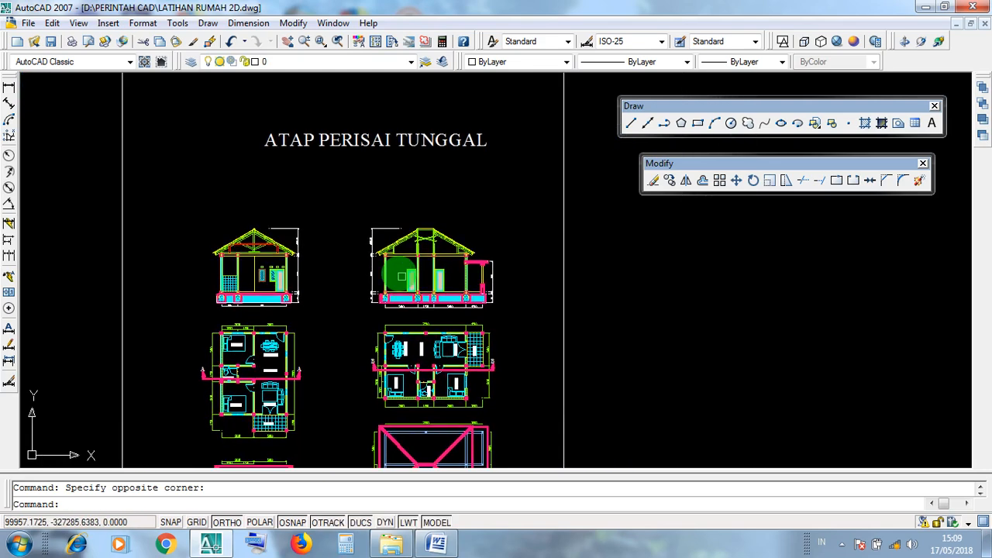
pyautogui.click(359, 216)
pyautogui.click(348, 200)
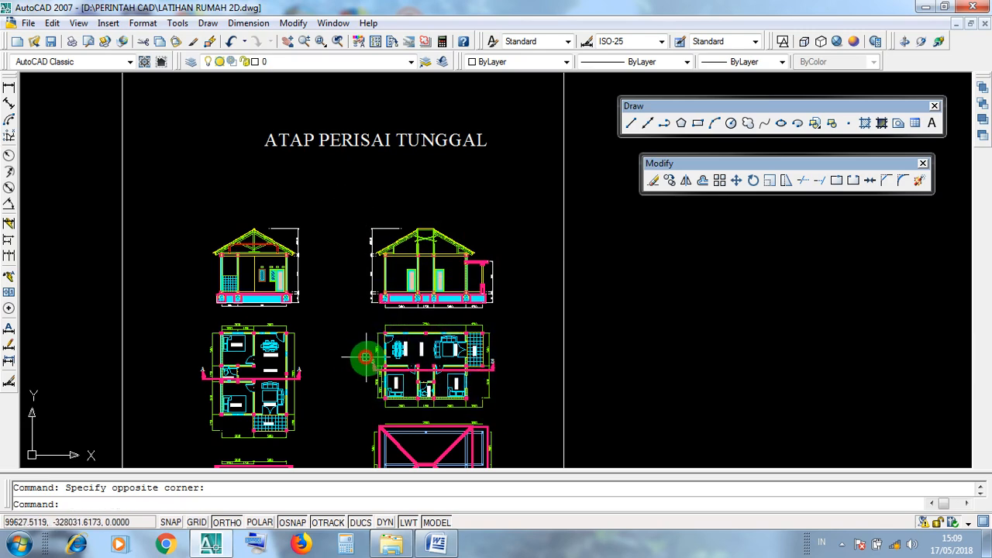
# Step: Examine the floor plan with section line B-B together with the roof framing plan and tiled roof plan beneath it
pyautogui.scroll(3, 366, 357)
pyautogui.moveTo(444, 334); pyautogui.dragTo(423, 438, button='middle')
pyautogui.moveTo(451, 388); pyautogui.dragTo(429, 264, button='middle')
pyautogui.moveTo(402, 390)
pyautogui.mouseDown(button='middle')
pyautogui.moveTo(388, 248)
pyautogui.moveTo(398, 206)
pyautogui.mouseUp(button='middle')
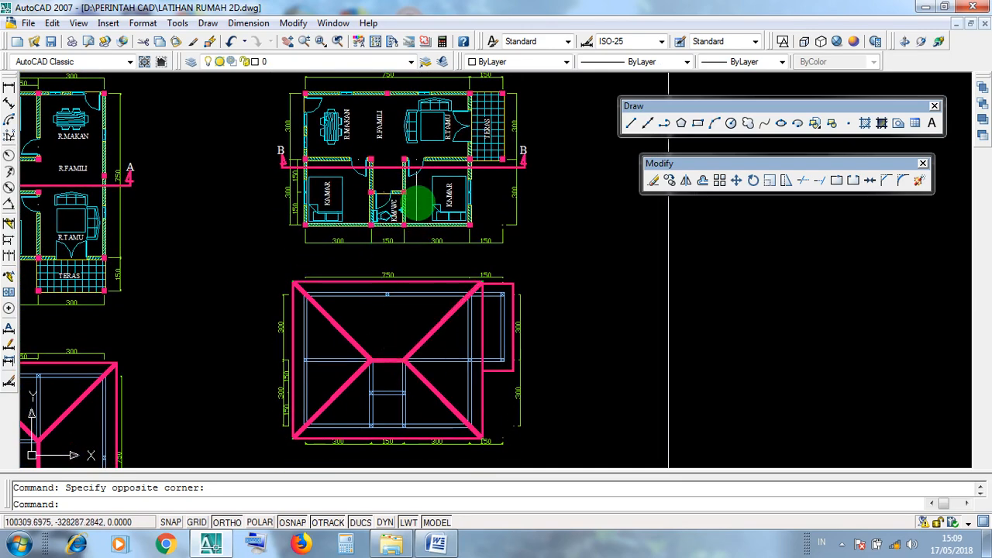
pyautogui.moveTo(420, 183)
pyautogui.mouseDown(button='middle')
pyautogui.moveTo(409, 398)
pyautogui.moveTo(411, 203)
pyautogui.mouseUp(button='middle')
pyautogui.moveTo(367, 414); pyautogui.dragTo(383, 332, button='middle')
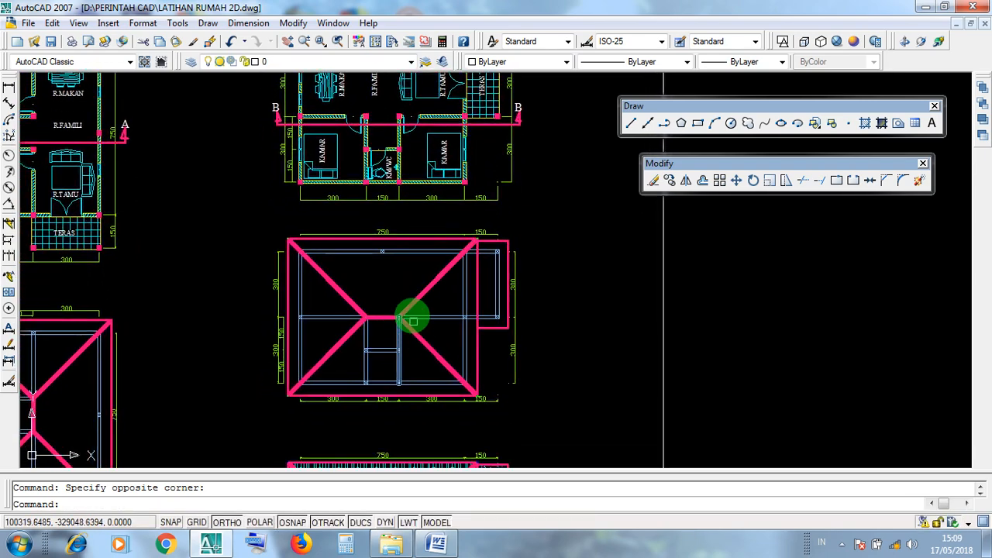
pyautogui.moveTo(396, 375); pyautogui.dragTo(405, 195, button='middle')
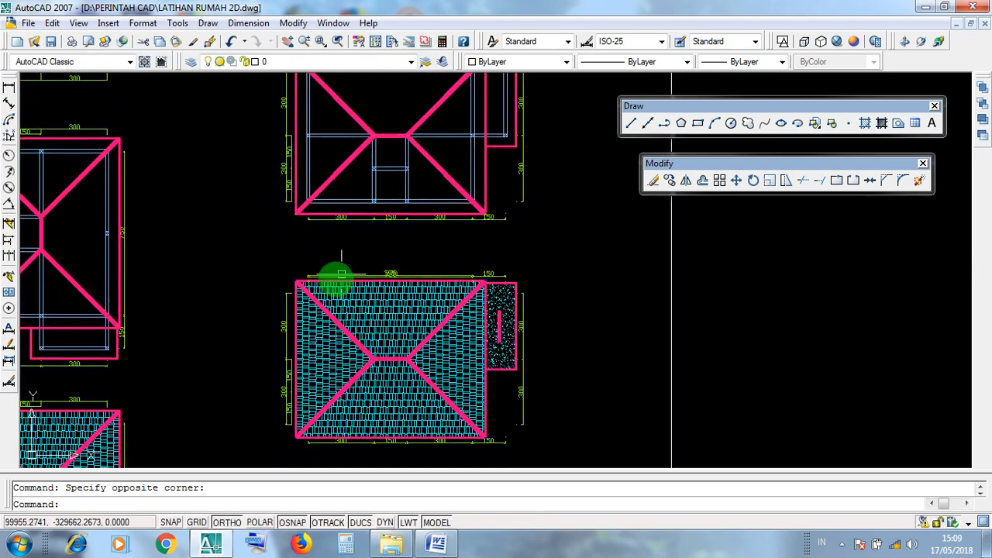
pyautogui.click(265, 265)
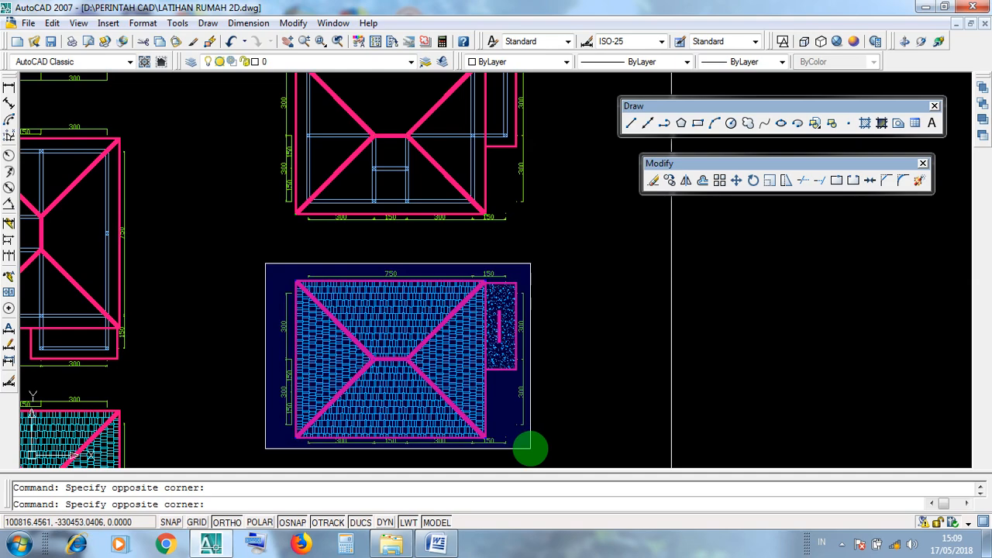
pyautogui.click(411, 250)
pyautogui.moveTo(428, 244); pyautogui.dragTo(445, 429, button='middle')
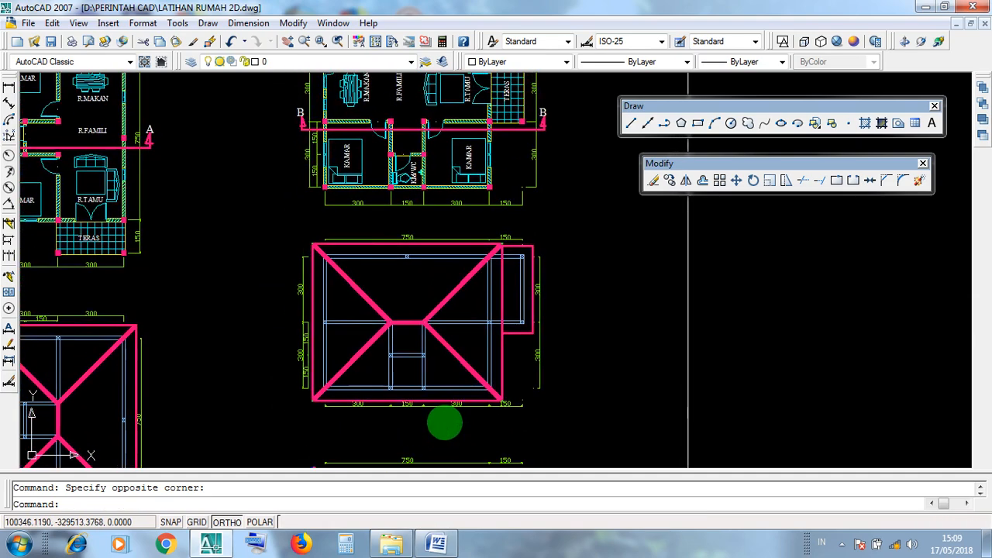
pyautogui.moveTo(412, 282); pyautogui.dragTo(427, 454, button='middle')
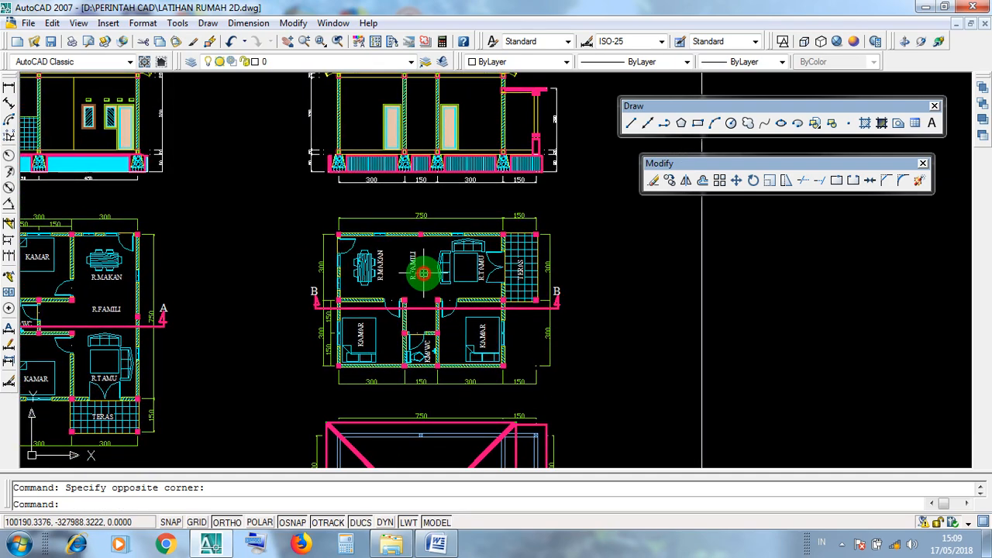
pyautogui.moveTo(427, 263); pyautogui.dragTo(454, 414, button='middle')
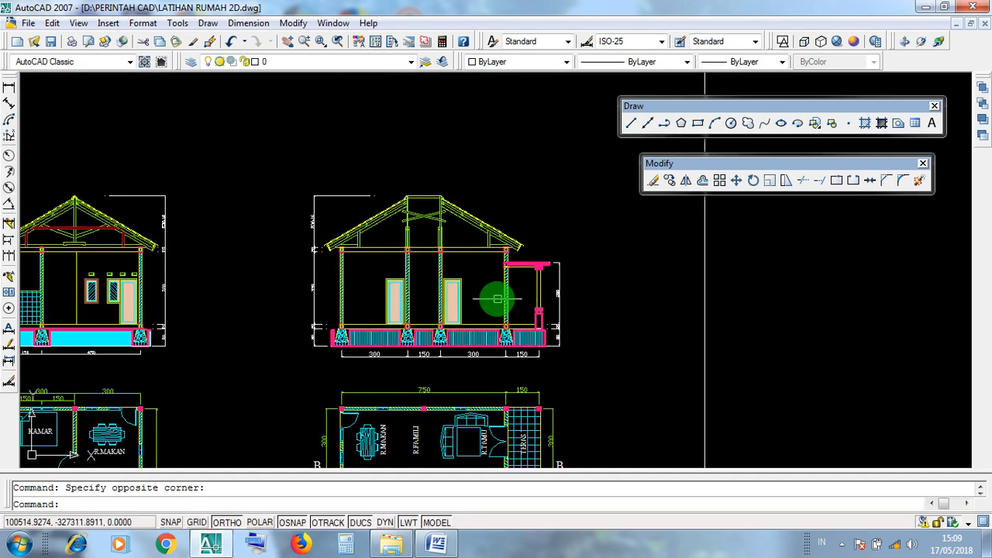
# Step: Compare the two house sections with the floor plan cut by section line A-A
pyautogui.click(468, 269)
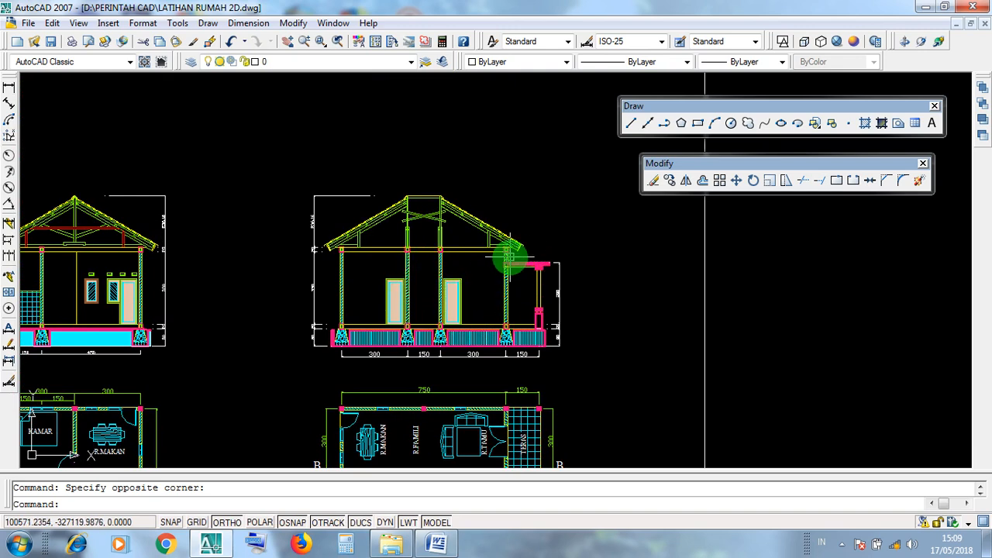
pyautogui.scroll(-4, 506, 264)
pyautogui.scroll(3, 414, 266)
pyautogui.click(243, 188)
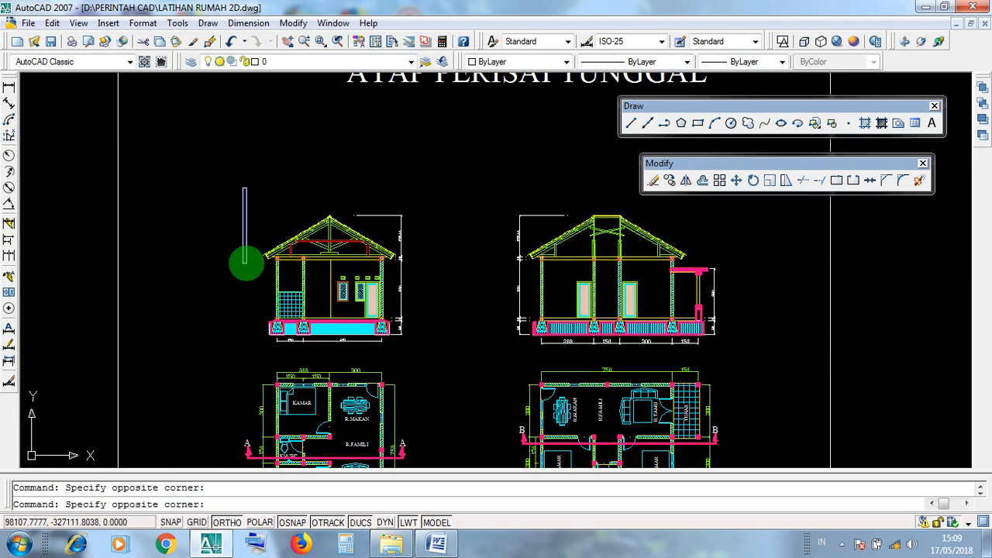
pyautogui.moveTo(320, 355); pyautogui.dragTo(328, 224, button='middle')
pyautogui.click(256, 225)
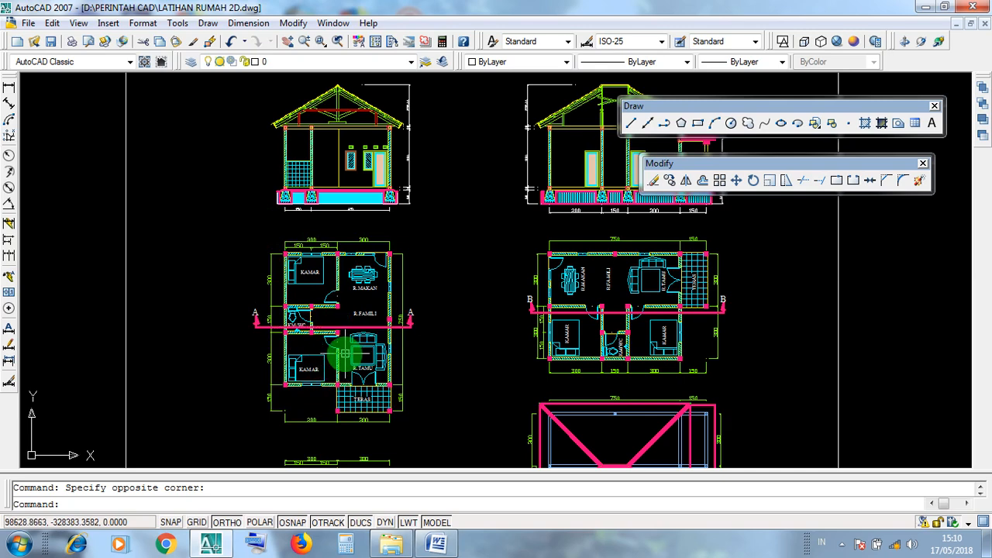
pyautogui.moveTo(354, 186); pyautogui.dragTo(369, 236, button='middle')
pyautogui.click(341, 203)
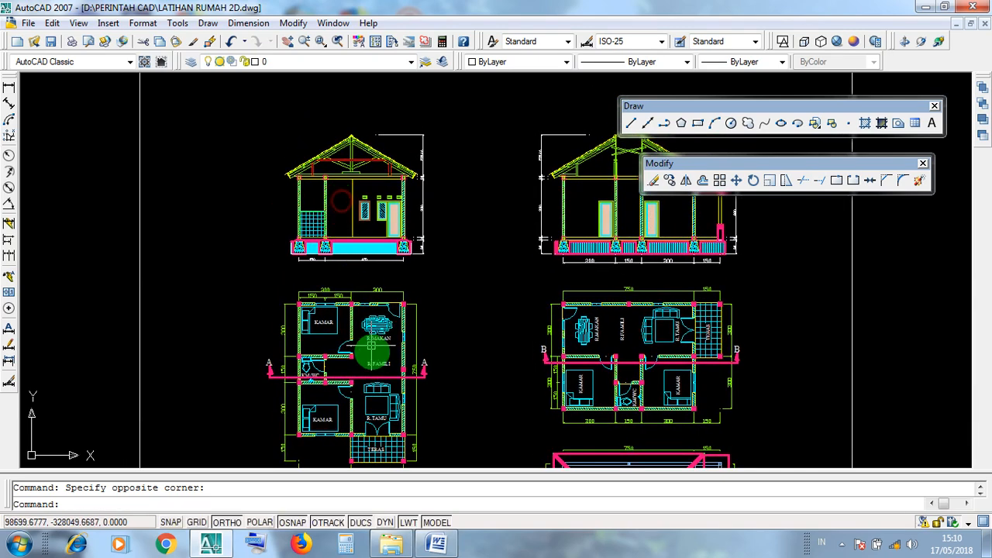
pyautogui.click(344, 213)
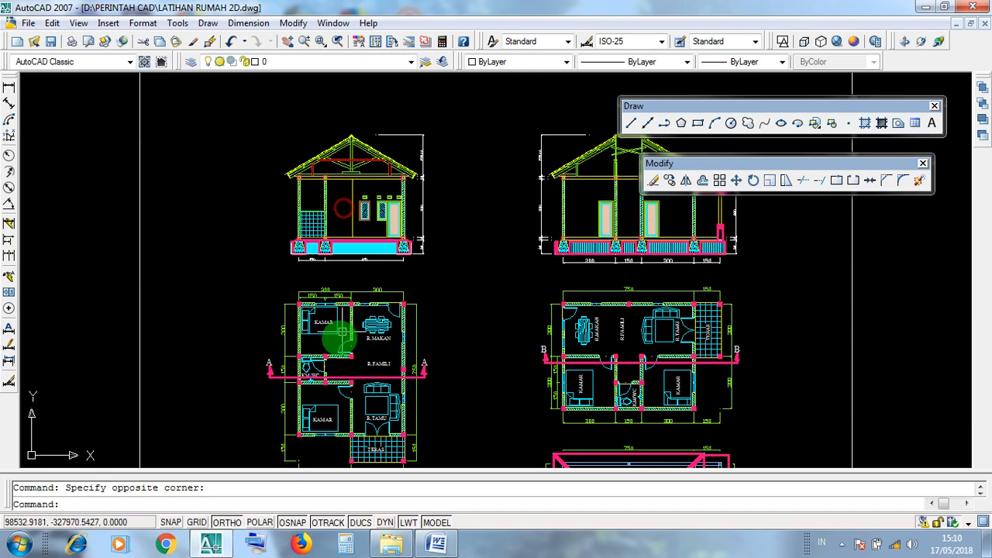
# Step: Examine the A-A floor plan, its roof framing plan and tiled roof plan, and the matching house section
pyautogui.moveTo(380, 394); pyautogui.dragTo(378, 226, button='middle')
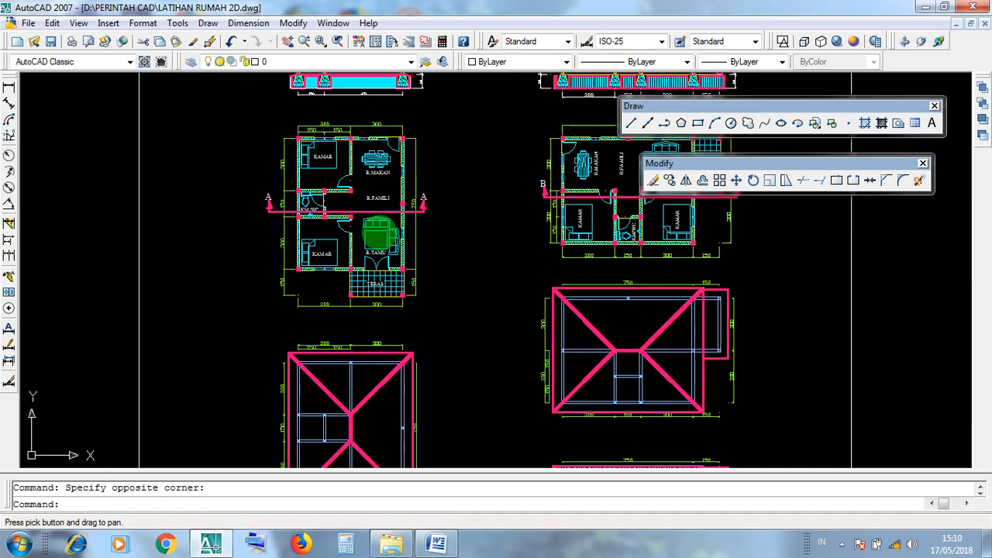
pyautogui.moveTo(373, 332); pyautogui.dragTo(374, 238, button='middle')
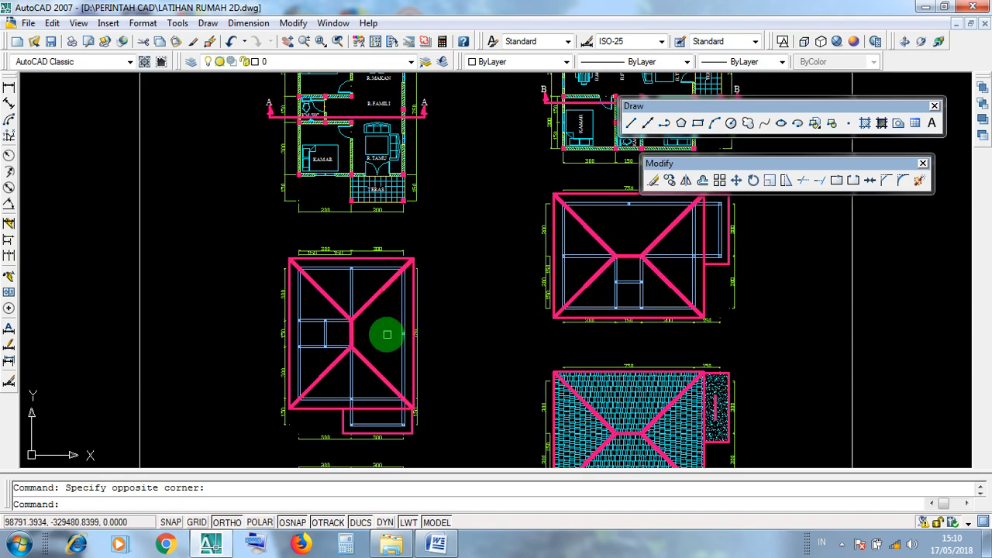
pyautogui.moveTo(354, 189); pyautogui.dragTo(350, 328, button='middle')
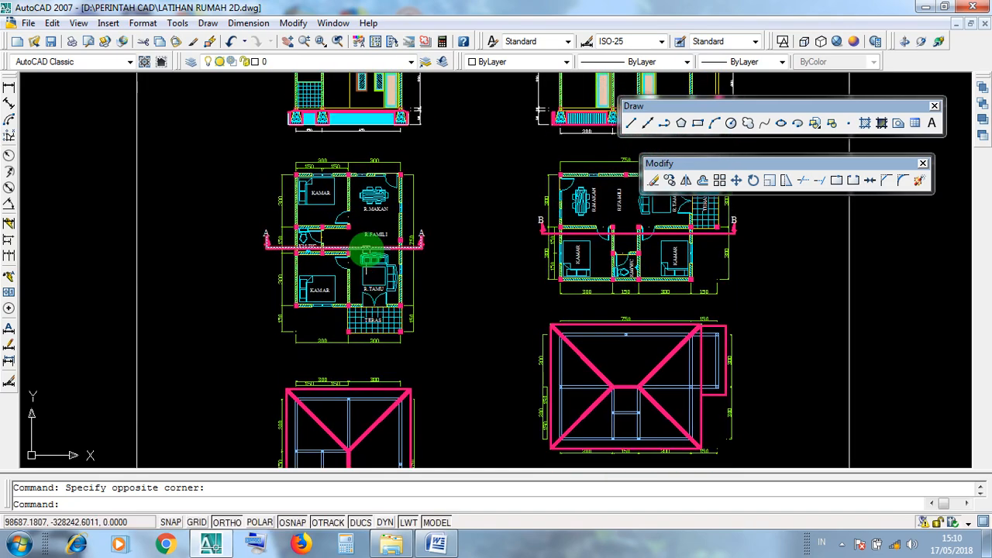
pyautogui.moveTo(359, 229); pyautogui.dragTo(363, 394, button='middle')
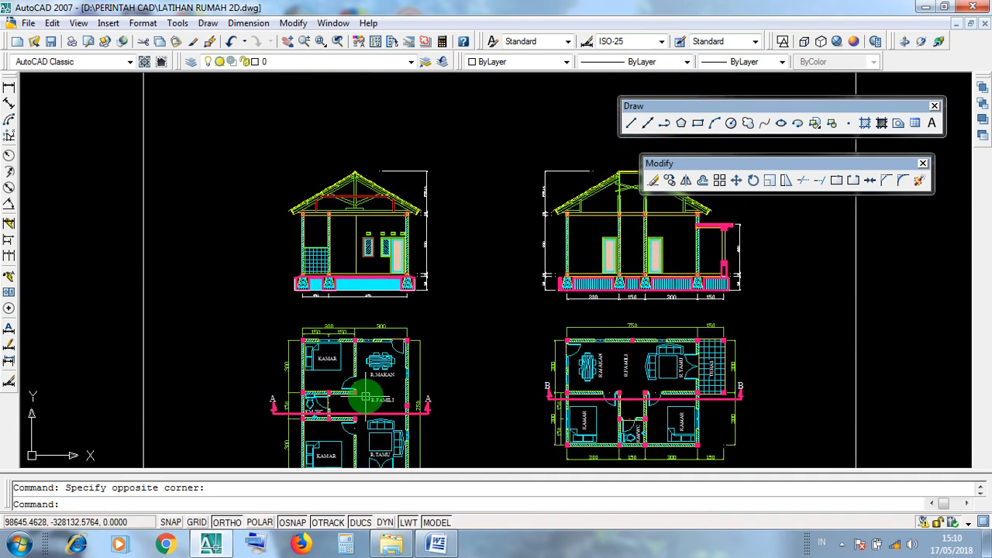
pyautogui.moveTo(385, 359); pyautogui.dragTo(380, 219, button='middle')
pyautogui.moveTo(387, 398); pyautogui.dragTo(393, 228, button='middle')
pyautogui.moveTo(385, 379); pyautogui.dragTo(397, 249, button='middle')
pyautogui.moveTo(363, 357); pyautogui.dragTo(352, 301, button='middle')
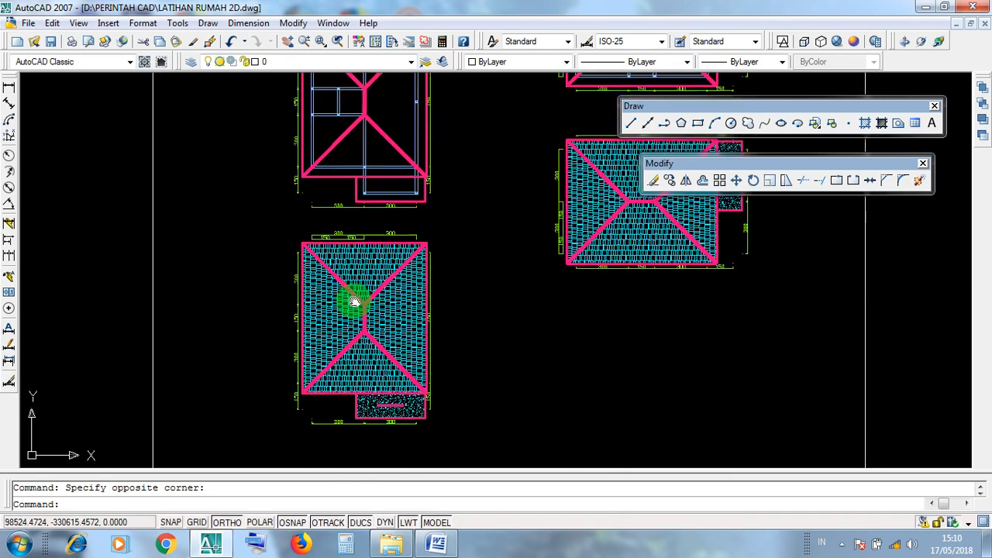
pyautogui.click(282, 230)
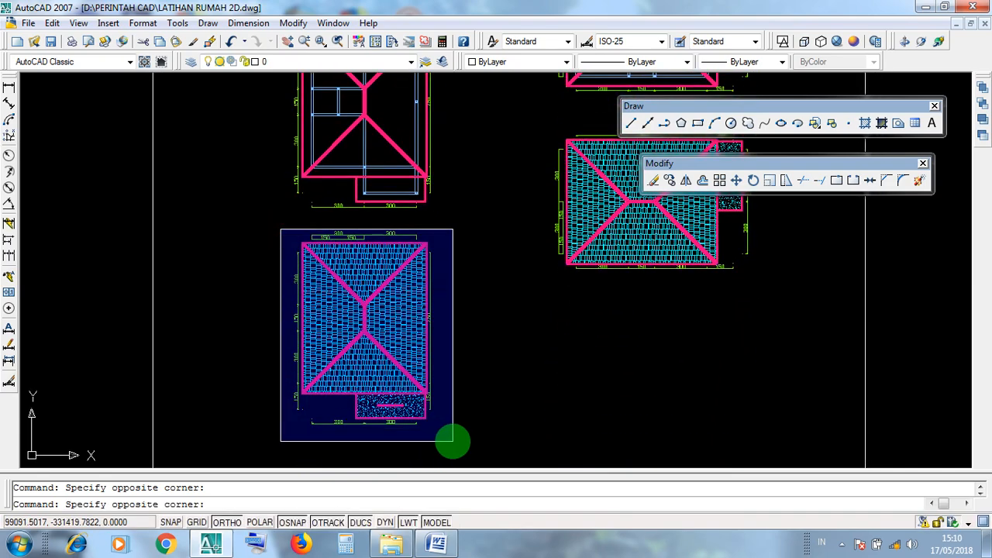
pyautogui.click(423, 313)
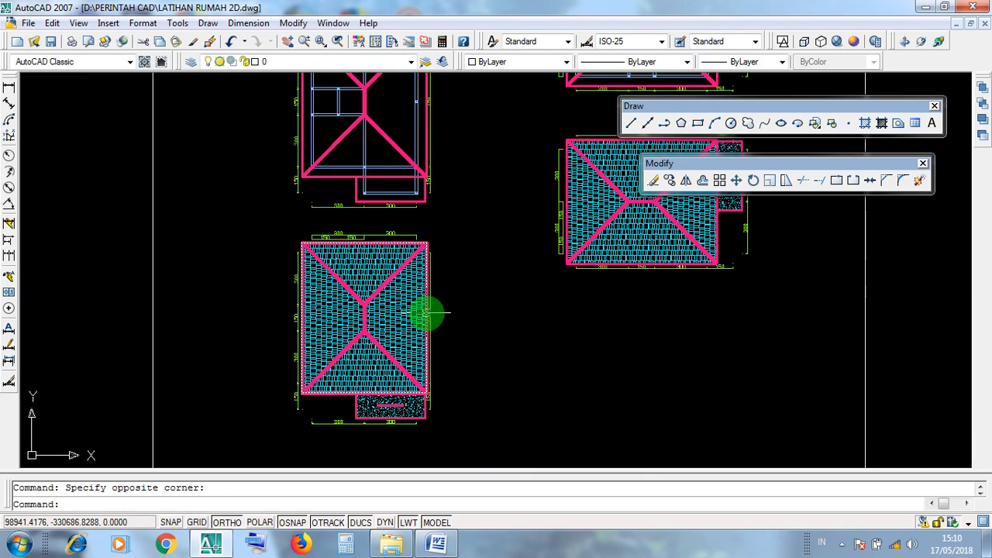
pyautogui.moveTo(402, 283); pyautogui.dragTo(386, 459, button='middle')
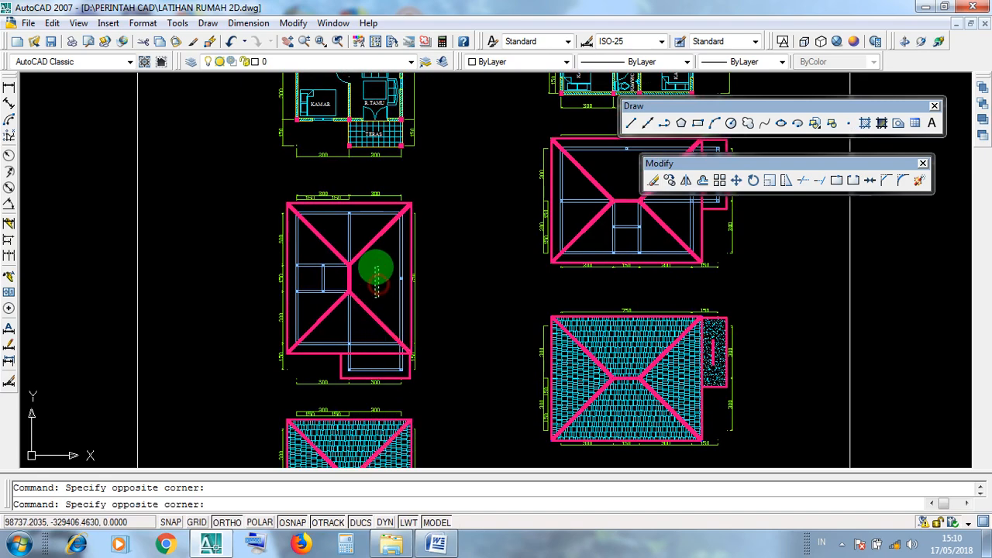
pyautogui.moveTo(402, 274)
pyautogui.mouseDown(button='middle')
pyautogui.moveTo(428, 451)
pyautogui.moveTo(414, 373)
pyautogui.moveTo(413, 401)
pyautogui.mouseUp(button='middle')
pyautogui.moveTo(385, 275); pyautogui.dragTo(407, 404, button='middle')
pyautogui.scroll(3, 397, 332)
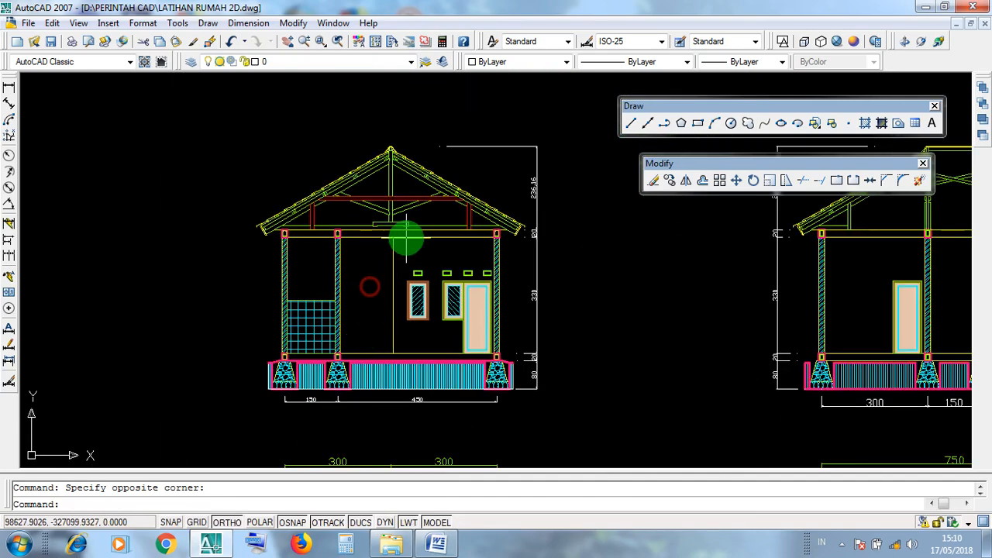
# Step: Review the whole framed ATAP PERISAI TUNGGAL sheet and its two house sections
pyautogui.scroll(-8, 405, 312)
pyautogui.scroll(-2, 407, 314)
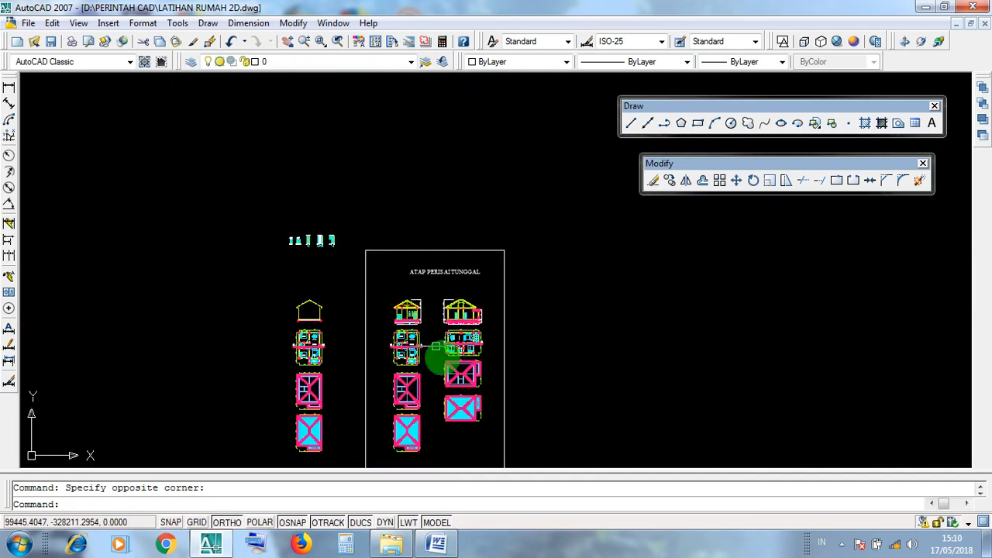
pyautogui.moveTo(442, 362); pyautogui.dragTo(411, 317, button='middle')
pyautogui.moveTo(331, 191); pyautogui.dragTo(483, 438)
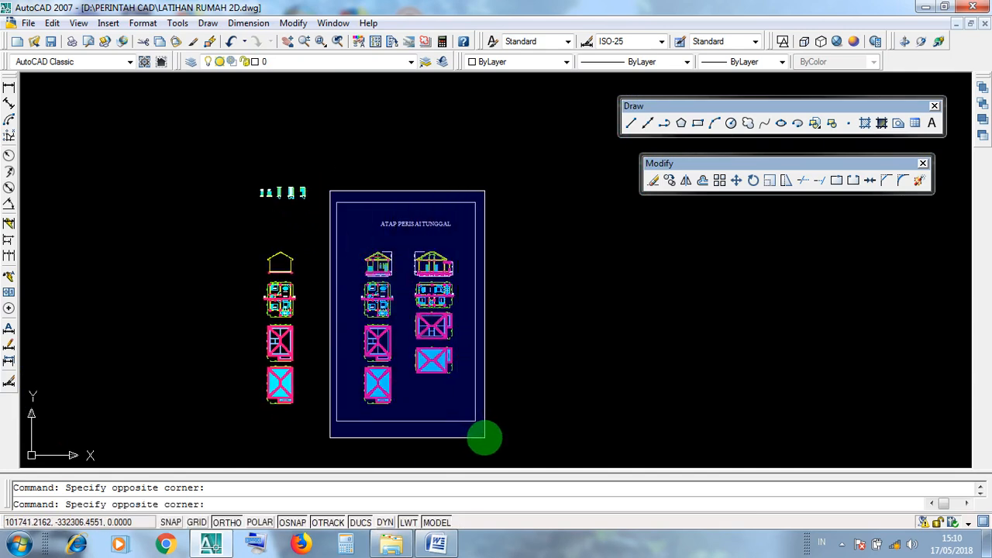
pyautogui.click(354, 191)
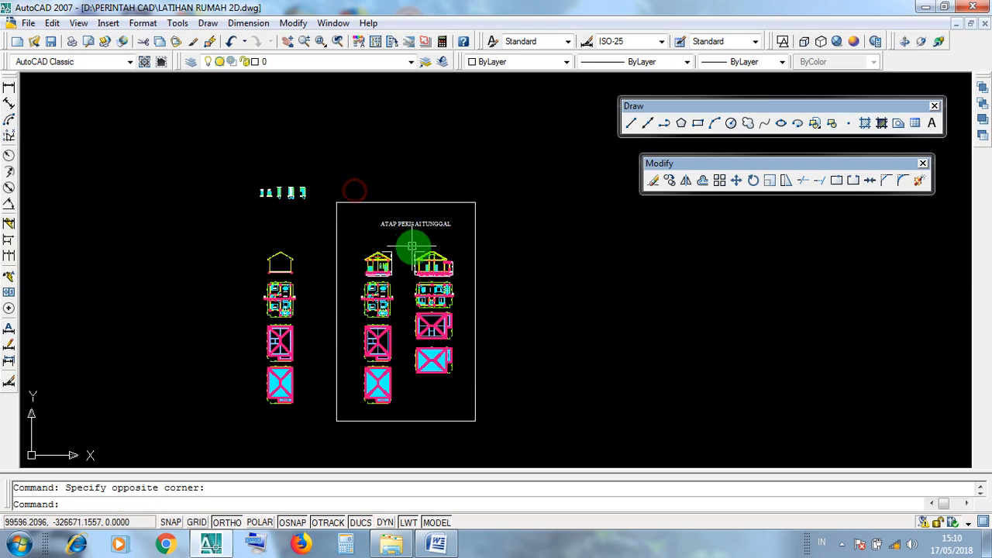
pyautogui.scroll(6, 416, 256)
pyautogui.click(387, 216)
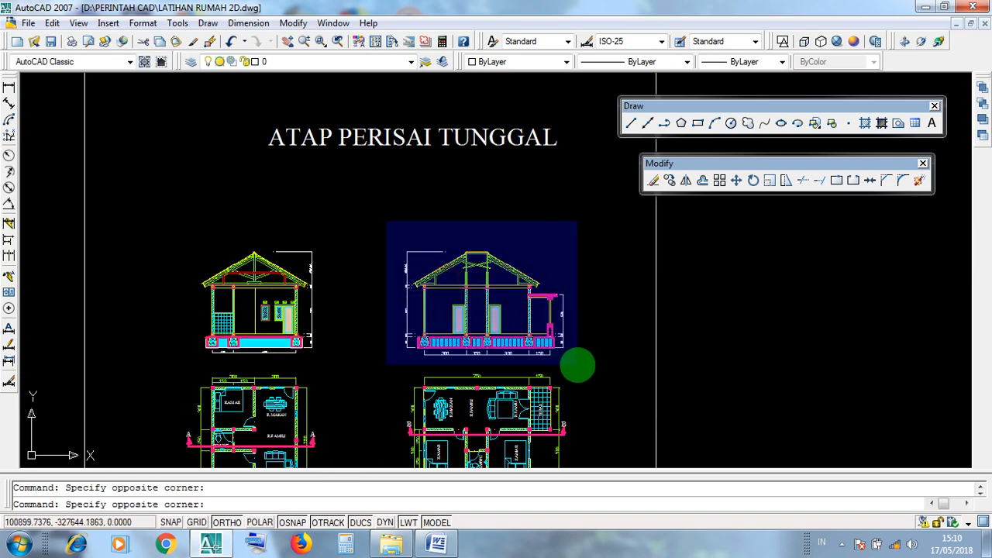
pyautogui.click(384, 218)
pyautogui.click(202, 220)
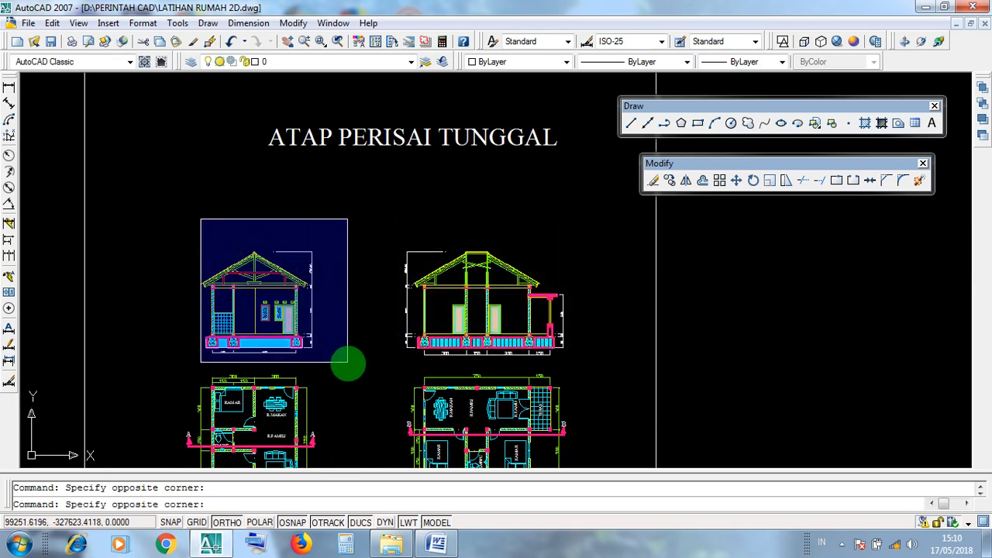
pyautogui.click(259, 186)
pyautogui.scroll(3, 276, 314)
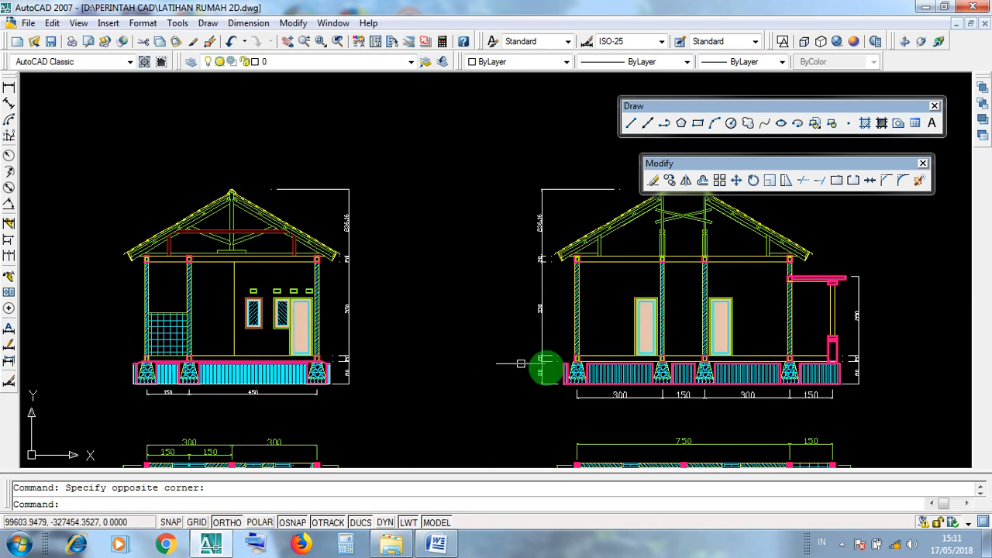
# Step: Draw a horizontal construction line through the lower outer corner of the foundation in the B-B section, extending across the A-A section
pyautogui.click(647, 124)
pyautogui.scroll(3, 563, 376)
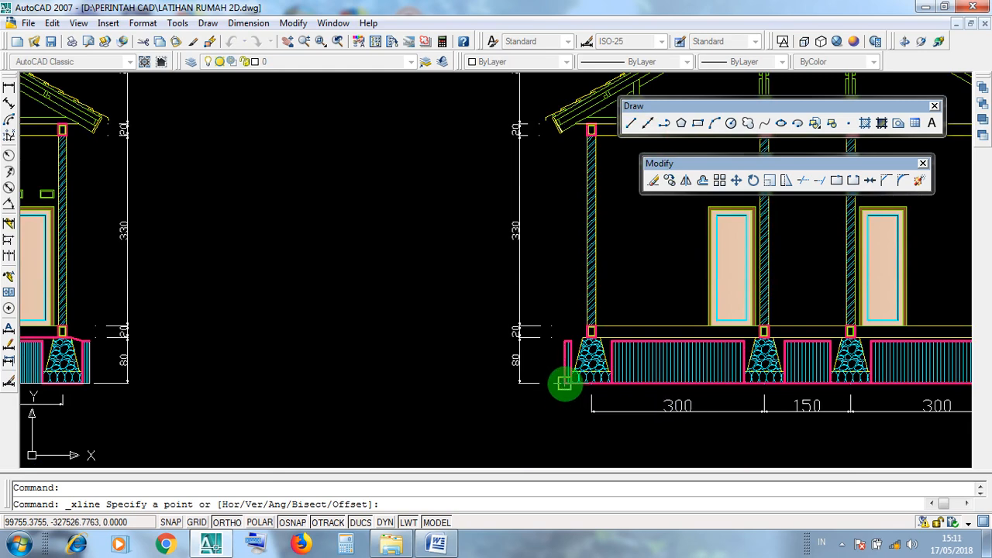
pyautogui.click(565, 383)
pyautogui.click(423, 385)
pyautogui.press('Return')
pyautogui.moveTo(342, 376); pyautogui.dragTo(365, 381, button='middle')
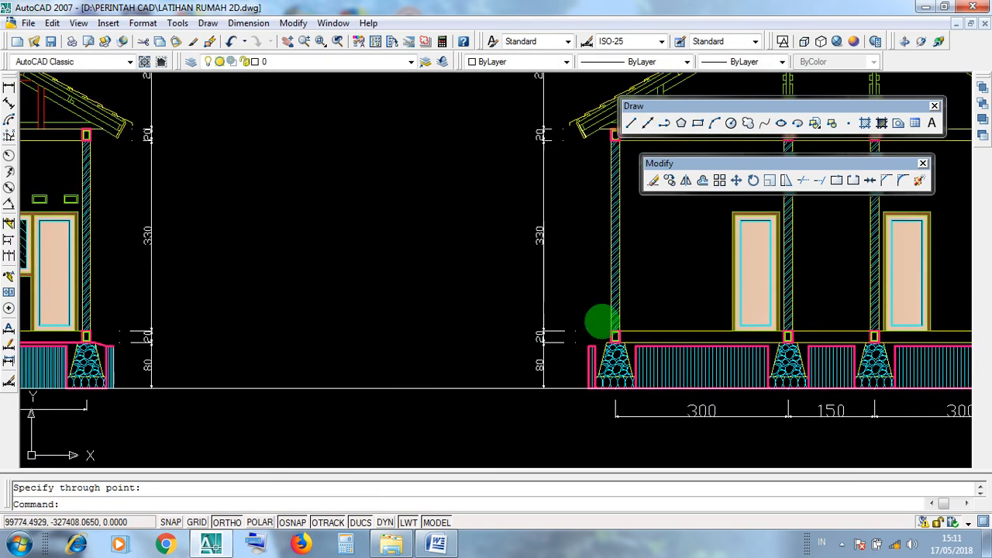
# Step: Draw a horizontal construction line at floor level, along the top of the foundation beam in the B-B section
pyautogui.press('Return')
pyautogui.click(642, 333)
pyautogui.click(419, 311)
pyautogui.press('Return')
# Step: Draw a horizontal construction line along the top edge of the roof ridge in the B-B section
pyautogui.moveTo(456, 283); pyautogui.dragTo(435, 494, button='middle')
pyautogui.scroll(3, 822, 263)
pyautogui.press('Return')
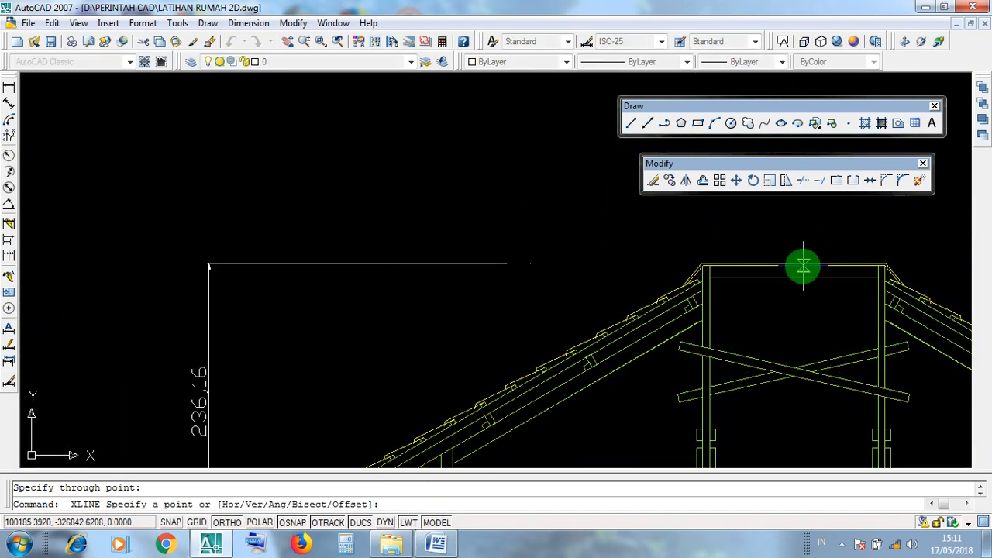
pyautogui.scroll(3, 799, 264)
pyautogui.click(795, 263)
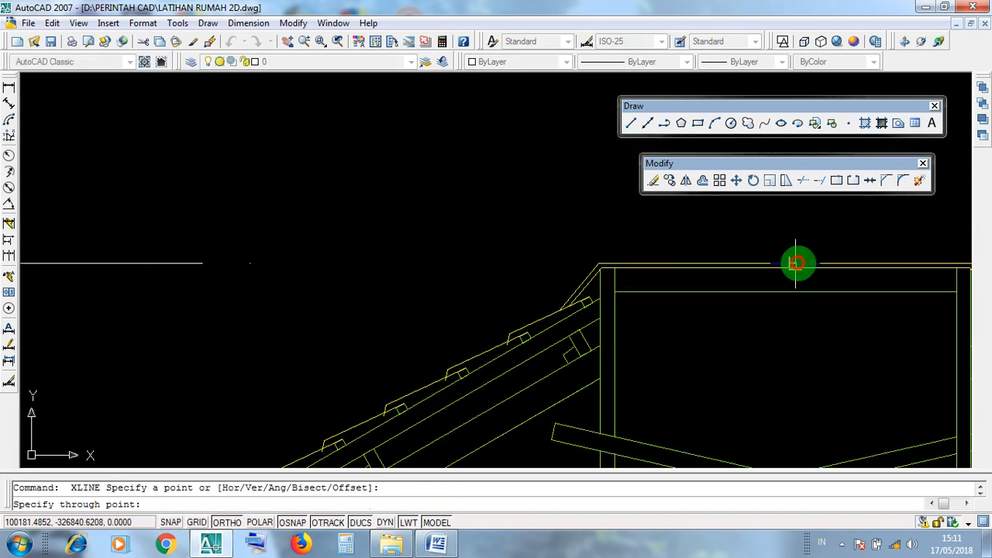
pyautogui.scroll(-3, 791, 262)
pyautogui.click(419, 242)
pyautogui.press('Return')
pyautogui.scroll(-5, 645, 268)
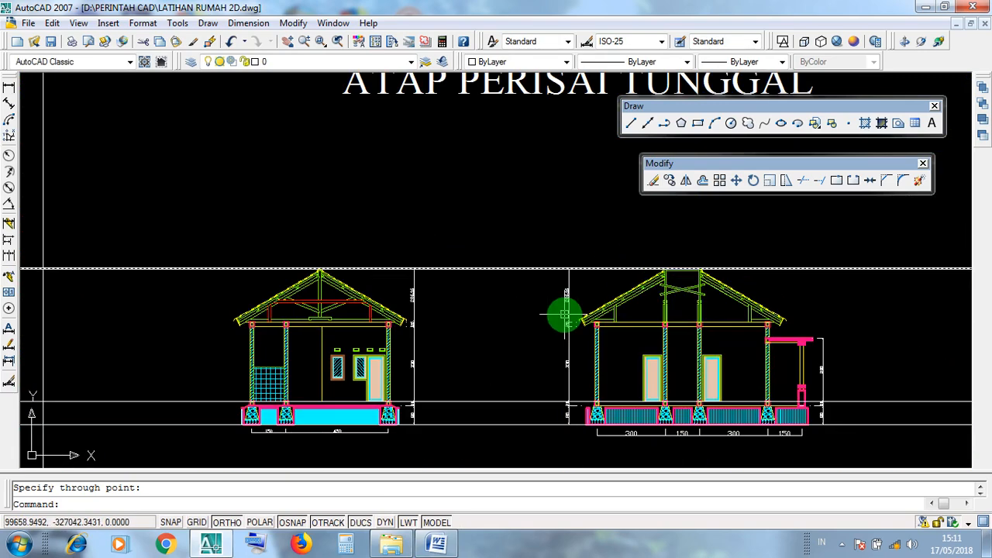
# Step: Compare the foundation base level of the two house sections along the lowest horizontal construction line
pyautogui.scroll(2, 545, 286)
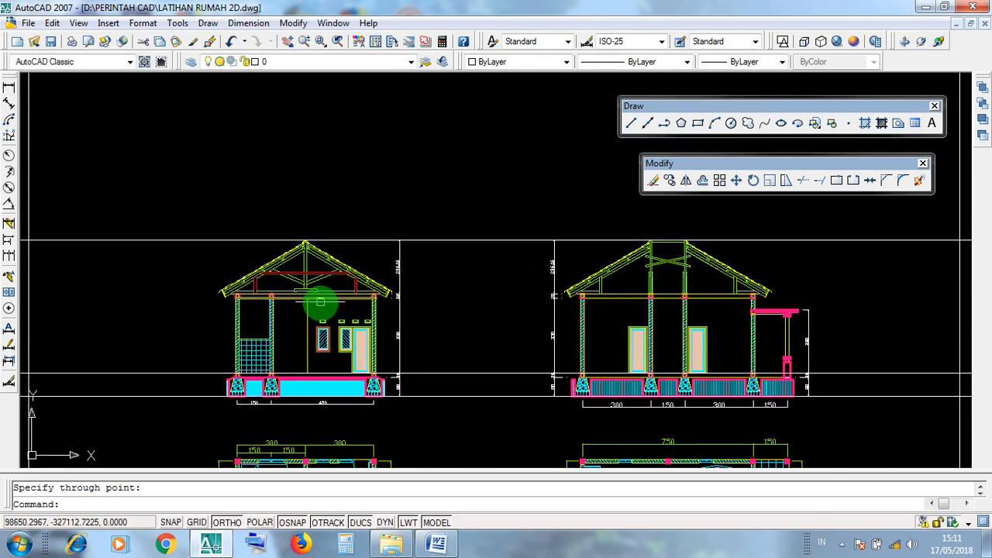
pyautogui.click(681, 333)
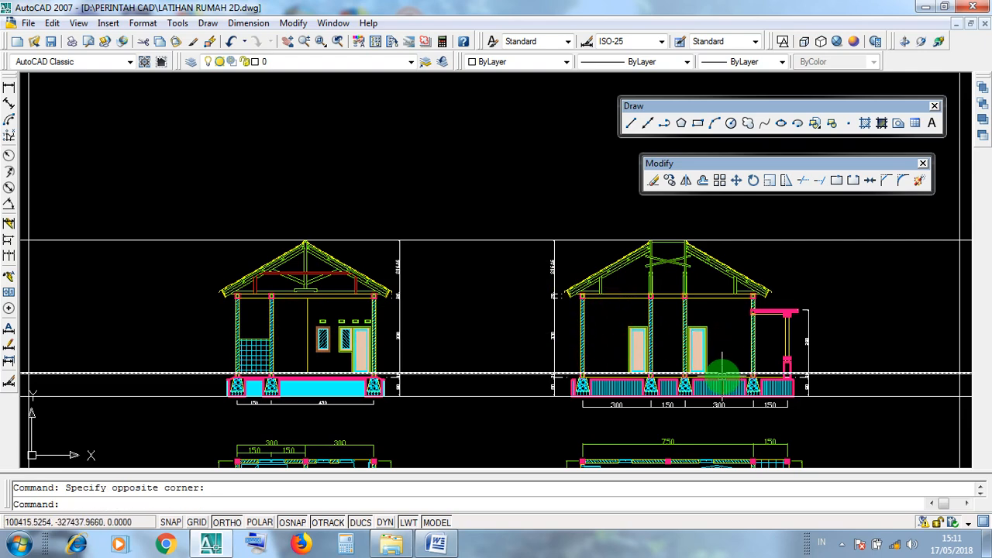
pyautogui.scroll(3, 298, 384)
pyautogui.click(130, 392)
pyautogui.press('Escape')
pyautogui.moveTo(612, 386); pyautogui.dragTo(197, 394, button='middle')
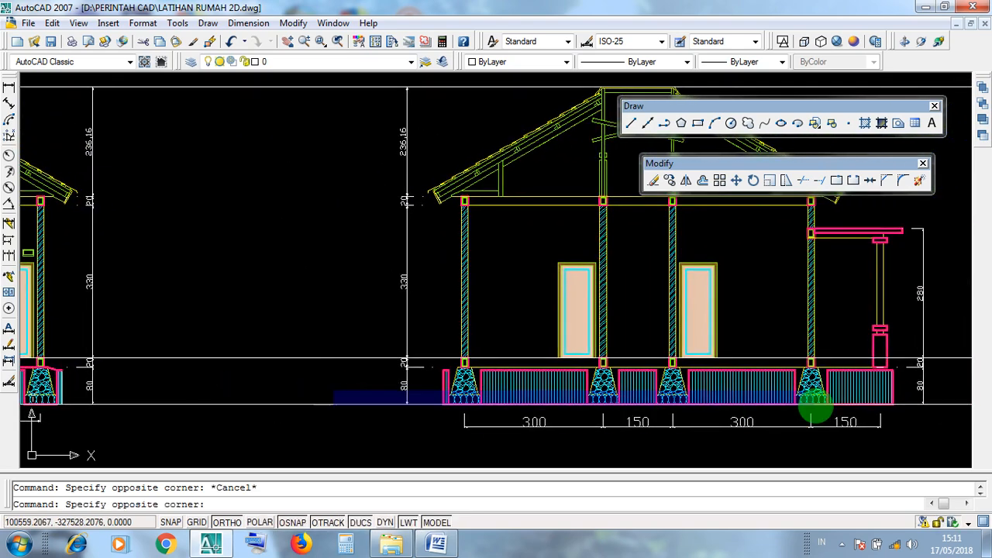
pyautogui.scroll(-4, 698, 400)
pyautogui.press('Escape')
pyautogui.click(541, 398)
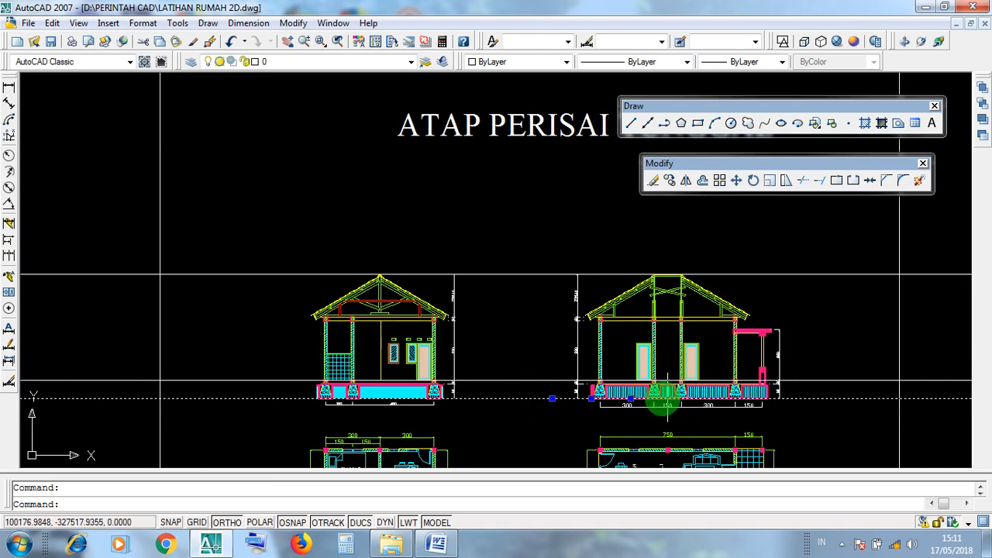
pyautogui.press('Escape')
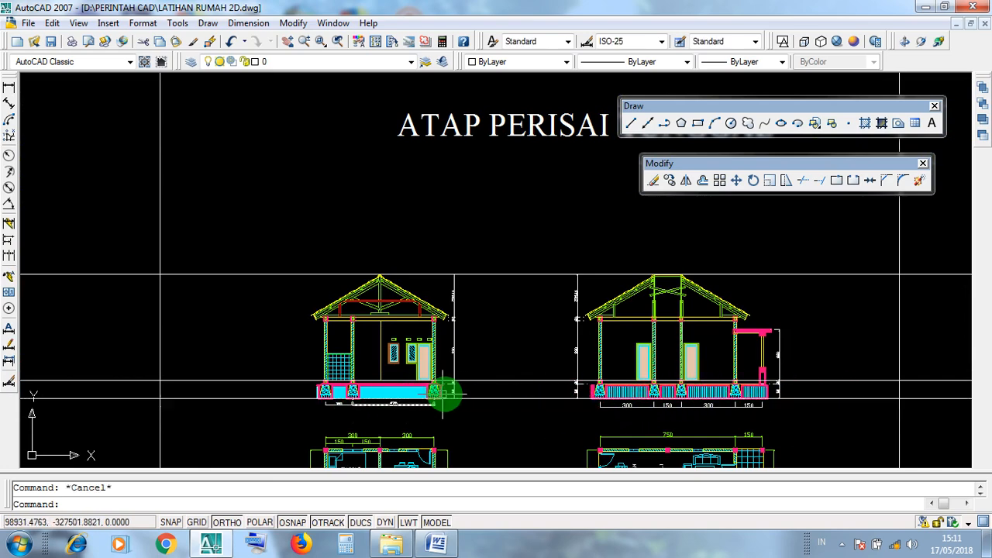
# Step: Compare the floor level of the two house sections along the middle horizontal construction line
pyautogui.click(497, 379)
pyautogui.scroll(2, 665, 374)
pyautogui.scroll(5, 519, 383)
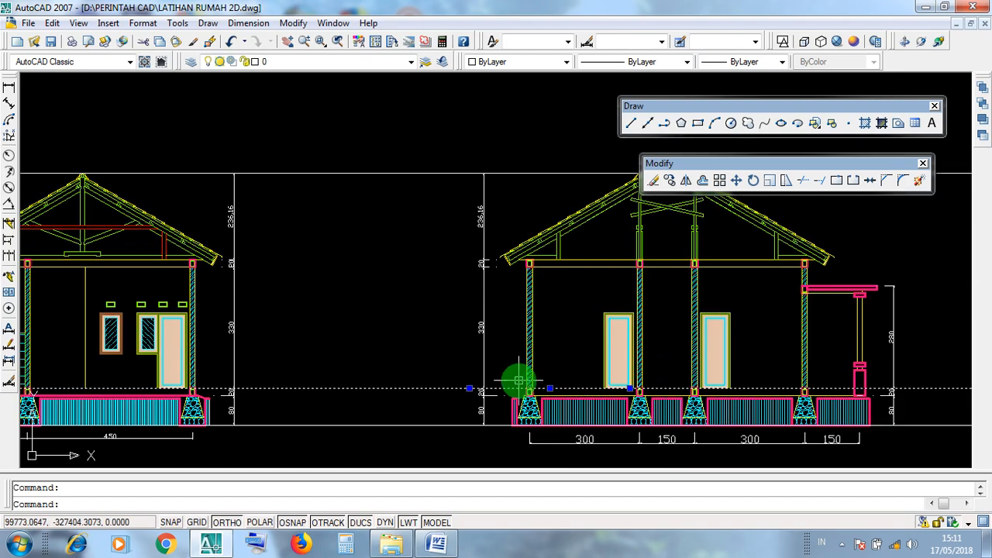
pyautogui.click(515, 387)
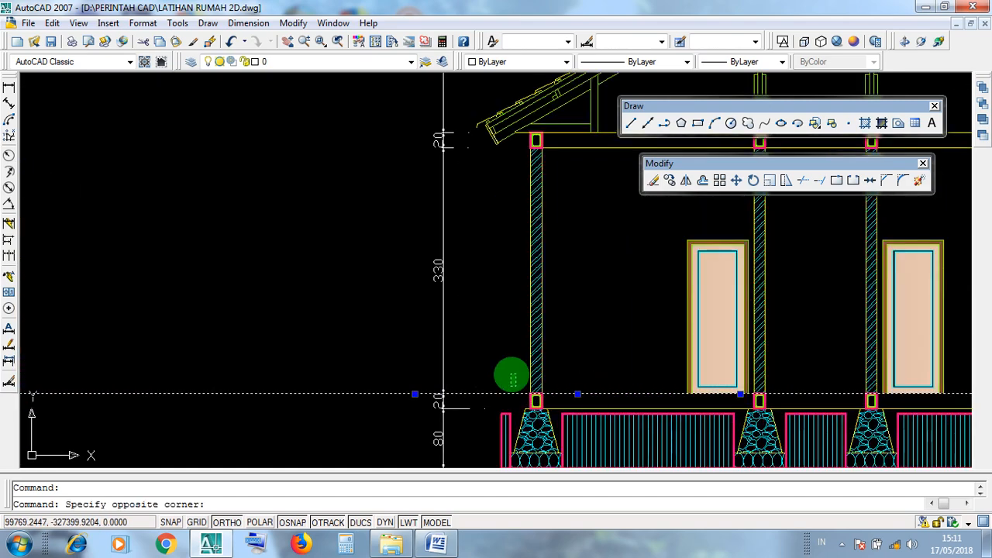
pyautogui.scroll(-2, 589, 390)
pyautogui.moveTo(463, 385); pyautogui.dragTo(802, 402, button='middle')
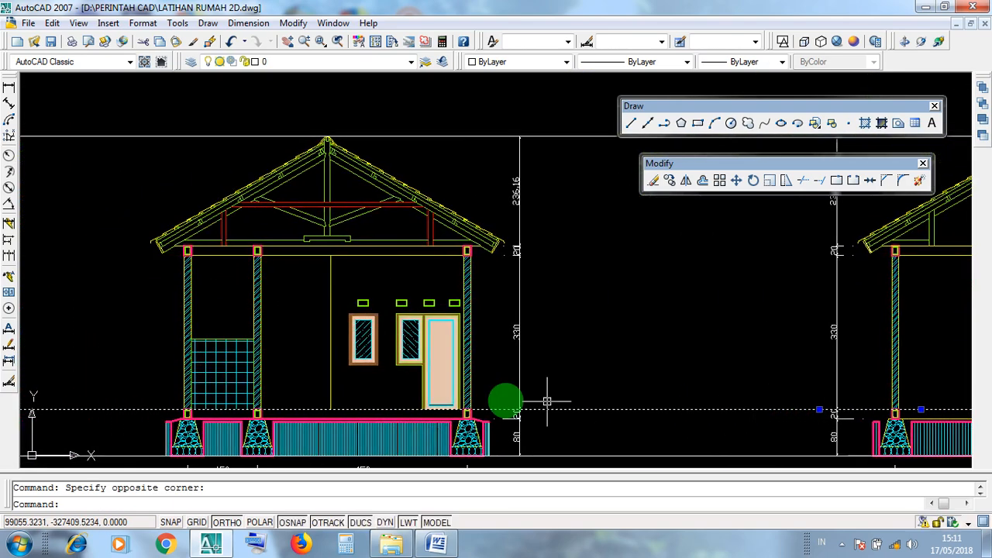
pyautogui.press('Escape')
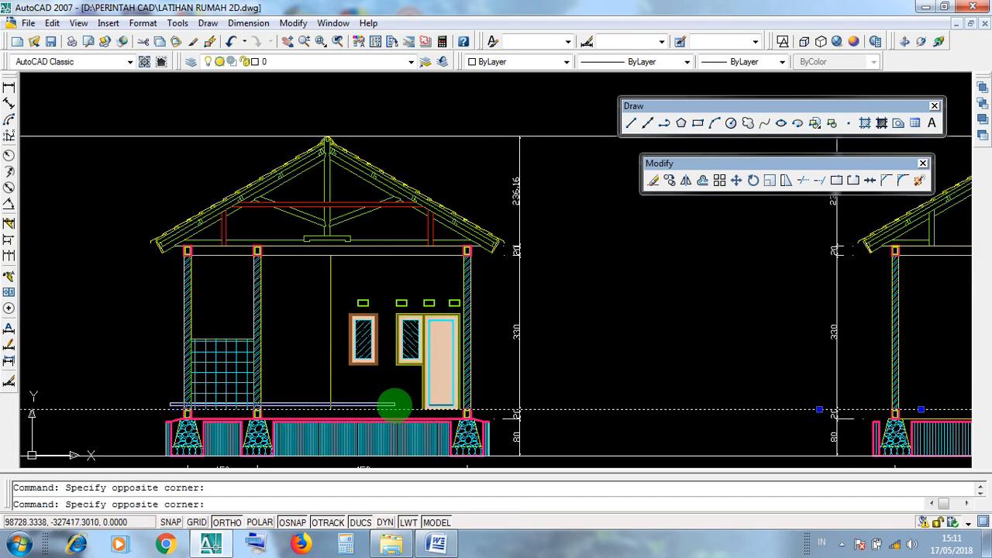
pyautogui.scroll(-2, 381, 405)
pyautogui.moveTo(542, 410); pyautogui.dragTo(373, 395, button='middle')
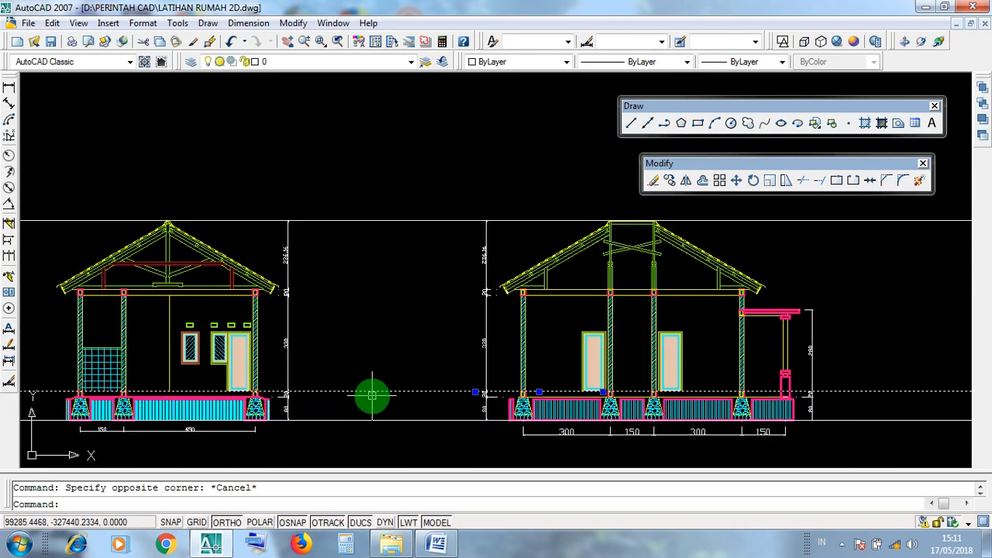
pyautogui.press('Escape')
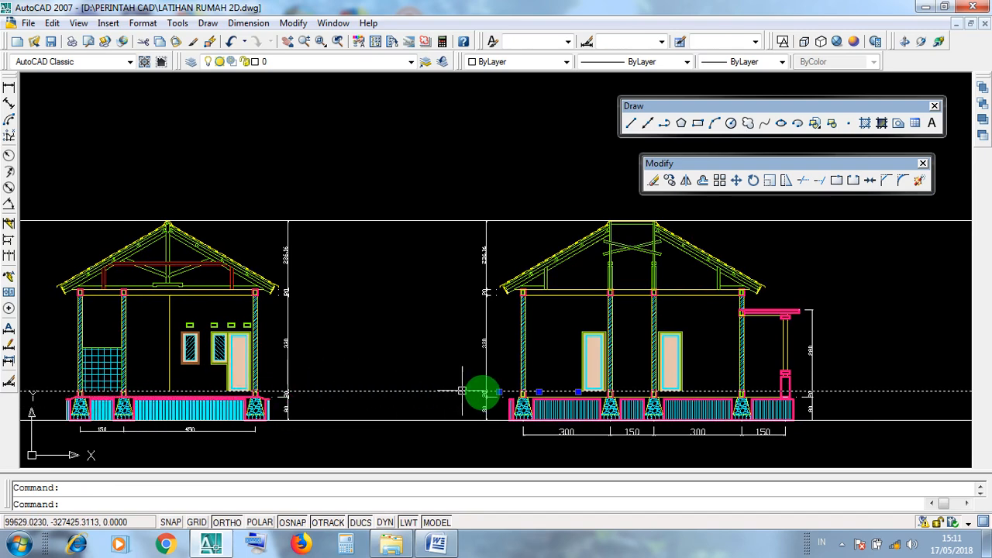
# Step: Compare the roof ridge height of the two house sections along the uppermost horizontal construction line
pyautogui.moveTo(481, 345); pyautogui.dragTo(540, 465, button='middle')
pyautogui.press('Escape')
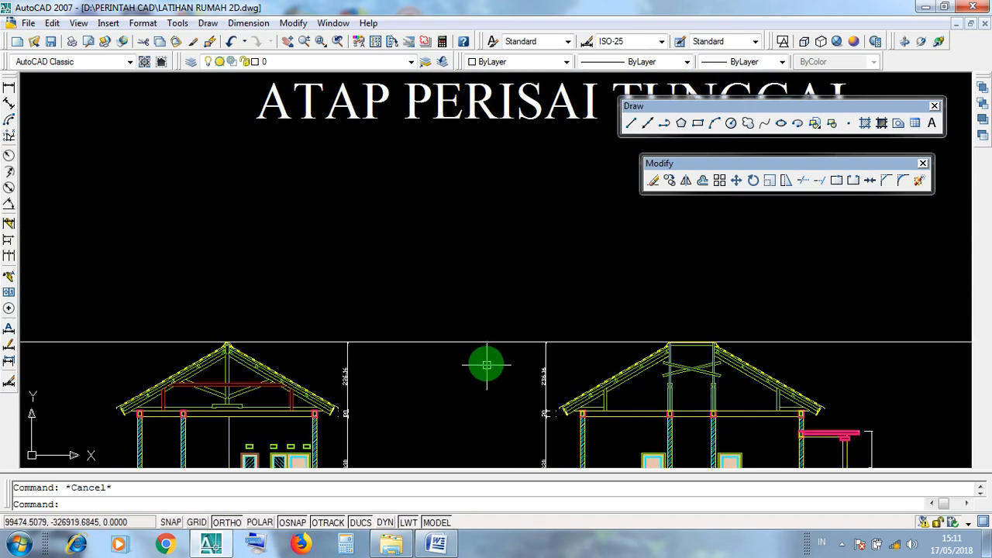
pyautogui.click(481, 342)
pyautogui.click(517, 307)
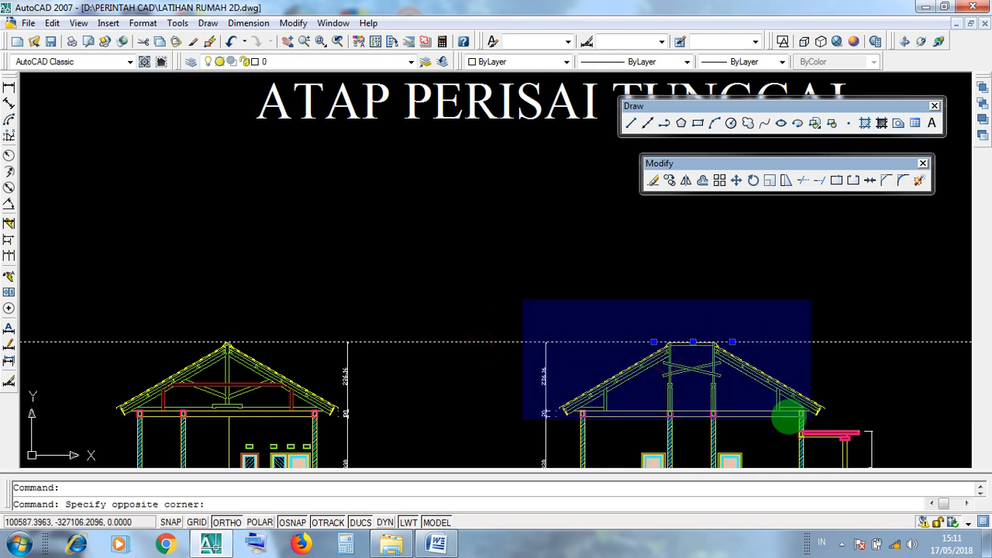
pyautogui.press('Escape')
pyautogui.click(145, 312)
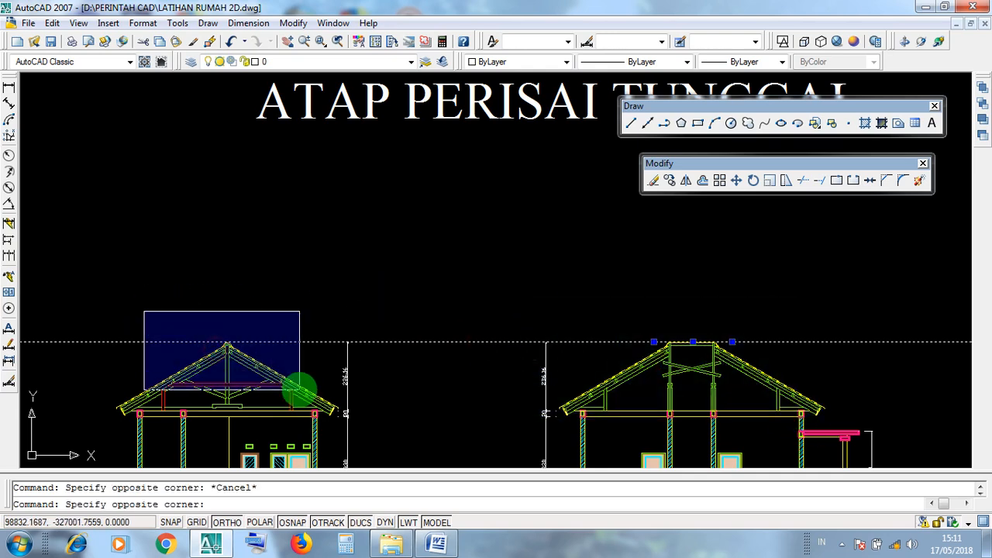
pyautogui.press('Escape')
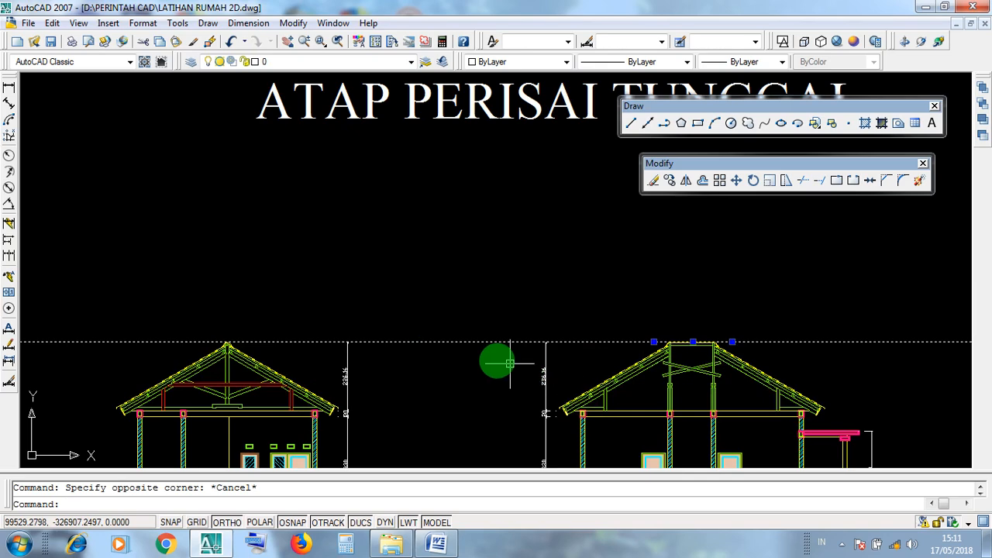
pyautogui.press('Escape')
pyautogui.scroll(4, 666, 349)
pyautogui.scroll(4, 709, 314)
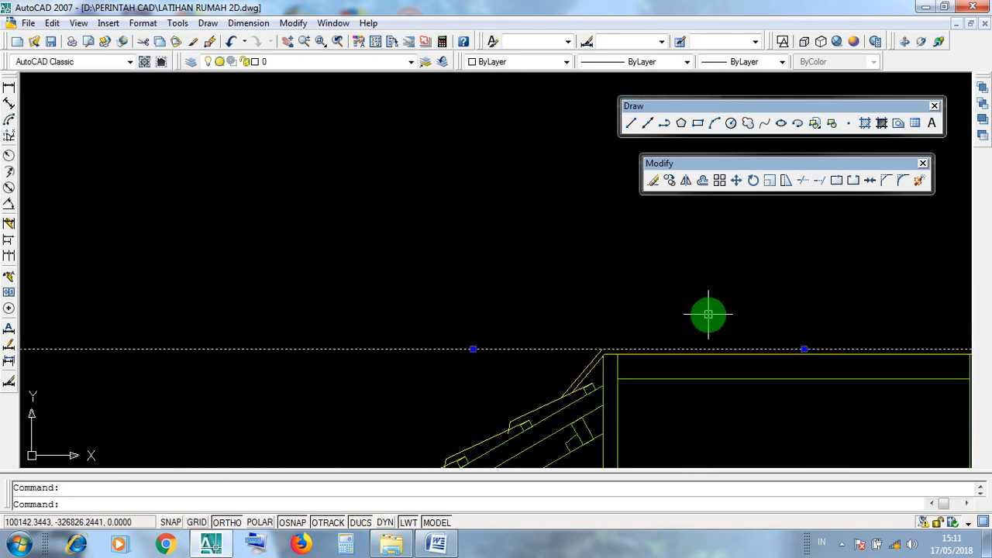
pyautogui.scroll(-5, 704, 320)
pyautogui.scroll(5, 115, 312)
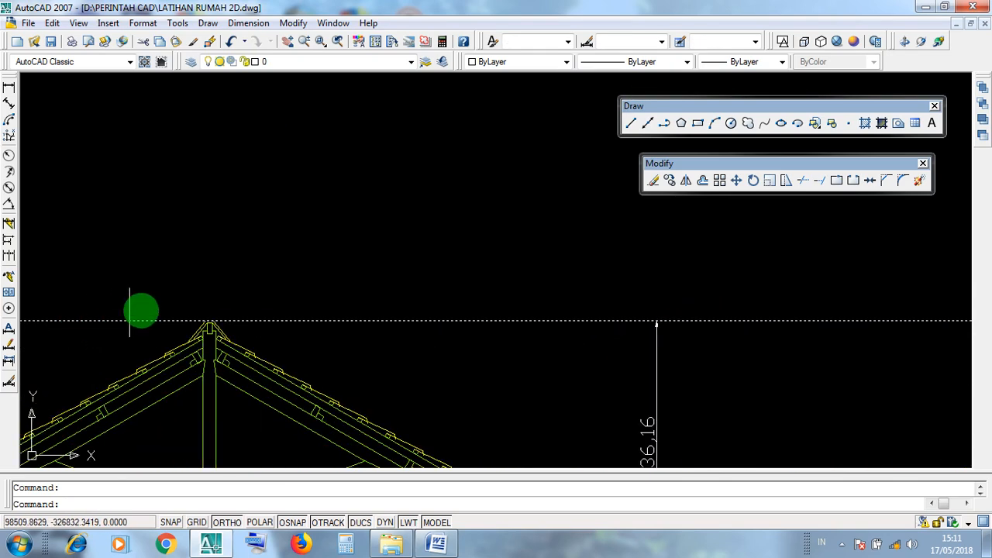
pyautogui.press('Escape')
pyautogui.scroll(-7, 194, 310)
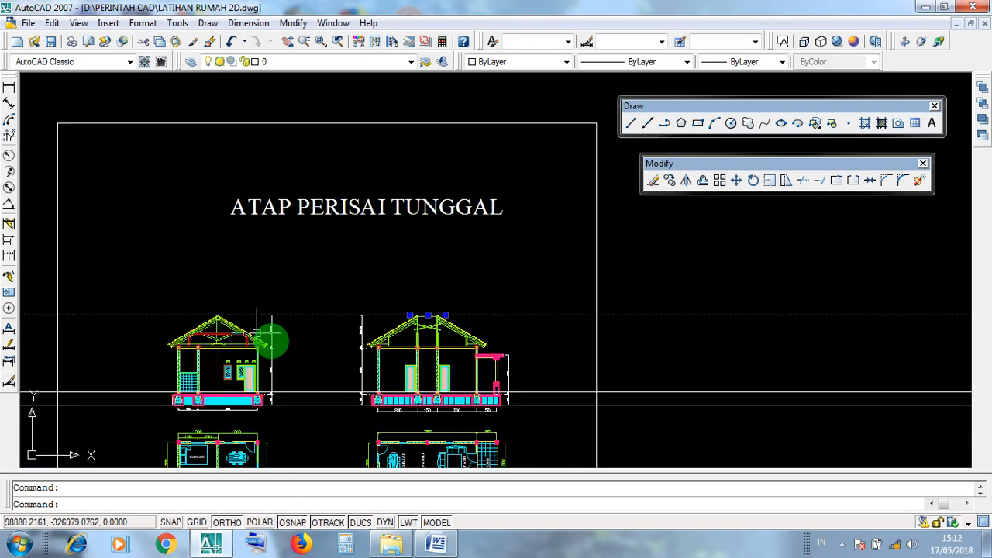
# Step: Erase the three horizontal construction lines crossing the two house sections
pyautogui.click(324, 422)
pyautogui.click(306, 301)
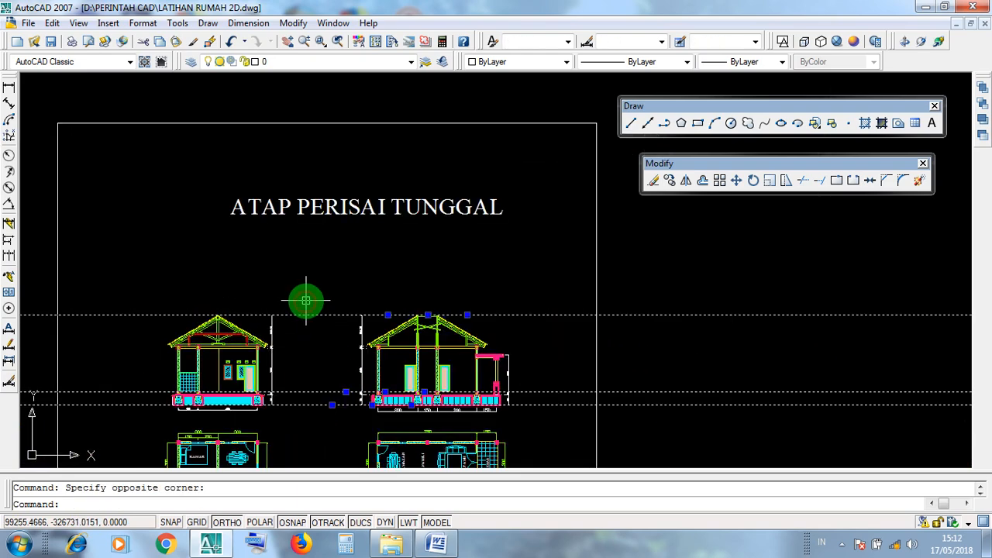
pyautogui.press('Delete')
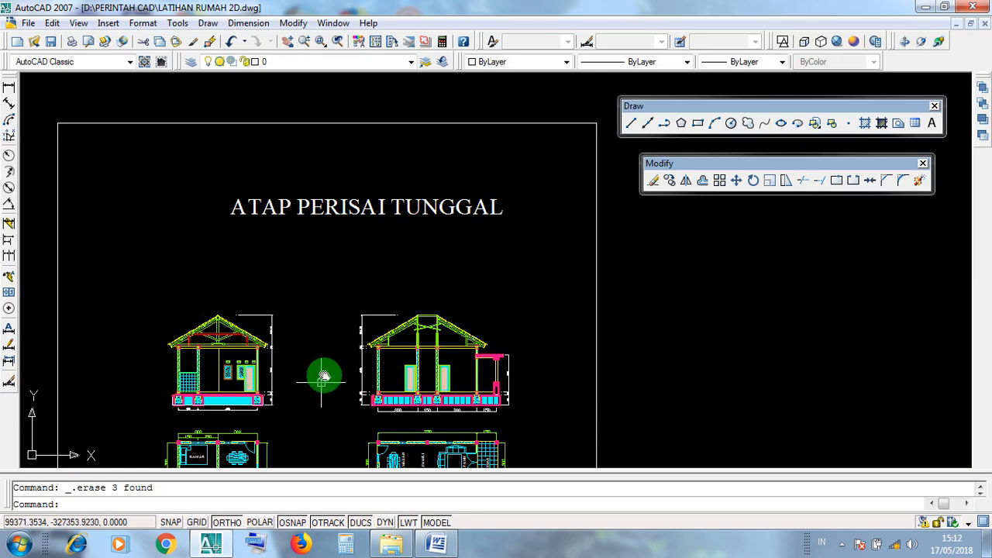
# Step: Review the two columns of drawings on the ATAP PERISAI TUNGGAL sheet, from each section down to its tiled roof plan
pyautogui.moveTo(324, 379); pyautogui.dragTo(363, 339, button='middle')
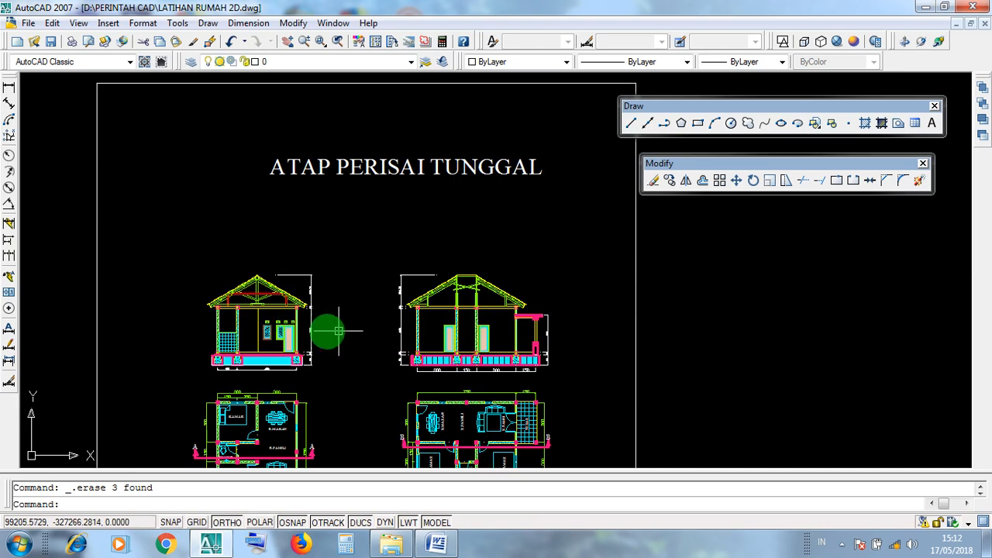
pyautogui.moveTo(391, 374); pyautogui.dragTo(372, 288, button='middle')
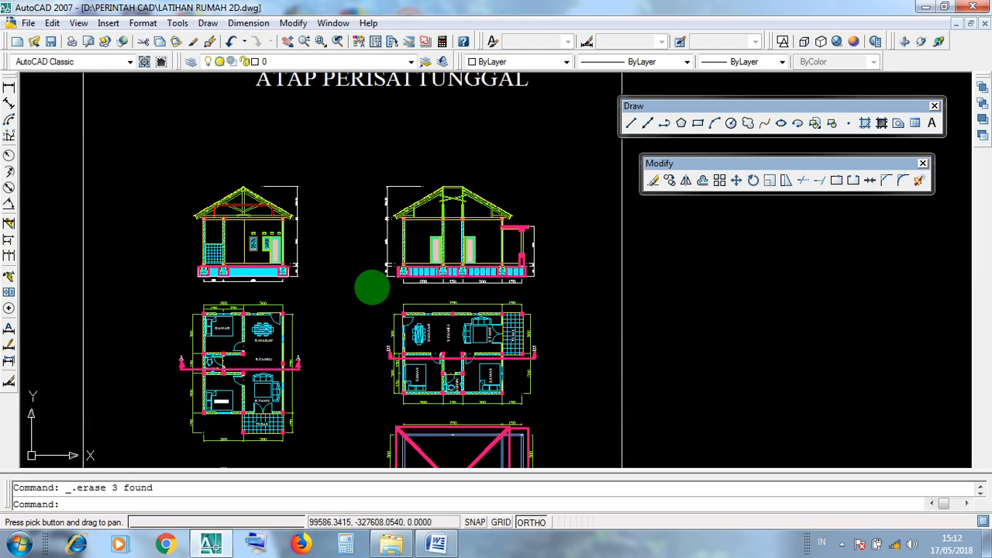
pyautogui.click(371, 233)
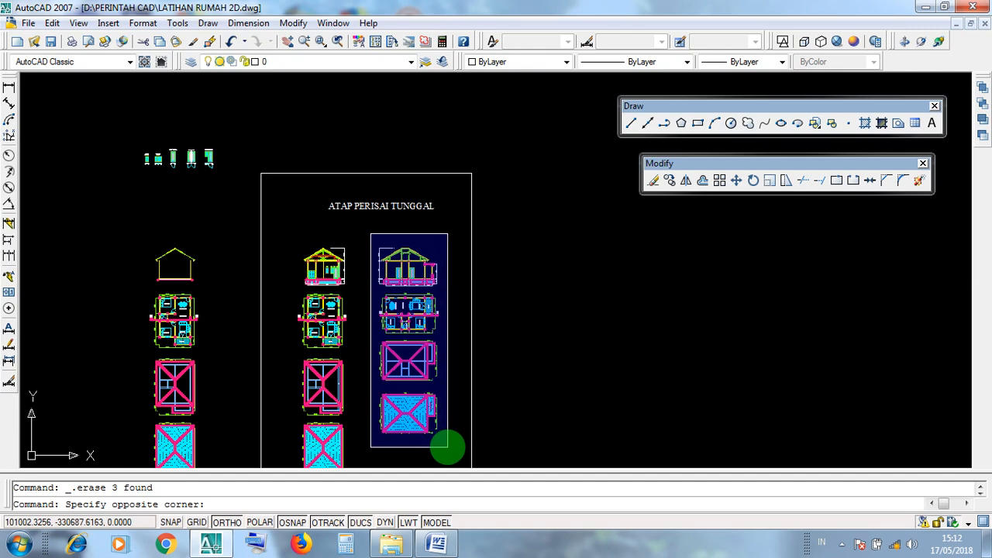
pyautogui.click(373, 423)
pyautogui.moveTo(362, 419); pyautogui.dragTo(406, 389, button='middle')
pyautogui.click(336, 209)
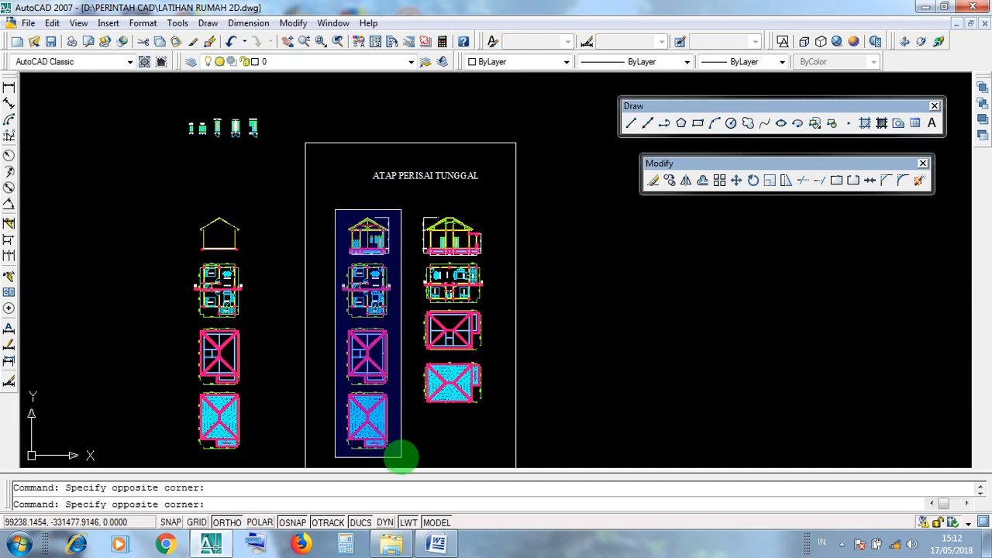
pyautogui.click(328, 339)
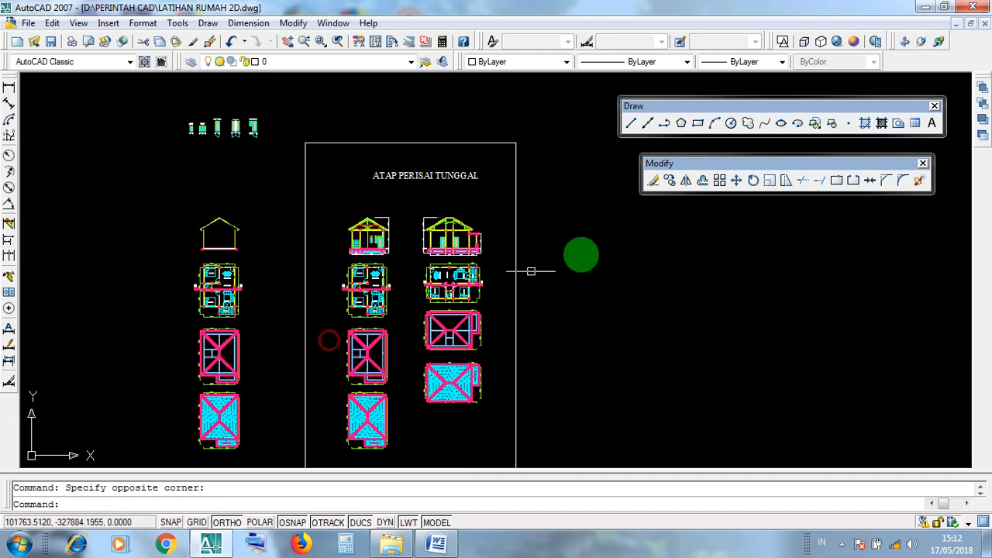
# Step: Draw a vertical construction line through the upper-left outer wall corner of the B-B floor plan, extending through the section above
pyautogui.click(649, 126)
pyautogui.scroll(4, 440, 254)
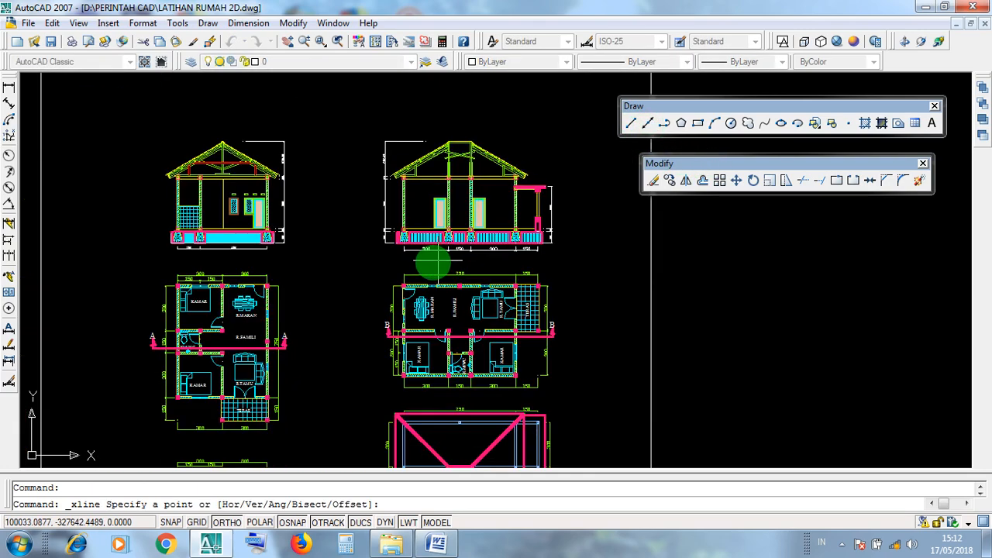
pyautogui.scroll(3, 403, 275)
pyautogui.scroll(2, 396, 284)
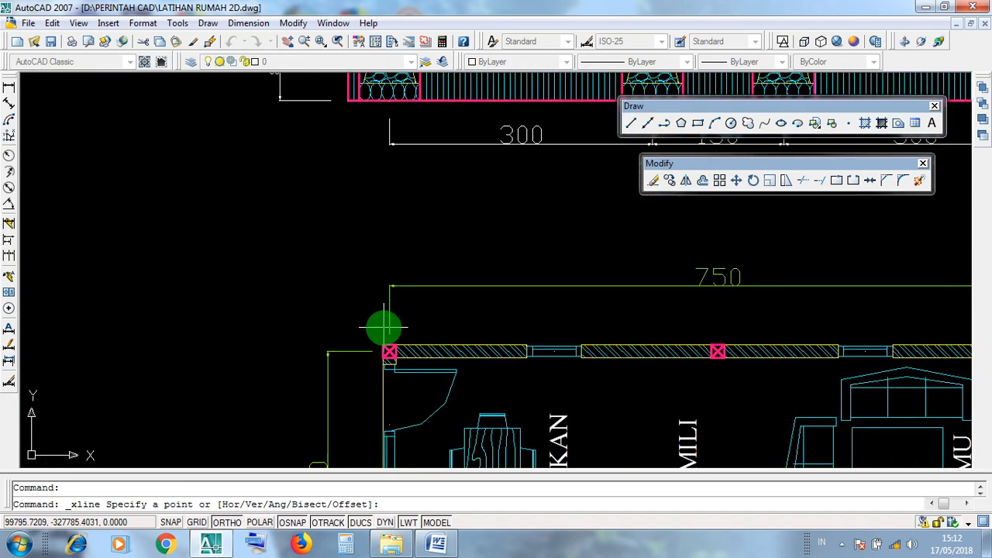
pyautogui.click(383, 345)
pyautogui.click(378, 274)
pyautogui.press('Return')
pyautogui.scroll(-4, 381, 284)
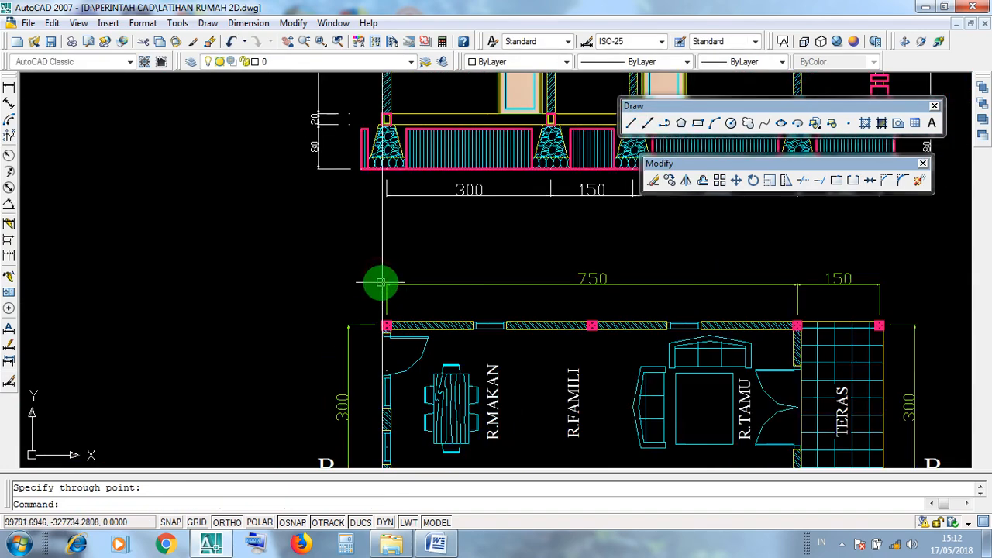
# Step: Draw a vertical construction line through the lower-right outer wall corner of the bedroom in the B-B floor plan
pyautogui.moveTo(695, 336); pyautogui.dragTo(549, 330, button='middle')
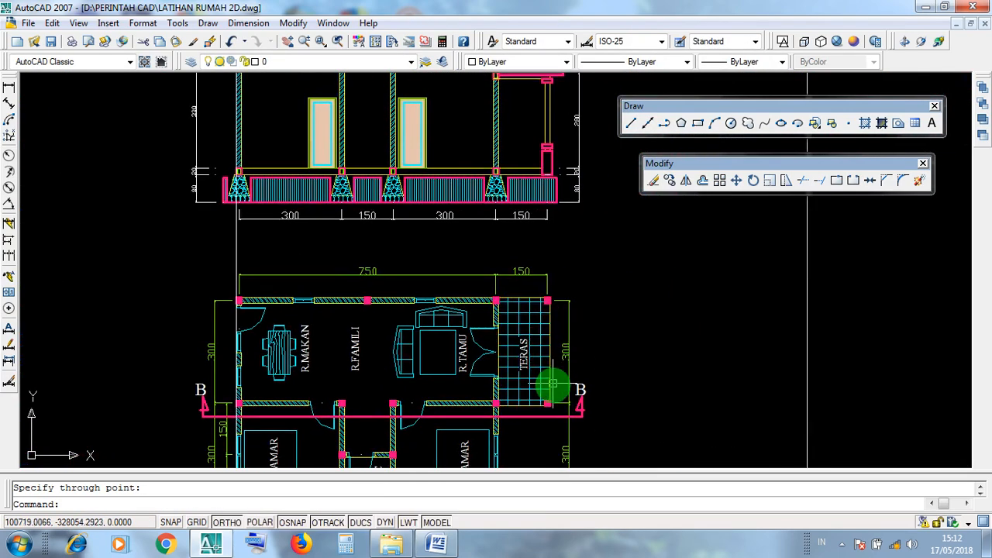
pyautogui.moveTo(535, 402); pyautogui.dragTo(539, 277, button='middle')
pyautogui.scroll(4, 515, 380)
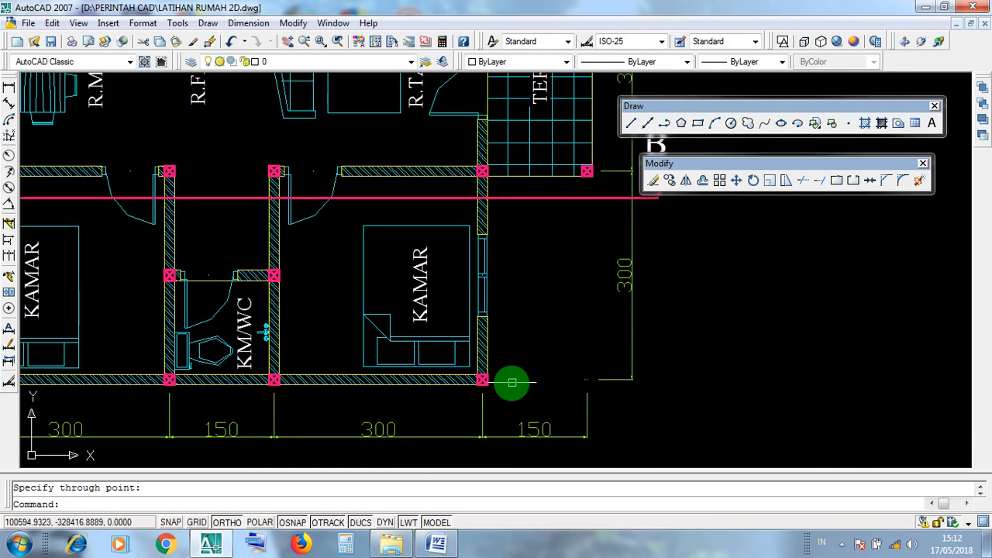
pyautogui.press('Return')
pyautogui.click(482, 380)
pyautogui.click(512, 388)
pyautogui.press('Return')
pyautogui.scroll(-5, 556, 353)
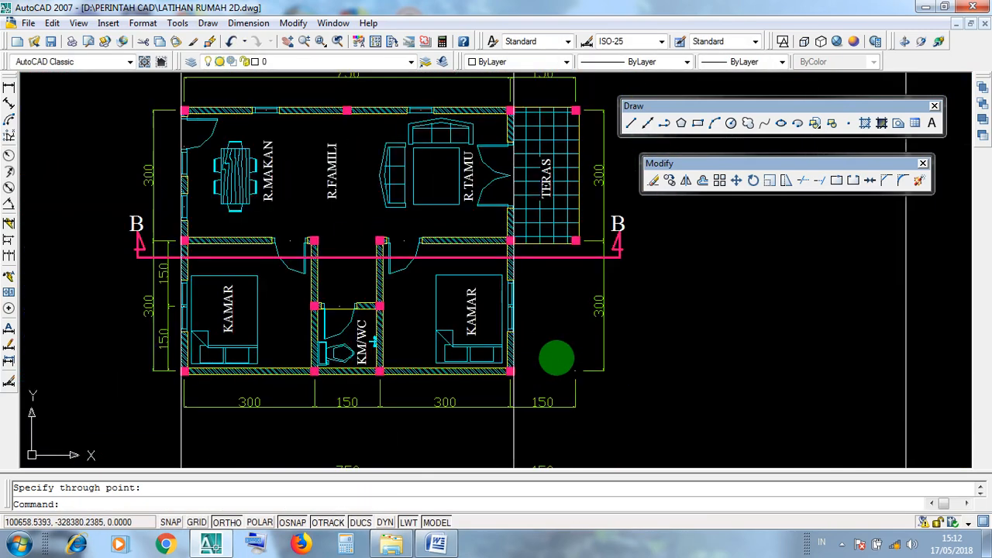
# Step: Highlight the two vertical construction lines and check them against the outer walls of the B-B floor plan and its section
pyautogui.click(530, 408)
pyautogui.scroll(2, 530, 365)
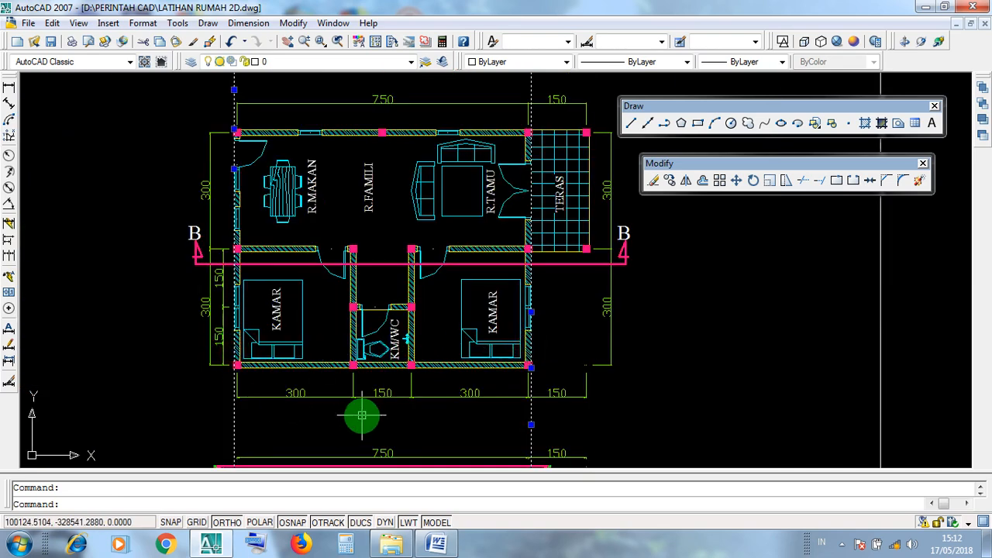
pyautogui.scroll(-4, 363, 416)
pyautogui.press('Escape')
pyautogui.moveTo(407, 331); pyautogui.dragTo(430, 404, button='middle')
pyautogui.scroll(6, 359, 341)
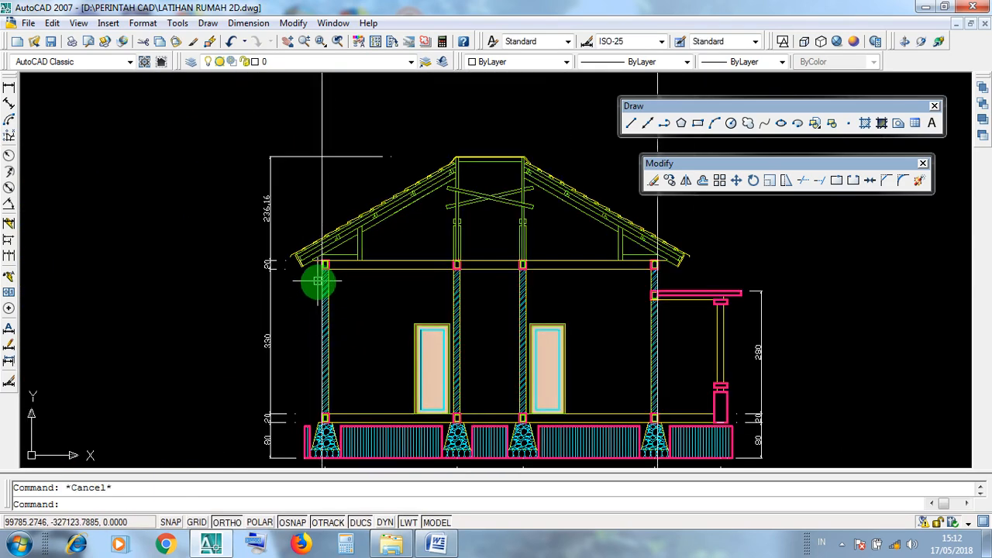
pyautogui.click(323, 291)
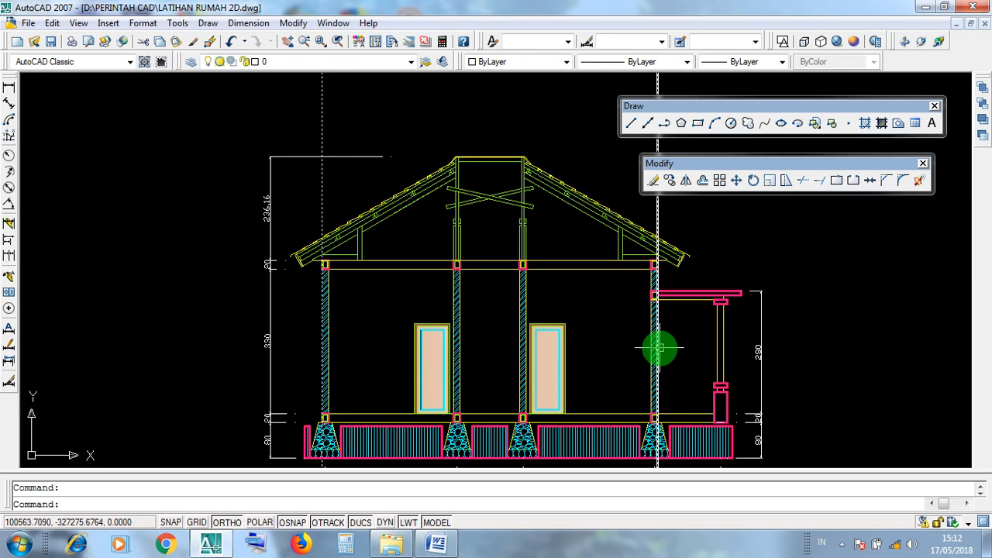
pyautogui.click(659, 349)
pyautogui.scroll(-4, 586, 304)
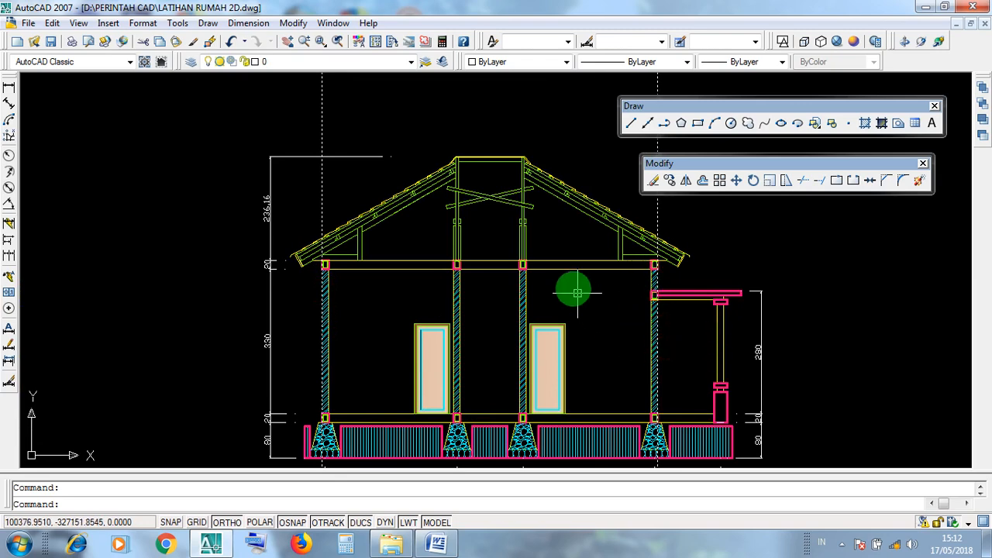
pyautogui.moveTo(625, 373); pyautogui.dragTo(583, 310, button='middle')
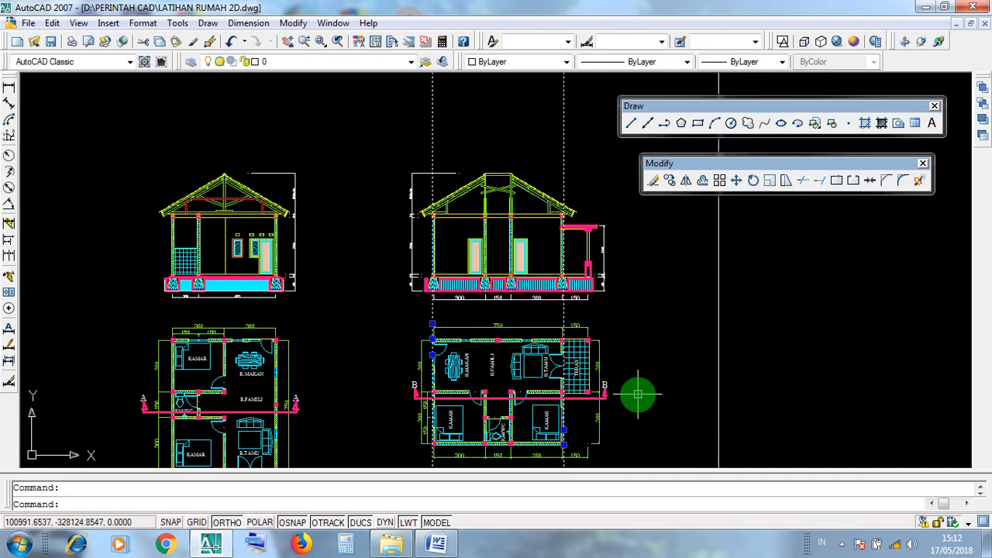
# Step: Follow the two construction lines down through the B-B roof framing plan and tiled roof plan to check the wall alignment
pyautogui.moveTo(630, 394); pyautogui.dragTo(582, 190, button='middle')
pyautogui.click(364, 278)
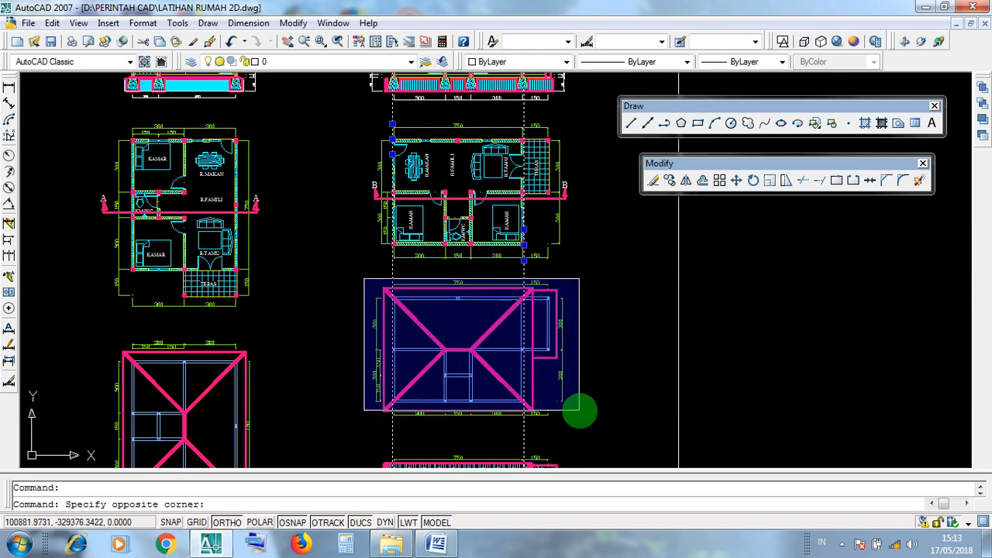
pyautogui.press('Escape')
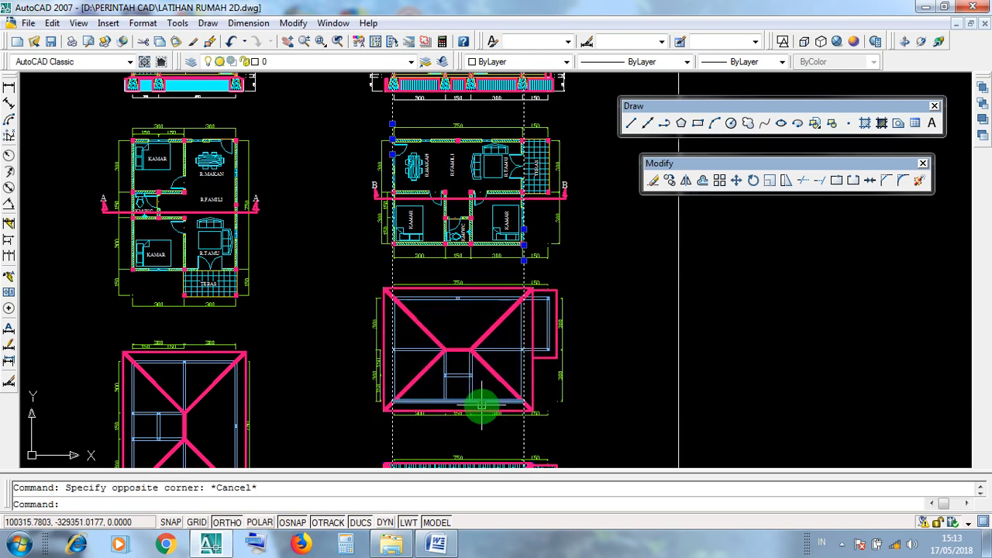
pyautogui.scroll(5, 481, 403)
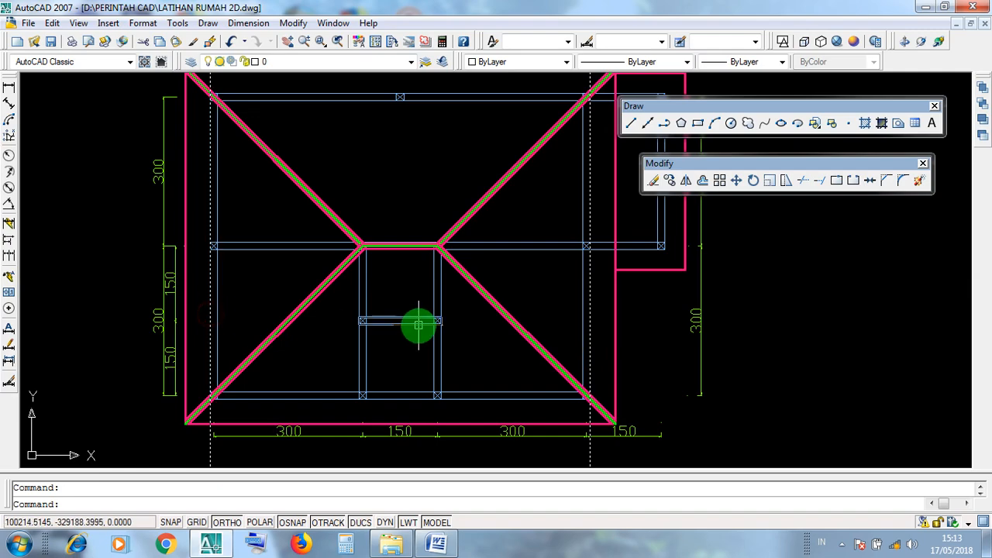
pyautogui.scroll(-5, 414, 325)
pyautogui.moveTo(437, 392); pyautogui.dragTo(446, 286, button='middle')
pyautogui.press('Escape')
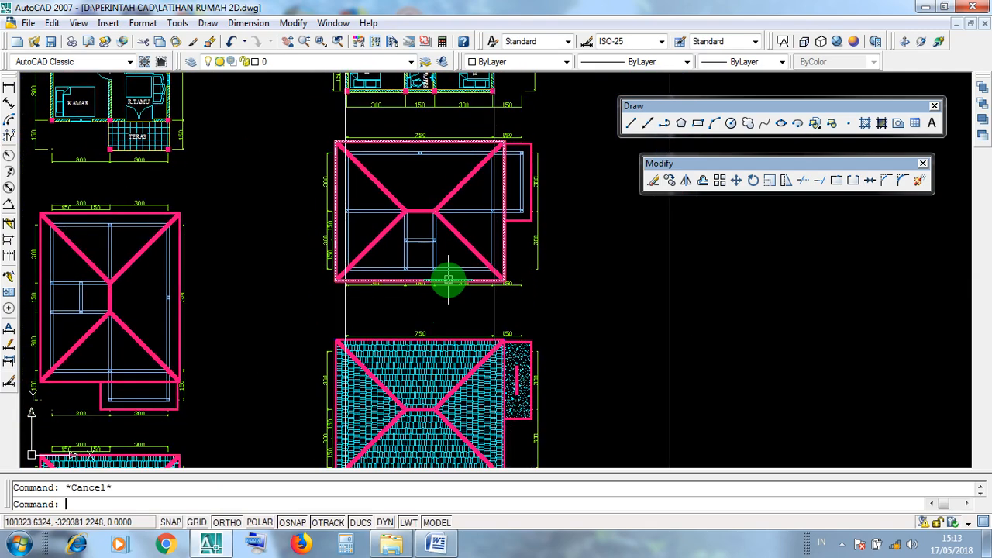
pyautogui.moveTo(417, 377); pyautogui.dragTo(336, 257, button='middle')
pyautogui.click(325, 243)
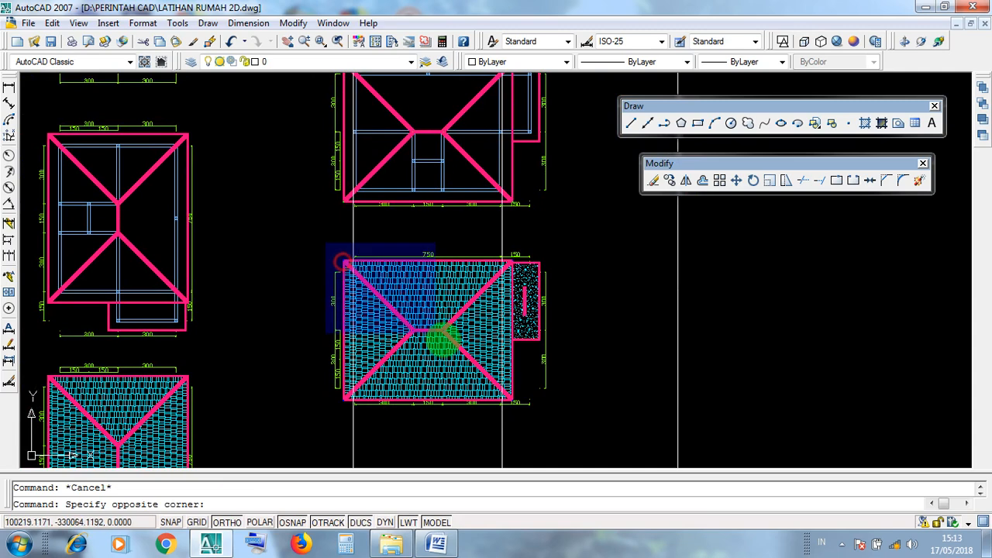
pyautogui.press('Escape')
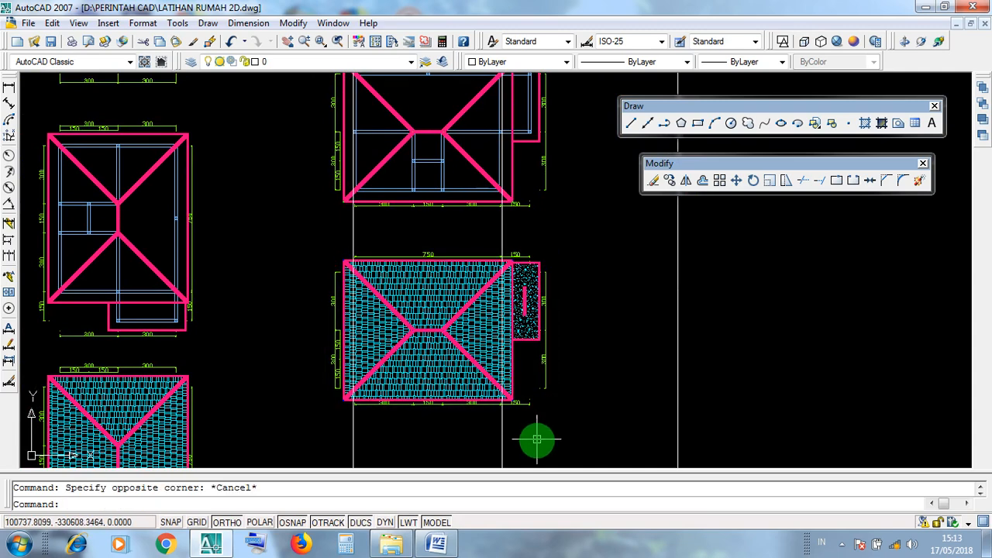
# Step: Erase the two vertical construction lines running through the B-B column of drawings
pyautogui.click(534, 438)
pyautogui.click(323, 439)
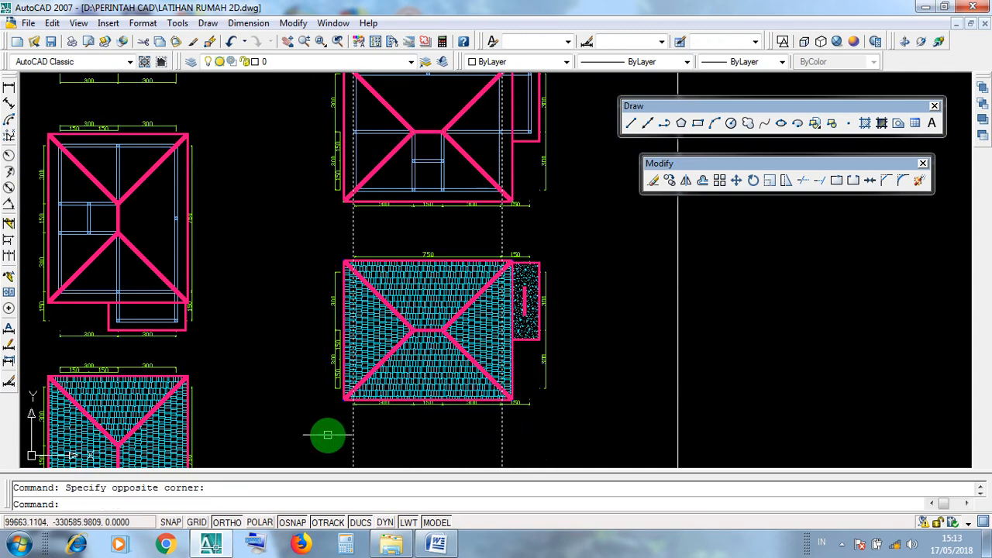
pyautogui.press('Delete')
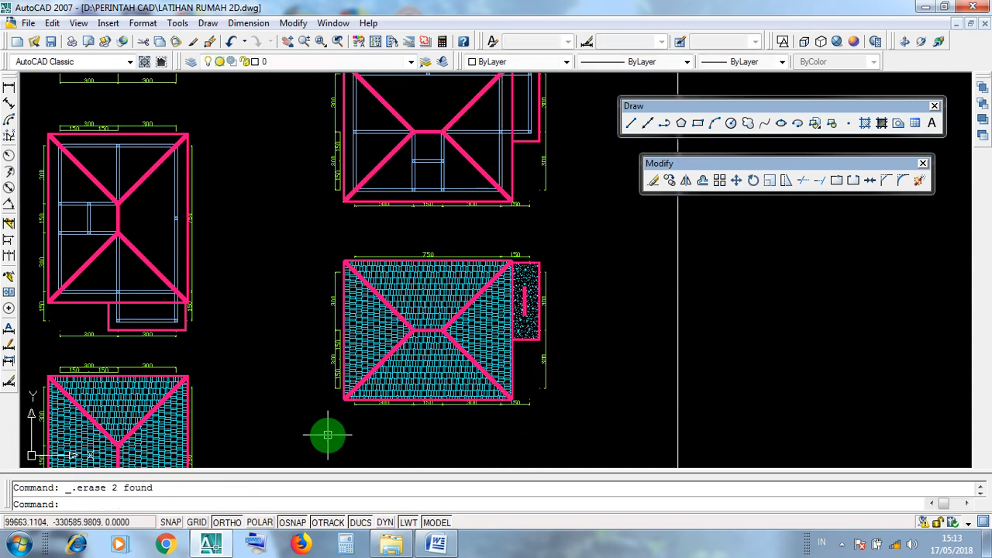
# Step: Draw a vertical construction line along the right eave edge of the B-B roof framing plan
pyautogui.click(649, 125)
pyautogui.click(513, 162)
pyautogui.click(525, 221)
pyautogui.press('Return')
# Step: Draw a vertical construction line along the left eave edge of the B-B roof framing plan
pyautogui.press('Return')
pyautogui.scroll(3, 356, 177)
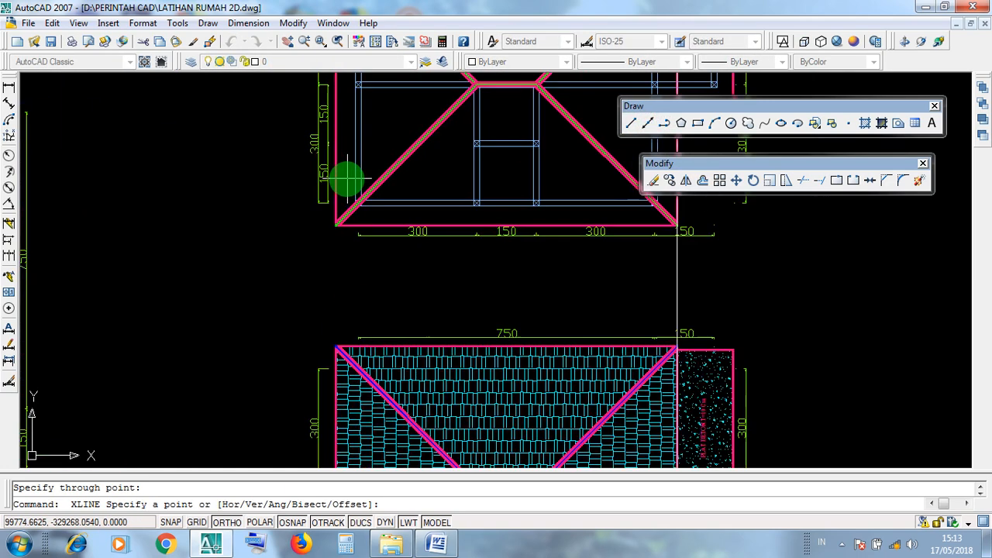
pyautogui.click(336, 178)
pyautogui.click(336, 232)
pyautogui.press('Return')
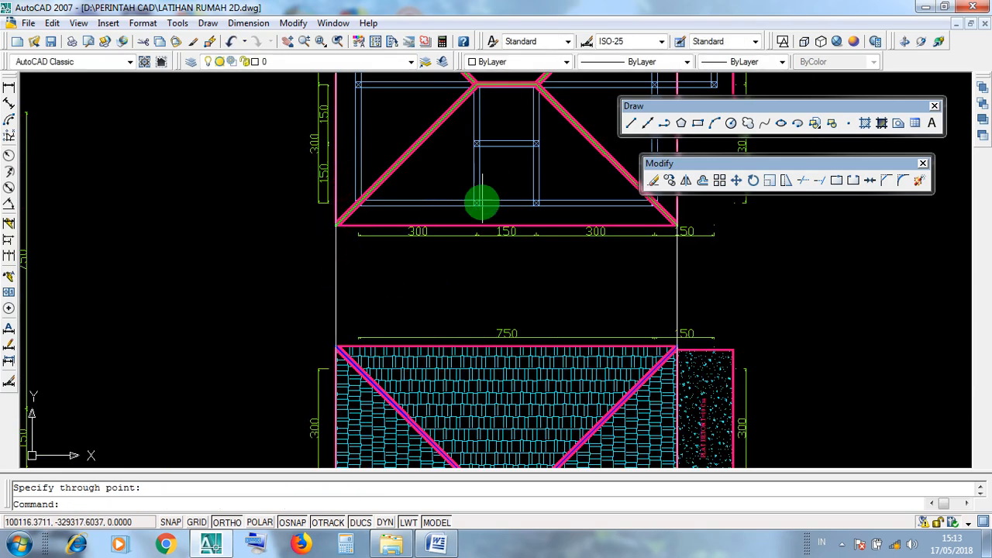
# Step: Compare the two eave construction lines with the roof outlines of the B-B framing plan and tiled roof plan
pyautogui.scroll(-2, 489, 252)
pyautogui.scroll(3, 566, 266)
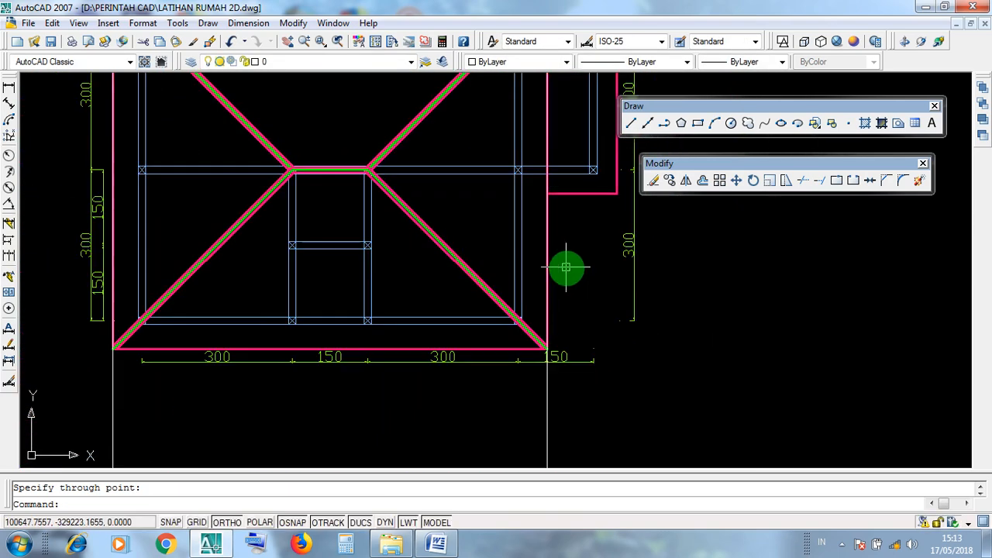
pyautogui.click(536, 257)
pyautogui.click(127, 285)
pyautogui.click(102, 270)
pyautogui.press('Escape')
pyautogui.scroll(-5, 517, 281)
pyautogui.moveTo(527, 380); pyautogui.dragTo(525, 282, button='middle')
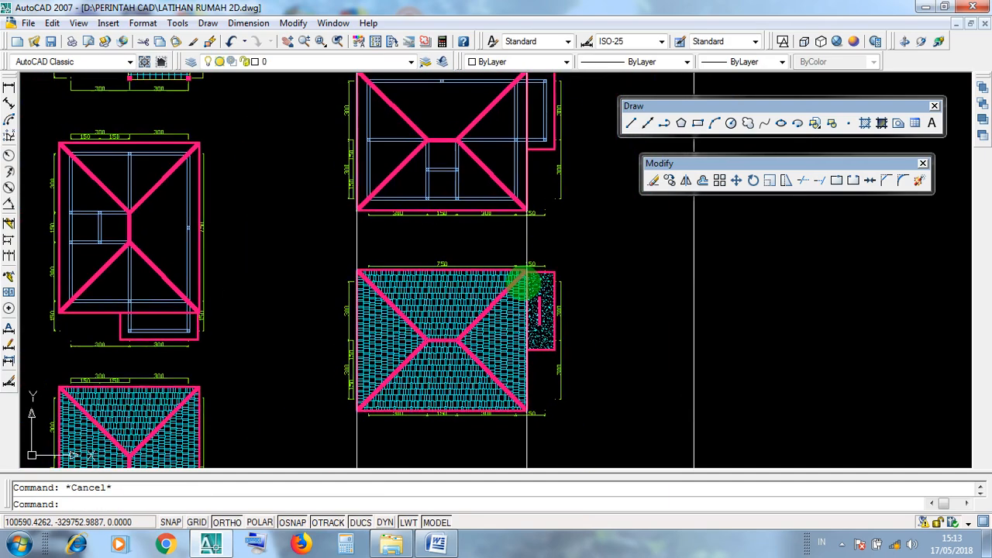
pyautogui.scroll(2, 530, 396)
pyautogui.click(512, 414)
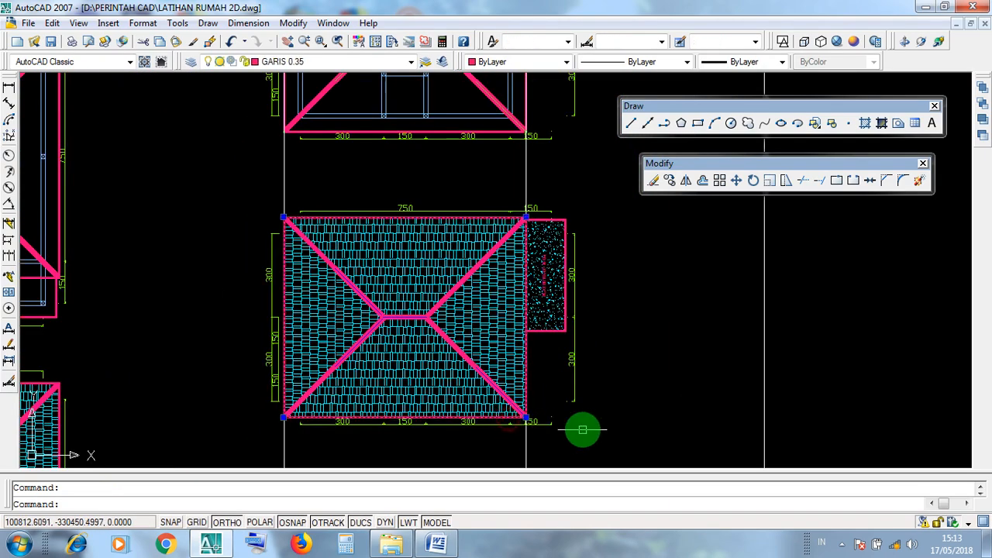
pyautogui.press('Escape')
# Step: Review the roof framing plan, floor plan and section of the B-B column between the two eave construction lines
pyautogui.scroll(-4, 591, 404)
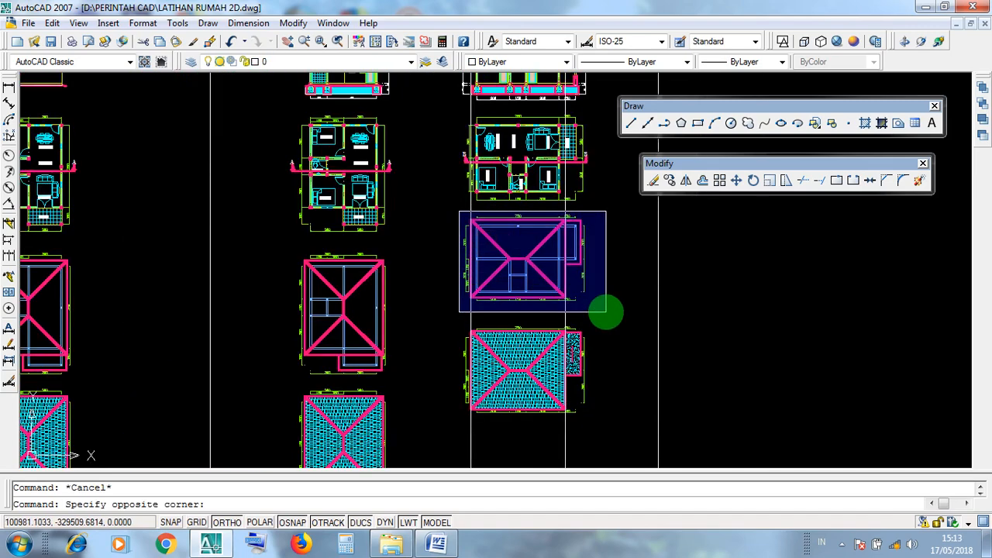
pyautogui.click(605, 311)
pyautogui.moveTo(603, 255); pyautogui.dragTo(571, 362, button='middle')
pyautogui.press('Escape')
pyautogui.click(460, 251)
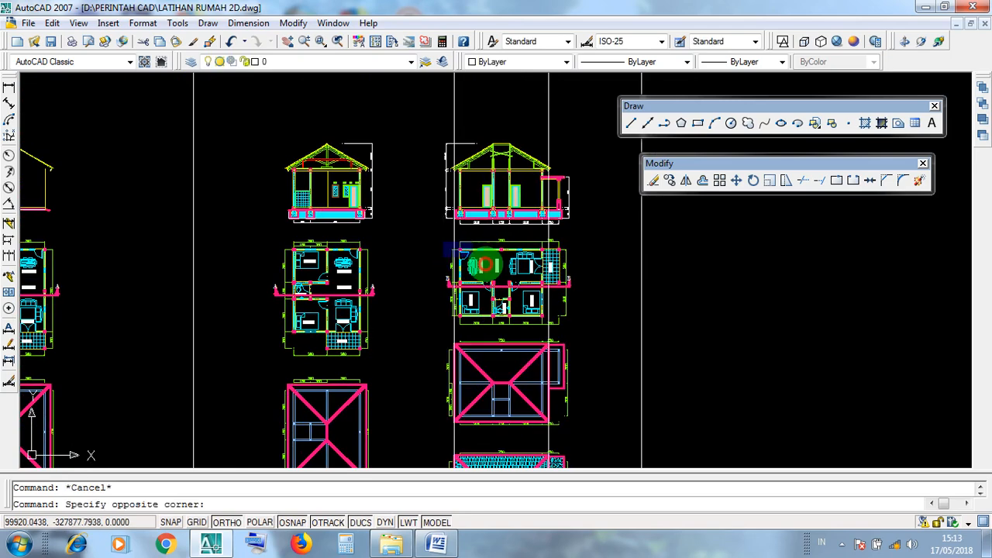
pyautogui.click(612, 336)
pyautogui.moveTo(594, 303); pyautogui.dragTo(581, 359, button='middle')
pyautogui.press('Escape')
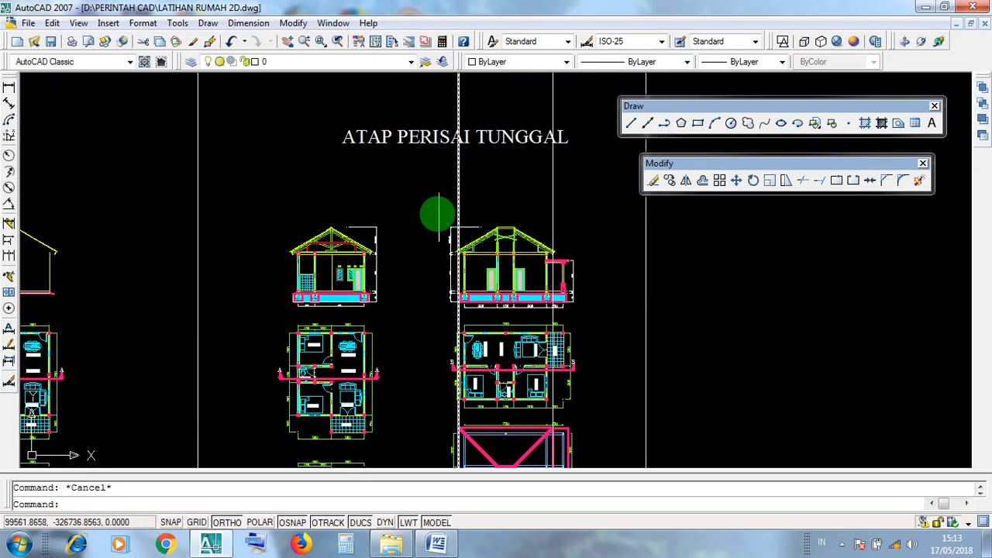
pyautogui.click(431, 206)
pyautogui.click(594, 314)
pyautogui.press('Escape')
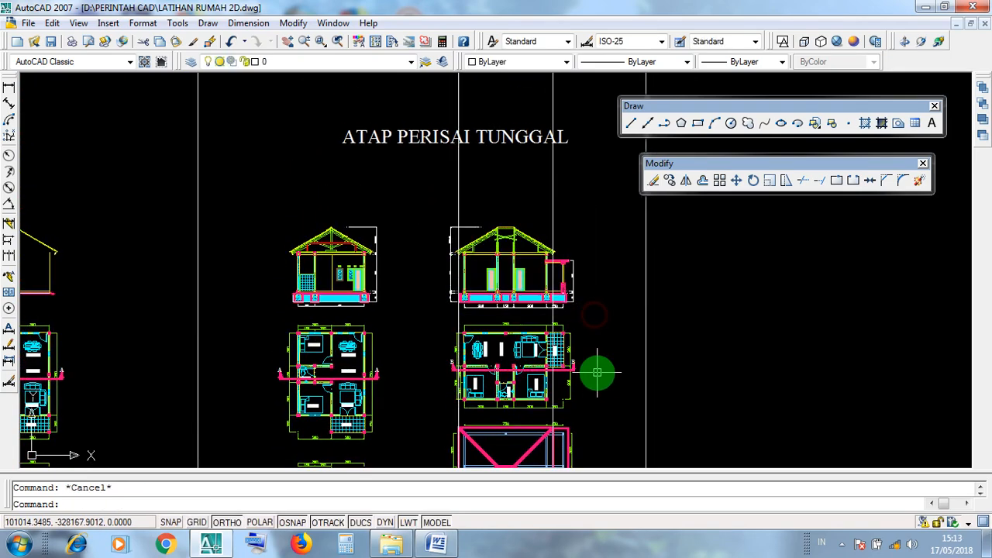
# Step: Examine the roof outlines and outer ring beams in the B-B roof plans against the floor plan walls and the section above
pyautogui.moveTo(594, 312); pyautogui.dragTo(554, 210, button='middle')
pyautogui.scroll(3, 486, 348)
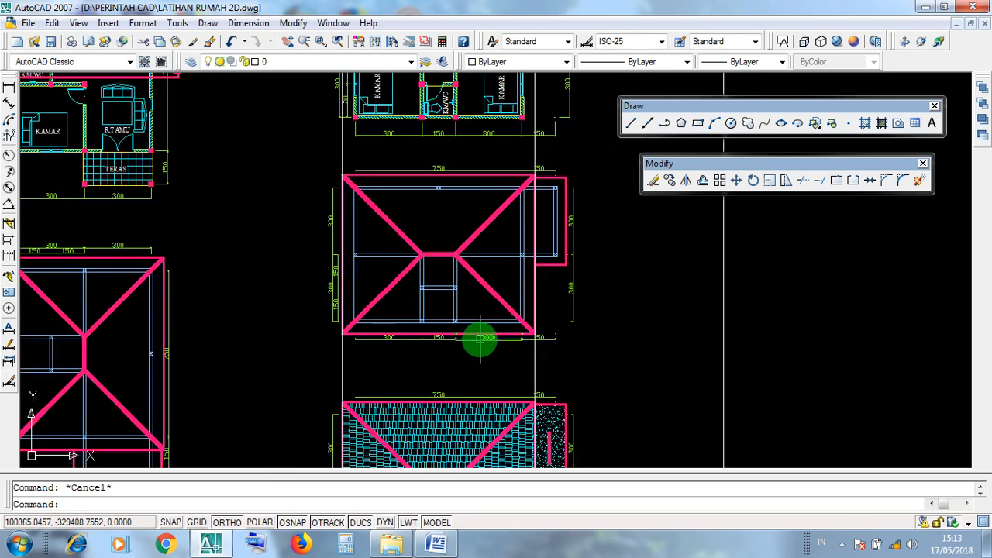
pyautogui.click(474, 336)
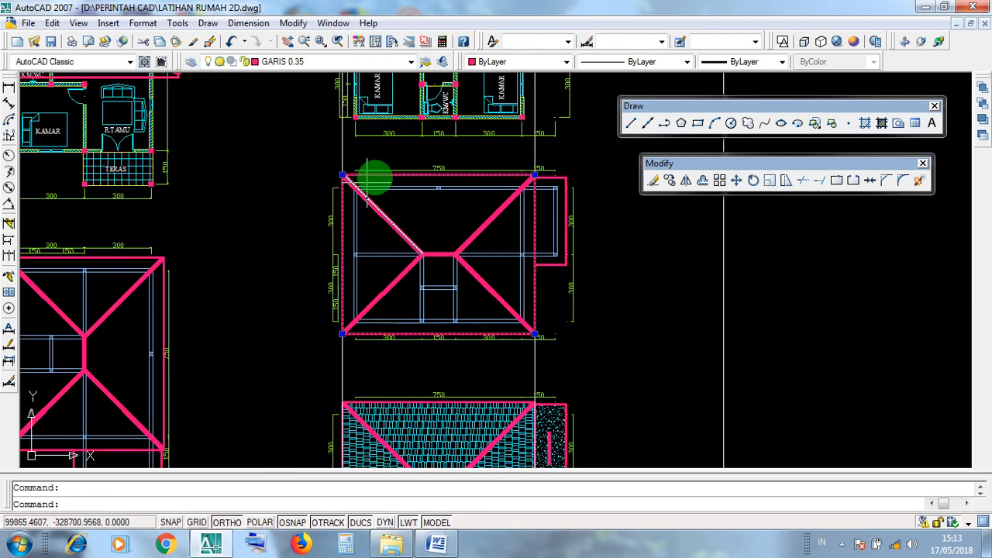
pyautogui.moveTo(529, 337); pyautogui.dragTo(529, 249, button='middle')
pyautogui.press('Escape')
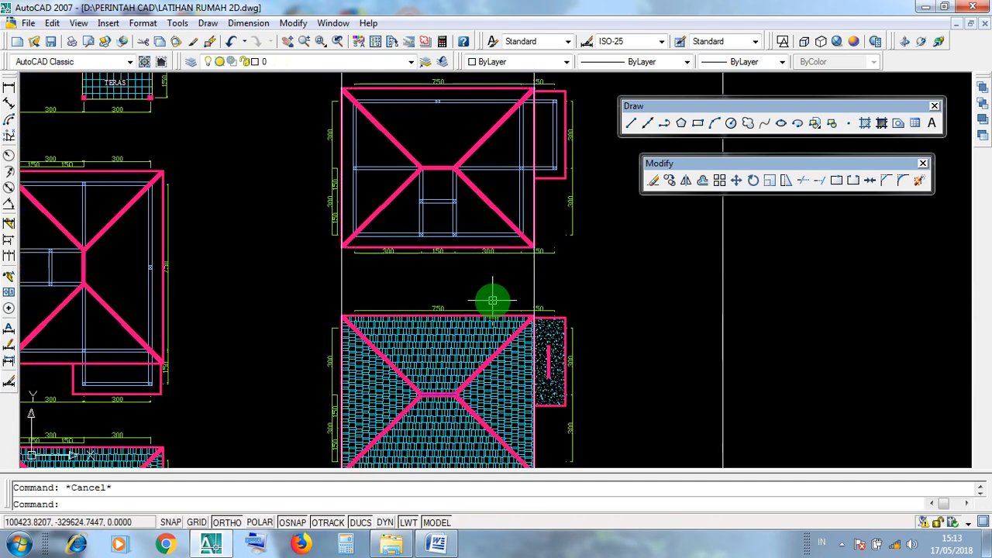
pyautogui.click(492, 317)
pyautogui.moveTo(491, 318)
pyautogui.mouseDown(button='middle')
pyautogui.moveTo(484, 277)
pyautogui.moveTo(522, 454)
pyautogui.mouseUp(button='middle')
pyautogui.press('Escape')
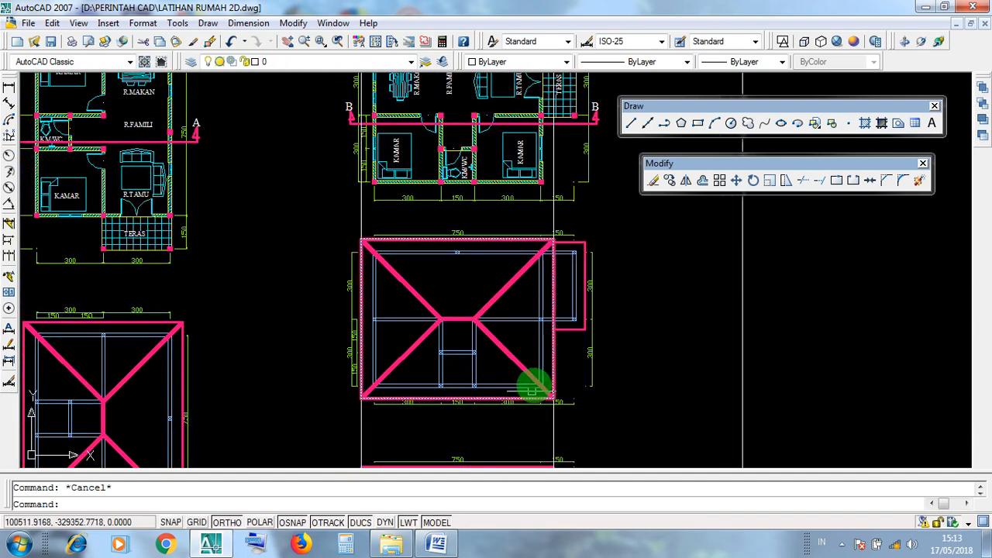
pyautogui.click(545, 363)
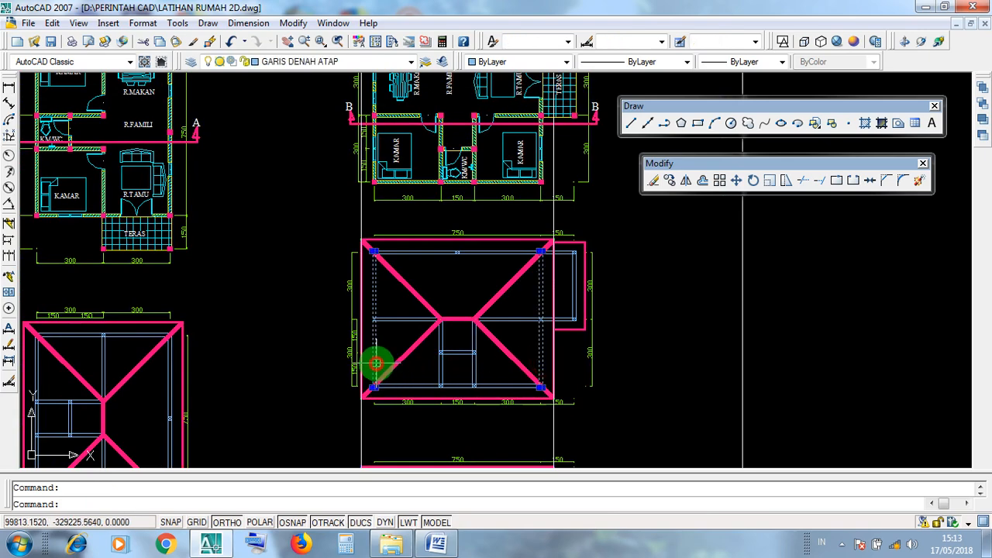
pyautogui.moveTo(550, 299); pyautogui.dragTo(556, 387, button='middle')
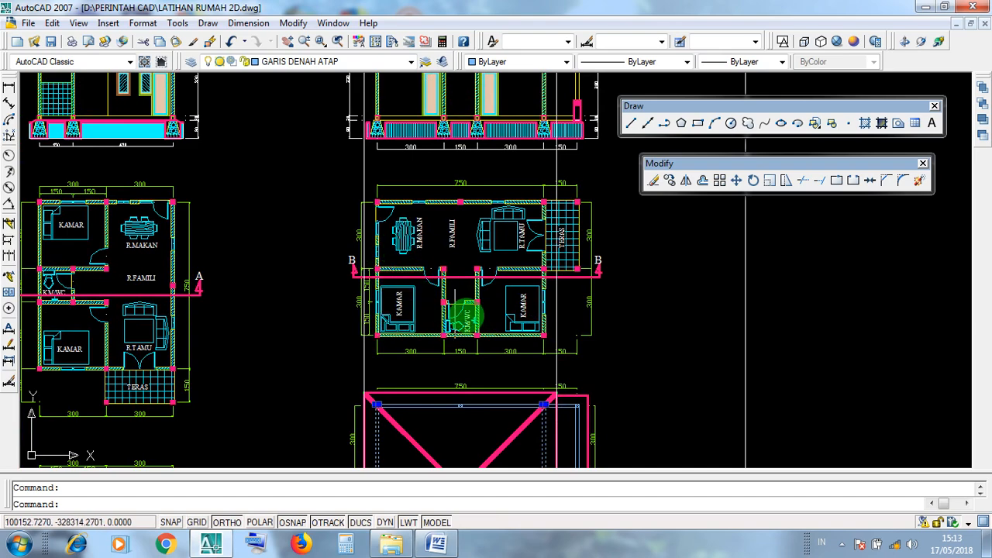
pyautogui.scroll(-2, 465, 318)
pyautogui.scroll(3, 497, 163)
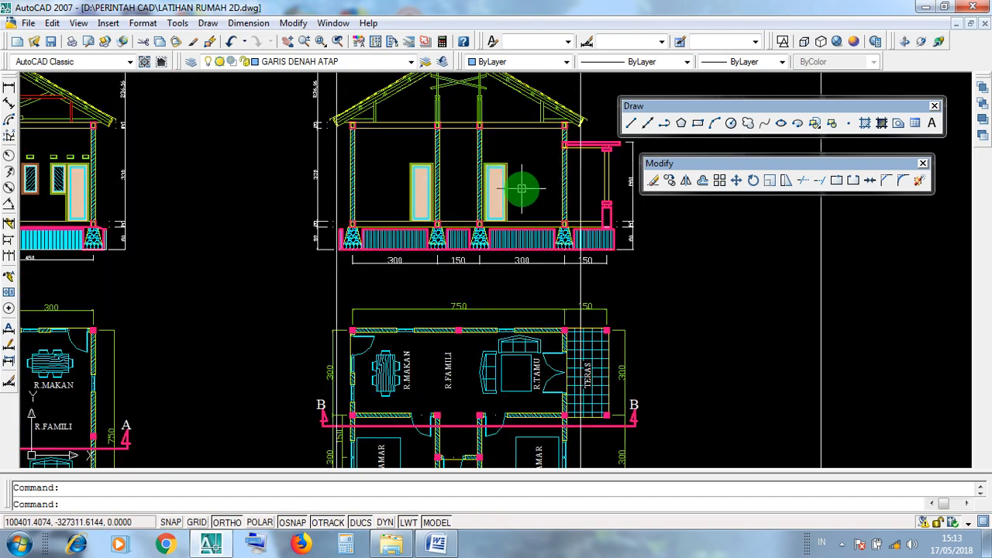
pyautogui.scroll(-4, 520, 186)
pyautogui.press('Escape')
# Step: Erase the two vertical eave construction lines from the B-B column
pyautogui.click(554, 436)
pyautogui.click(433, 432)
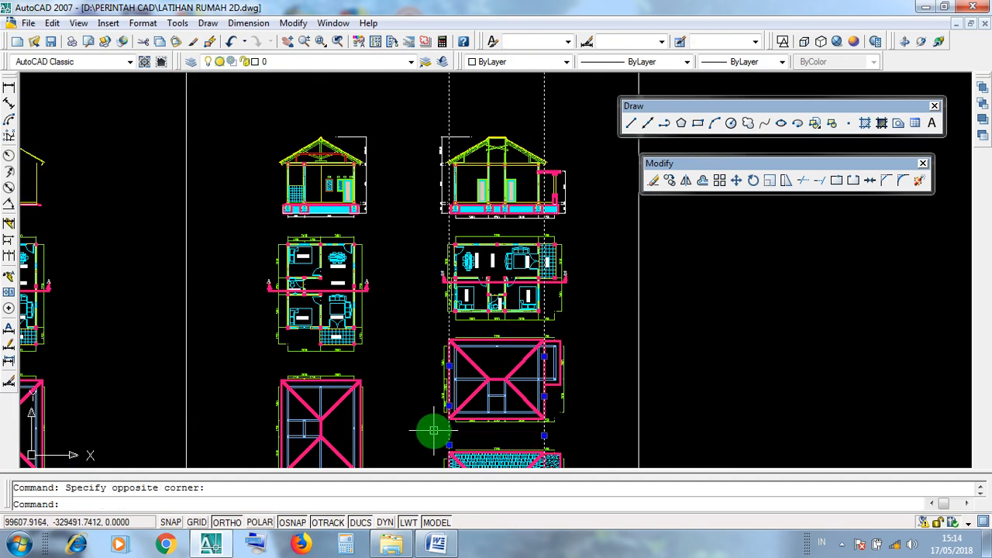
pyautogui.press('Delete')
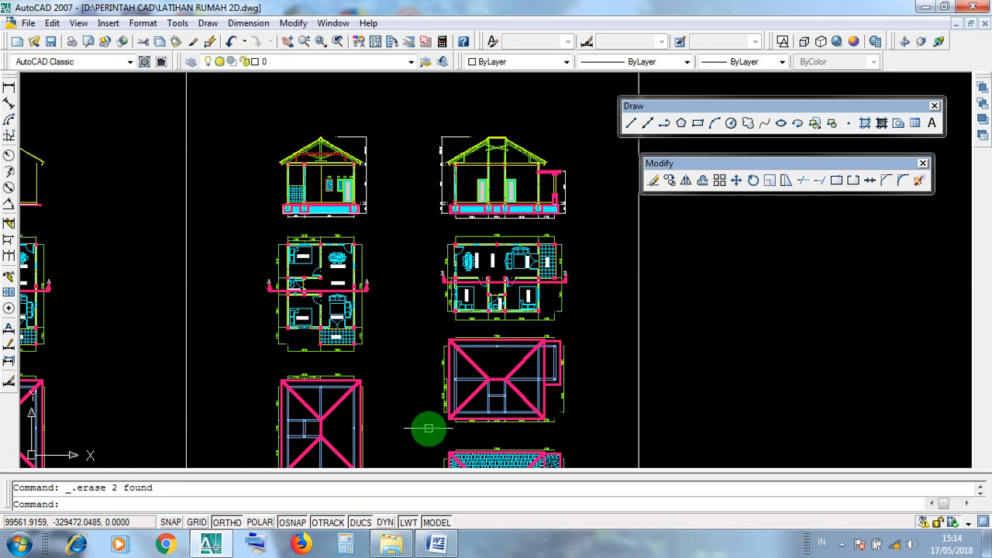
# Step: Draw vertical construction lines along both outer wall faces of the section above the A-A floor plan
pyautogui.click(648, 124)
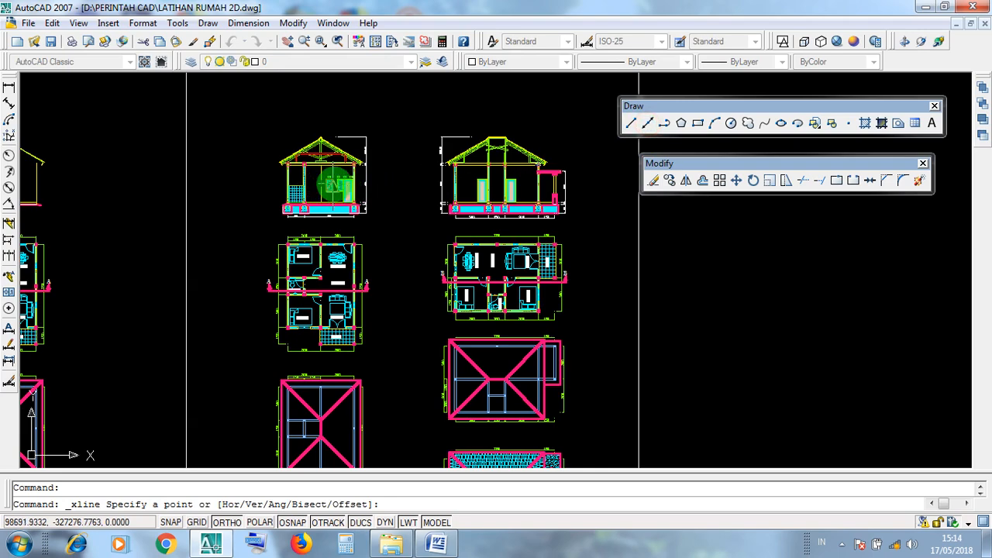
pyautogui.scroll(6, 347, 179)
pyautogui.click(361, 196)
pyautogui.moveTo(380, 228); pyautogui.dragTo(633, 248, button='middle')
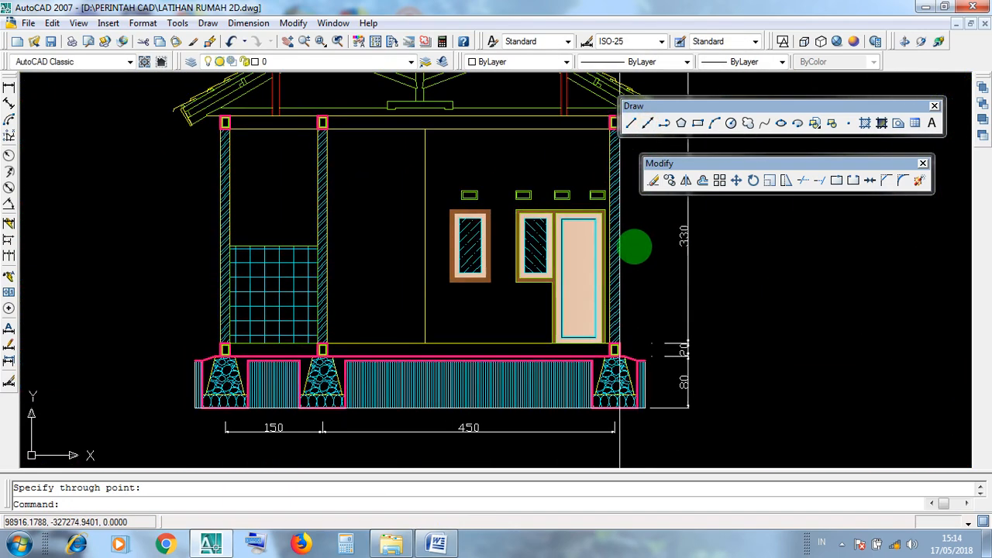
pyautogui.scroll(4, 221, 234)
pyautogui.rightClick(213, 215)
# Step: Highlight both wall construction lines and compare the section's outer wall faces with the outer walls of the A-A floor plan
pyautogui.scroll(-4, 284, 183)
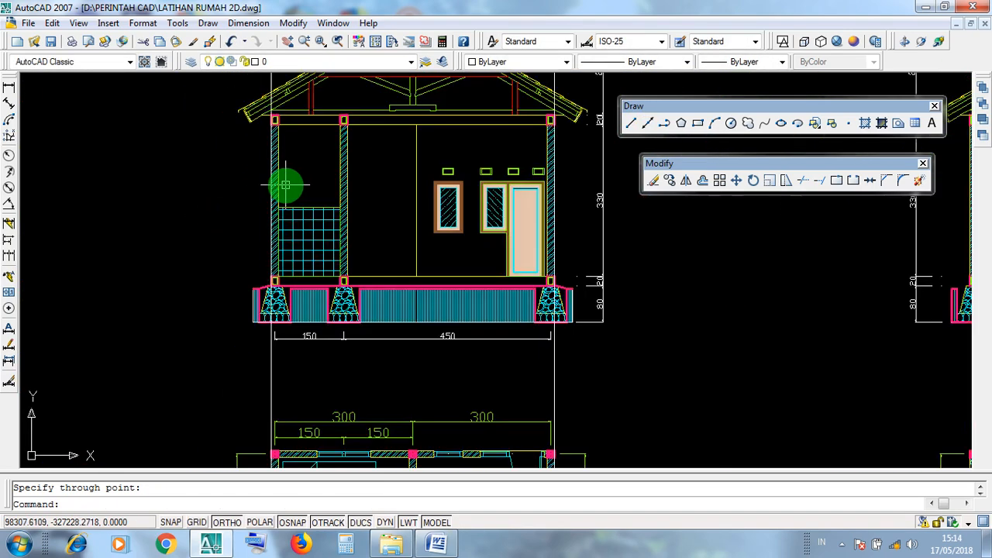
pyautogui.click(557, 242)
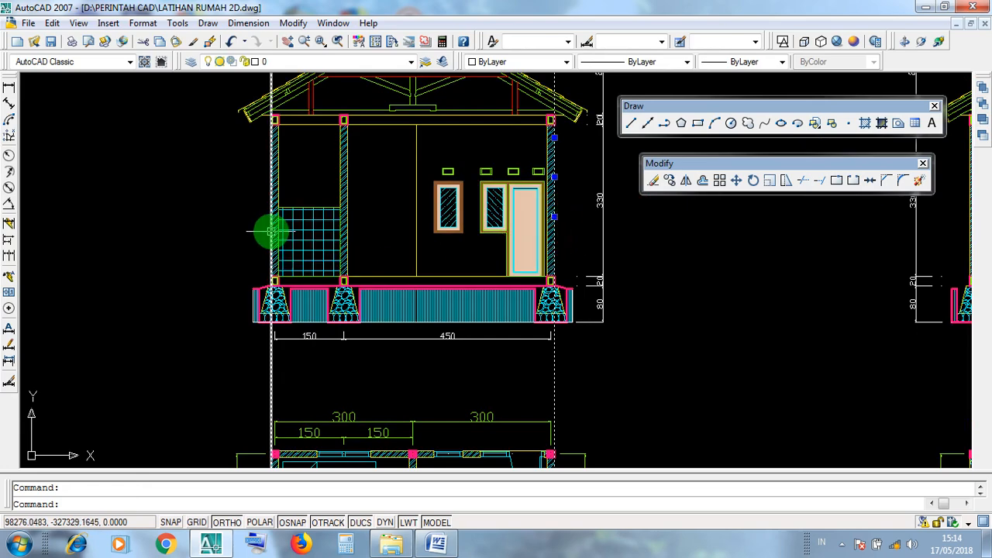
pyautogui.scroll(-4, 356, 264)
pyautogui.moveTo(416, 367); pyautogui.dragTo(428, 276, button='middle')
pyautogui.scroll(4, 442, 339)
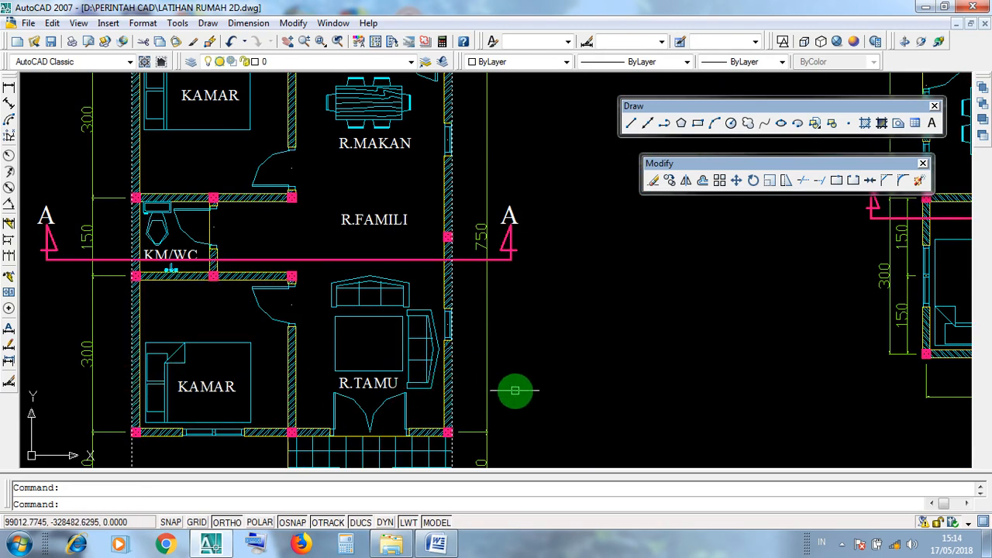
pyautogui.scroll(-3, 516, 392)
pyautogui.scroll(2, 512, 237)
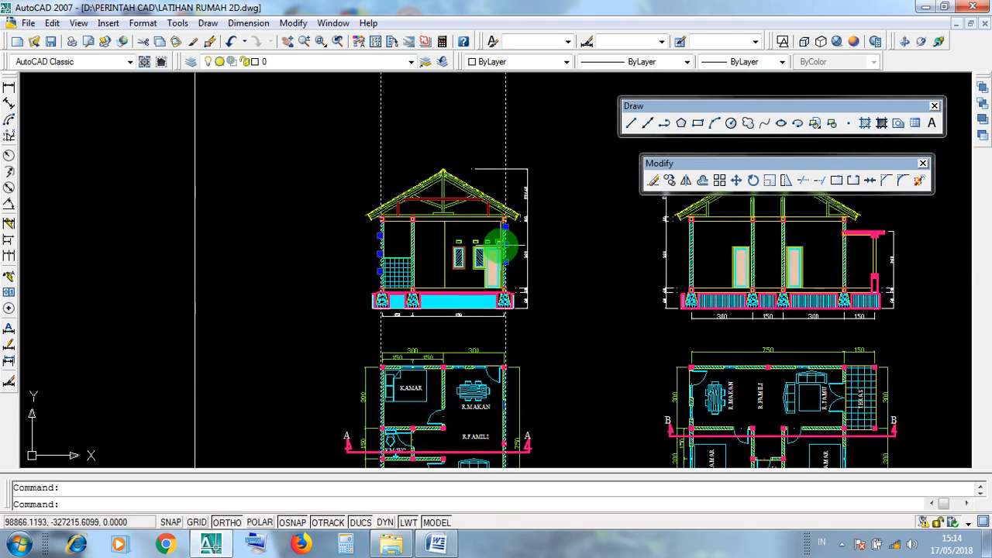
pyautogui.scroll(4, 508, 242)
pyautogui.scroll(-2, 517, 271)
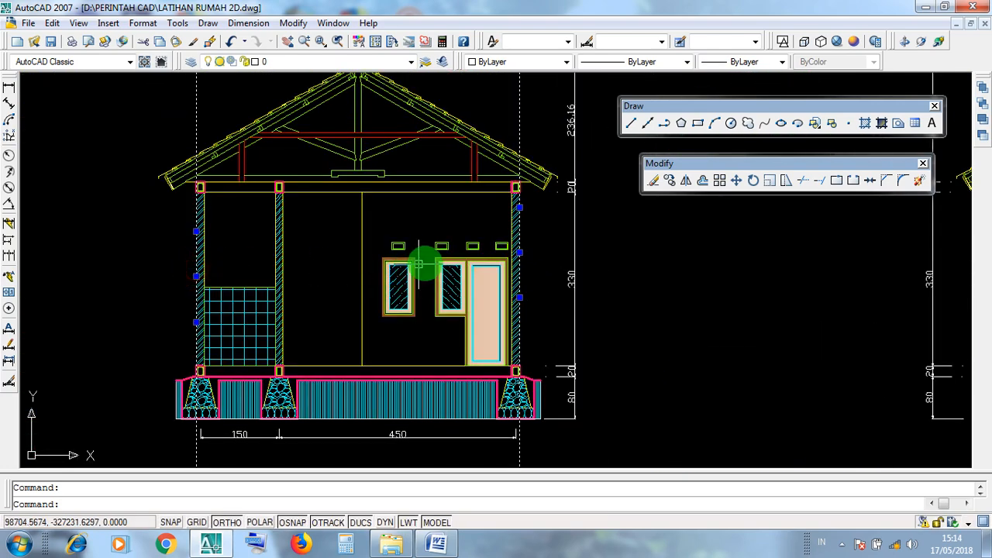
pyautogui.scroll(-3, 439, 259)
pyautogui.moveTo(457, 362); pyautogui.dragTo(450, 221, button='middle')
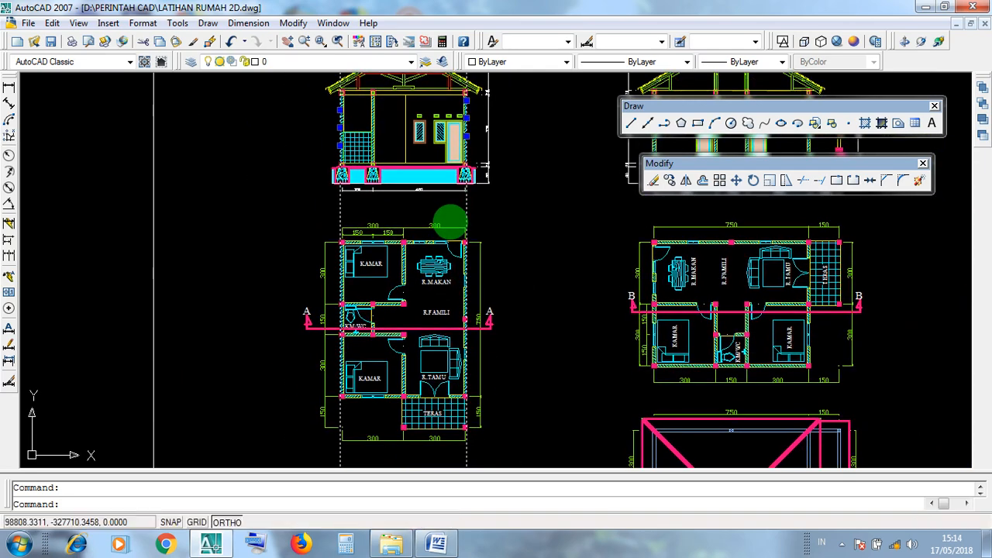
# Step: Examine the A-A floor plan's outer walls and the ring beams in the roof framing plan against the wall construction lines
pyautogui.scroll(4, 464, 348)
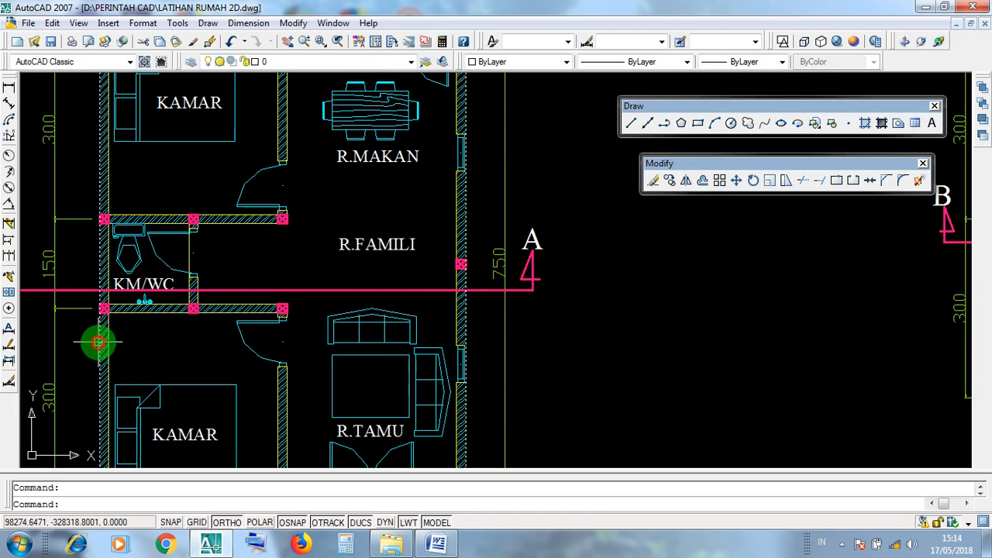
pyautogui.scroll(-5, 289, 293)
pyautogui.moveTo(306, 363); pyautogui.dragTo(322, 246, button='middle')
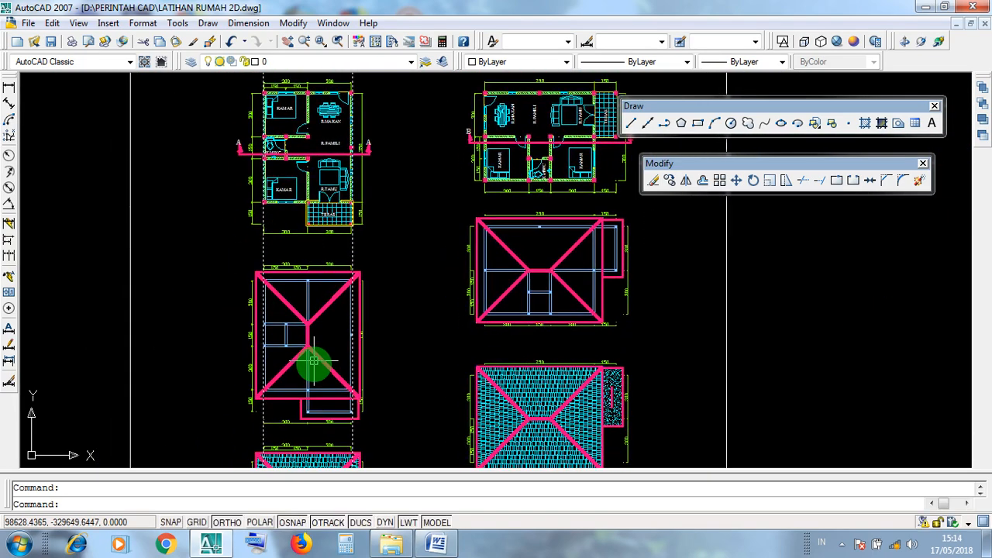
pyautogui.scroll(3, 311, 358)
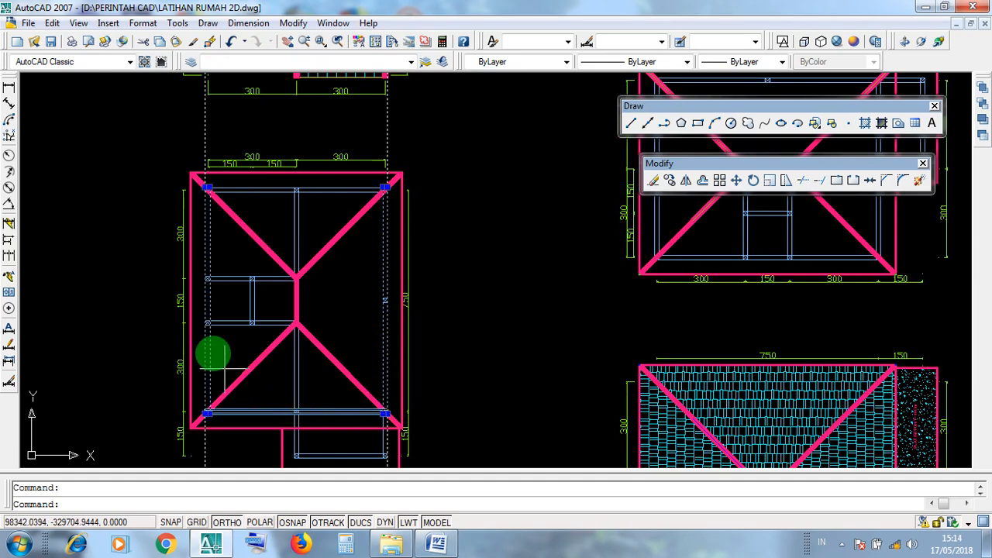
pyautogui.click(402, 331)
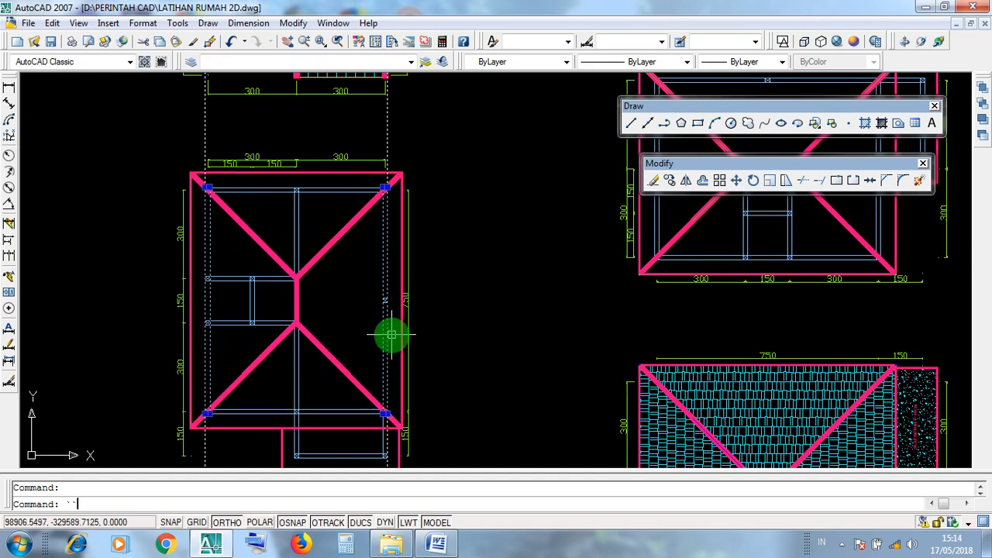
pyautogui.press('Escape')
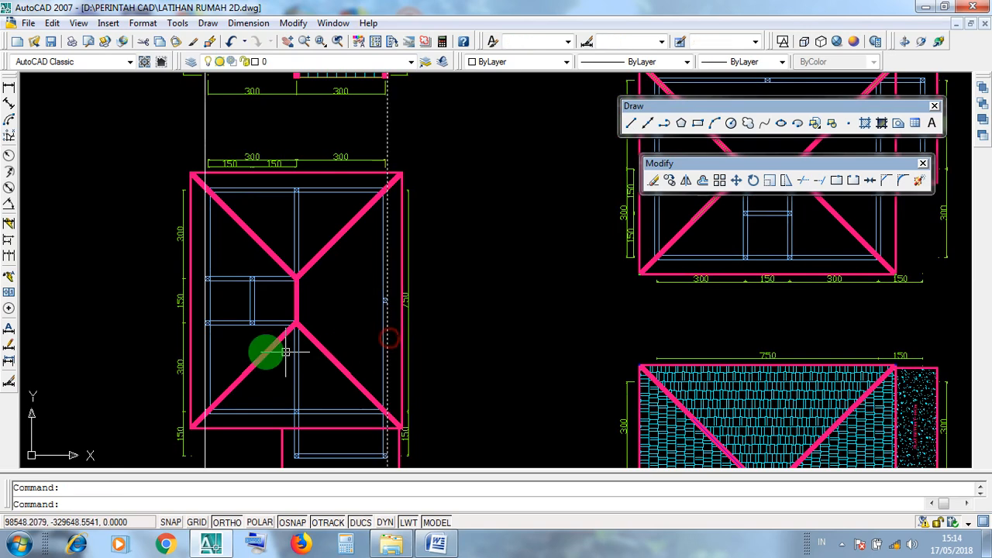
pyautogui.press('Escape')
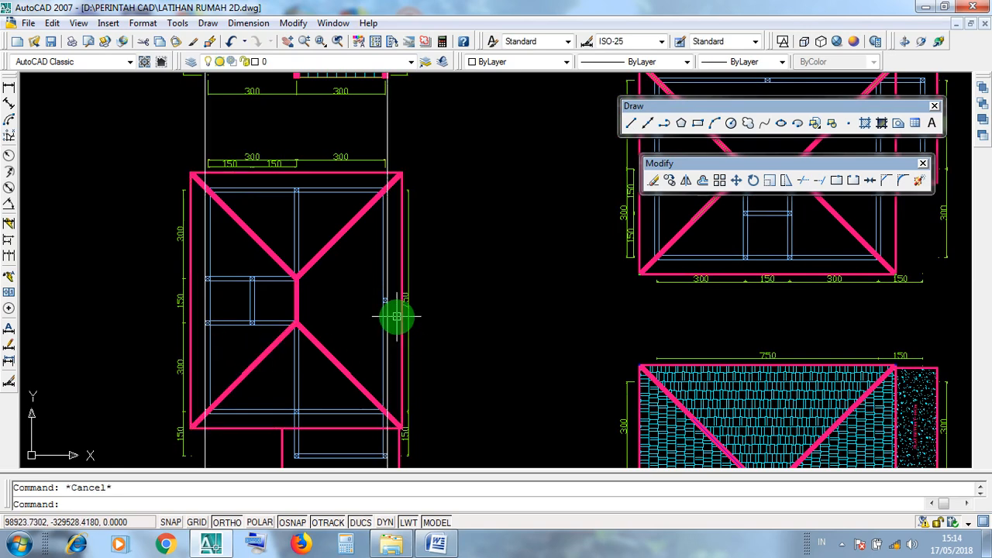
pyautogui.scroll(-3, 396, 311)
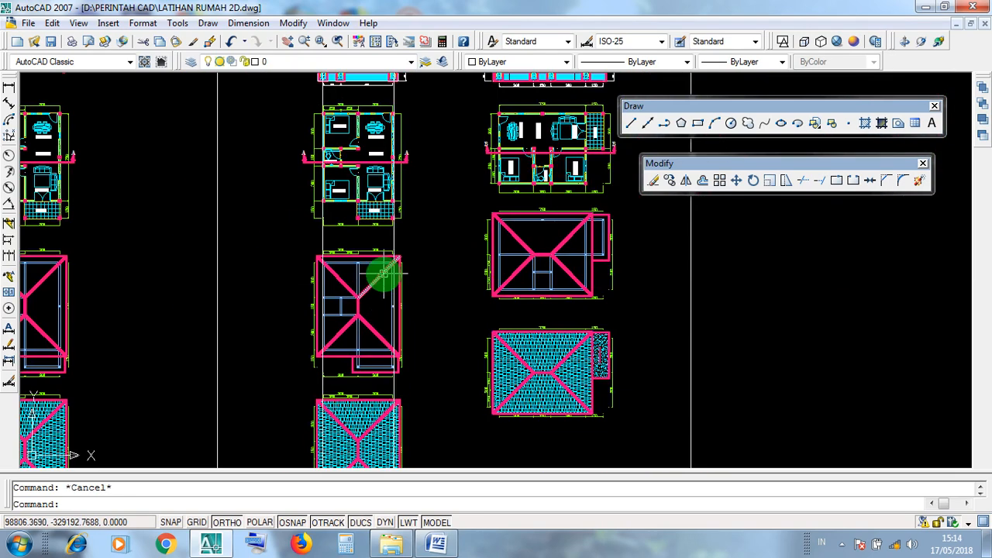
# Step: Erase the two vertical wall construction lines from the A-A column
pyautogui.click(302, 242)
pyautogui.press('Escape')
pyautogui.moveTo(391, 327); pyautogui.dragTo(407, 464, button='middle')
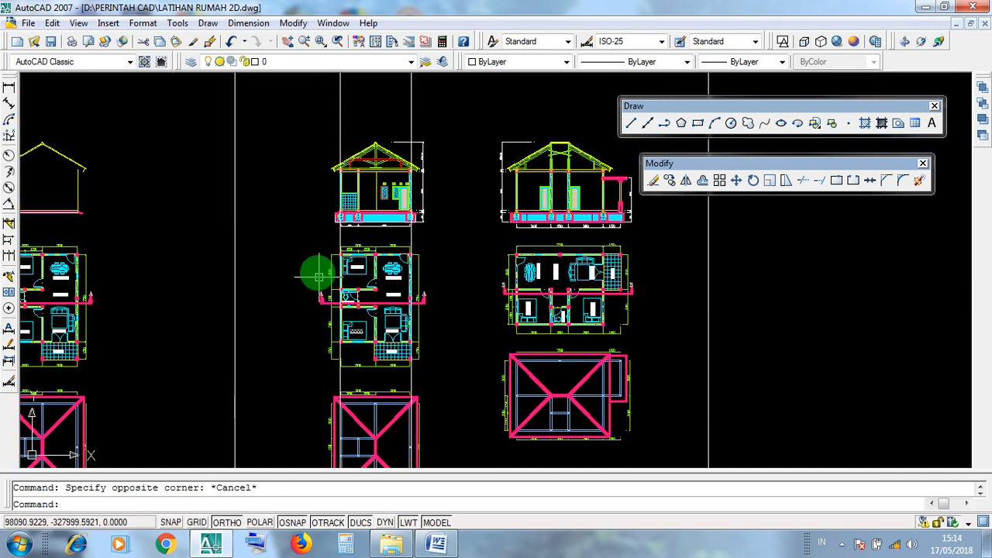
pyautogui.press('Escape')
pyautogui.moveTo(427, 337); pyautogui.dragTo(441, 434, button='middle')
pyautogui.click(332, 225)
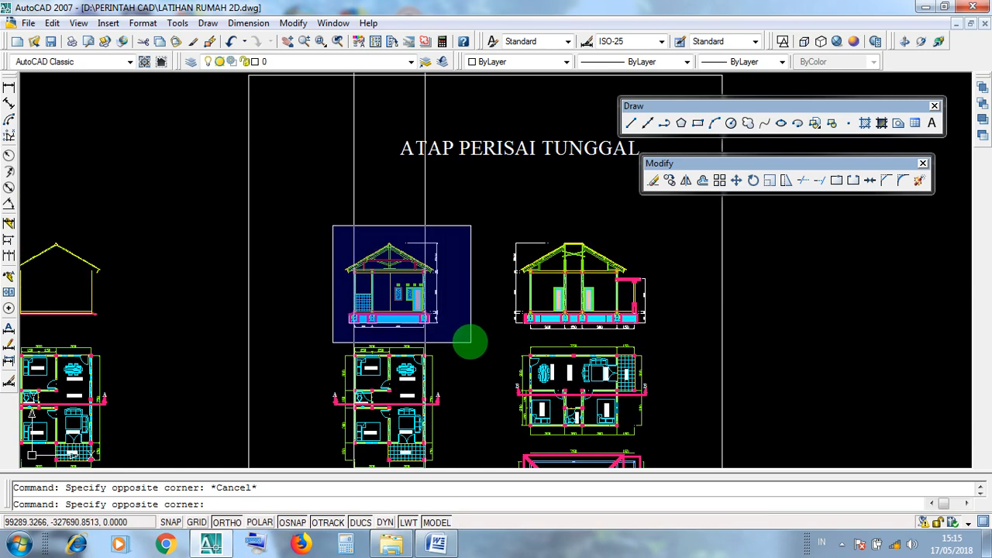
pyautogui.press('Escape')
pyautogui.click(435, 215)
pyautogui.click(327, 194)
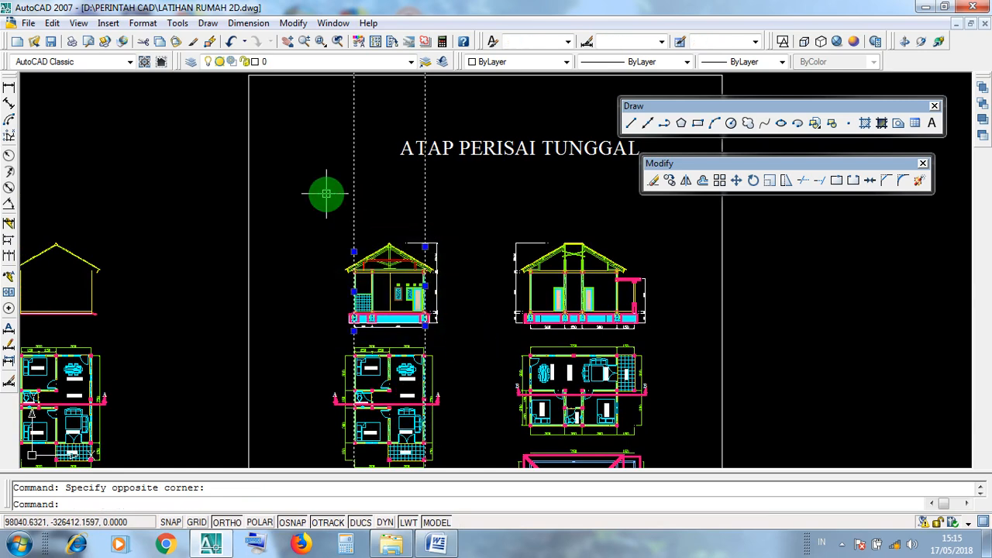
pyautogui.press('Delete')
# Step: Draw vertical construction lines along both side edges of the roof outline in the A-A roof framing plan
pyautogui.moveTo(464, 296)
pyautogui.mouseDown(button='middle')
pyautogui.moveTo(432, 259)
pyautogui.moveTo(411, 111)
pyautogui.mouseUp(button='middle')
pyautogui.moveTo(394, 342); pyautogui.dragTo(390, 208, button='middle')
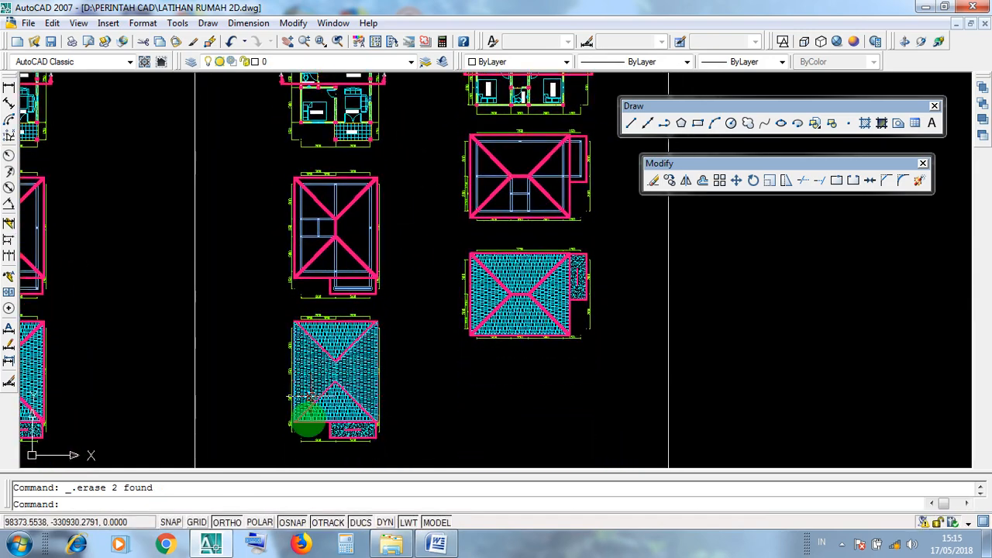
pyautogui.click(648, 122)
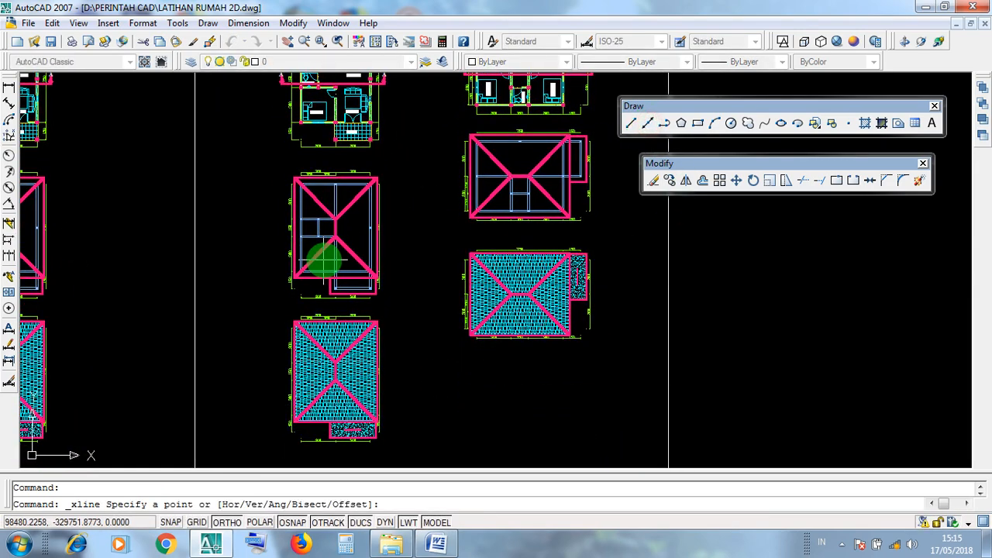
pyautogui.scroll(4, 394, 230)
pyautogui.click(394, 242)
pyautogui.click(391, 303)
pyautogui.press('Return')
pyautogui.press('Return')
pyautogui.click(153, 247)
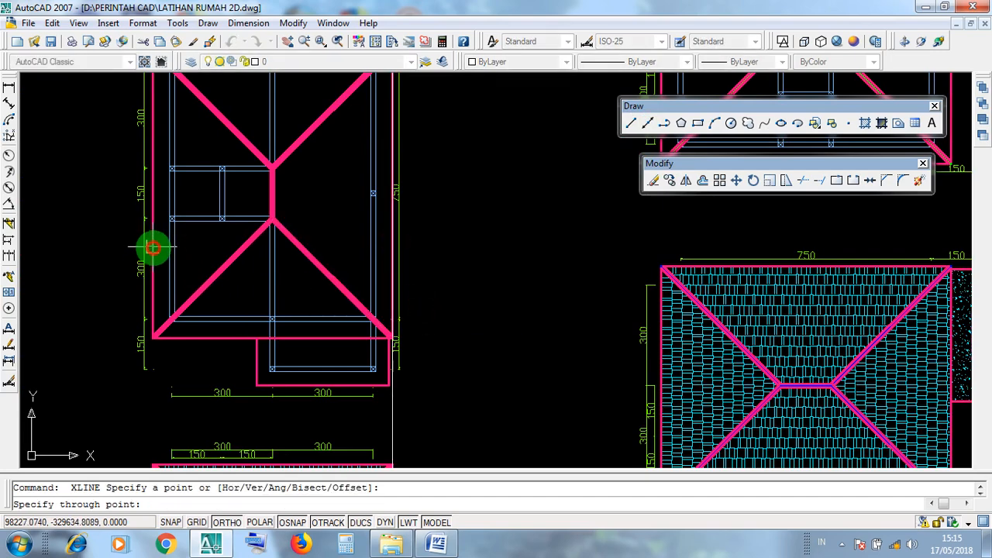
pyautogui.click(144, 366)
pyautogui.press('Return')
# Step: Highlight the roof outline and both construction lines in the A-A roof framing plan to check their alignment
pyautogui.click(179, 337)
pyautogui.moveTo(237, 310); pyautogui.dragTo(469, 356, button='middle')
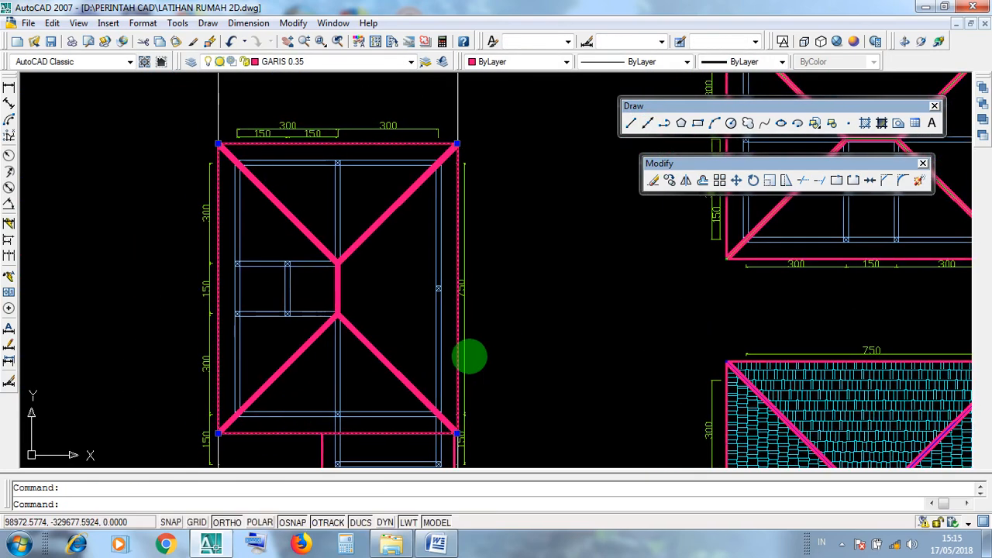
pyautogui.scroll(2, 469, 355)
pyautogui.click(447, 354)
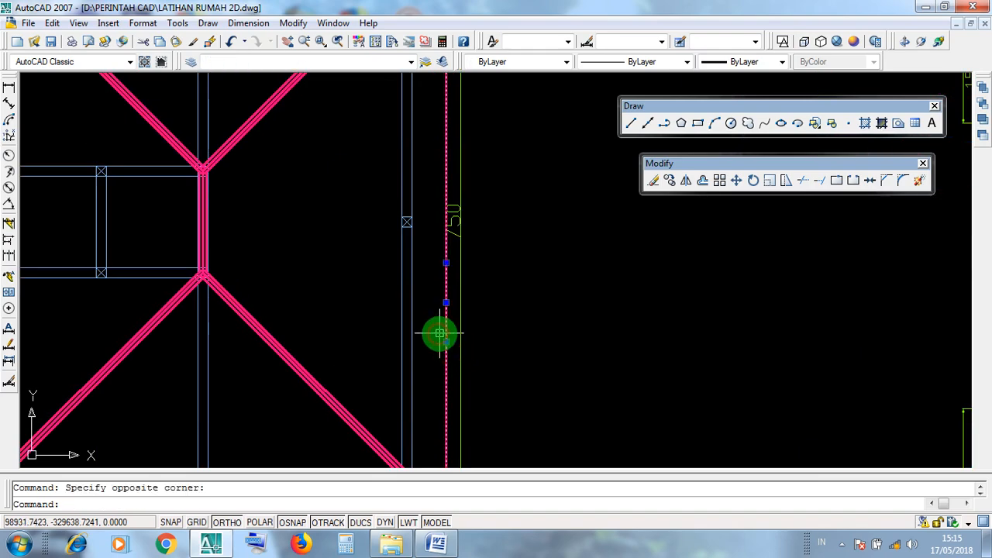
pyautogui.scroll(-3, 441, 333)
pyautogui.scroll(3, 254, 339)
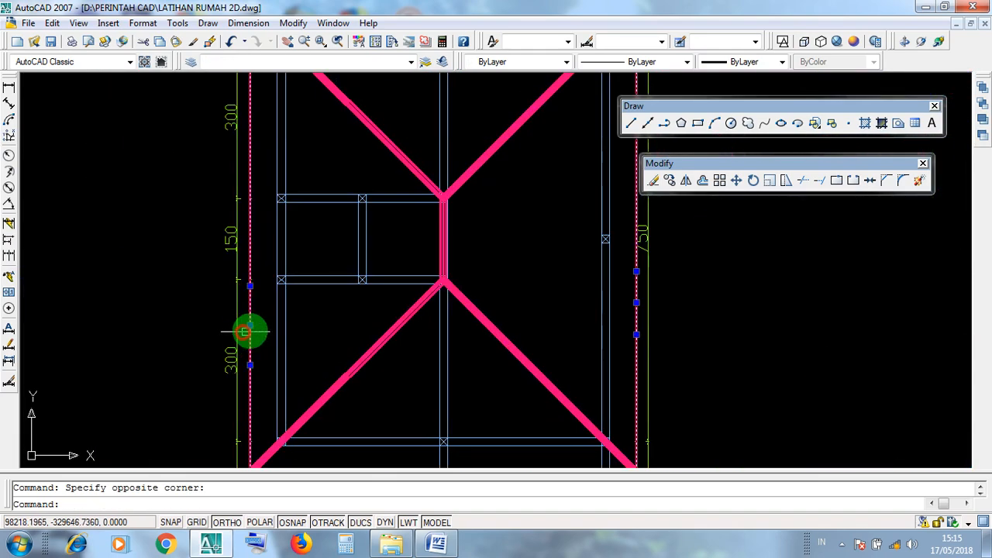
pyautogui.scroll(-2, 306, 299)
pyautogui.moveTo(348, 390); pyautogui.dragTo(355, 305, button='middle')
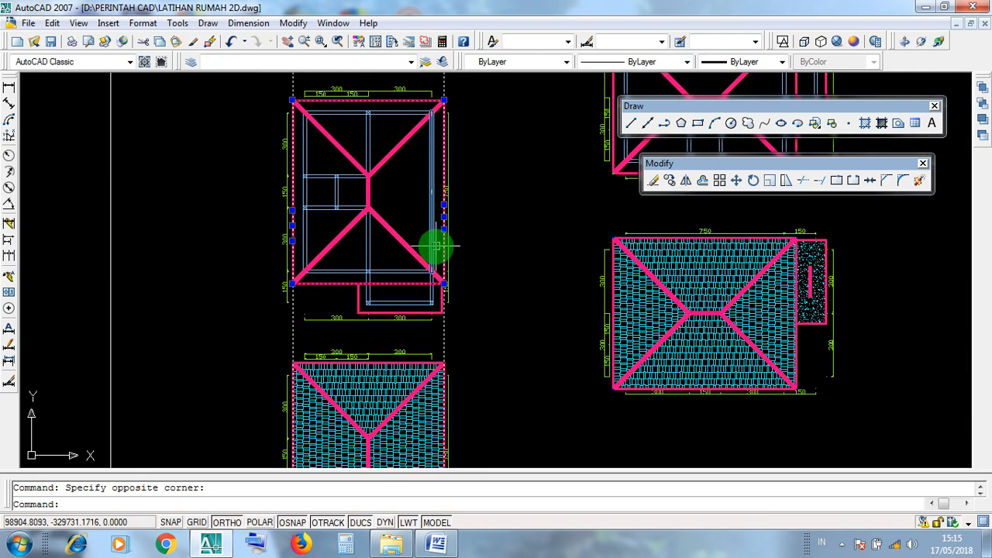
# Step: Compare the side edges of the tiled A-A roof plan with the two highlighted roof-edge construction lines
pyautogui.press('Escape')
pyautogui.click(447, 328)
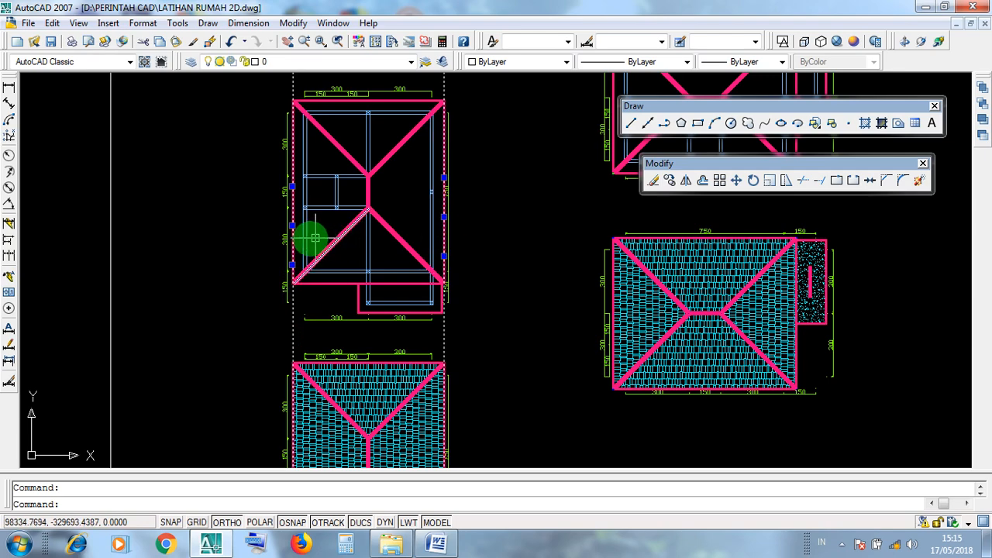
pyautogui.moveTo(365, 311); pyautogui.dragTo(369, 206, button='middle')
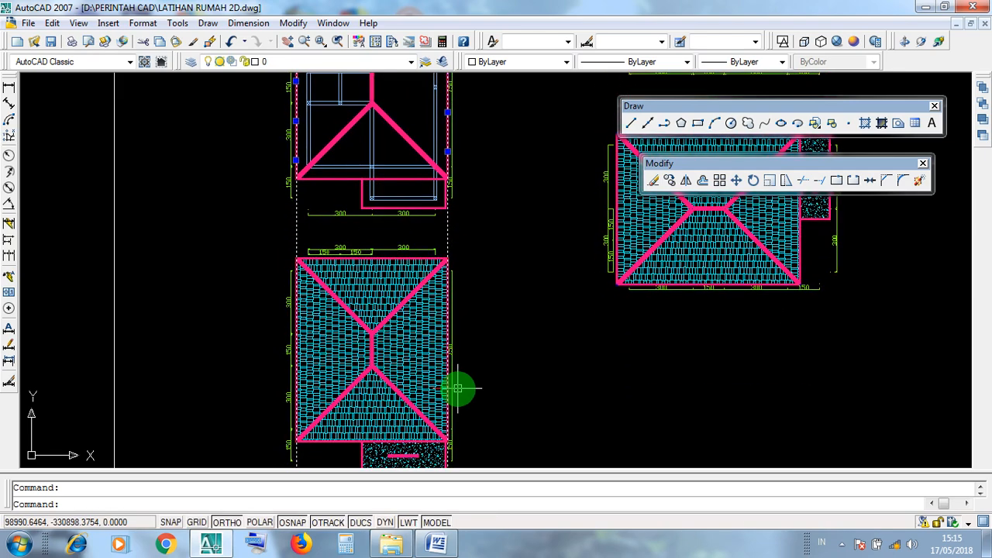
pyautogui.moveTo(459, 390); pyautogui.dragTo(450, 333, button='middle')
pyautogui.scroll(2, 448, 332)
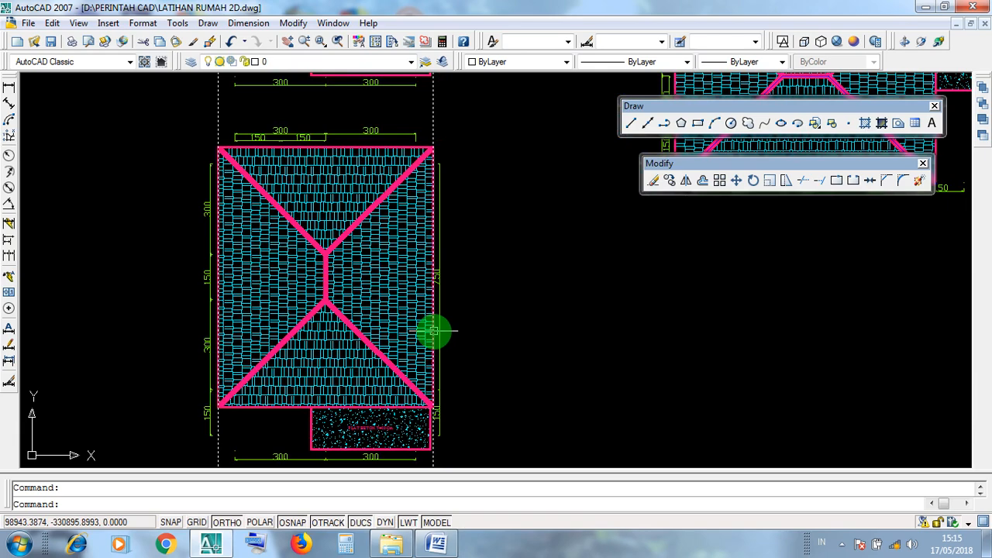
pyautogui.scroll(-4, 217, 335)
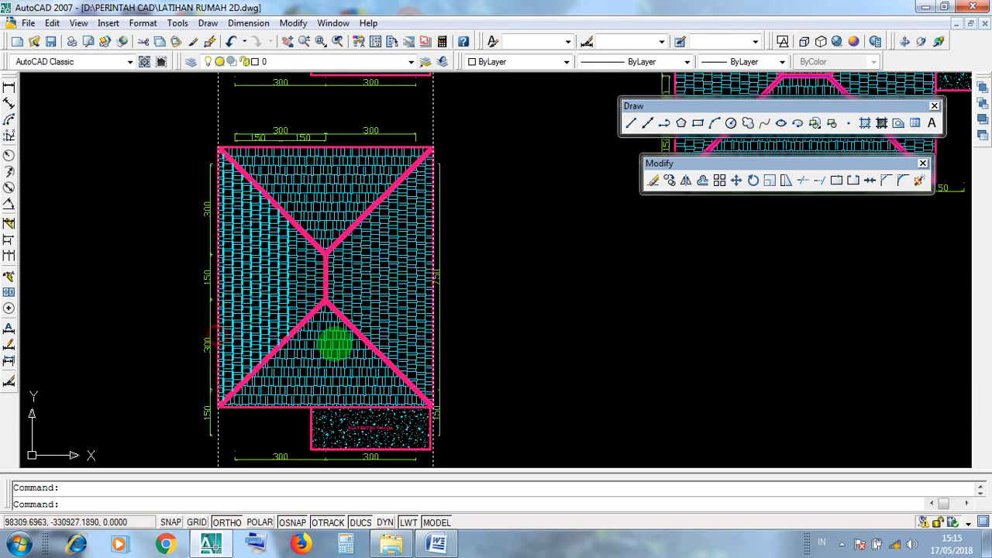
# Step: Erase the two vertical roof-edge construction lines from the A-A column
pyautogui.press('Escape')
pyautogui.click(418, 419)
pyautogui.click(242, 419)
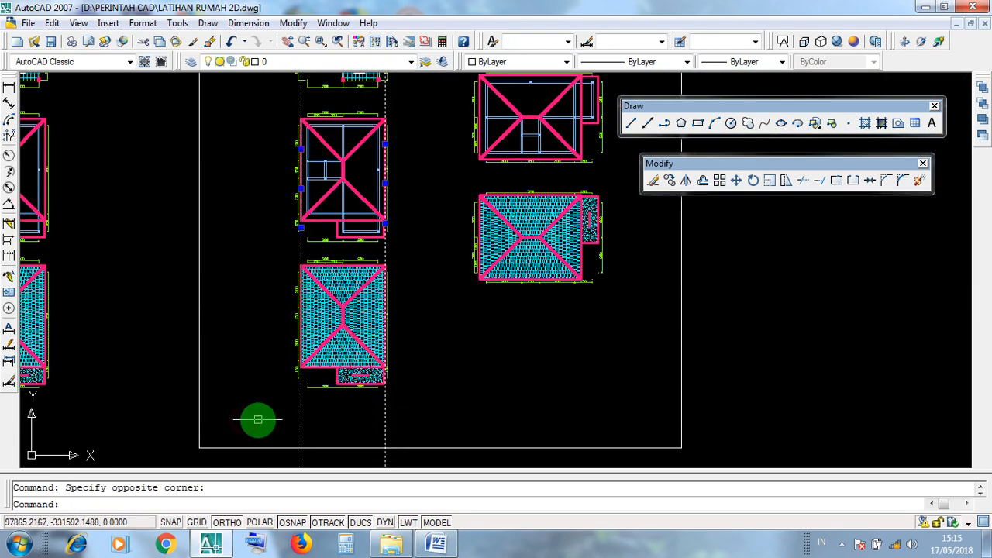
pyautogui.press('Delete')
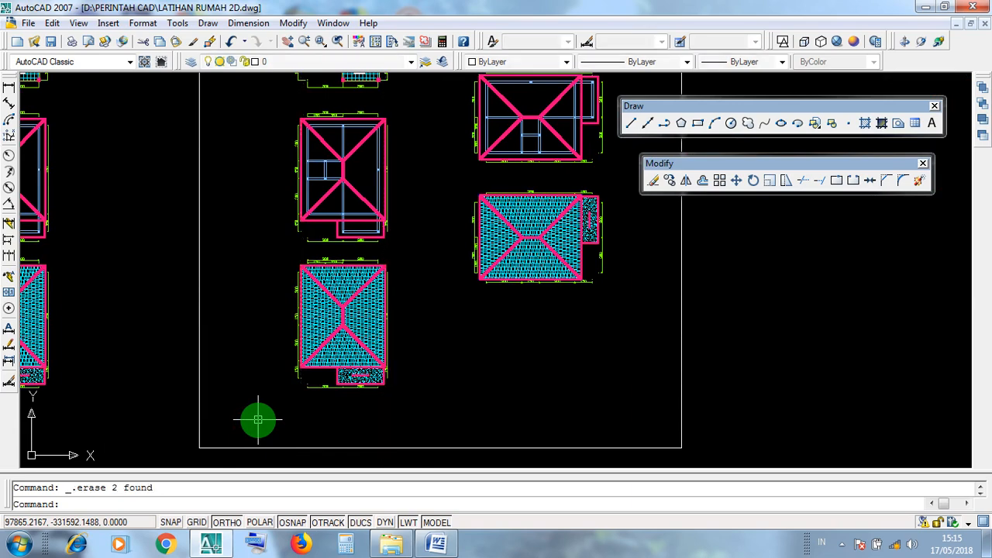
# Step: Review the A-A and B-B columns of sections, floor plans and roof plans inside the ATAP PERISAI TUNGGAL frame
pyautogui.scroll(-2, 312, 441)
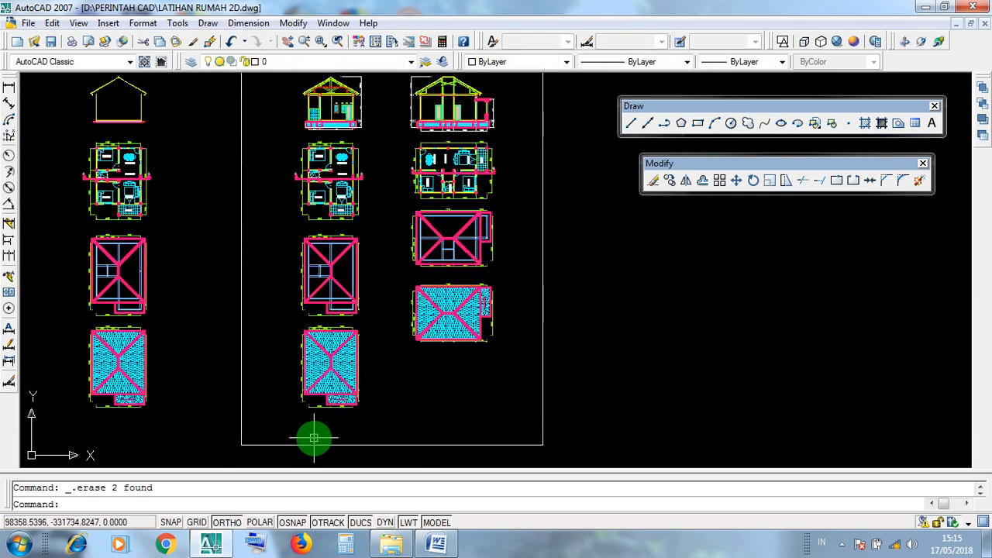
pyautogui.moveTo(354, 380); pyautogui.dragTo(381, 465, button='middle')
pyautogui.click(305, 159)
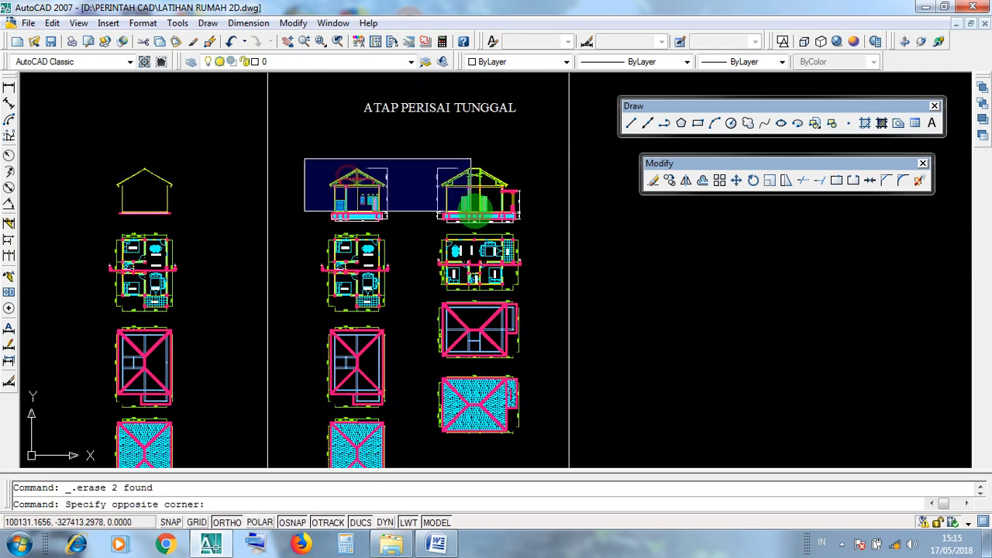
pyautogui.press('Escape')
pyautogui.click(421, 151)
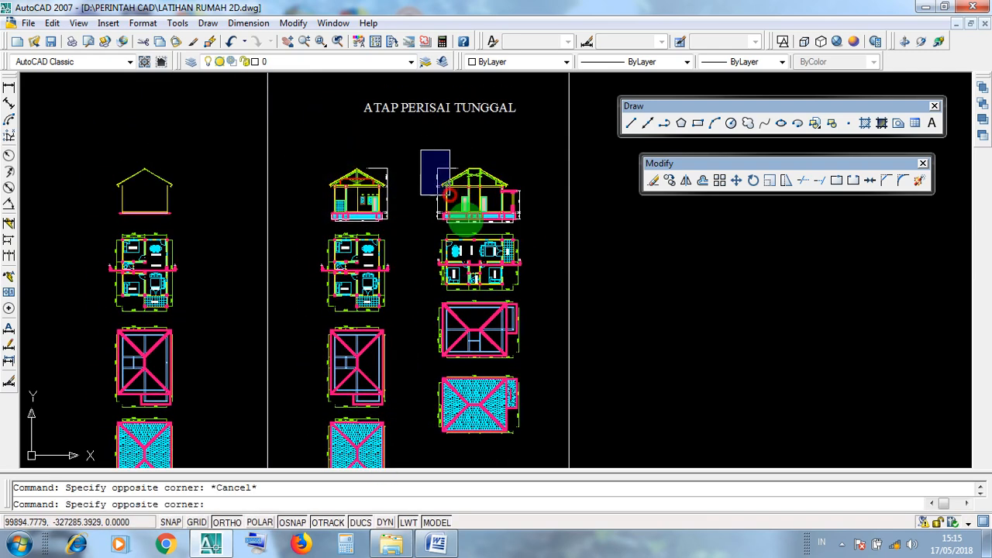
pyautogui.press('Escape')
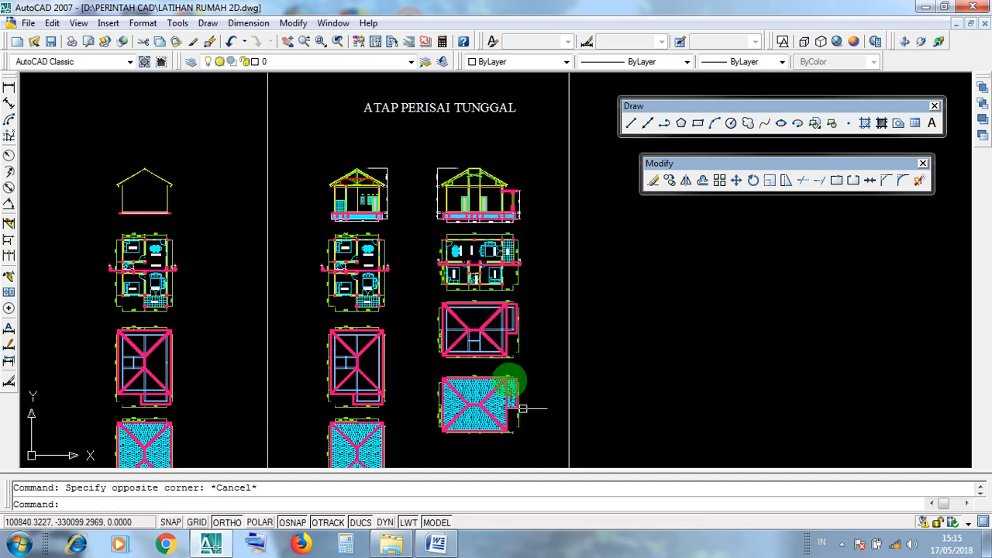
pyautogui.scroll(-2, 341, 164)
pyautogui.click(326, 159)
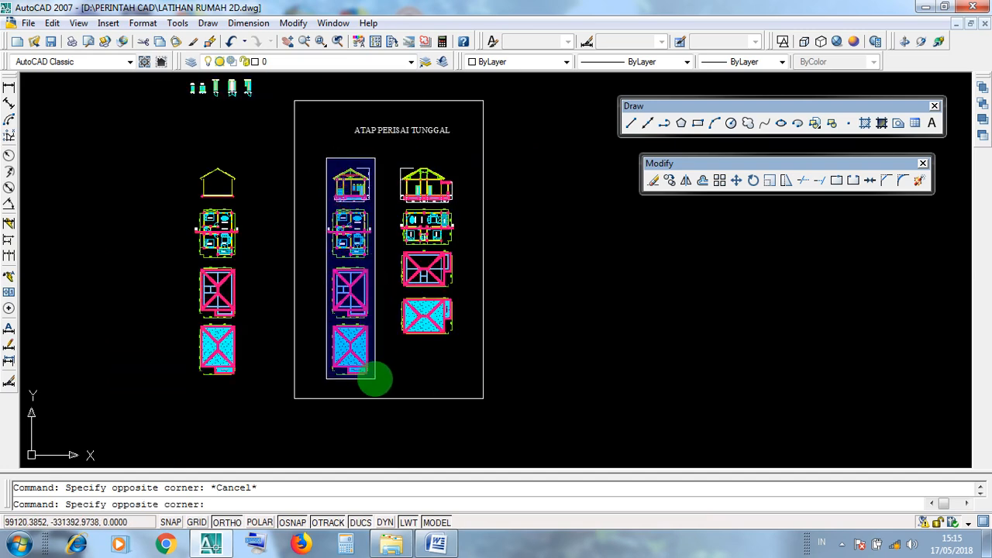
pyautogui.press('Escape')
pyautogui.scroll(1, 398, 381)
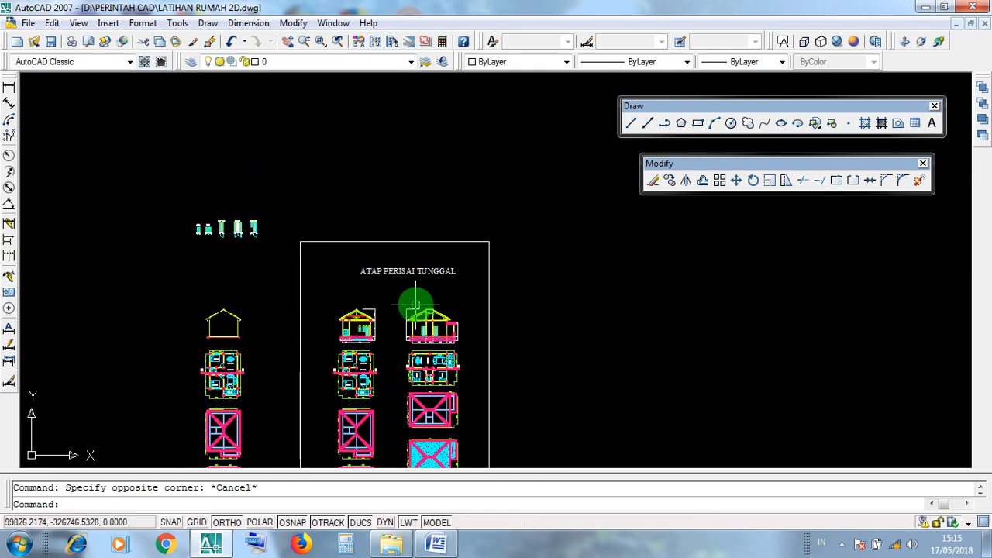
# Step: Examine the title and drawing columns inside the ATAP PERISAI TUNGGAL frame
pyautogui.scroll(2, 420, 289)
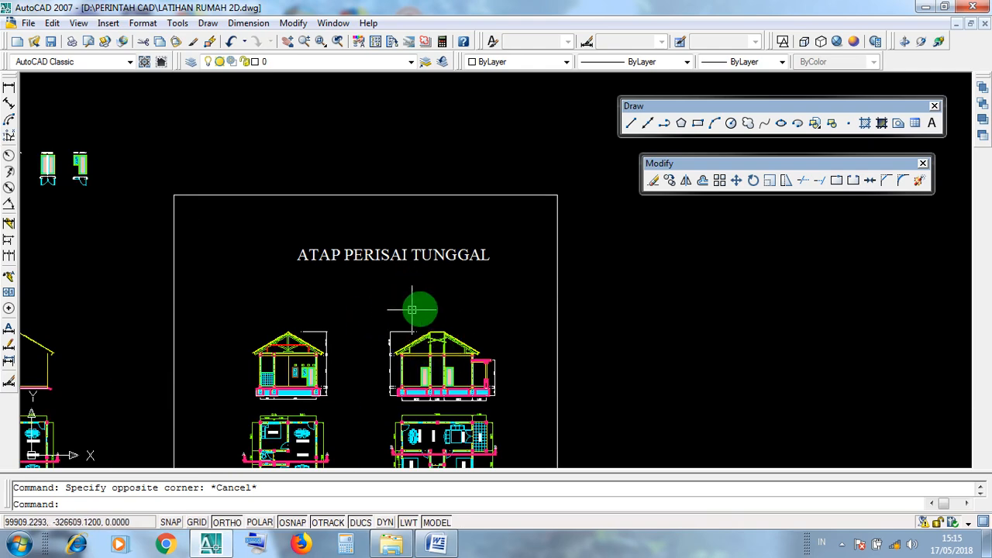
pyautogui.scroll(-2, 421, 308)
pyautogui.moveTo(428, 242); pyautogui.dragTo(410, 543, button='middle')
pyautogui.scroll(-1, 412, 339)
pyautogui.moveTo(400, 269); pyautogui.dragTo(439, 432, button='middle')
pyautogui.click(439, 432)
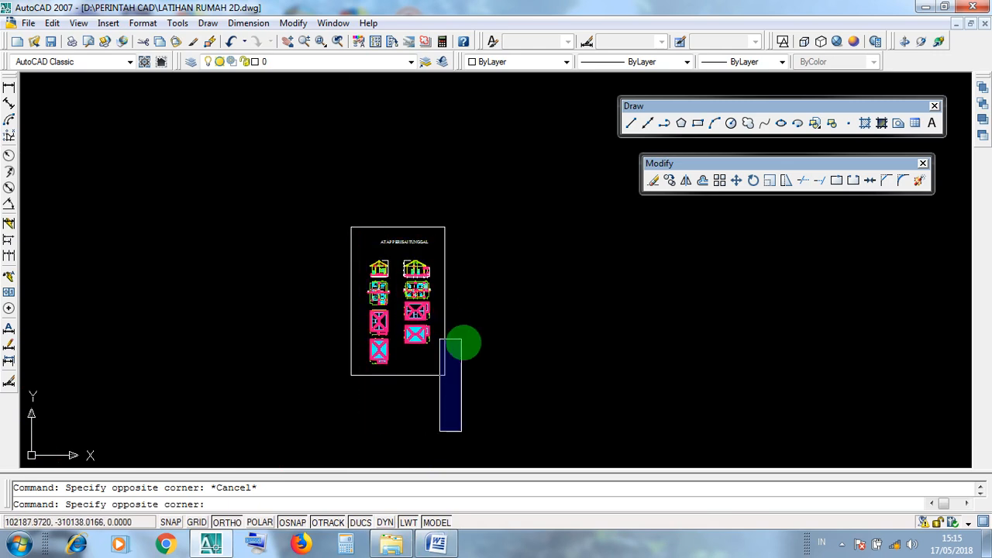
pyautogui.click(471, 353)
pyautogui.scroll(2, 431, 282)
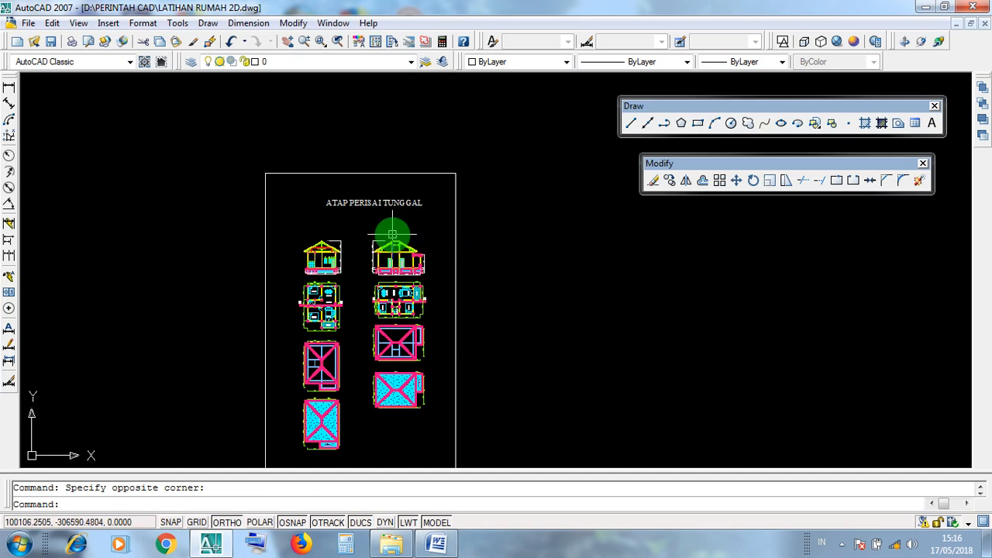
# Step: Highlight the complete upper ATAP PERISAI TUNGGAL sheet with its frame, then clear the selection
pyautogui.scroll(-5, 392, 234)
pyautogui.click(414, 285)
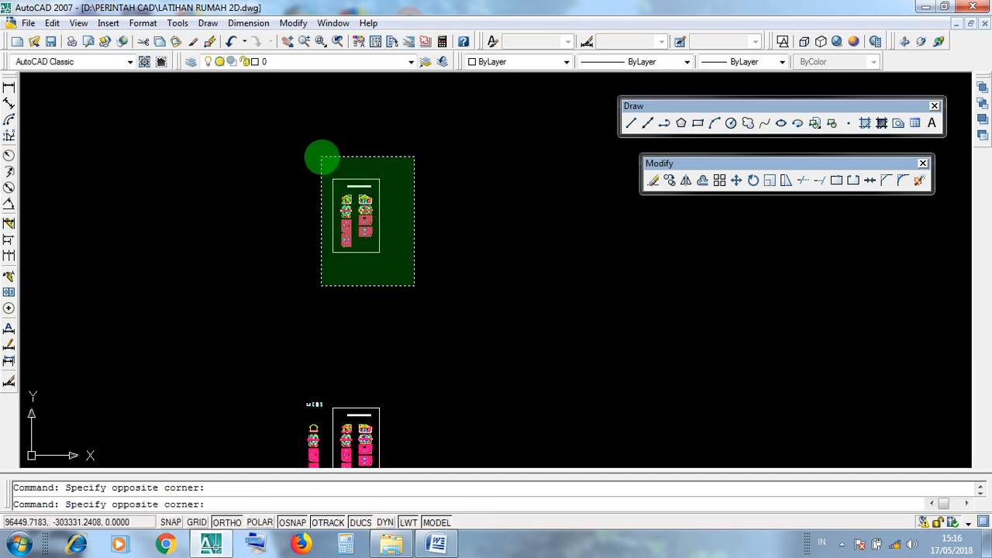
pyautogui.click(320, 156)
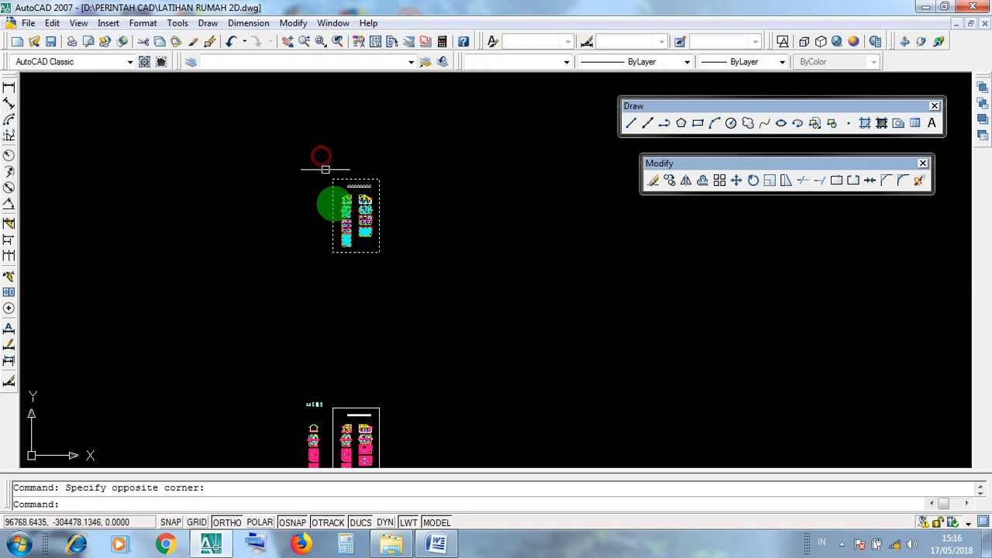
pyautogui.press('Escape')
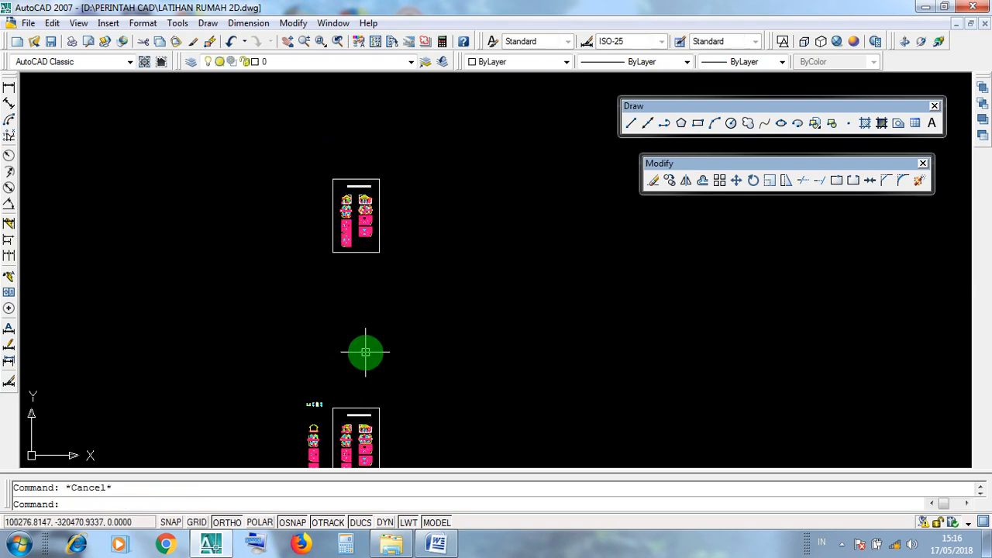
# Step: Compare the framed ATAP PERISAI TUNGGAL sheets with the separate working column and door and window details beside the lower one
pyautogui.scroll(4, 344, 439)
pyautogui.scroll(6, 363, 427)
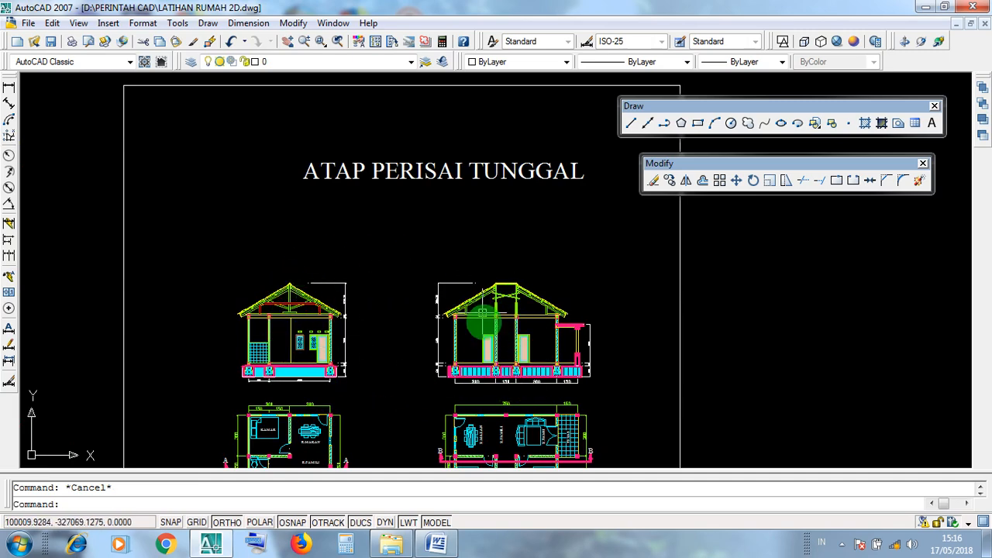
pyautogui.scroll(-8, 485, 342)
pyautogui.moveTo(463, 228); pyautogui.dragTo(440, 467, button='middle')
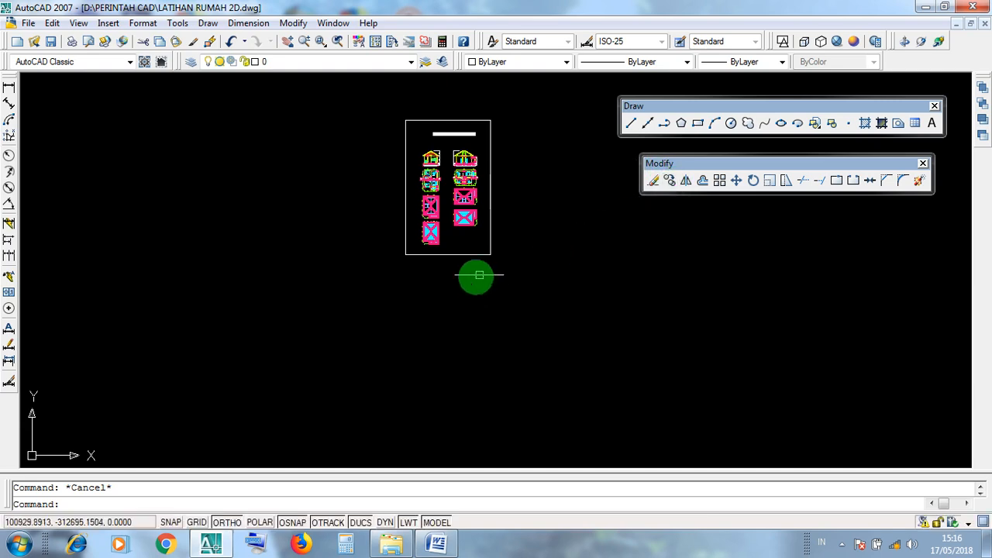
pyautogui.moveTo(486, 320); pyautogui.dragTo(448, 62, button='middle')
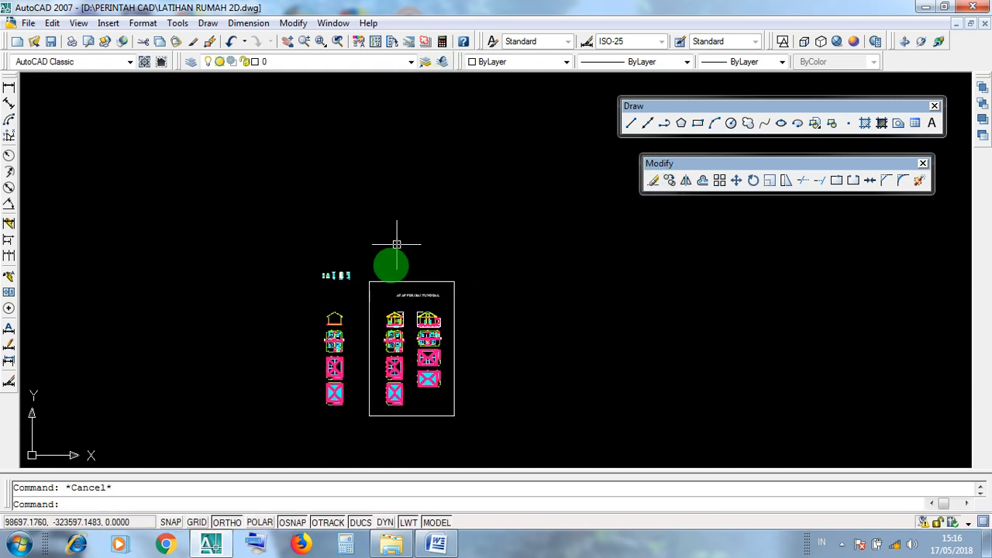
pyautogui.scroll(3, 407, 374)
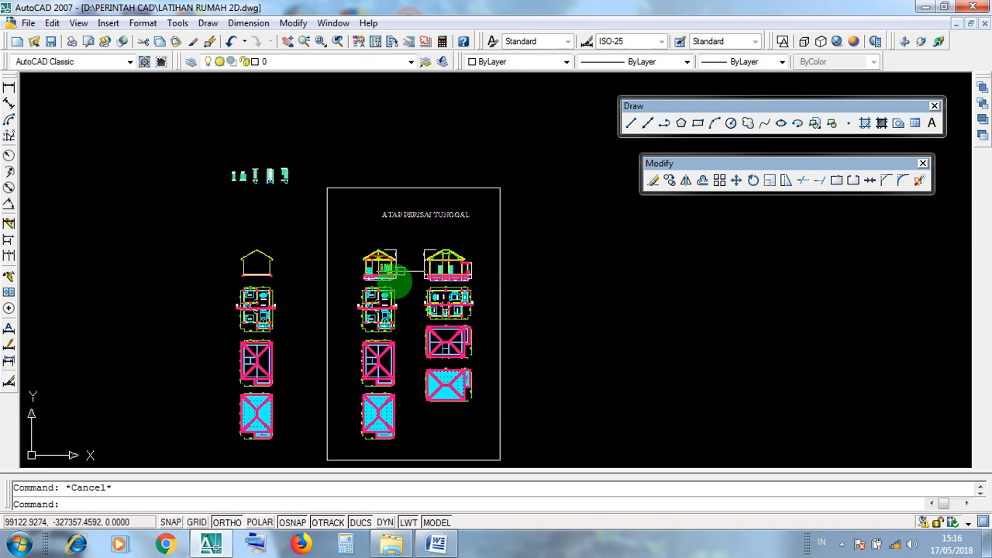
pyautogui.scroll(3, 380, 291)
pyautogui.moveTo(430, 272); pyautogui.dragTo(448, 203, button='middle')
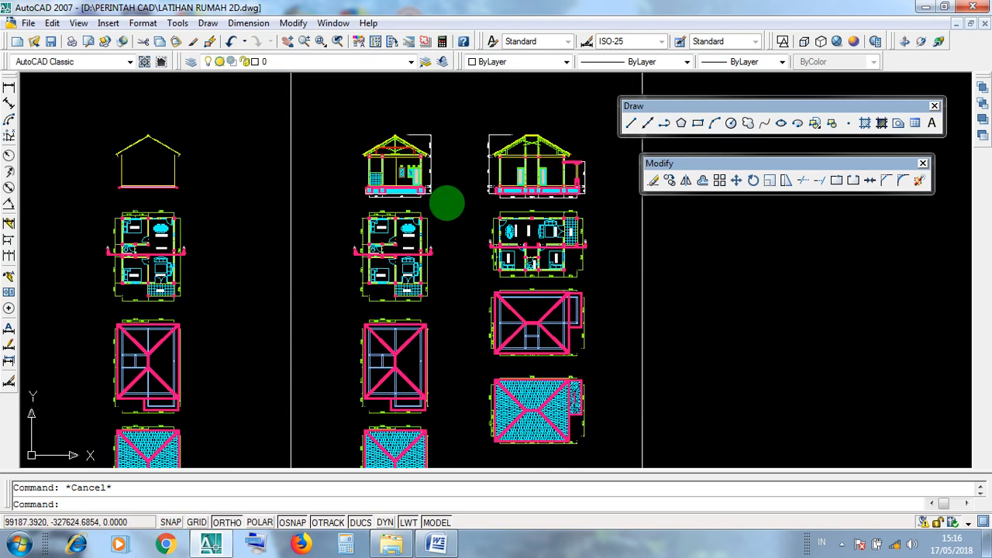
pyautogui.scroll(-2, 466, 284)
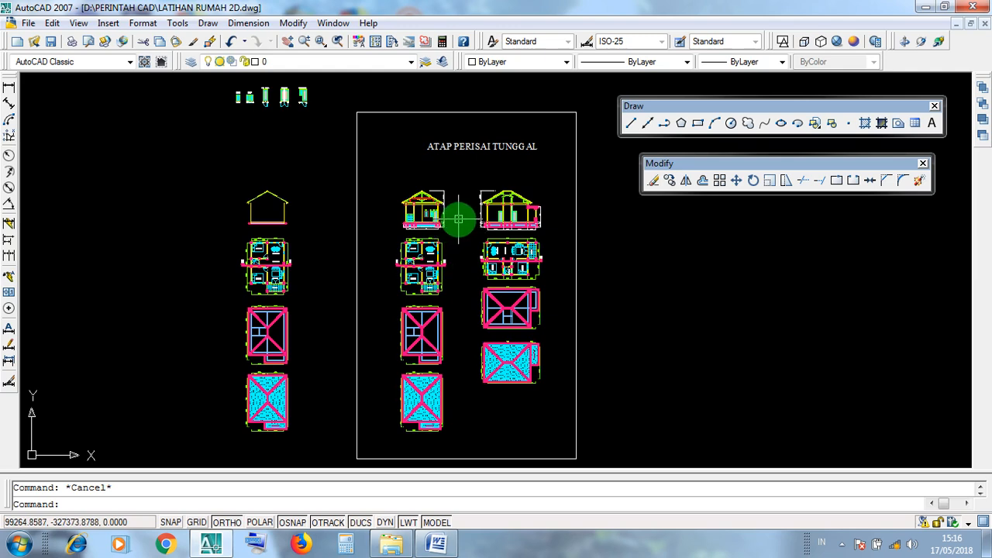
pyautogui.scroll(5, 376, 176)
# Step: Outline the finished A-A section inside the frame with selection windows to point it out
pyautogui.click(383, 176)
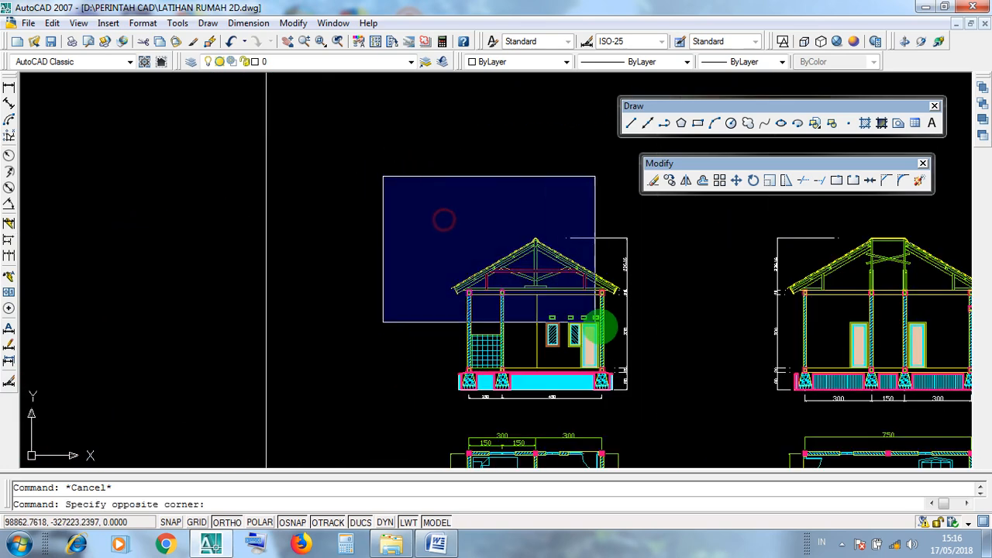
pyautogui.moveTo(663, 404); pyautogui.dragTo(518, 418, button='middle')
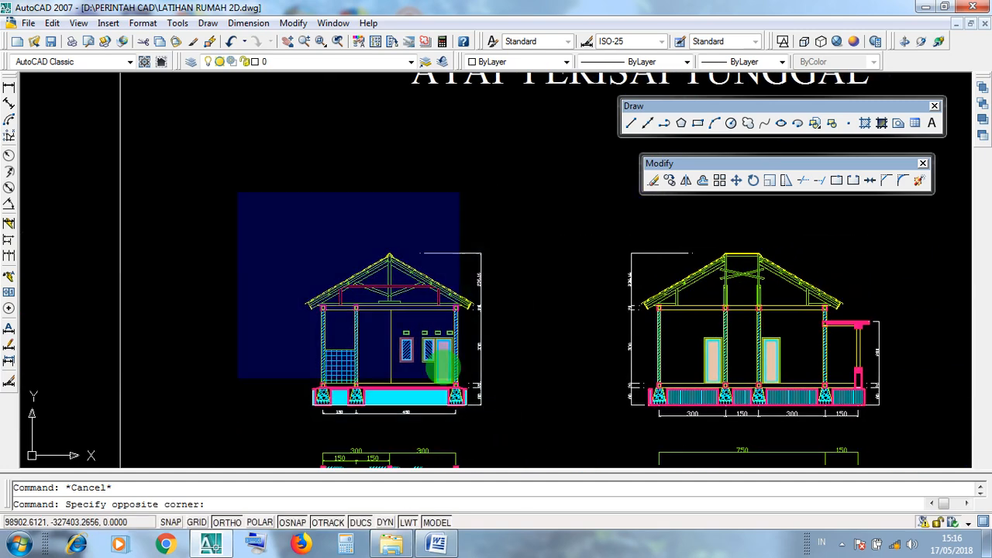
pyautogui.click(352, 217)
pyautogui.click(245, 216)
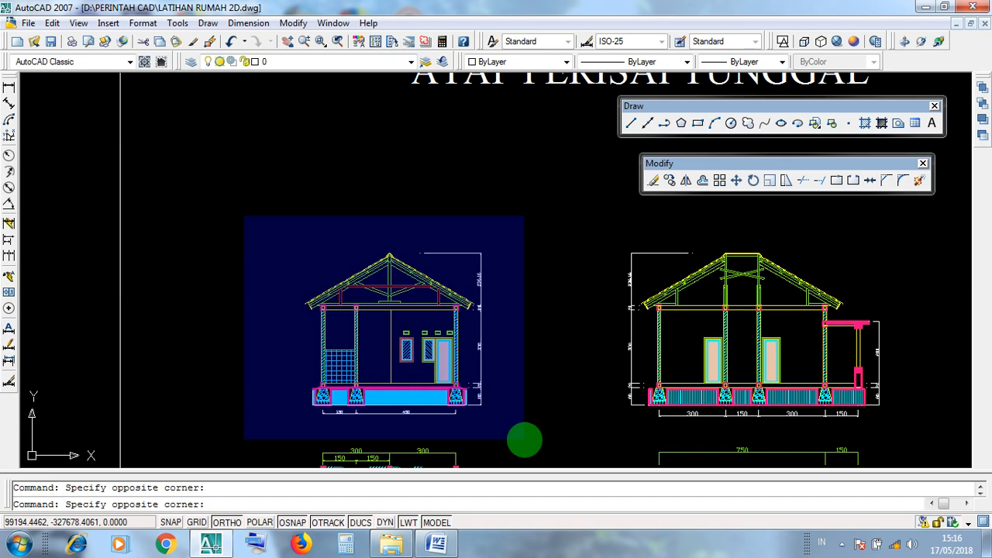
pyautogui.click(475, 218)
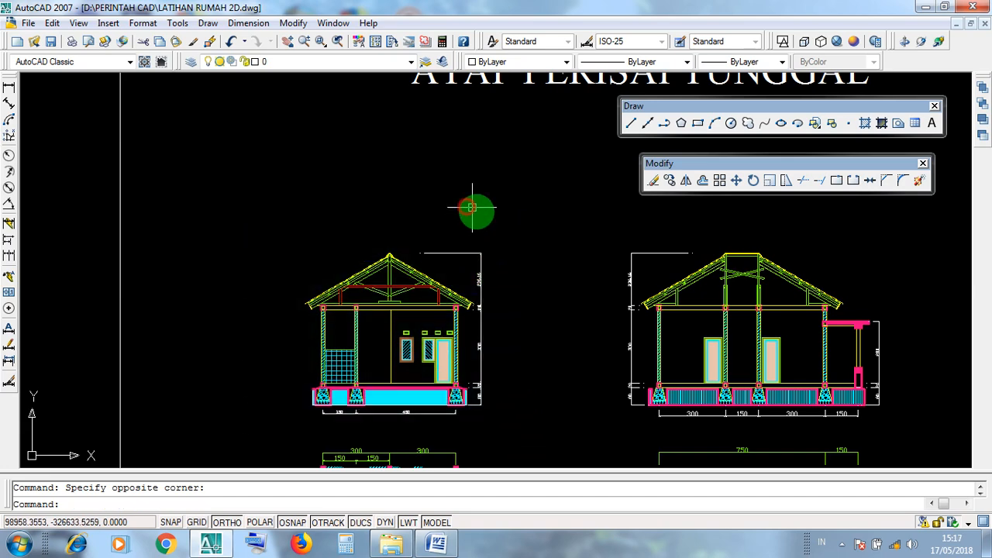
# Step: Point out the working column outside the frame, from the simple house outline down to its plans
pyautogui.scroll(-4, 590, 310)
pyautogui.moveTo(362, 321); pyautogui.dragTo(487, 312, button='middle')
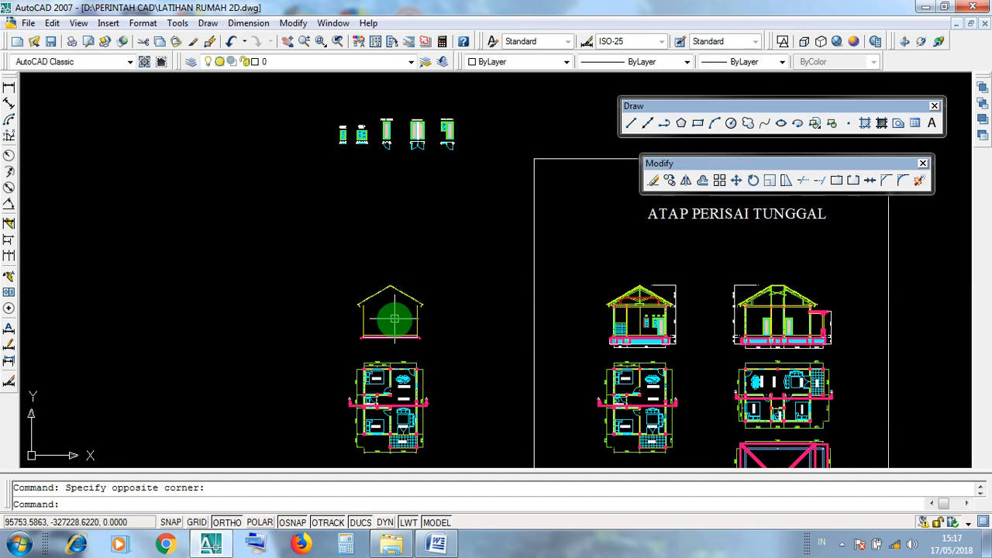
pyautogui.scroll(-3, 393, 314)
pyautogui.click(374, 280)
pyautogui.click(411, 454)
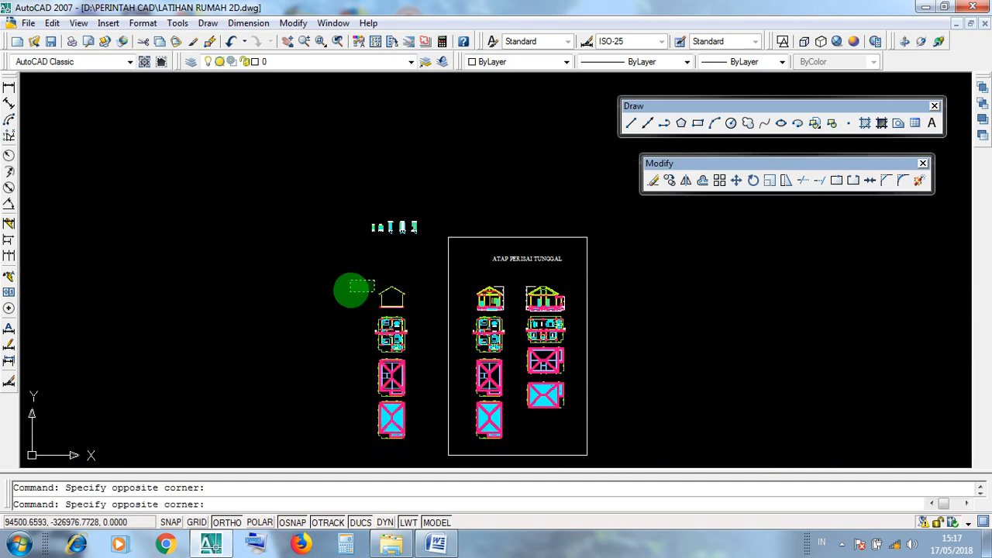
# Step: Examine the working column's house outline, A-A floor plan, roof framing plan and roof plan
pyautogui.scroll(7, 397, 301)
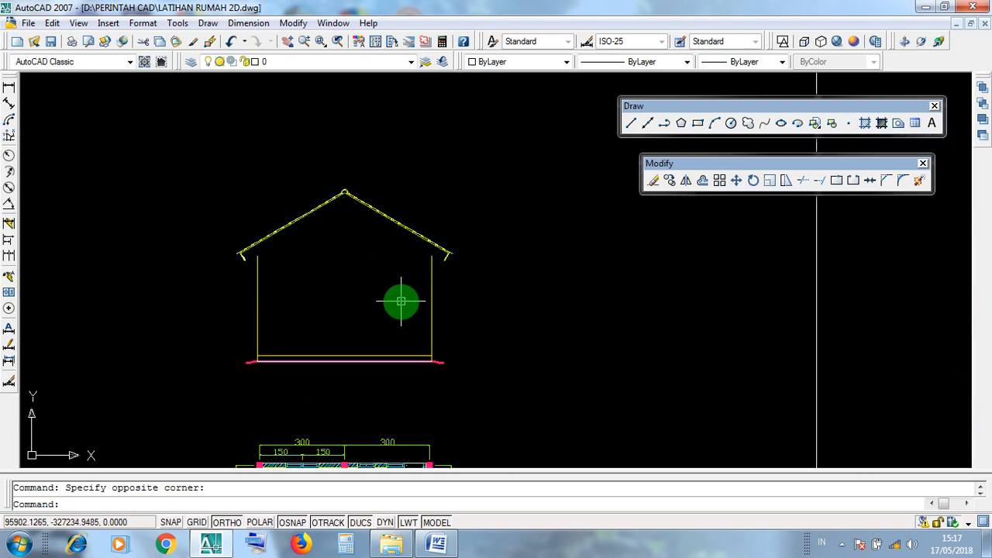
pyautogui.scroll(3, 370, 253)
pyautogui.scroll(-4, 370, 252)
pyautogui.moveTo(394, 371)
pyautogui.mouseDown(button='middle')
pyautogui.moveTo(383, 266)
pyautogui.moveTo(411, 174)
pyautogui.mouseUp(button='middle')
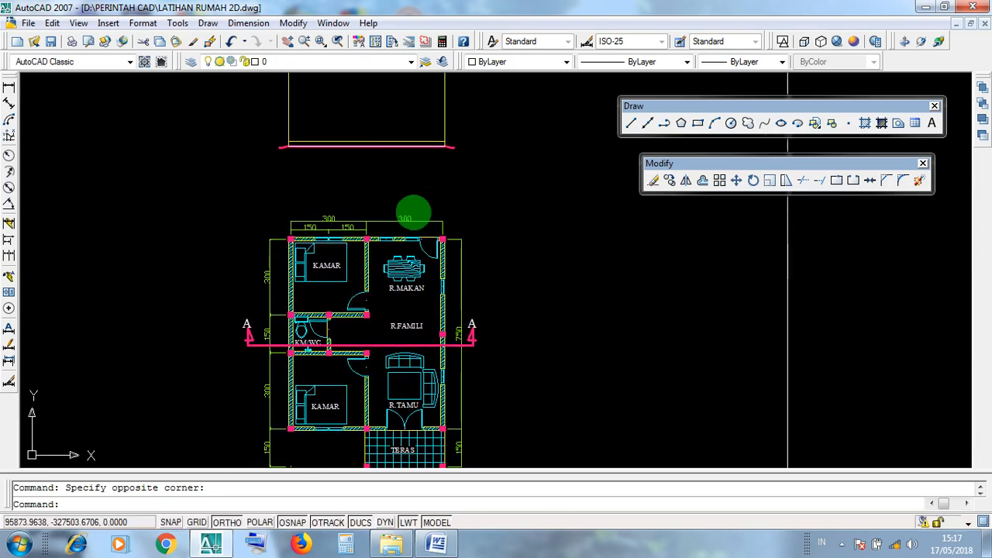
pyautogui.scroll(-2, 395, 331)
pyautogui.moveTo(399, 395); pyautogui.dragTo(406, 198, button='middle')
pyautogui.moveTo(421, 371); pyautogui.dragTo(441, 195, button='middle')
pyautogui.moveTo(447, 233); pyautogui.dragTo(450, 509, button='middle')
pyautogui.moveTo(464, 265); pyautogui.dragTo(489, 448, button='middle')
# Step: Outline the unfinished house section with its roof, walls and base using selection windows
pyautogui.scroll(3, 460, 226)
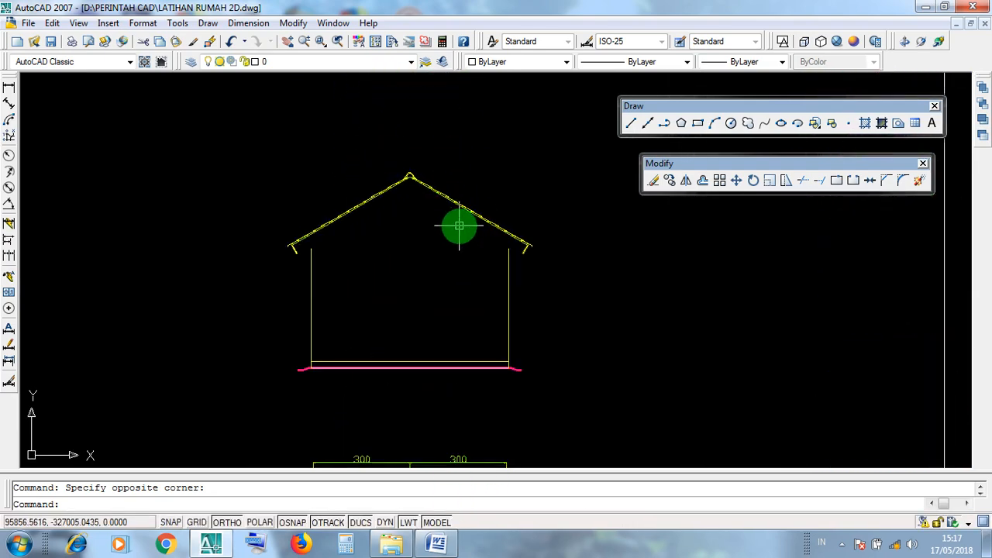
pyautogui.click(250, 161)
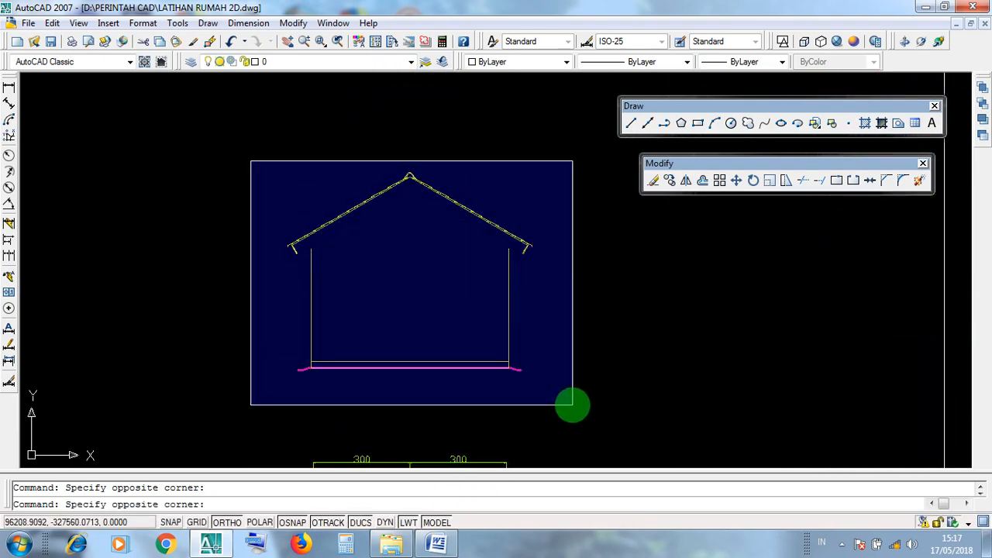
pyautogui.click(251, 224)
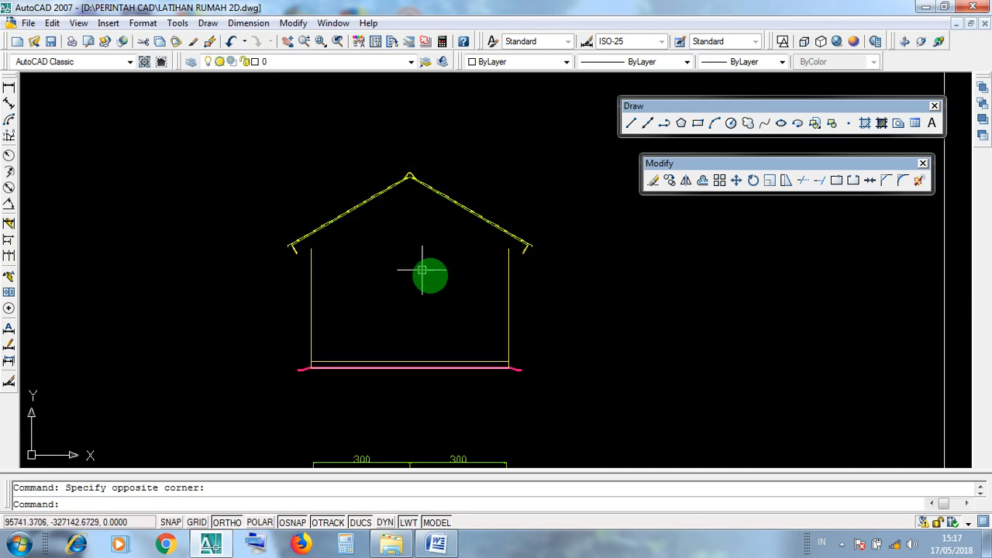
pyautogui.scroll(2, 420, 262)
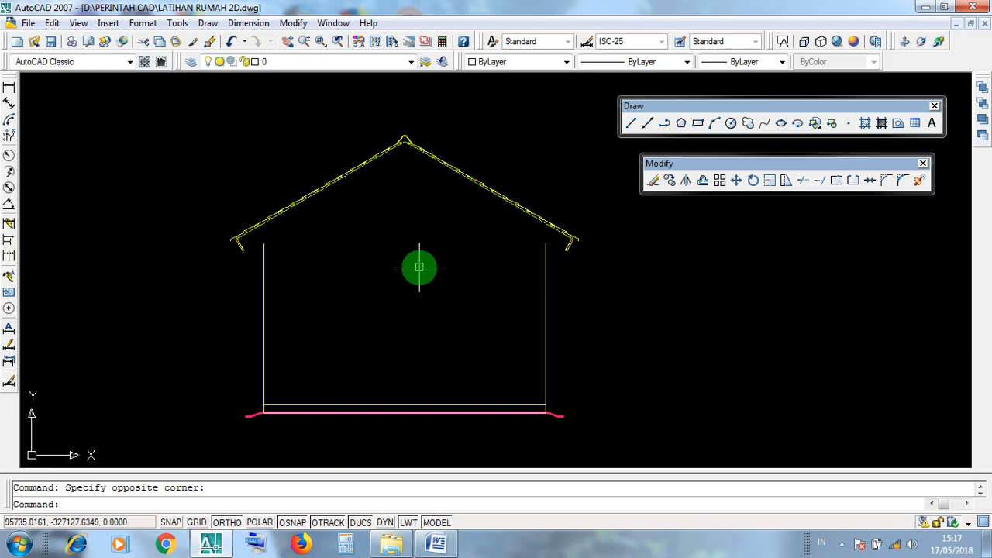
pyautogui.moveTo(442, 202); pyautogui.dragTo(421, 206, button='middle')
pyautogui.click(479, 349)
pyautogui.click(387, 265)
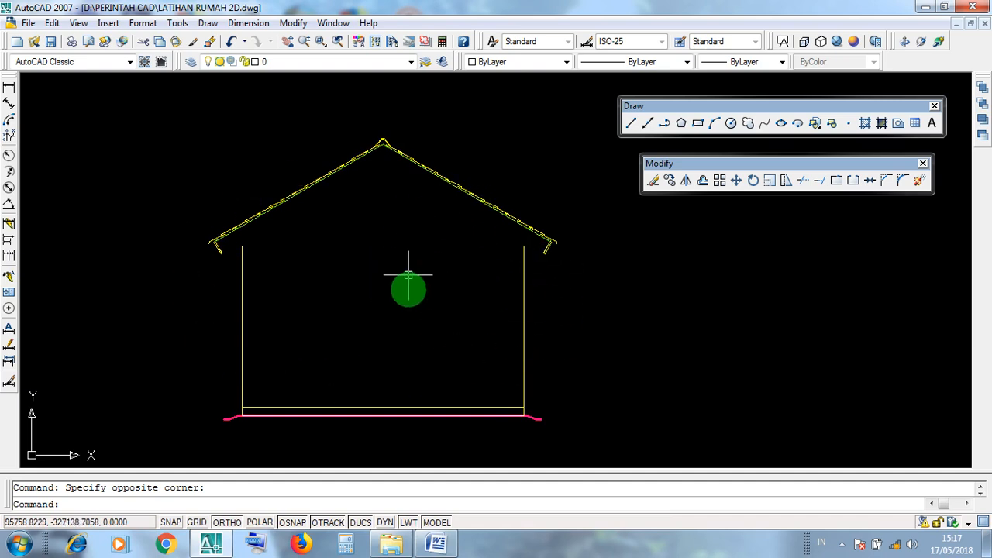
# Step: Inspect the wall bottoms, floor line and ground line of the unfinished house section
pyautogui.scroll(2, 239, 432)
pyautogui.click(203, 381)
pyautogui.click(78, 351)
pyautogui.scroll(2, 368, 407)
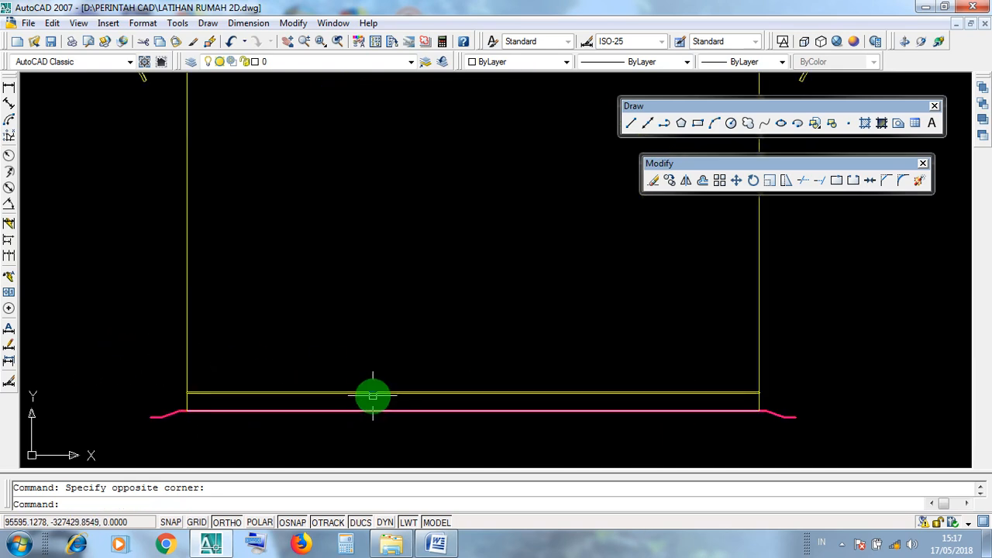
pyautogui.scroll(-3, 373, 397)
# Step: Highlight the magenta ground line and the floor line at the base of the unfinished section, then clear the selection
pyautogui.click(513, 424)
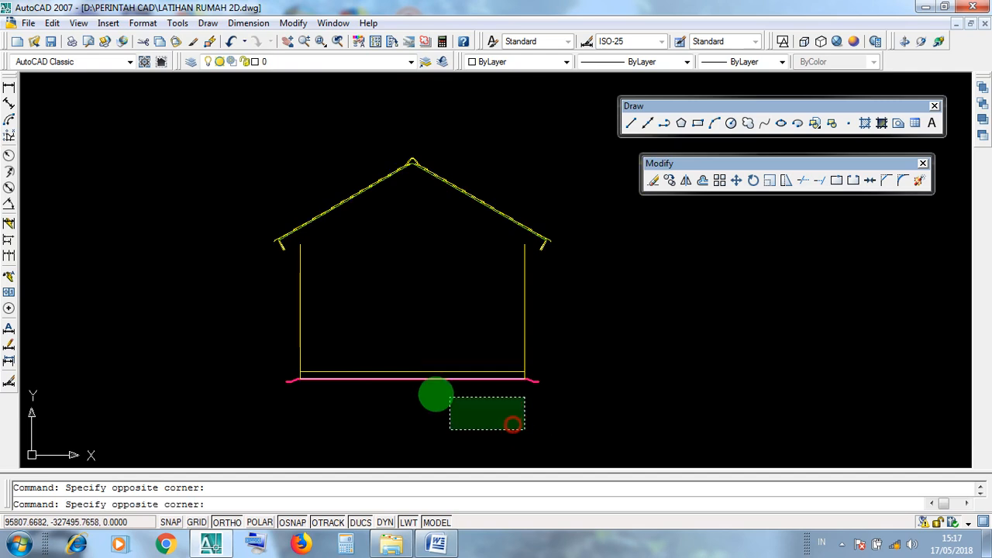
pyautogui.click(295, 387)
pyautogui.scroll(3, 288, 383)
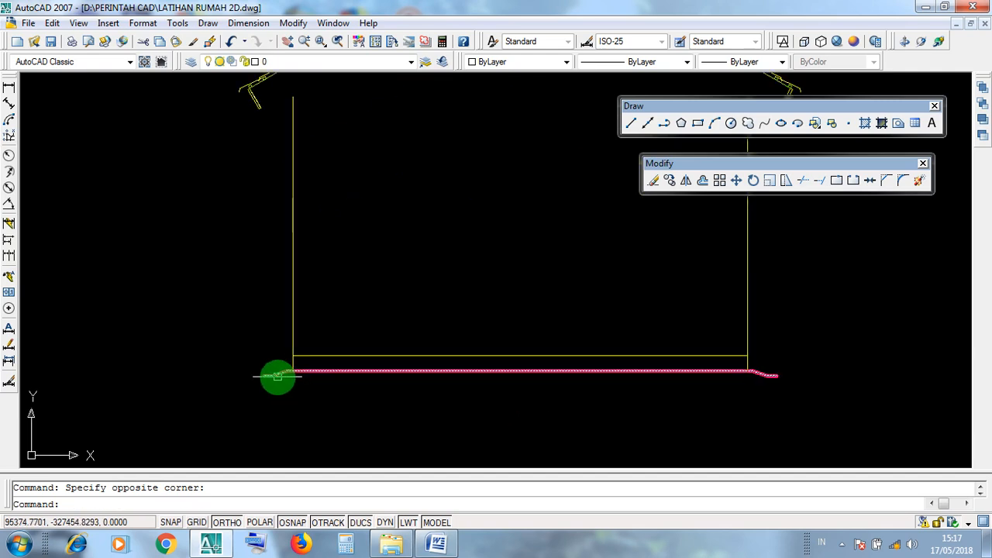
pyautogui.click(277, 378)
pyautogui.scroll(4, 379, 372)
pyautogui.click(468, 390)
pyautogui.scroll(-2, 458, 365)
pyautogui.click(492, 355)
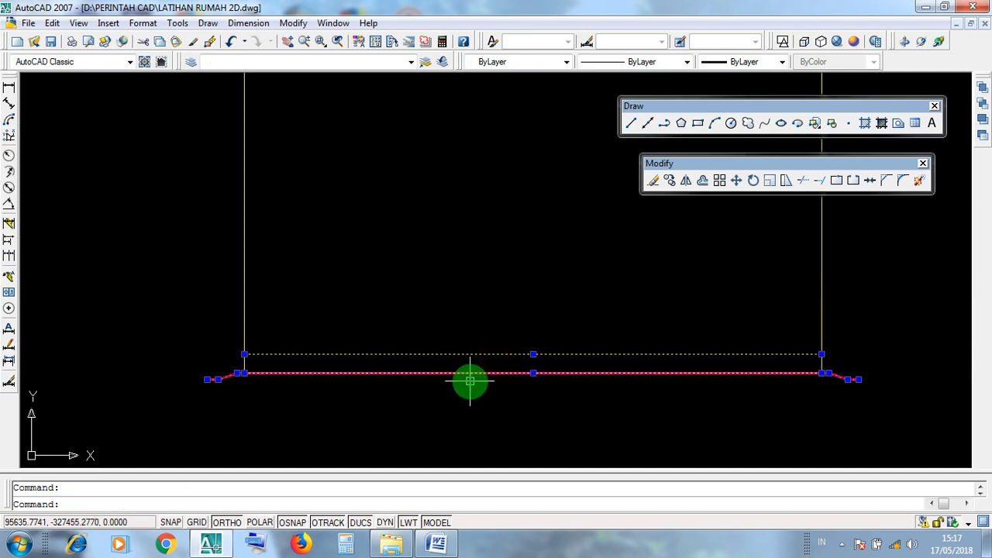
pyautogui.press('Escape')
# Step: Highlight the matching floor line and magenta ground line in the finished A-A section, then clear the selection
pyautogui.scroll(-3, 463, 380)
pyautogui.scroll(-2, 771, 403)
pyautogui.moveTo(758, 403); pyautogui.dragTo(96, 454, button='middle')
pyautogui.scroll(4, 623, 459)
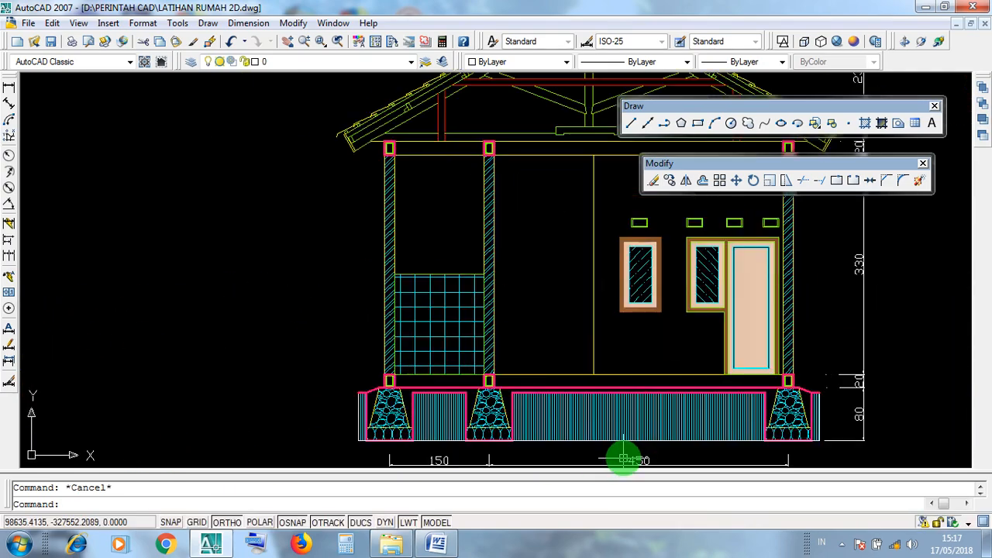
pyautogui.scroll(3, 627, 395)
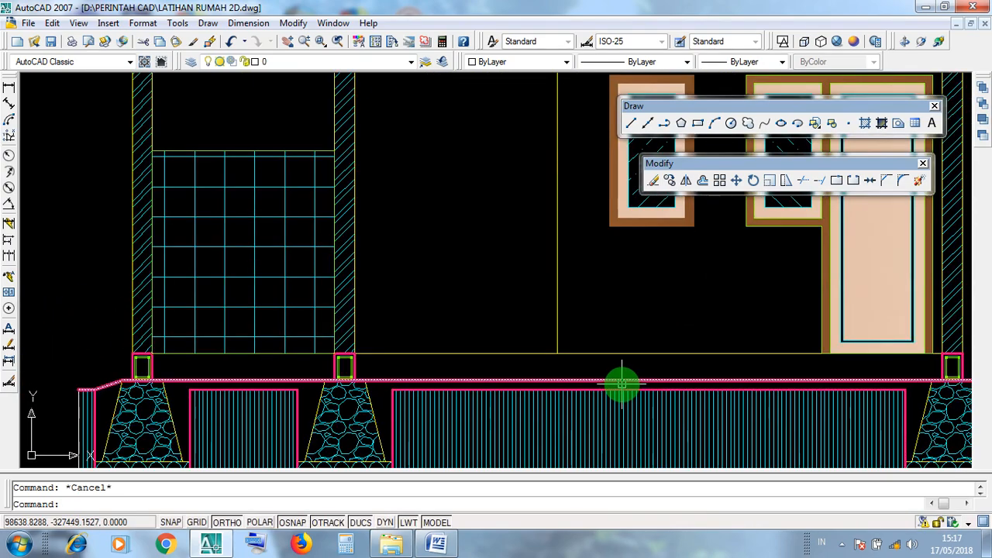
pyautogui.scroll(-4, 563, 381)
pyautogui.scroll(1, 636, 403)
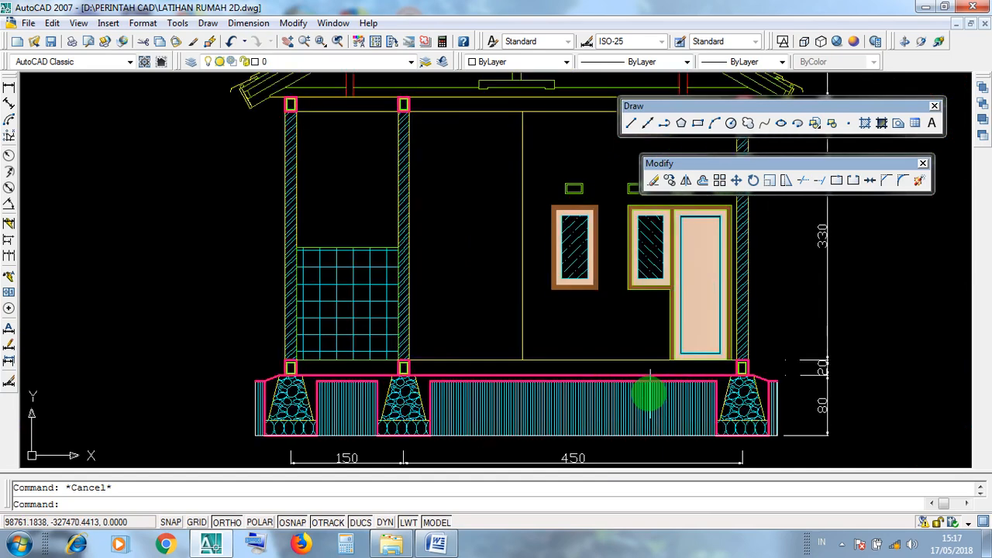
pyautogui.click(602, 361)
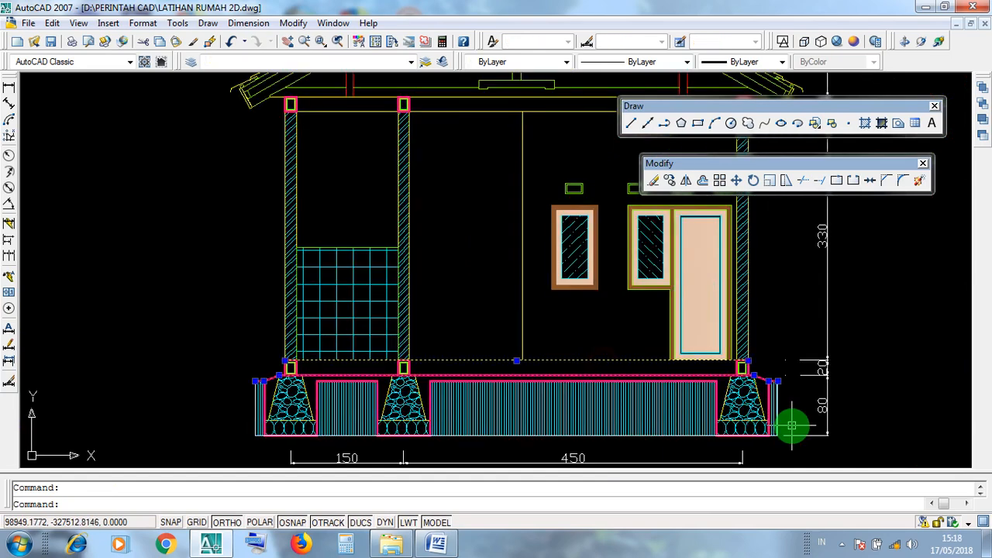
pyautogui.press('Escape')
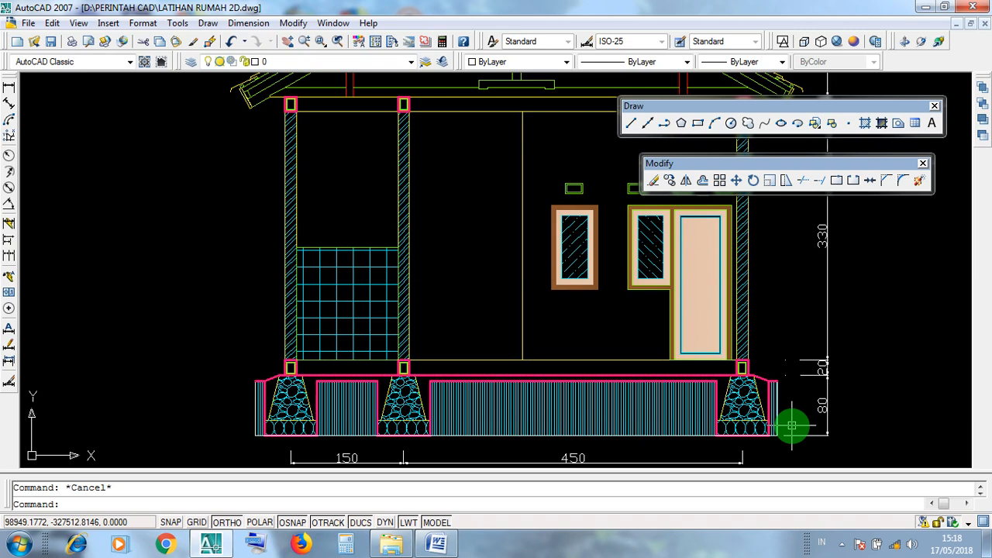
# Step: Erase the 150 and 450 horizontal dimensions below the foundations of the house section
pyautogui.moveTo(774, 426); pyautogui.dragTo(787, 384, button='middle')
pyautogui.click(770, 441)
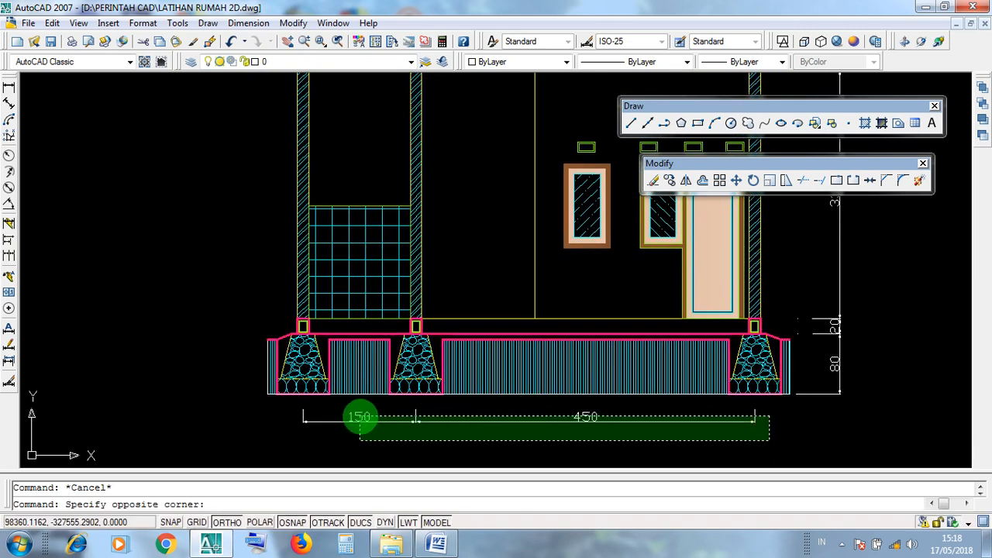
pyautogui.click(361, 417)
pyautogui.press('Delete')
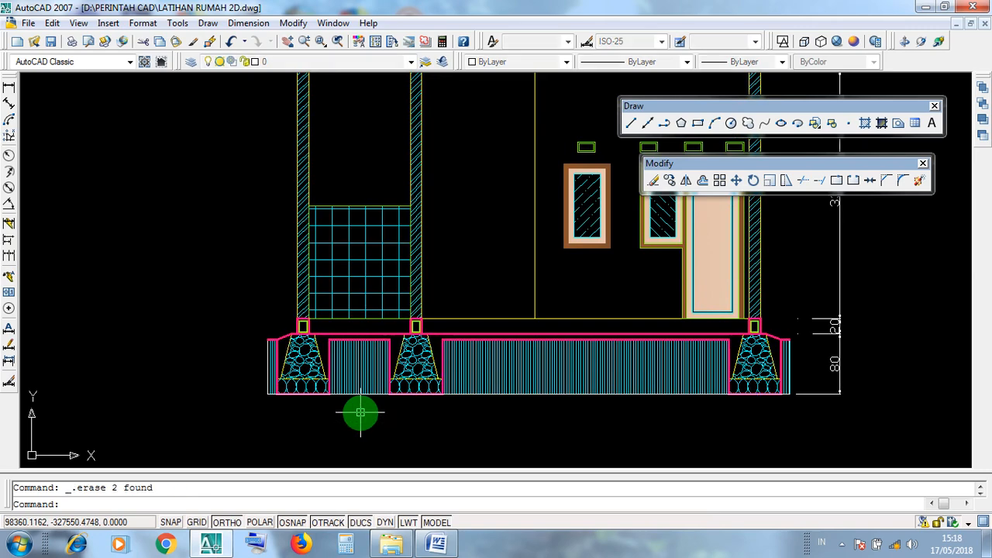
# Step: Erase the whole chain of vertical height dimensions beside the house section, from the foundation depth up to the ridge
pyautogui.scroll(-2, 403, 418)
pyautogui.scroll(-3, 569, 397)
pyautogui.scroll(2, 568, 397)
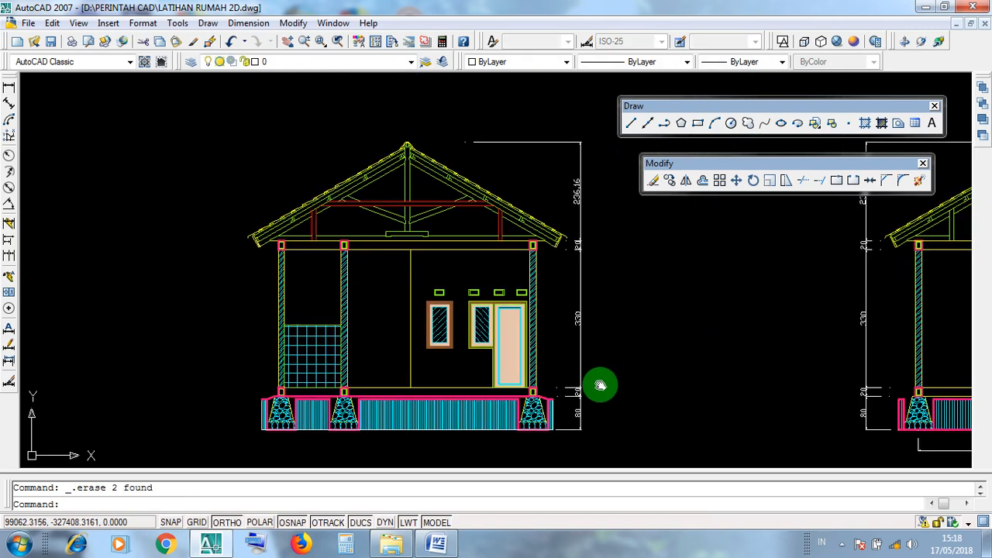
pyautogui.click(571, 439)
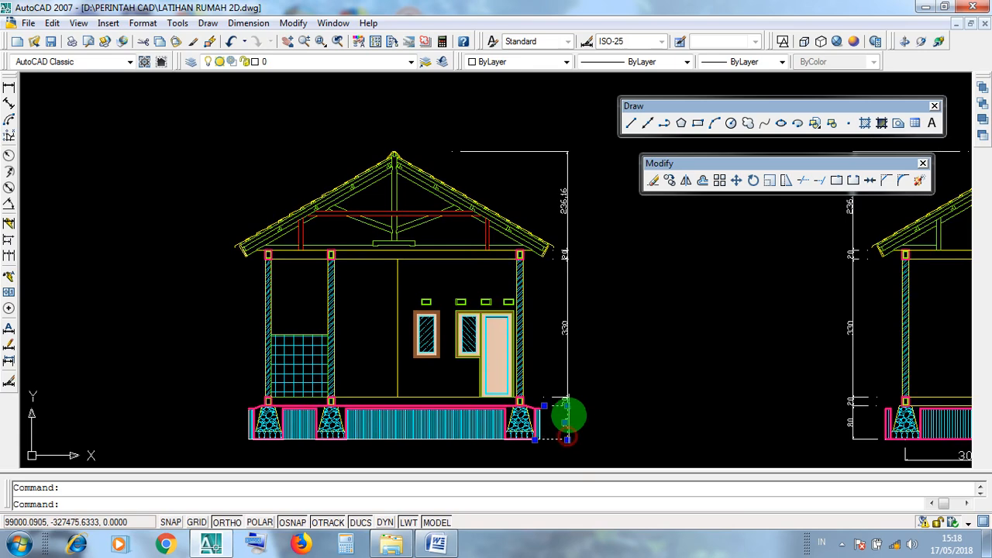
pyautogui.scroll(3, 572, 409)
pyautogui.click(563, 401)
pyautogui.scroll(-2, 591, 429)
pyautogui.click(603, 414)
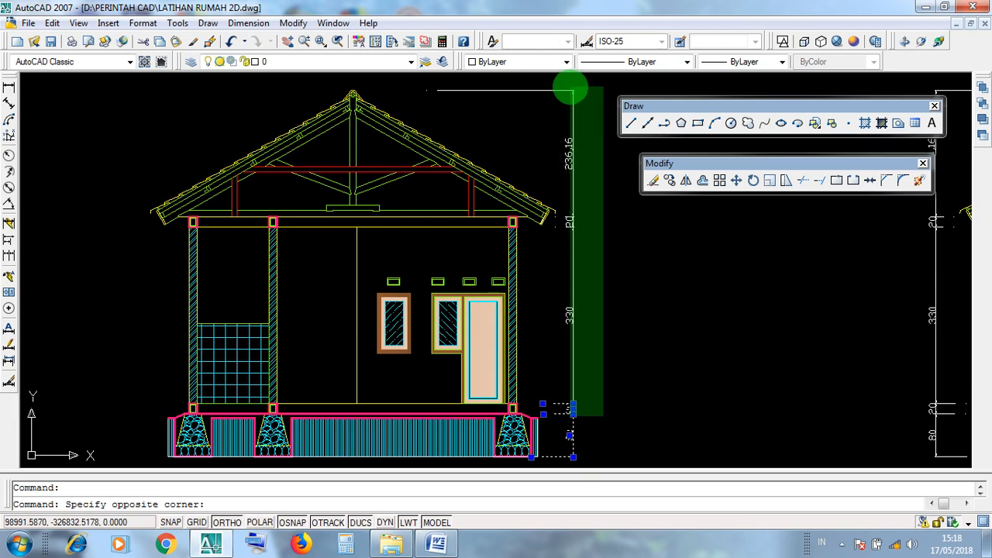
pyautogui.click(572, 91)
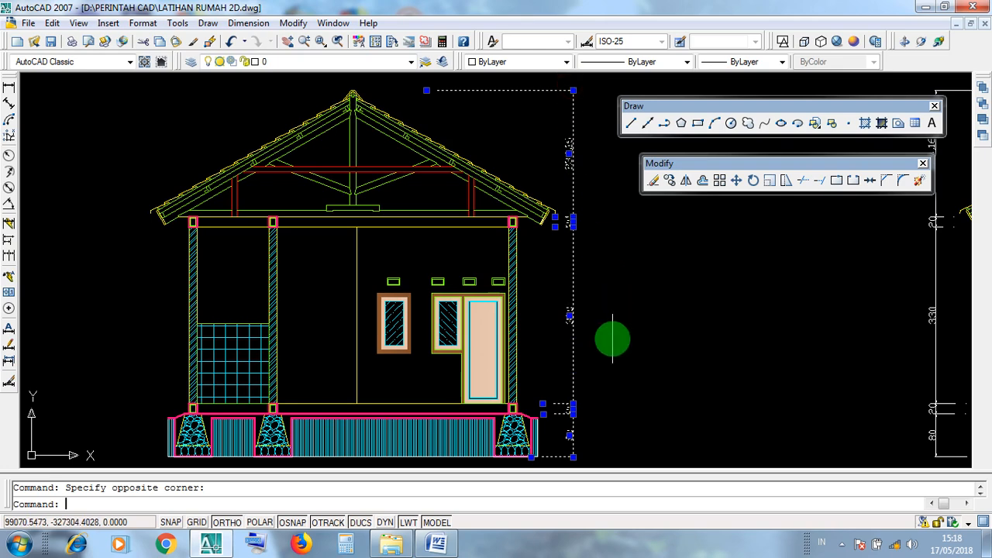
pyautogui.press('Delete')
# Step: Erase the stone foundations, trench outlines and soil hatching below the section's magenta ground line
pyautogui.scroll(-2, 613, 339)
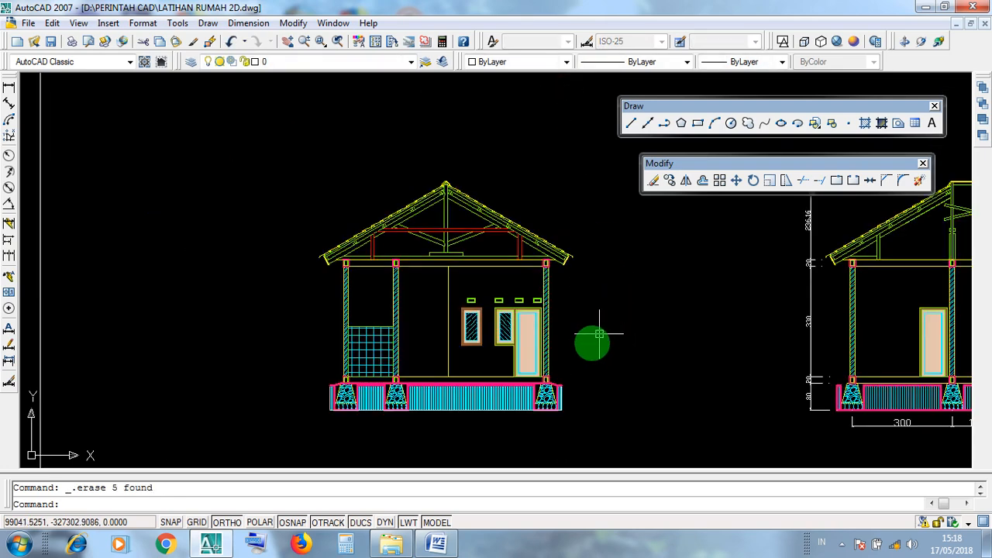
pyautogui.scroll(3, 377, 427)
pyautogui.scroll(2, 628, 410)
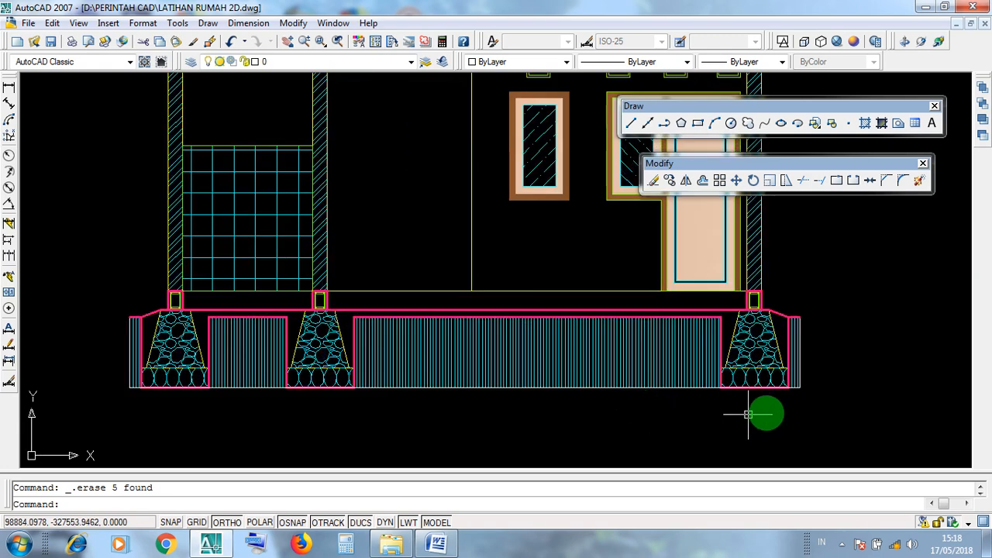
pyautogui.click(831, 419)
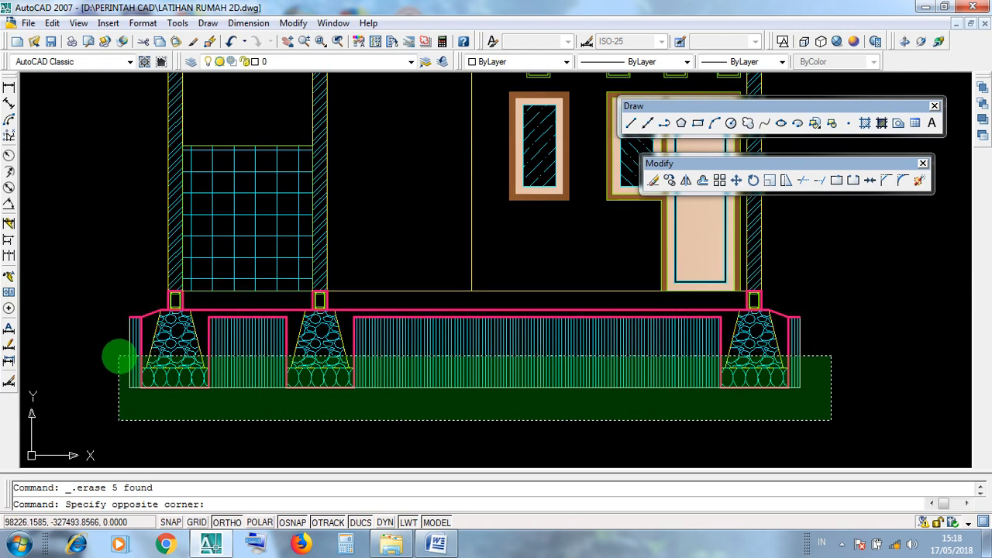
pyautogui.click(196, 382)
pyautogui.click(839, 445)
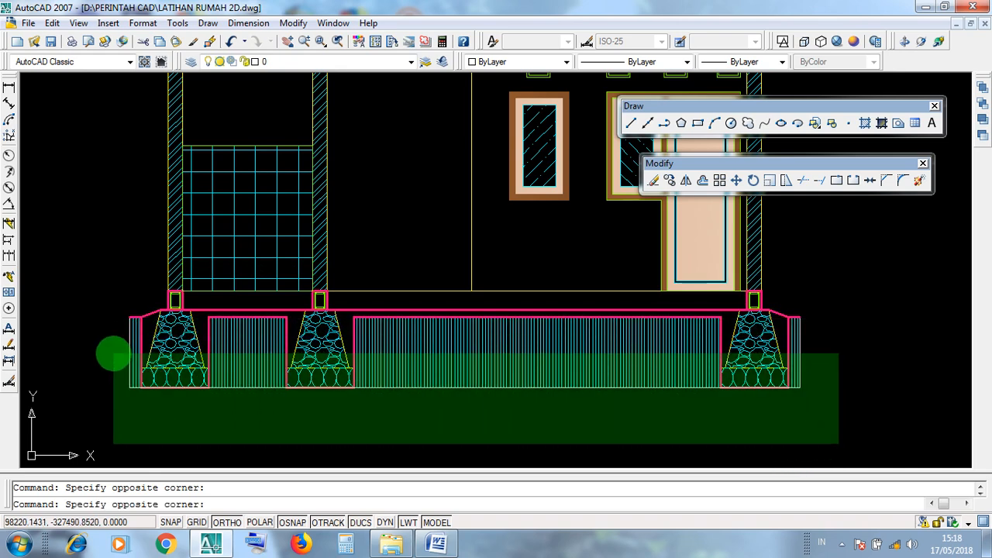
pyautogui.click(113, 354)
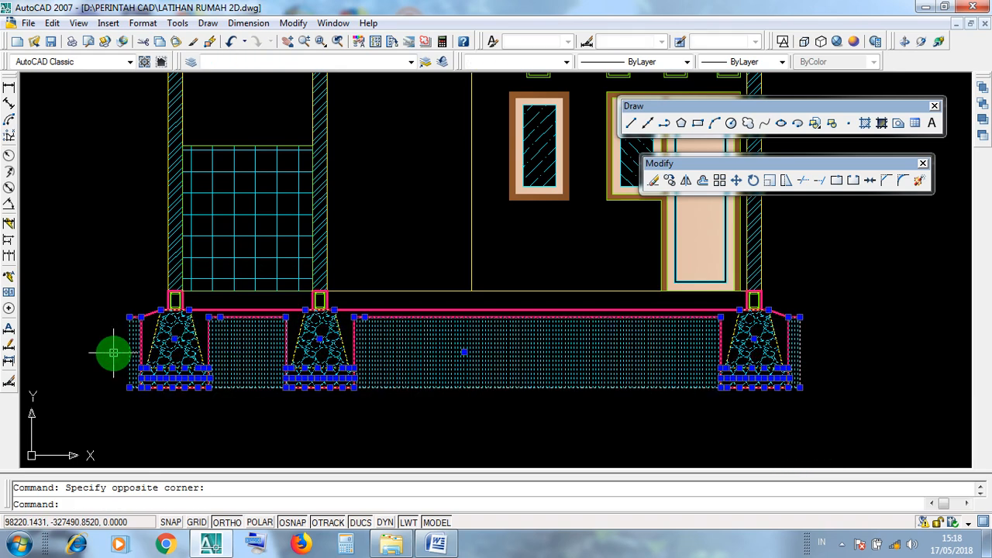
pyautogui.press('Delete')
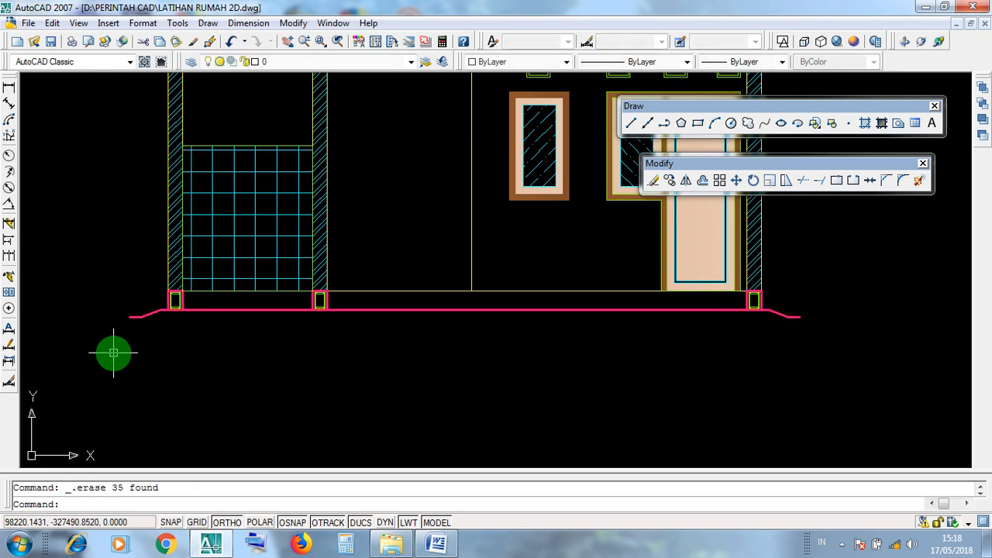
# Step: Highlight the floor line and the magenta ground line at the base of the stripped section, then clear the selection
pyautogui.click(490, 310)
pyautogui.click(497, 290)
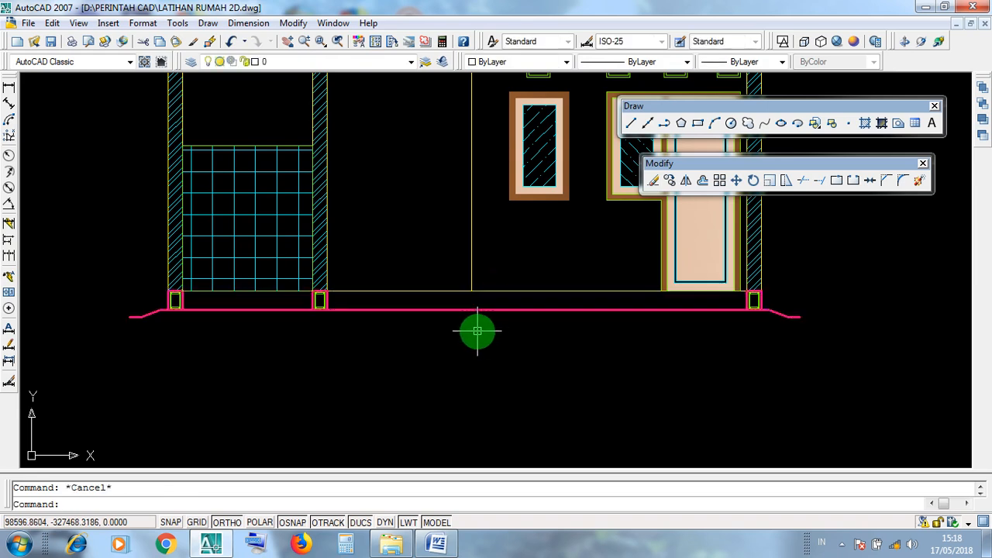
pyautogui.scroll(2, 483, 286)
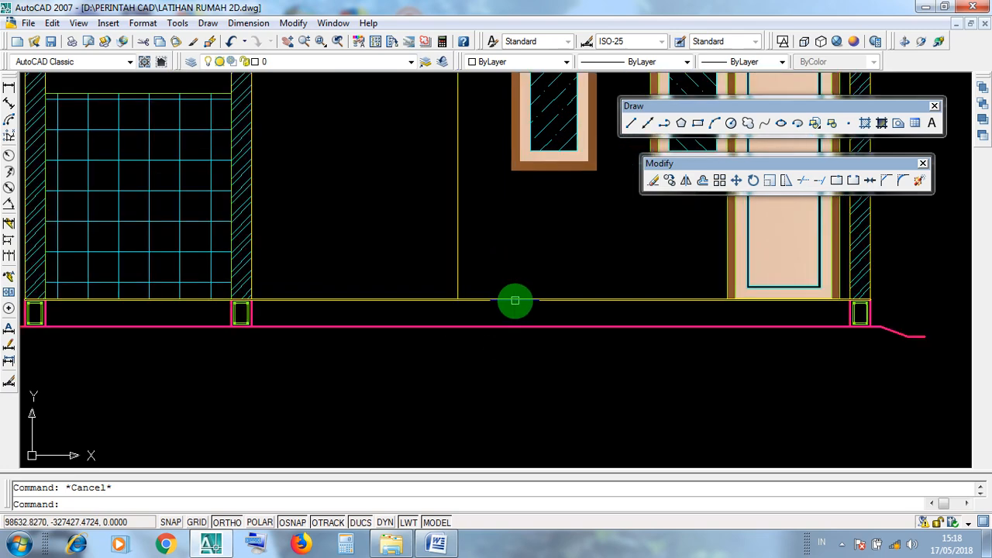
pyautogui.click(516, 299)
pyautogui.moveTo(497, 276); pyautogui.dragTo(562, 369, button='middle')
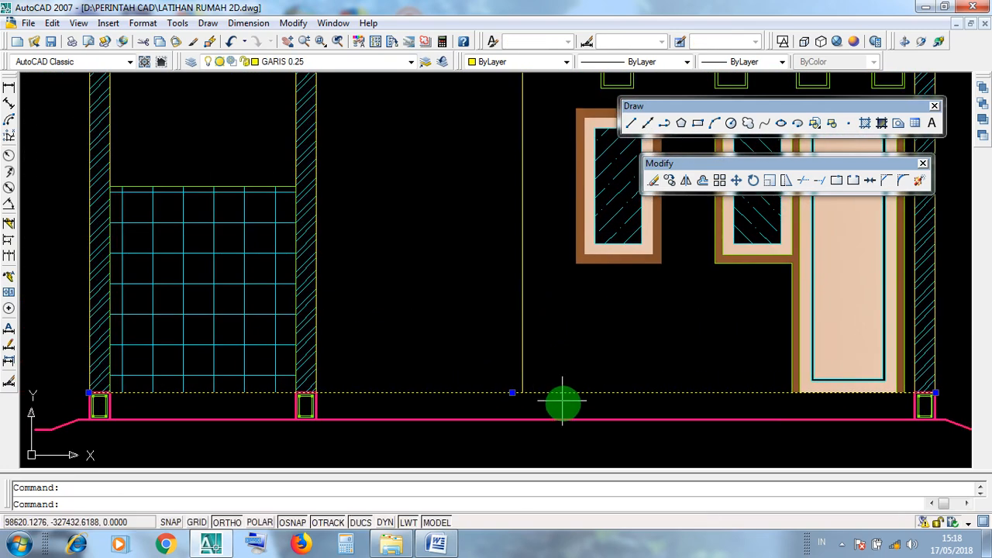
pyautogui.click(566, 421)
pyautogui.click(566, 432)
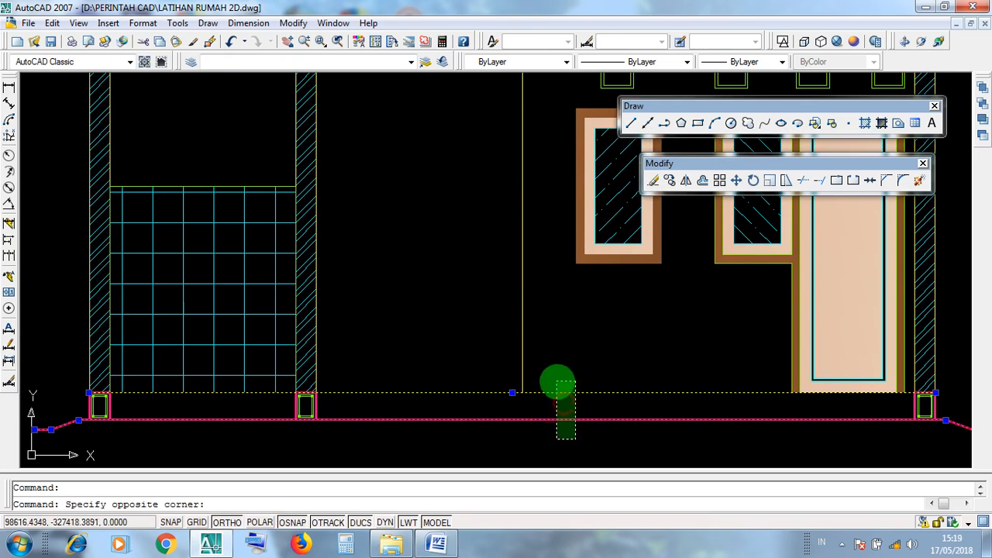
pyautogui.click(583, 442)
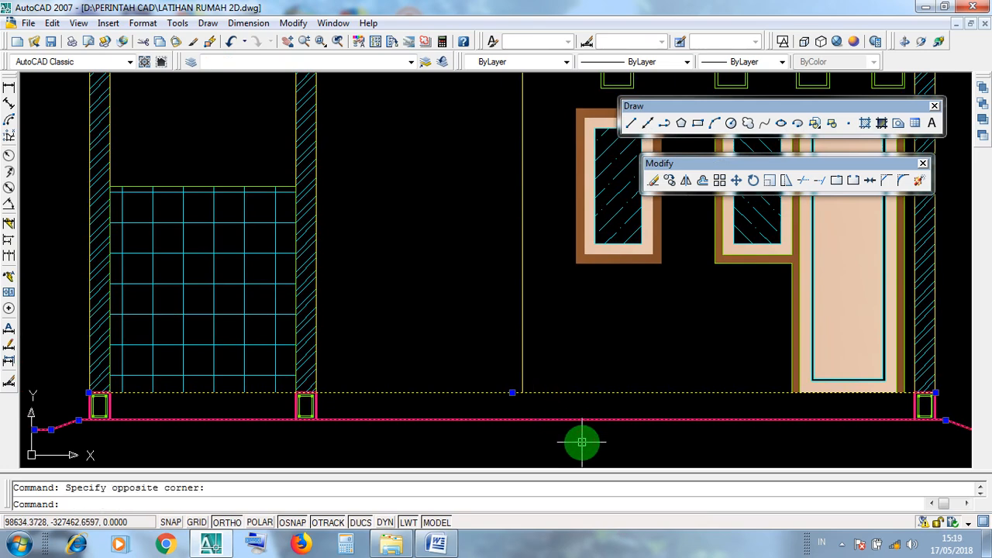
pyautogui.press('Escape')
# Step: Erase the two windows, tiled wall area, interior wall lines and wall hatching inside the house section
pyautogui.scroll(-4, 612, 419)
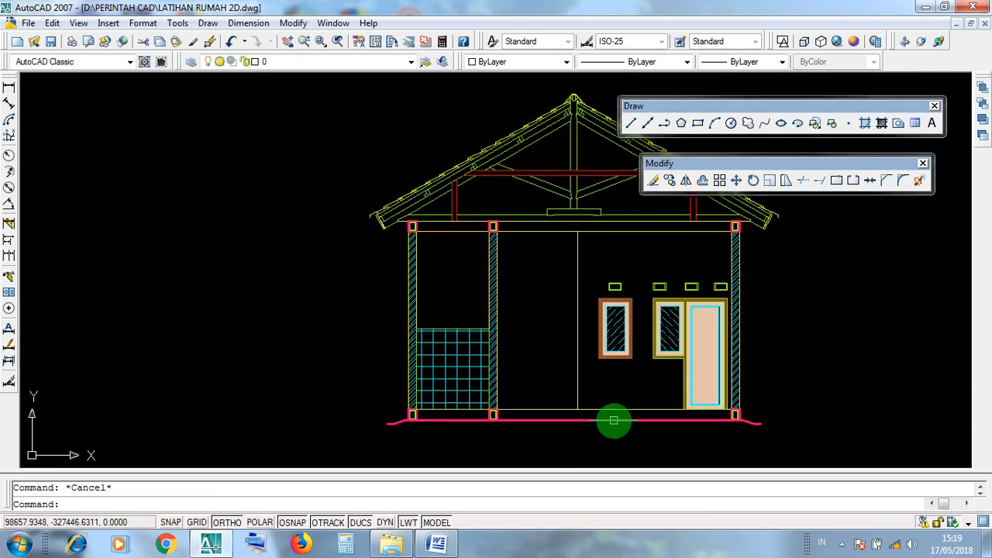
pyautogui.moveTo(601, 383)
pyautogui.mouseDown(button='middle')
pyautogui.moveTo(621, 383)
pyautogui.moveTo(606, 417)
pyautogui.moveTo(584, 408)
pyautogui.moveTo(581, 379)
pyautogui.mouseUp(button='middle')
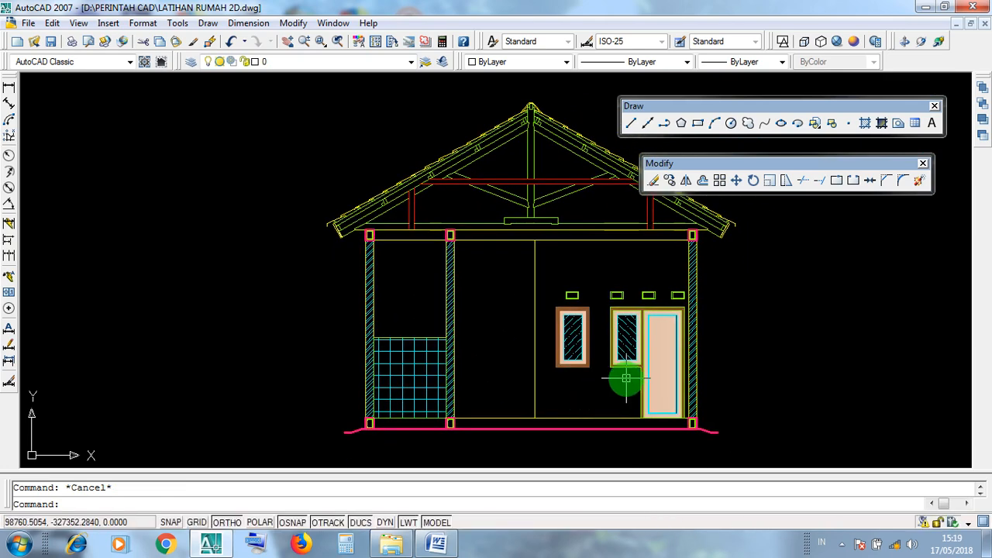
pyautogui.click(633, 396)
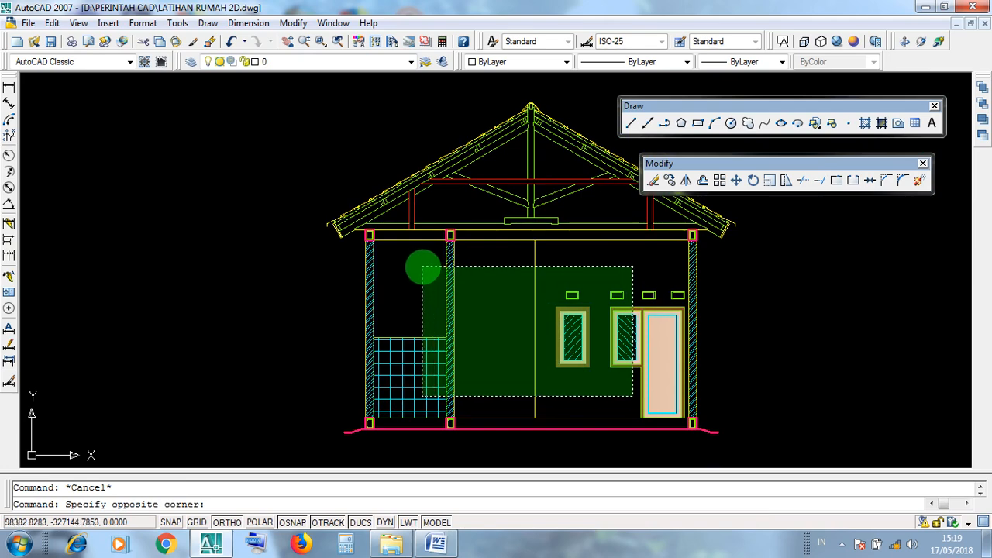
pyautogui.click(423, 268)
pyautogui.press('Delete')
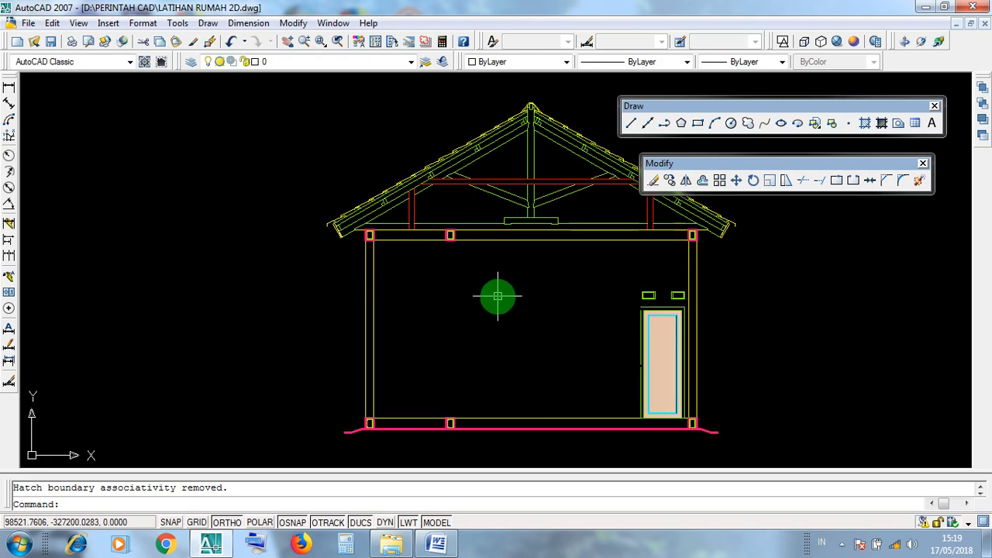
# Step: Erase the remaining door, its frame lines and the two vents above it
pyautogui.scroll(3, 684, 399)
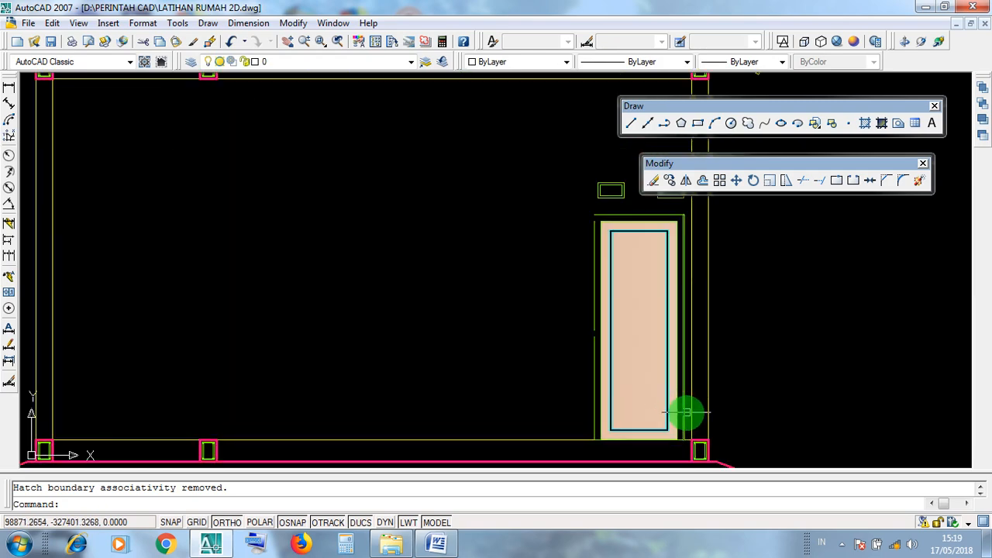
pyautogui.scroll(-4, 684, 412)
pyautogui.click(627, 423)
pyautogui.click(558, 273)
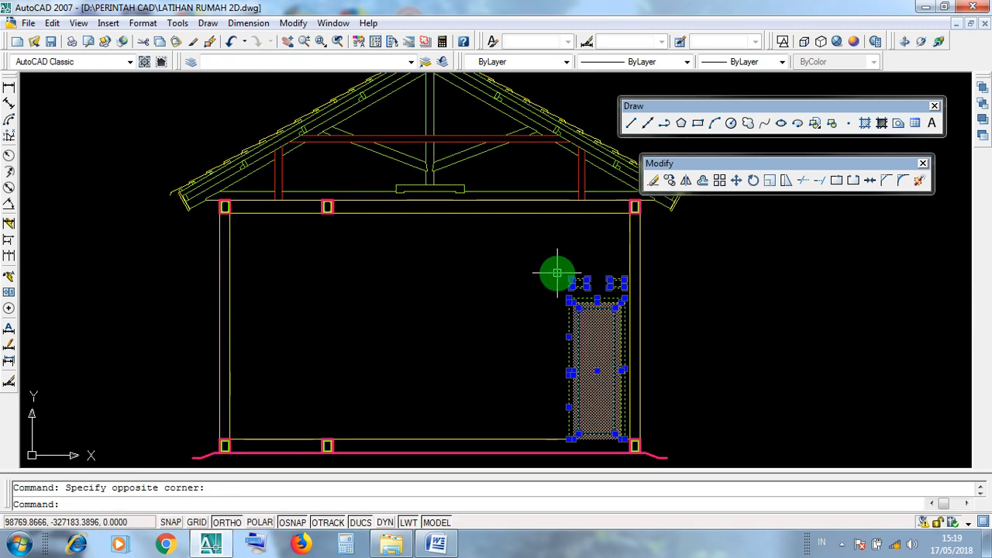
pyautogui.press('Delete')
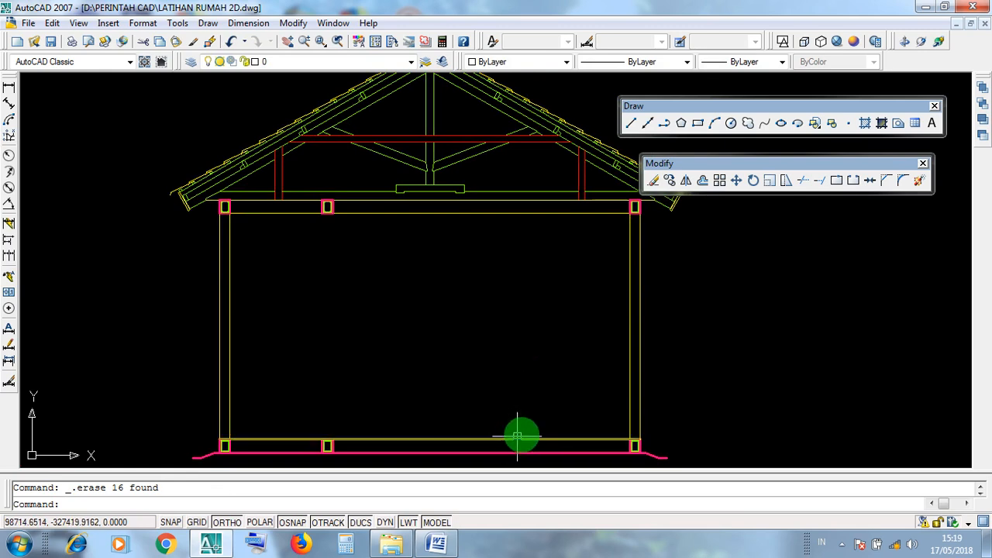
# Step: Erase the inner face lines of both outer walls, keeping only their outer lines
pyautogui.moveTo(604, 384); pyautogui.dragTo(568, 383, button='middle')
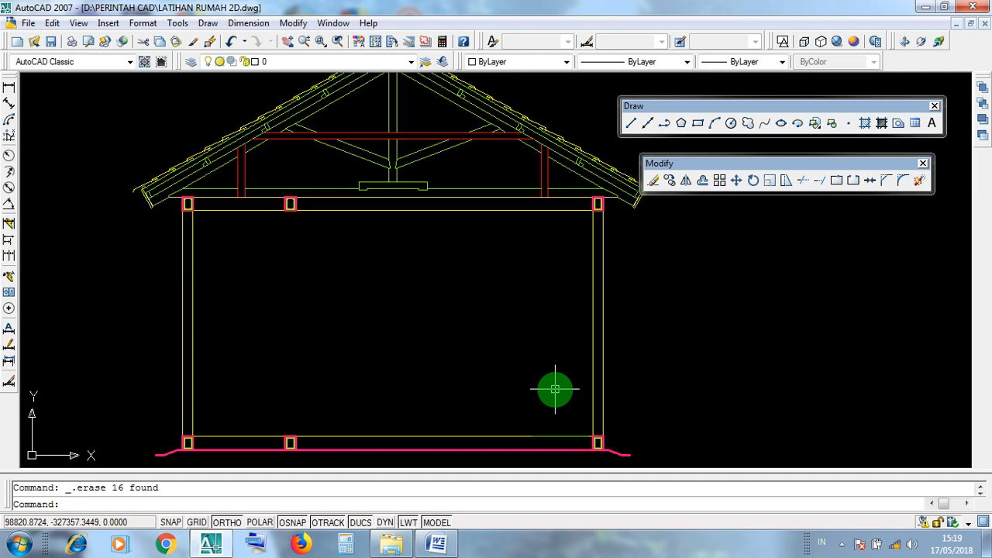
pyautogui.click(592, 378)
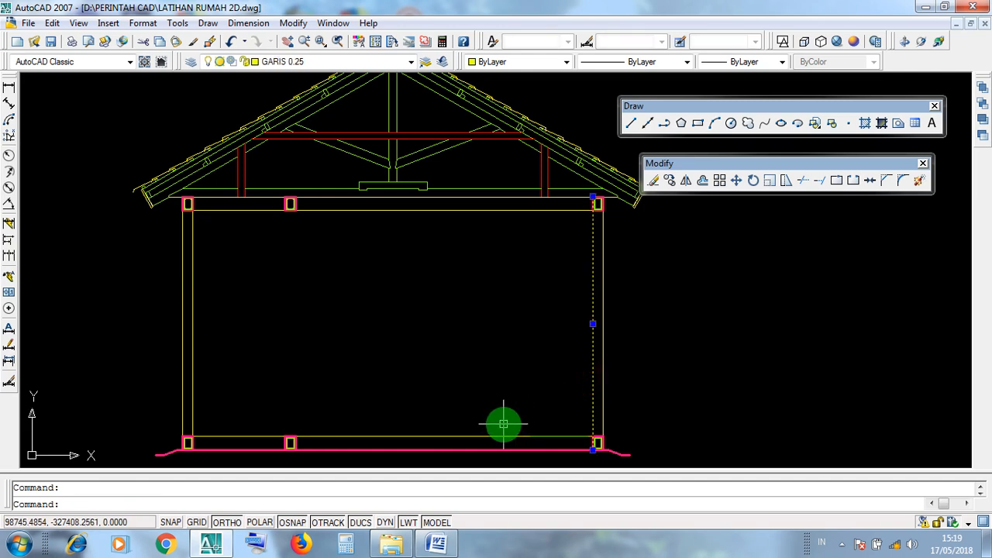
pyautogui.press('Delete')
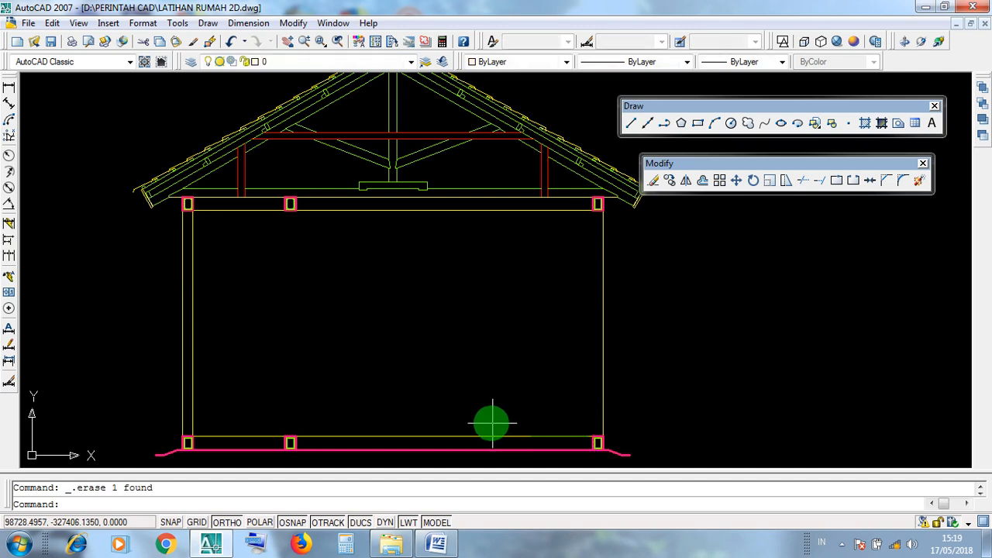
pyautogui.click(191, 360)
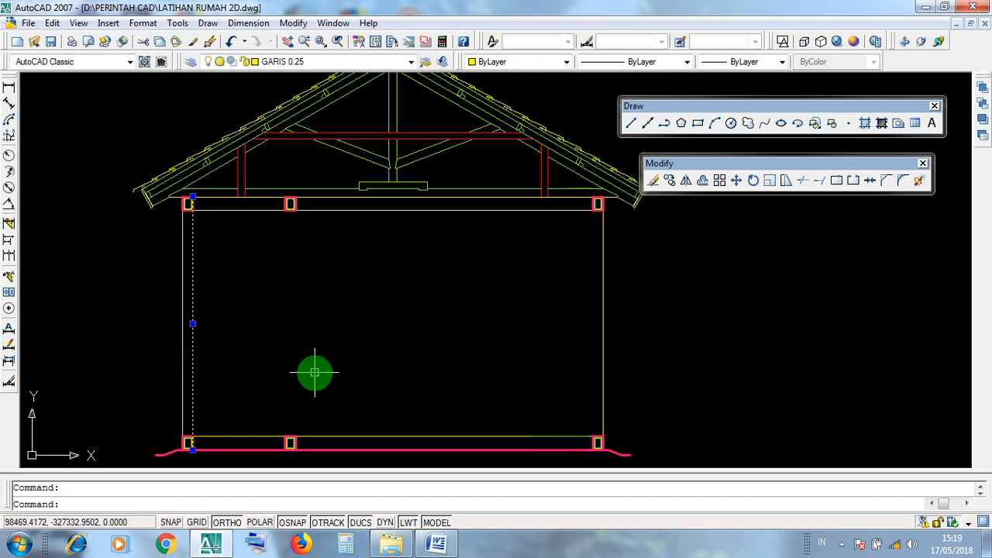
pyautogui.press('Delete')
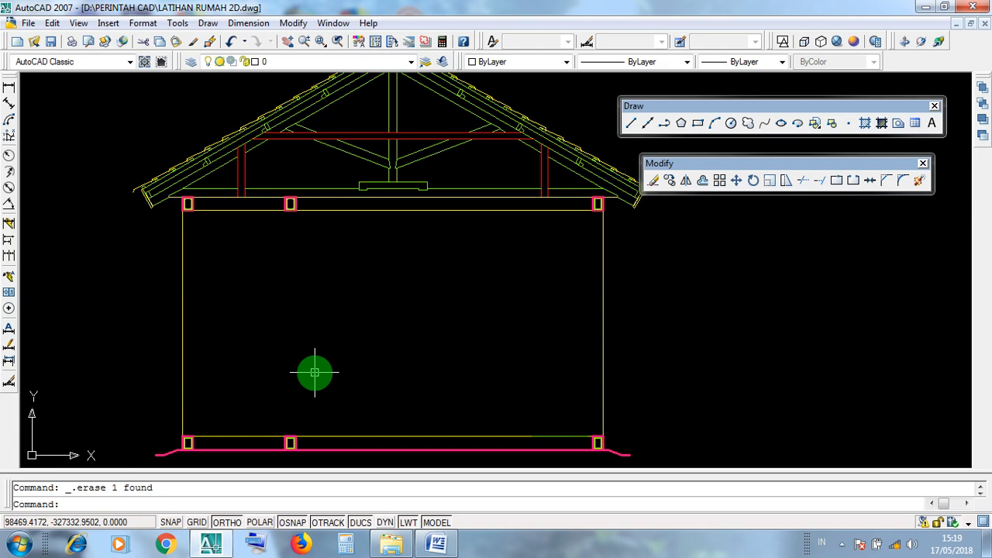
# Step: Erase the roof truss's central post, diagonal braces, red horizontal beam and bottom chord together with the ring beam lines below
pyautogui.scroll(-2, 516, 362)
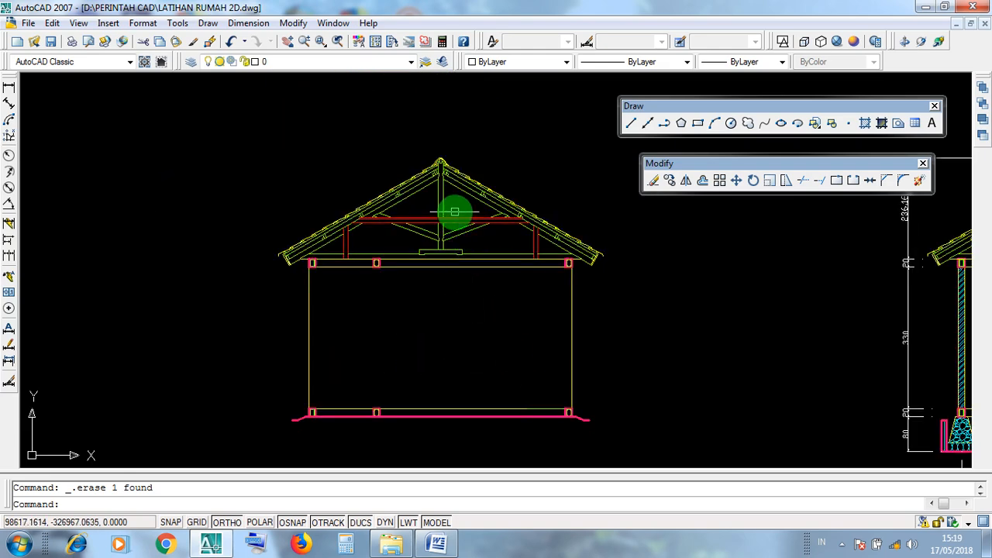
pyautogui.scroll(3, 454, 210)
pyautogui.moveTo(483, 243)
pyautogui.mouseDown(button='middle')
pyautogui.moveTo(567, 435)
pyautogui.moveTo(554, 405)
pyautogui.moveTo(581, 432)
pyautogui.mouseUp(button='middle')
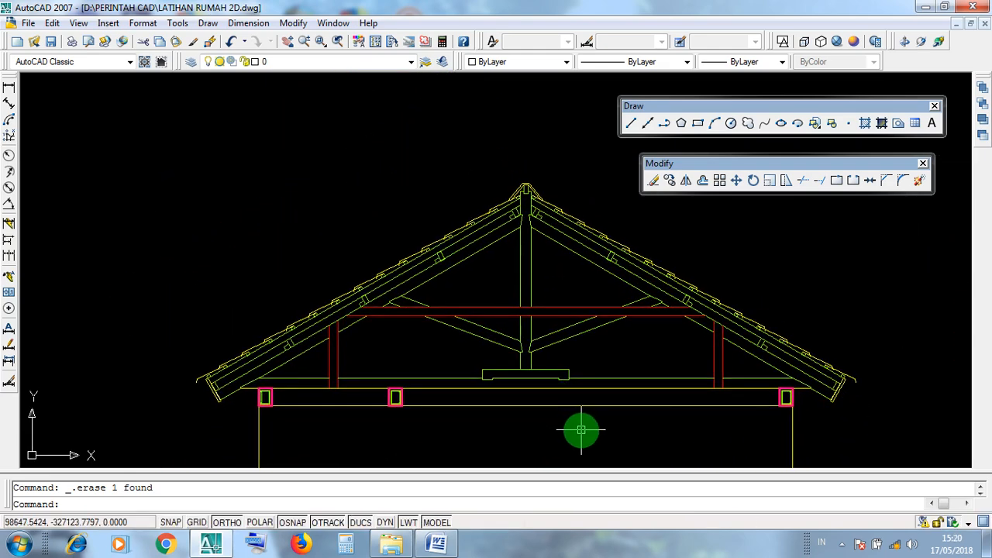
pyautogui.click(581, 430)
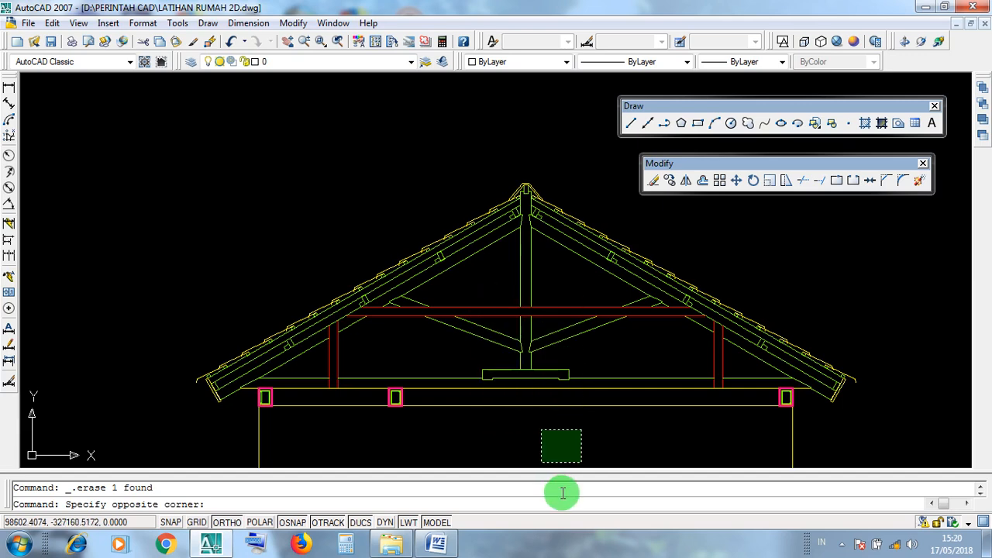
pyautogui.click(531, 396)
pyautogui.click(595, 424)
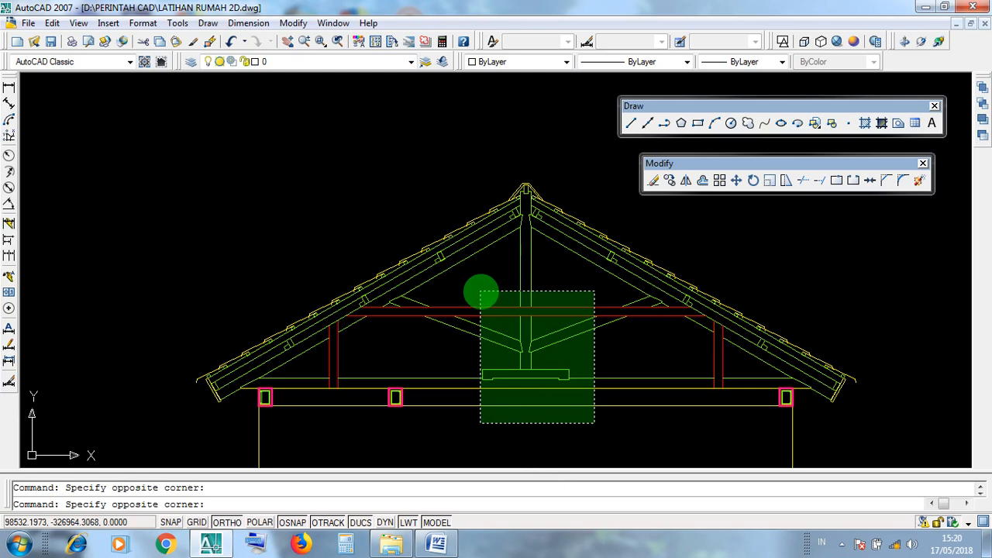
pyautogui.click(463, 292)
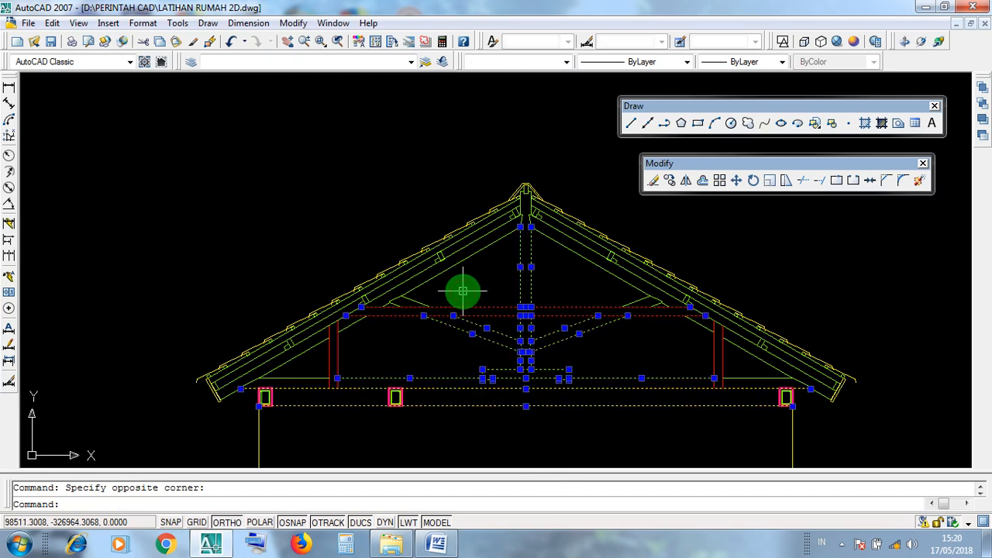
pyautogui.press('Delete')
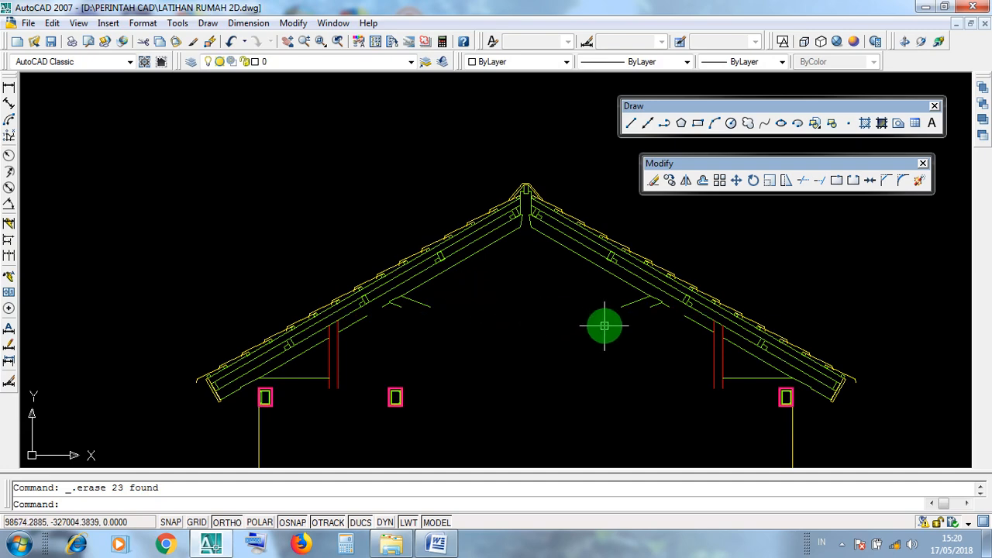
# Step: Erase the two red posts, the lower rafter line and the sloping and horizontal eave lines on the right side of the roof
pyautogui.scroll(-2, 609, 324)
pyautogui.moveTo(622, 287)
pyautogui.mouseDown(button='middle')
pyautogui.moveTo(628, 224)
pyautogui.moveTo(656, 303)
pyautogui.moveTo(687, 311)
pyautogui.mouseUp(button='middle')
pyautogui.scroll(2, 675, 293)
pyautogui.scroll(2, 689, 284)
pyautogui.click(674, 405)
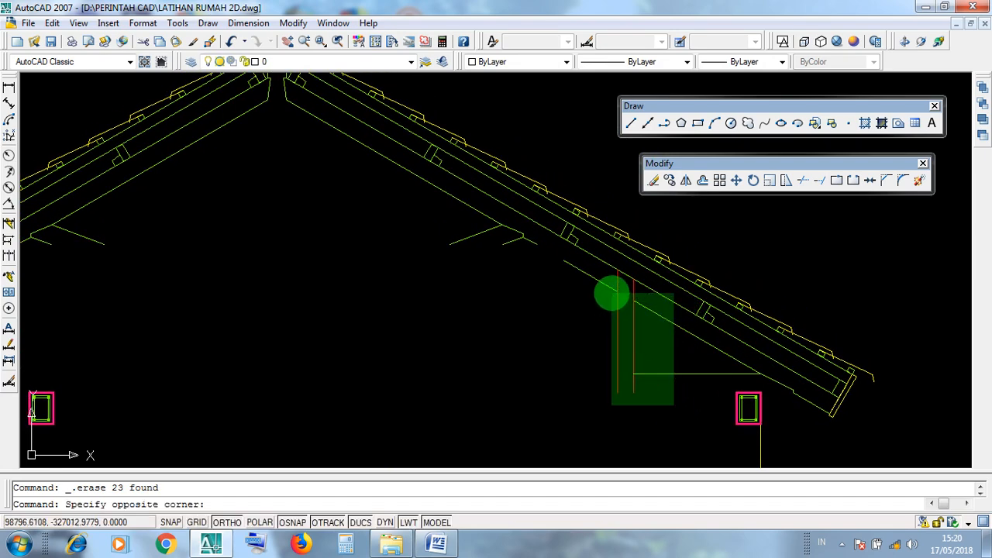
pyautogui.click(612, 293)
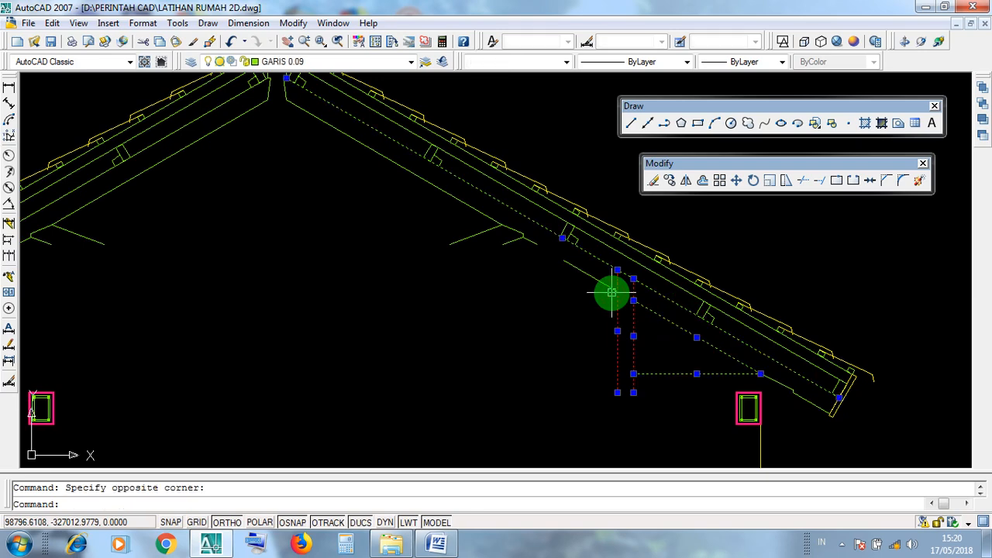
pyautogui.press('Delete')
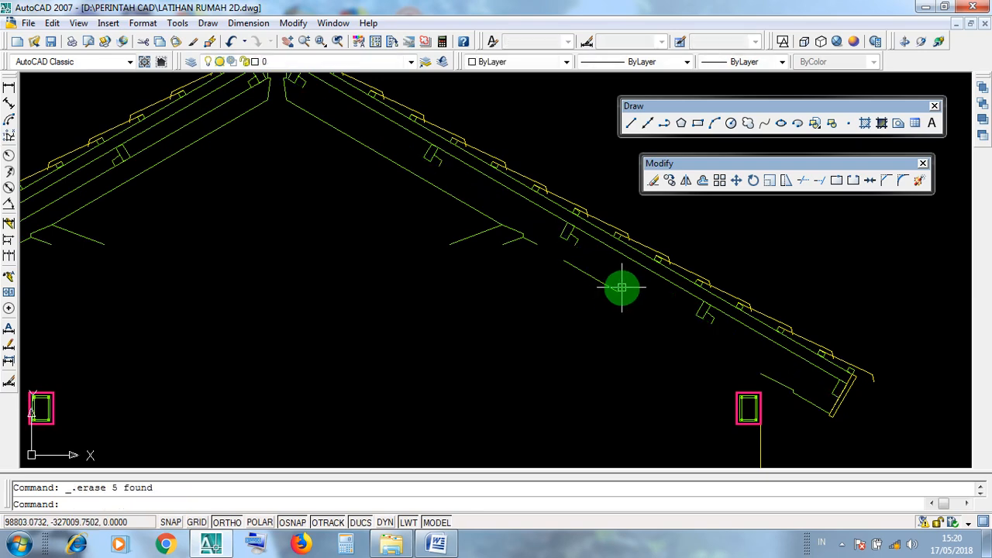
# Step: Examine the simplified reference section's roof tiles, battens, rafter lines, fascia boards and ridge cap
pyautogui.scroll(-2, 622, 288)
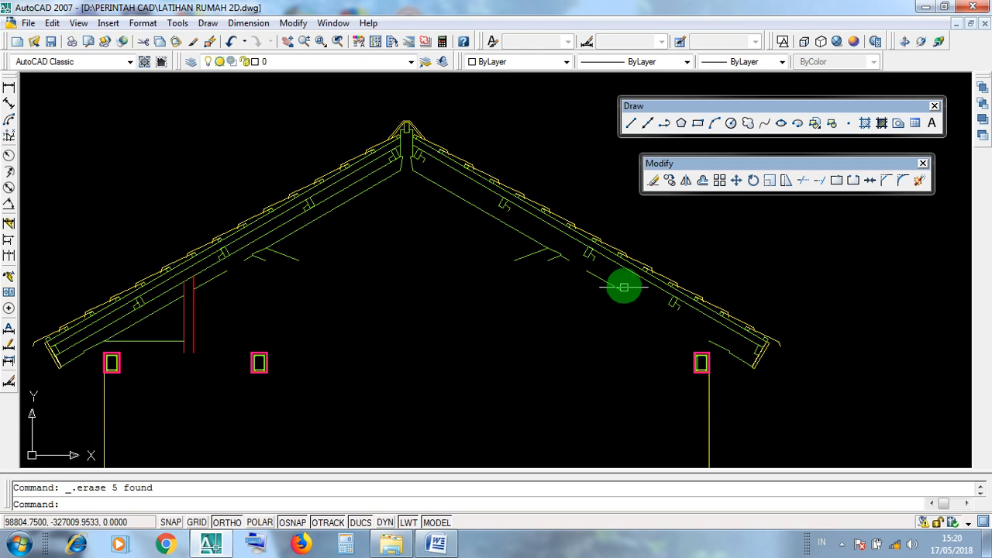
pyautogui.scroll(-3, 667, 309)
pyautogui.moveTo(516, 331)
pyautogui.mouseDown(button='middle')
pyautogui.moveTo(791, 310)
pyautogui.moveTo(892, 314)
pyautogui.mouseUp(button='middle')
pyautogui.moveTo(528, 320); pyautogui.dragTo(862, 326, button='middle')
pyautogui.moveTo(292, 292); pyautogui.dragTo(477, 297, button='middle')
pyautogui.scroll(5, 476, 297)
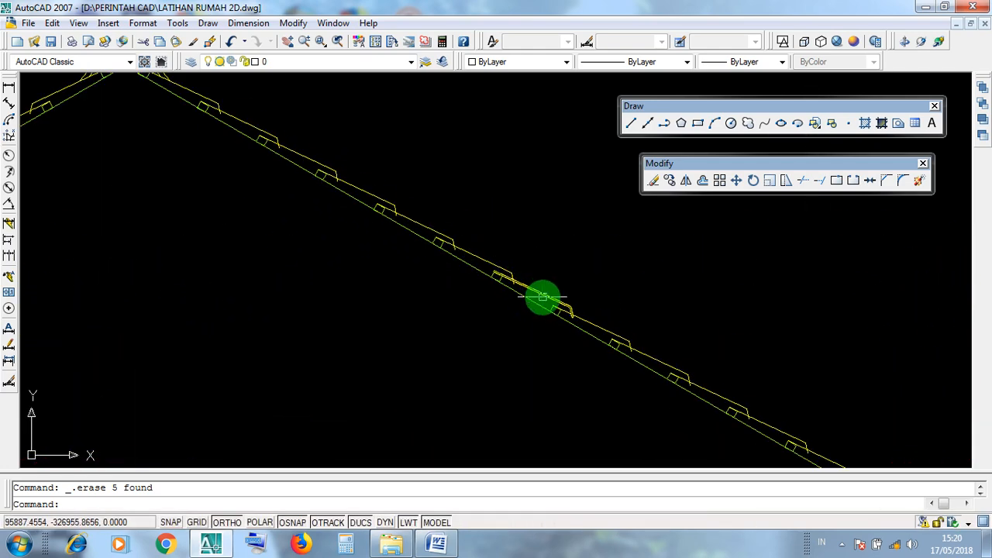
pyautogui.scroll(-2, 590, 322)
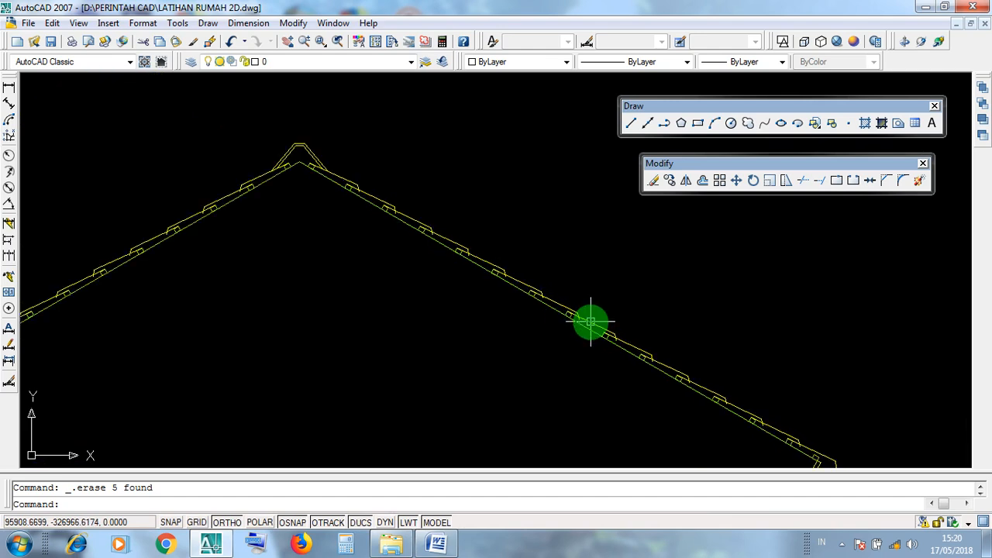
pyautogui.moveTo(659, 361)
pyautogui.mouseDown(button='middle')
pyautogui.moveTo(604, 341)
pyautogui.moveTo(570, 309)
pyautogui.mouseUp(button='middle')
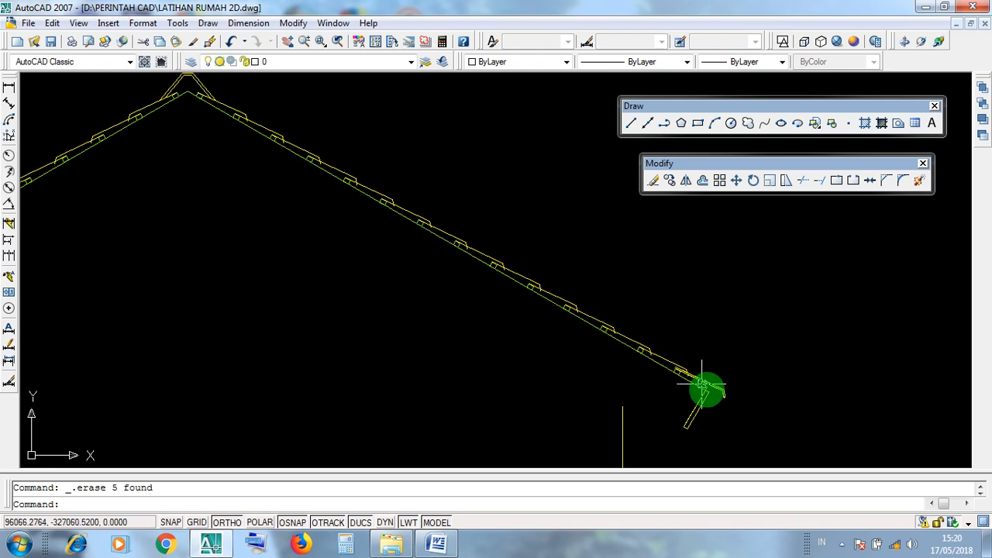
pyautogui.scroll(2, 696, 380)
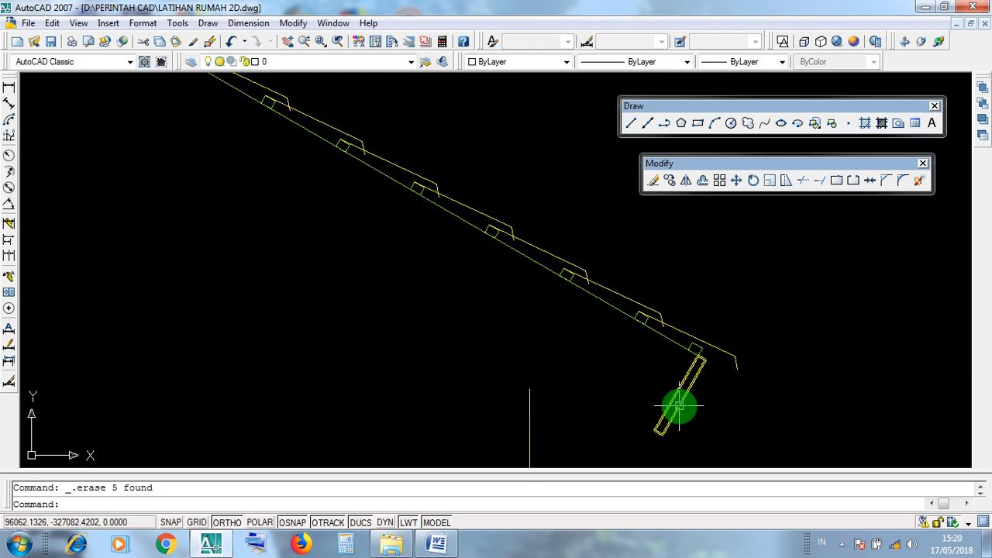
pyautogui.scroll(3, 687, 321)
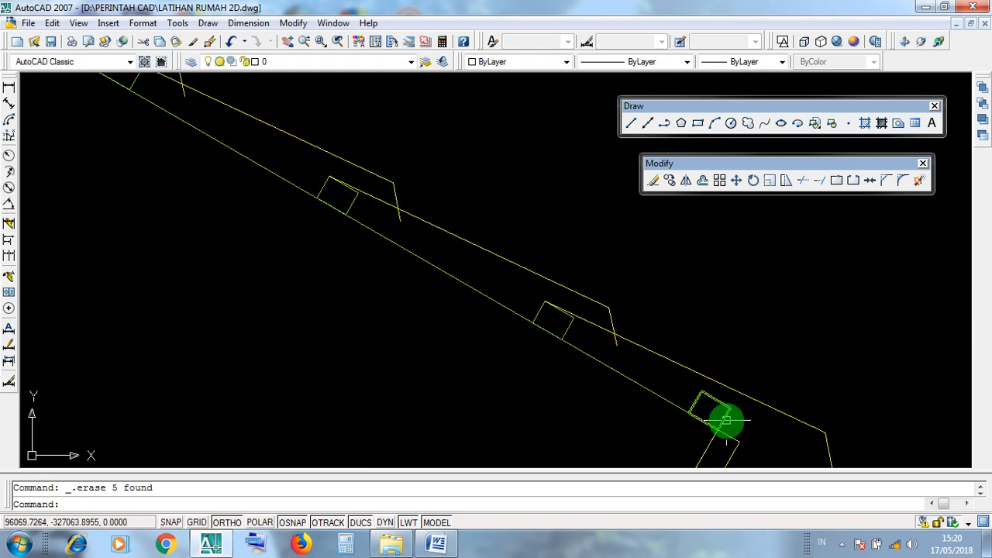
pyautogui.scroll(-4, 725, 419)
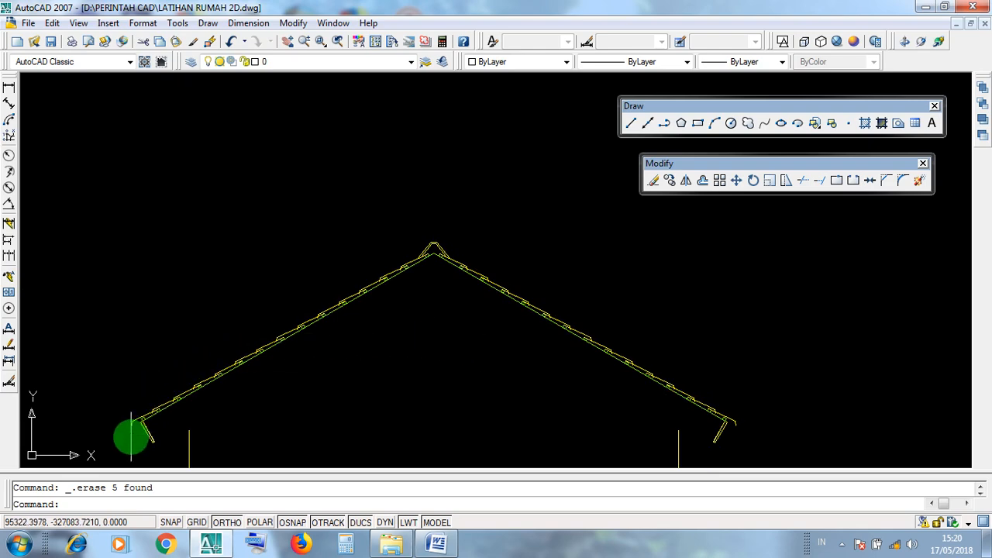
pyautogui.scroll(3, 139, 430)
pyautogui.scroll(-3, 234, 368)
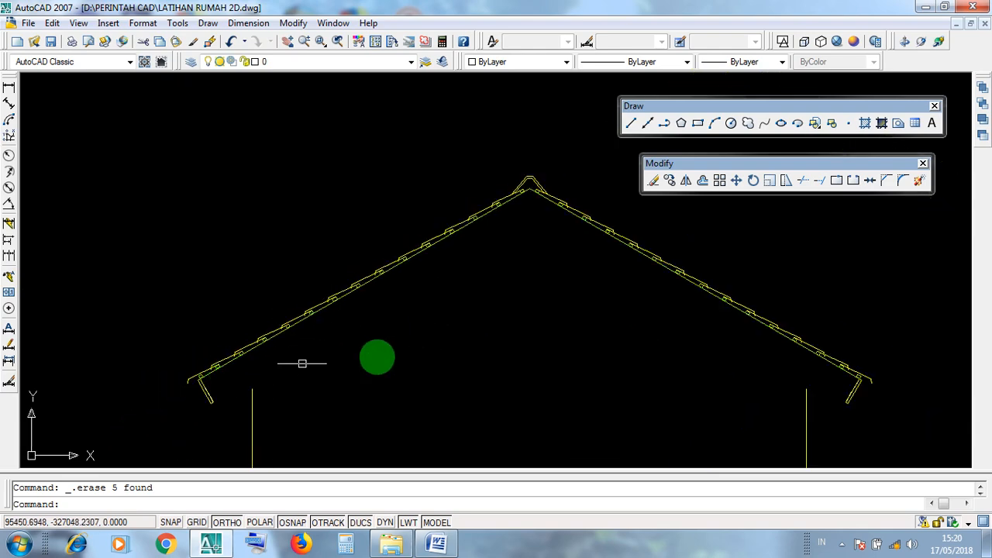
pyautogui.moveTo(527, 333); pyautogui.dragTo(525, 466, button='middle')
pyautogui.scroll(3, 528, 256)
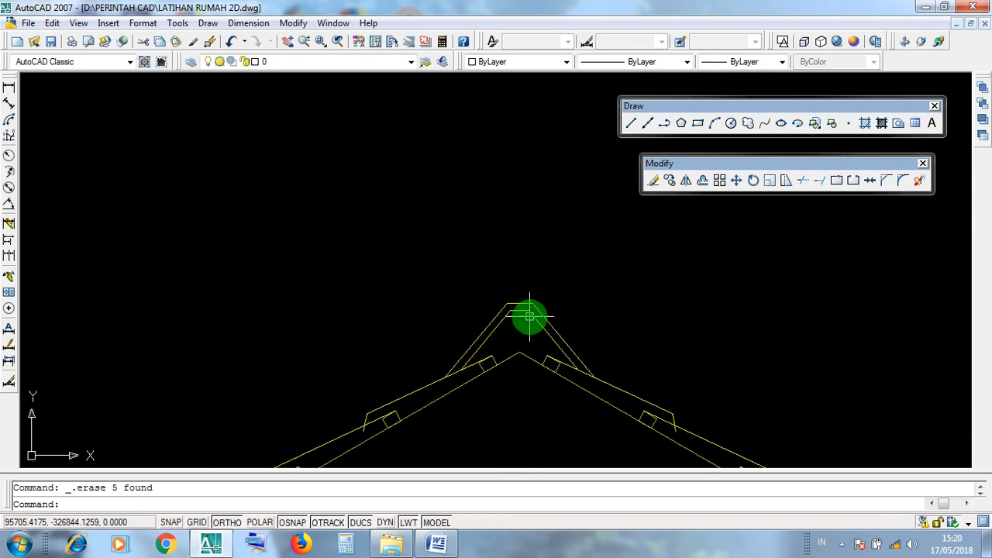
pyautogui.click(617, 330)
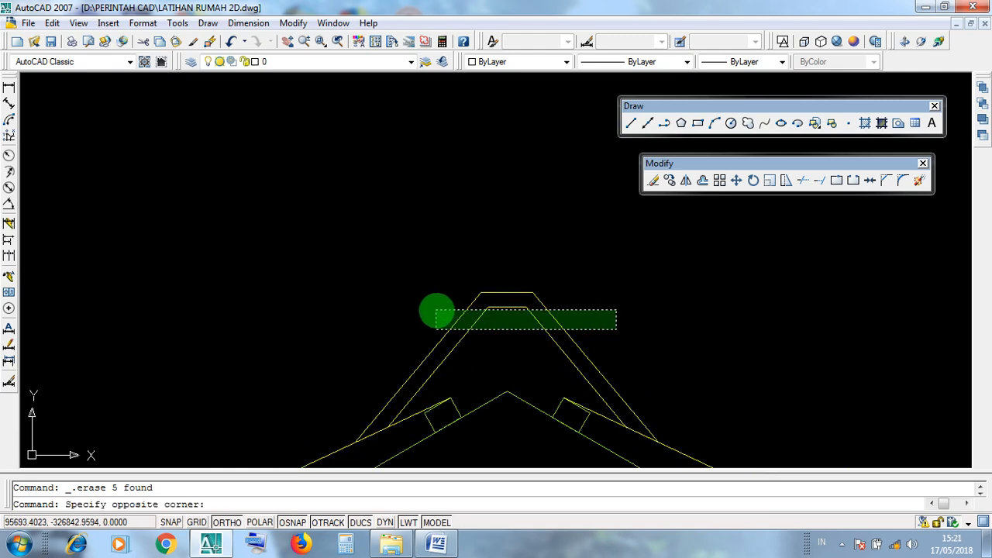
pyautogui.click(633, 349)
# Step: Erase the left side's red posts, lower rafter line and eave lines, together with the ring beam section at the interior wall
pyautogui.scroll(-5, 543, 317)
pyautogui.scroll(-2, 543, 317)
pyautogui.scroll(4, 810, 328)
pyautogui.scroll(5, 663, 316)
pyautogui.scroll(3, 629, 332)
pyautogui.moveTo(629, 344); pyautogui.dragTo(753, 281, button='middle')
pyautogui.moveTo(573, 317); pyautogui.dragTo(708, 337, button='middle')
pyautogui.click(538, 441)
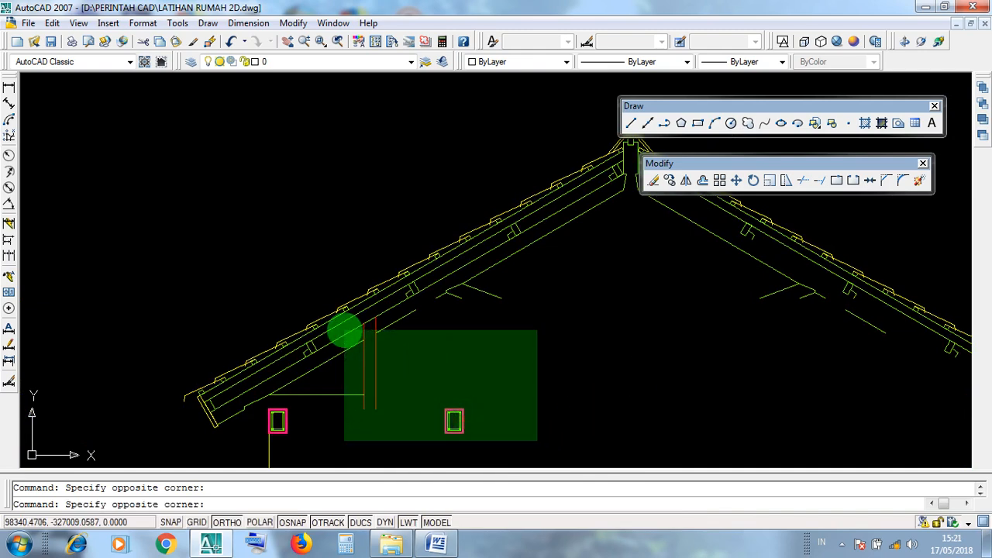
pyautogui.click(344, 332)
pyautogui.press('Delete')
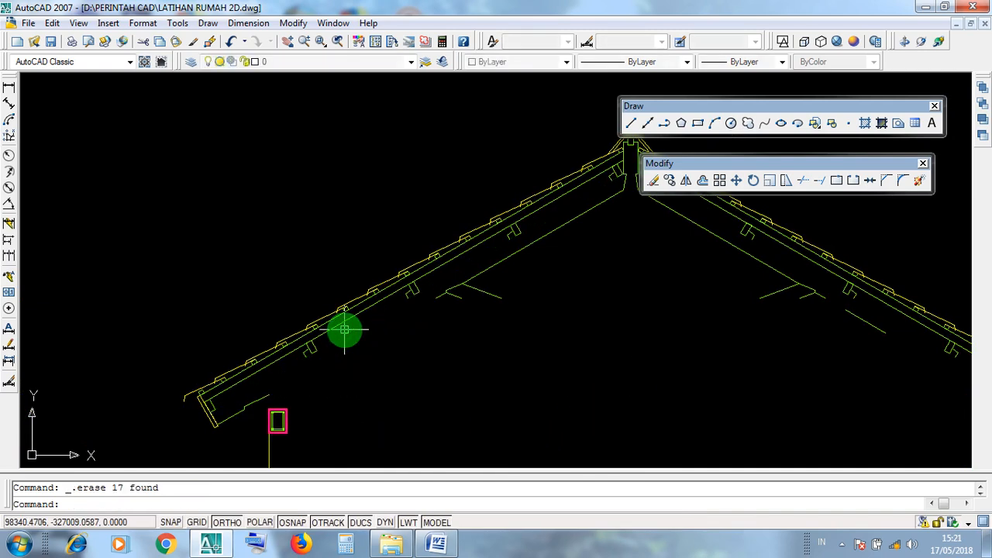
# Step: Erase the central ridge post lines, the purlins beside them and the lowest sloping line of each roof side
pyautogui.moveTo(472, 344); pyautogui.dragTo(442, 468, button='middle')
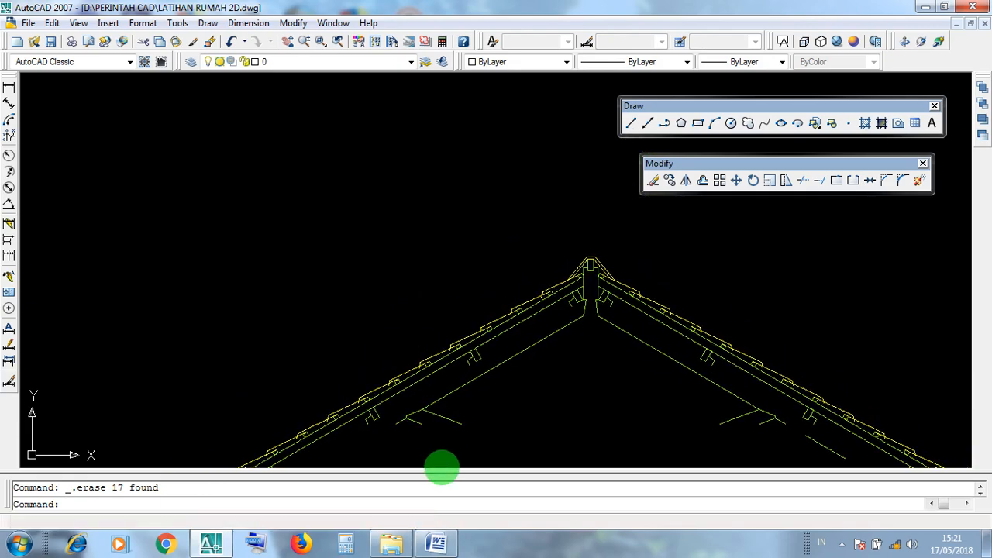
pyautogui.scroll(3, 613, 348)
pyautogui.click(615, 344)
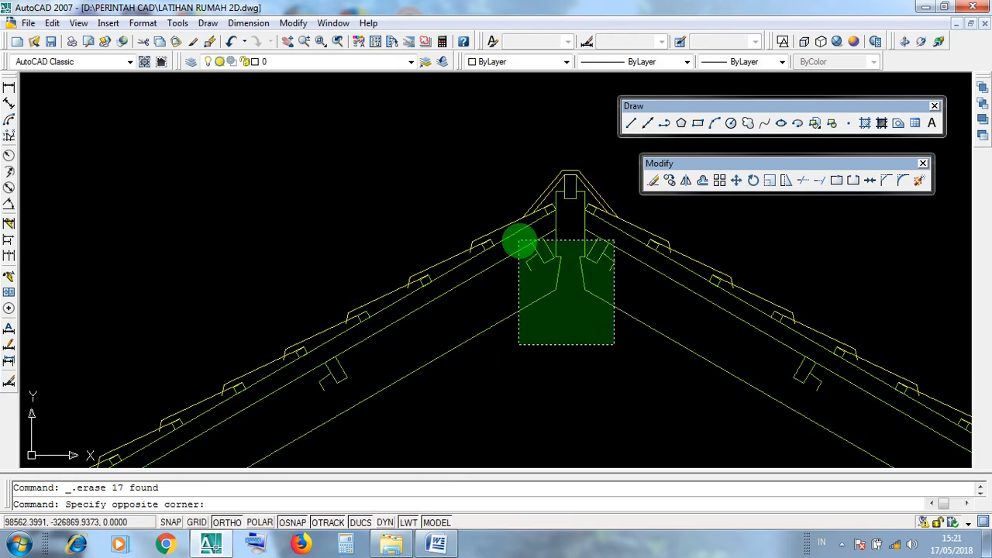
pyautogui.click(531, 256)
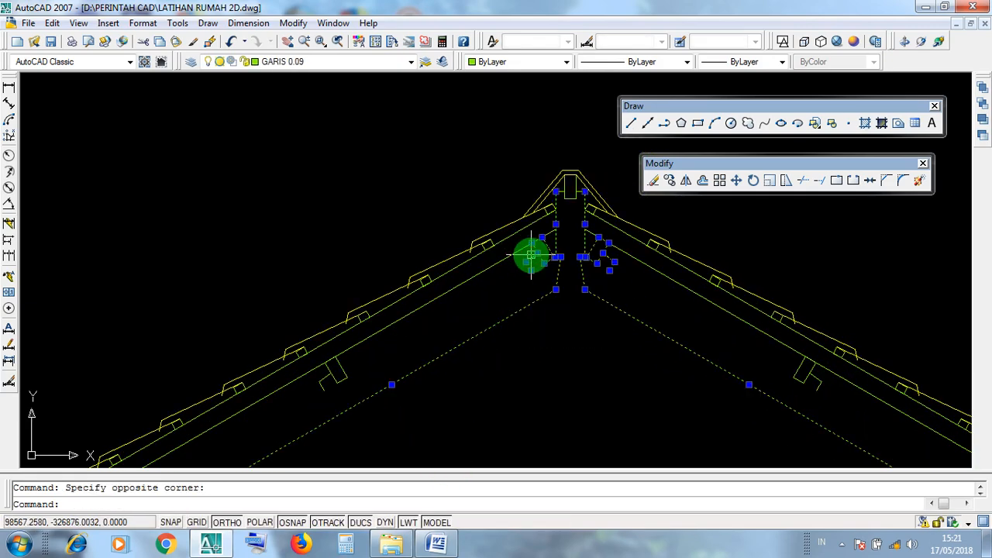
pyautogui.press('Delete')
pyautogui.scroll(-2, 615, 262)
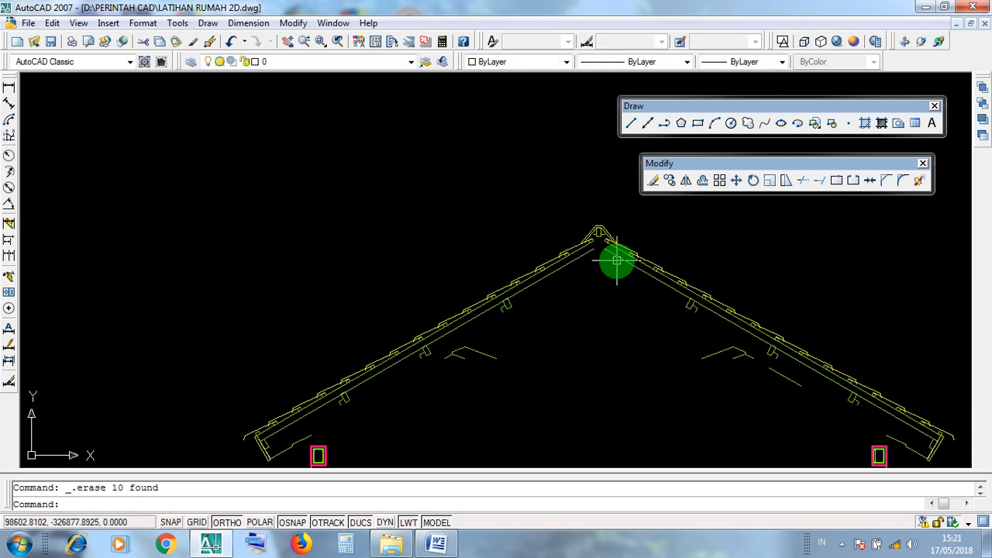
# Step: Erase the stepped eave underside lines and the small block behind the fascia board at the right eave
pyautogui.scroll(1, 744, 372)
pyautogui.scroll(3, 849, 404)
pyautogui.click(848, 400)
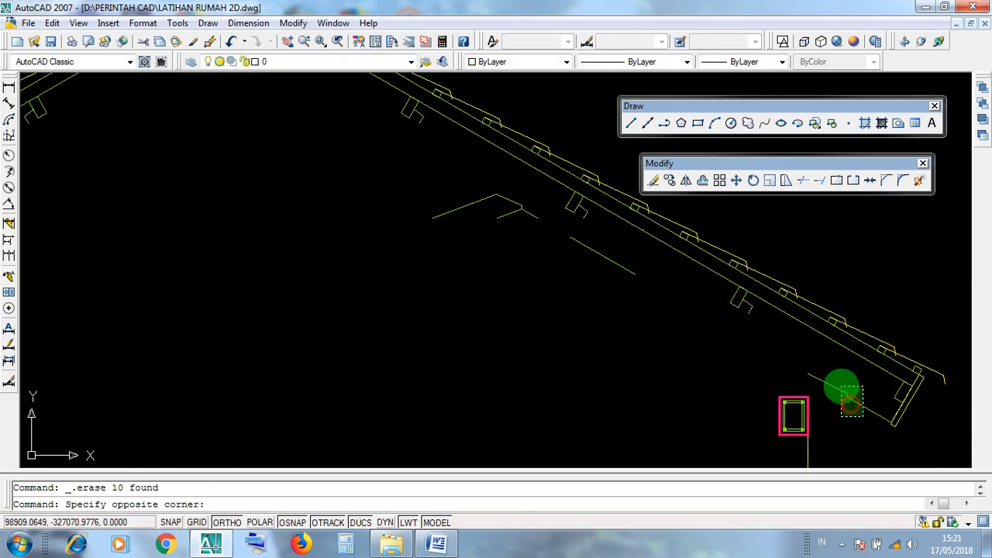
pyautogui.click(842, 380)
pyautogui.scroll(3, 904, 398)
pyautogui.click(898, 394)
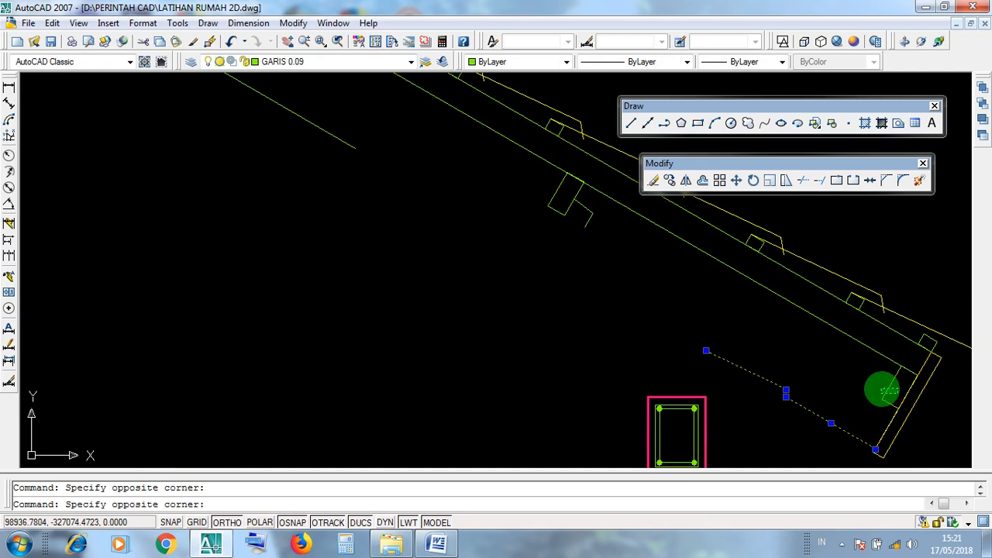
pyautogui.press('Delete')
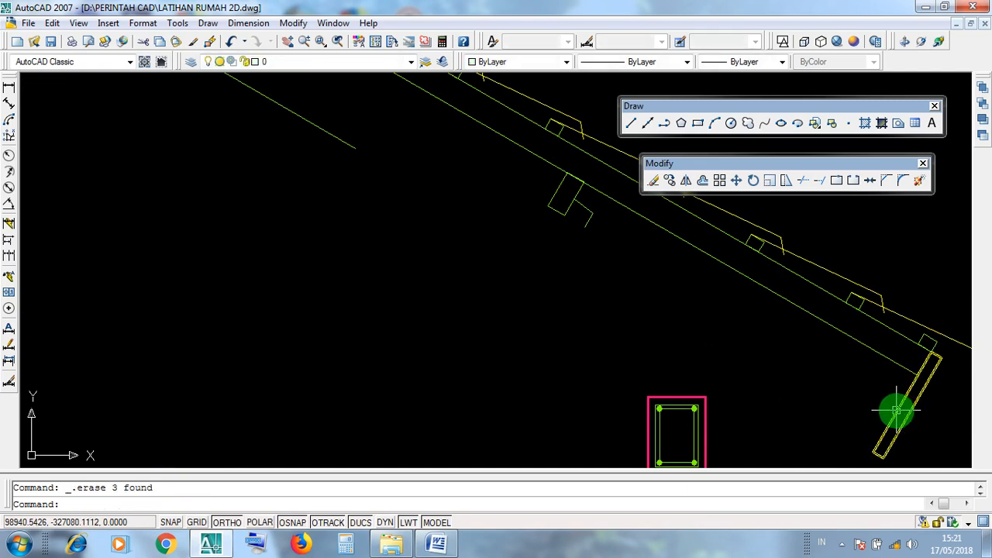
# Step: Erase the right slope's lowest purlin with its cleat and all loose brace lines beneath that slope
pyautogui.scroll(-3, 896, 413)
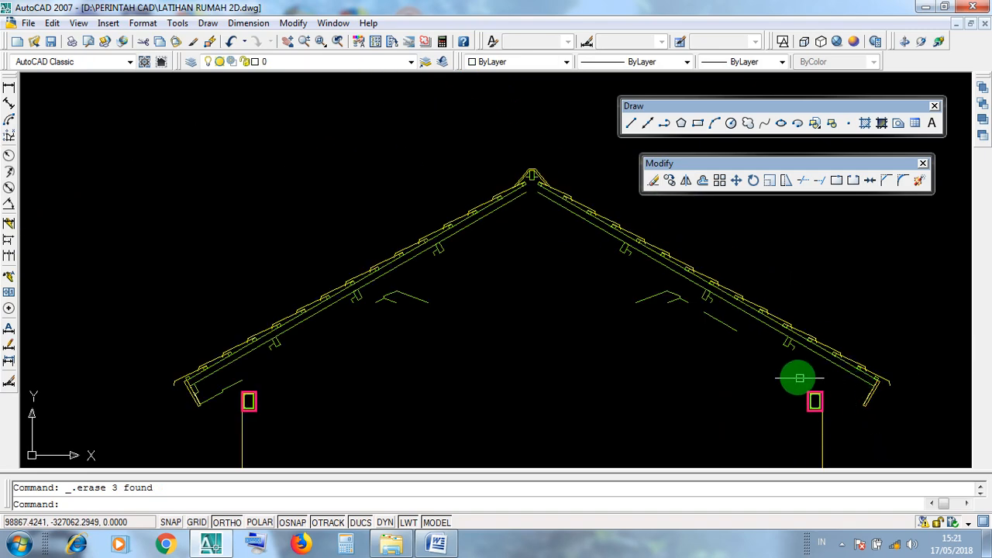
pyautogui.scroll(4, 786, 350)
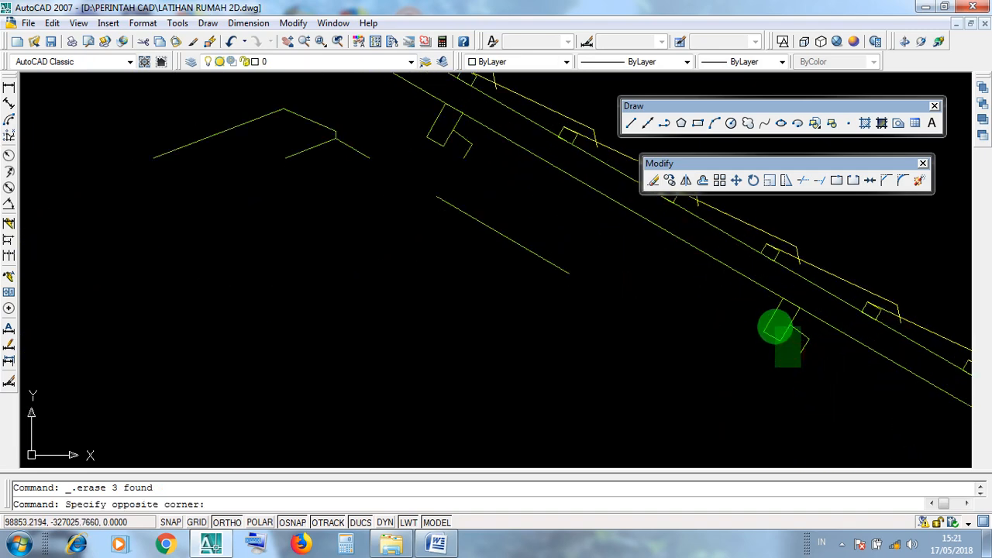
pyautogui.click(776, 329)
pyautogui.moveTo(564, 295); pyautogui.dragTo(684, 377, button='middle')
pyautogui.click(618, 318)
pyautogui.click(502, 293)
pyautogui.click(402, 216)
pyautogui.click(390, 248)
pyautogui.click(322, 210)
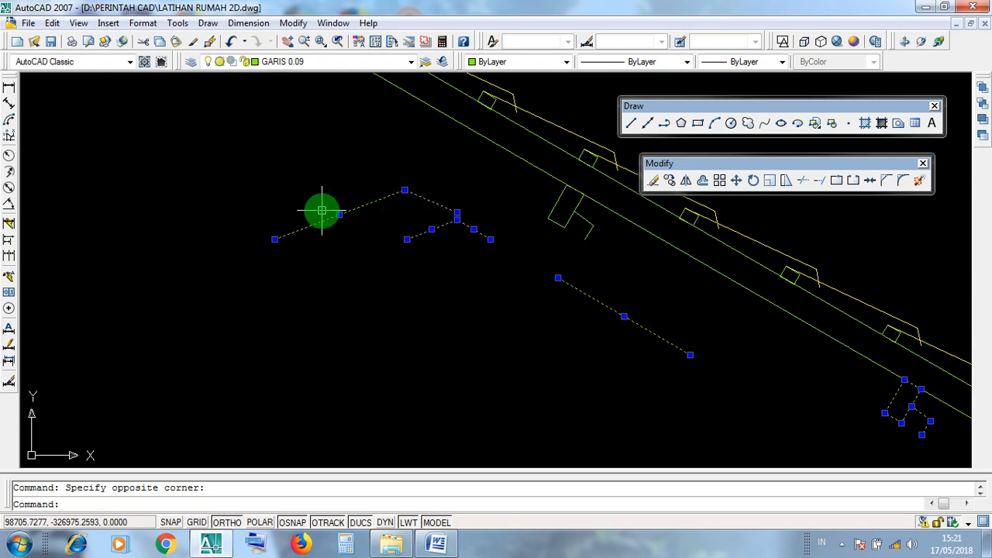
pyautogui.press('Delete')
# Step: Erase the middle purlin and its cleat beneath the right roof slope
pyautogui.scroll(2, 543, 207)
pyautogui.click(604, 266)
pyautogui.click(550, 210)
pyautogui.scroll(-2, 603, 256)
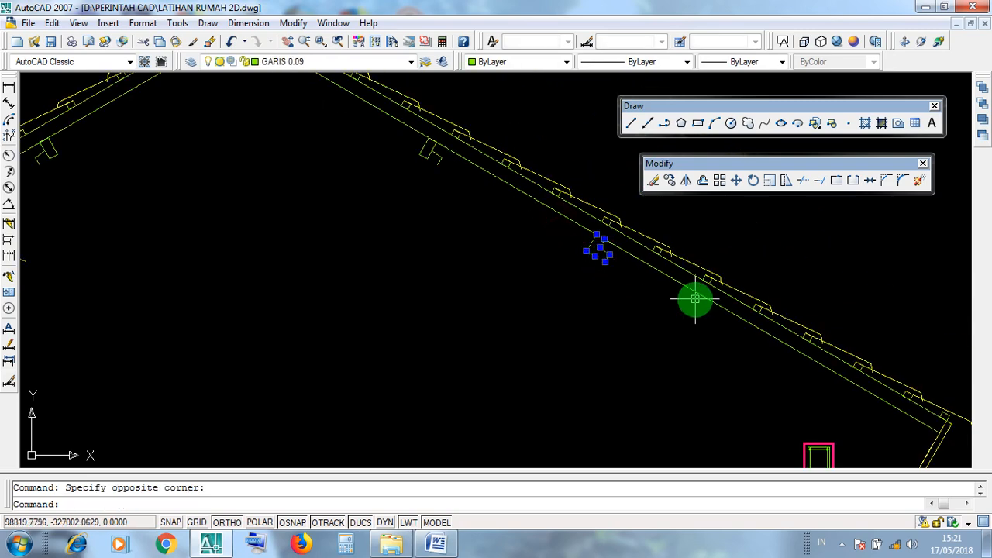
pyautogui.press('Delete')
pyautogui.scroll(-2, 809, 308)
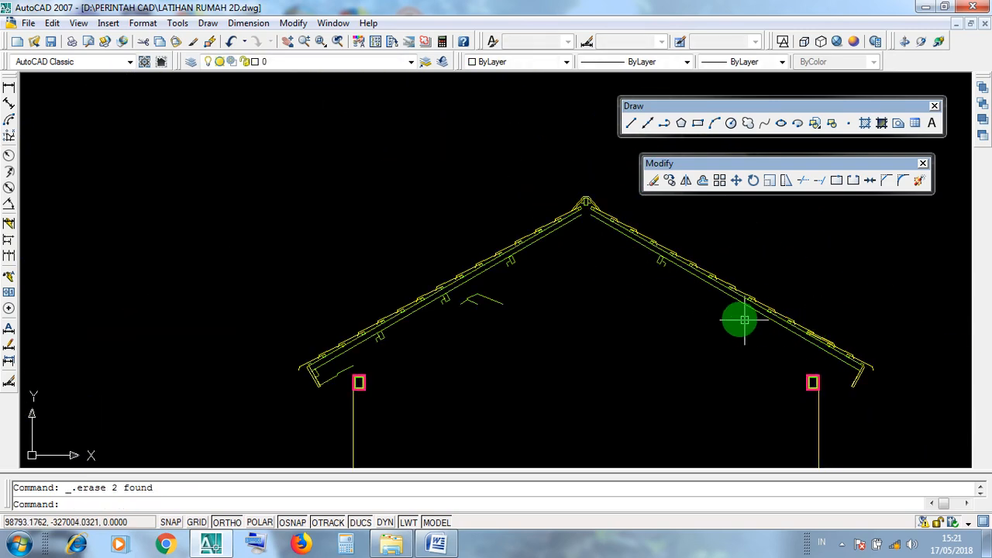
# Step: Erase the loose brace lines beneath the left roof slope and the middle purlin with its cleat
pyautogui.scroll(3, 481, 314)
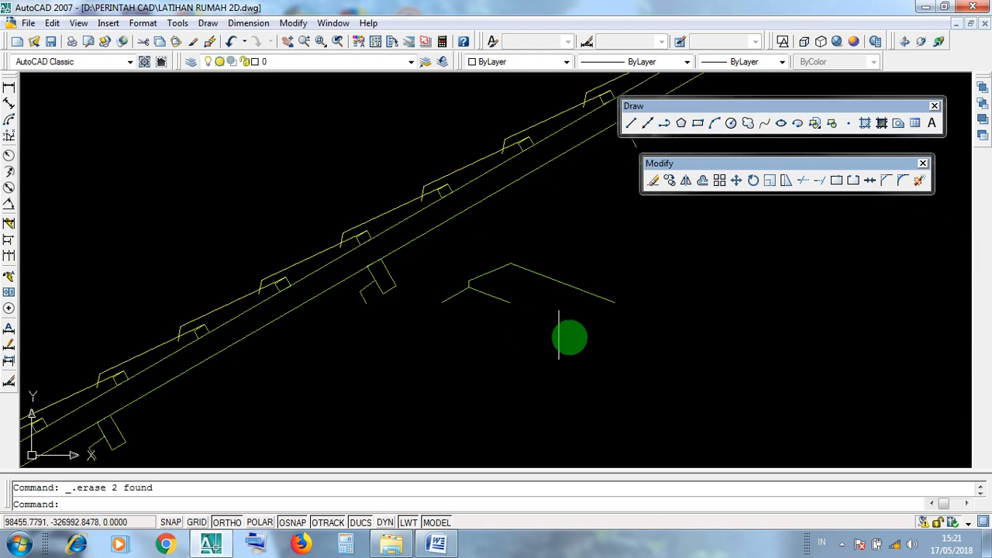
pyautogui.click(602, 341)
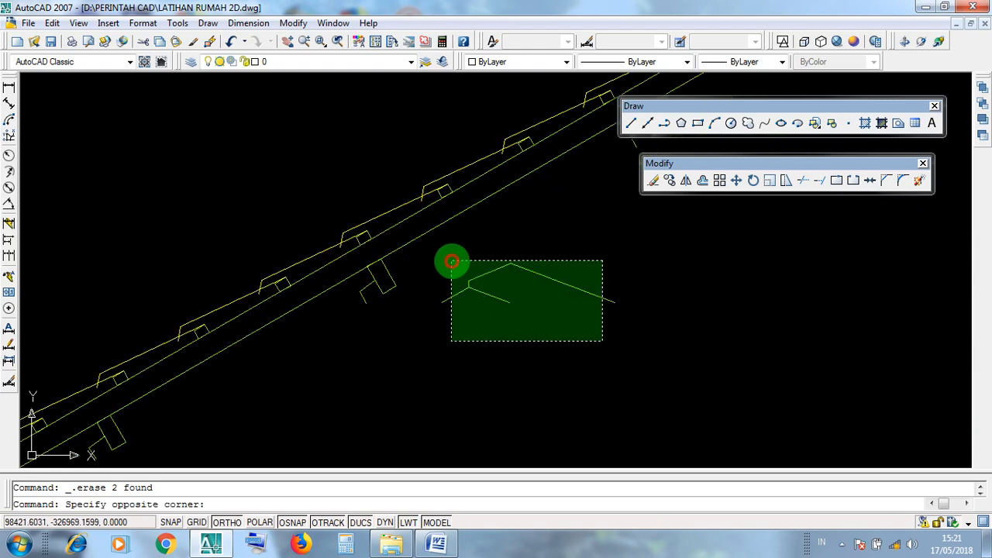
pyautogui.click(452, 261)
pyautogui.press('Delete')
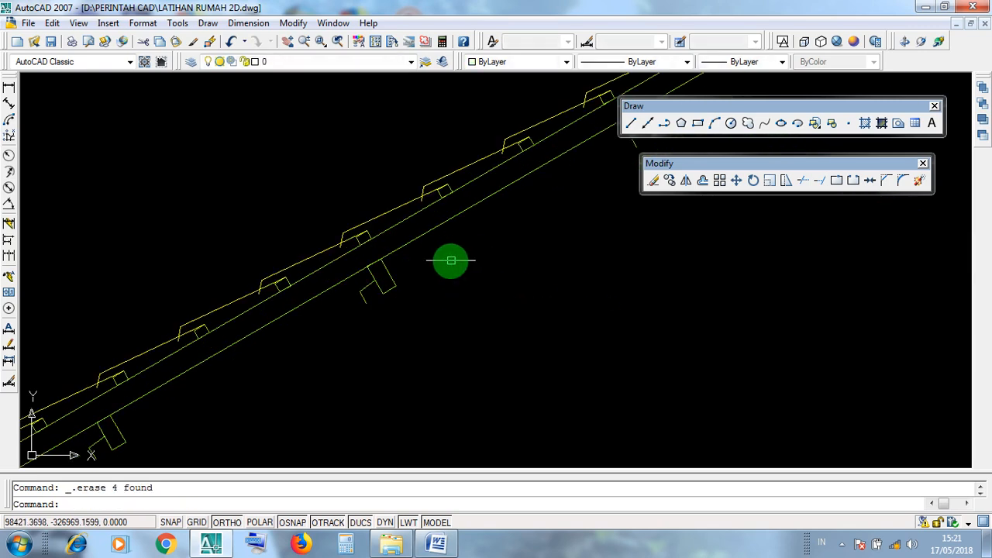
pyautogui.click(416, 307)
pyautogui.click(360, 282)
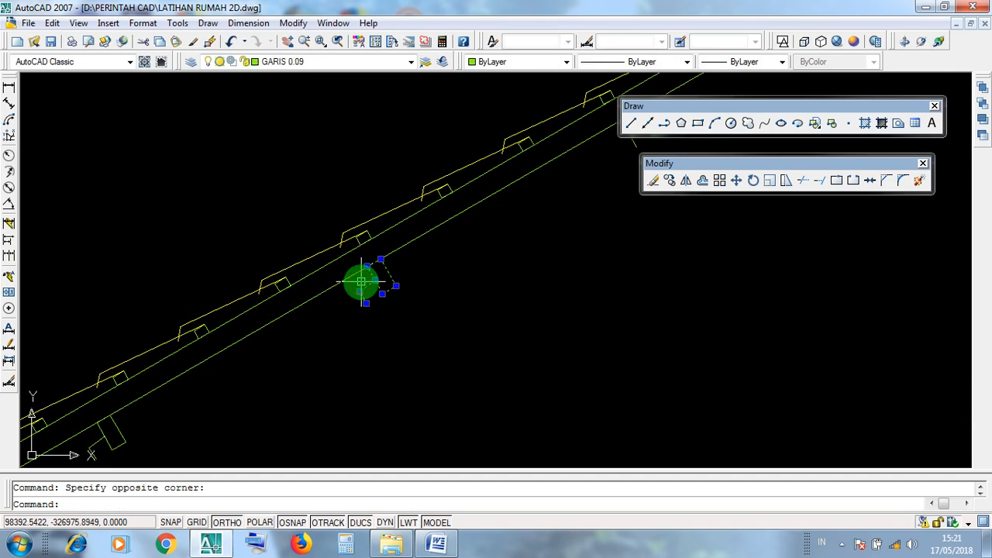
pyautogui.press('Delete')
# Step: Erase the stepped eave underside lines and the small block behind the fascia board at the left eave
pyautogui.scroll(-3, 372, 283)
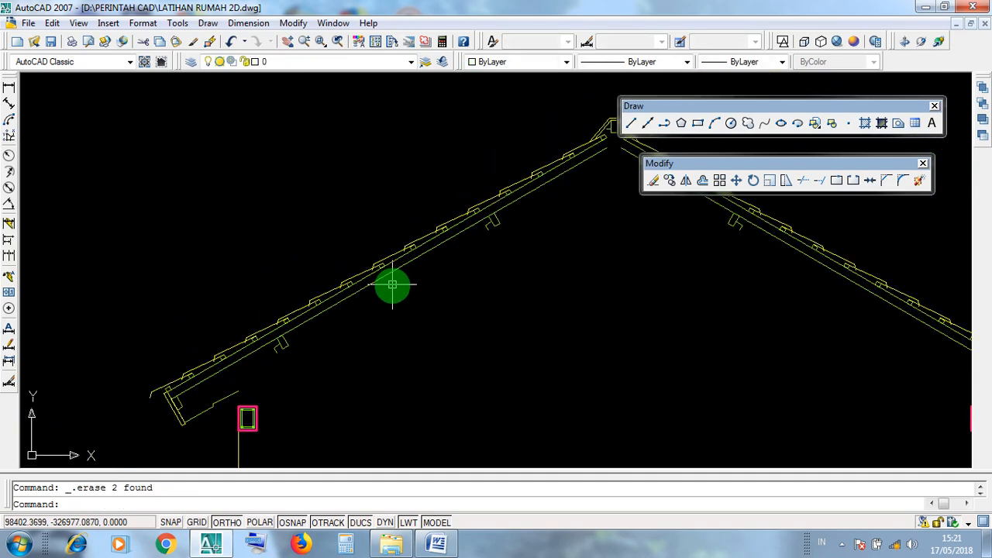
pyautogui.moveTo(233, 363); pyautogui.dragTo(335, 362, button='middle')
pyautogui.scroll(4, 411, 373)
pyautogui.click(419, 380)
pyautogui.click(268, 349)
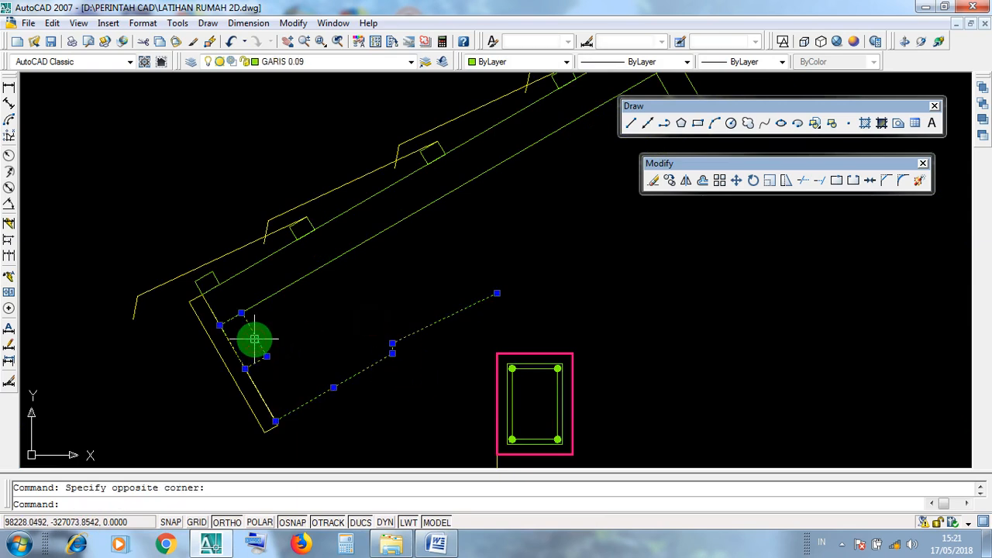
pyautogui.press('Delete')
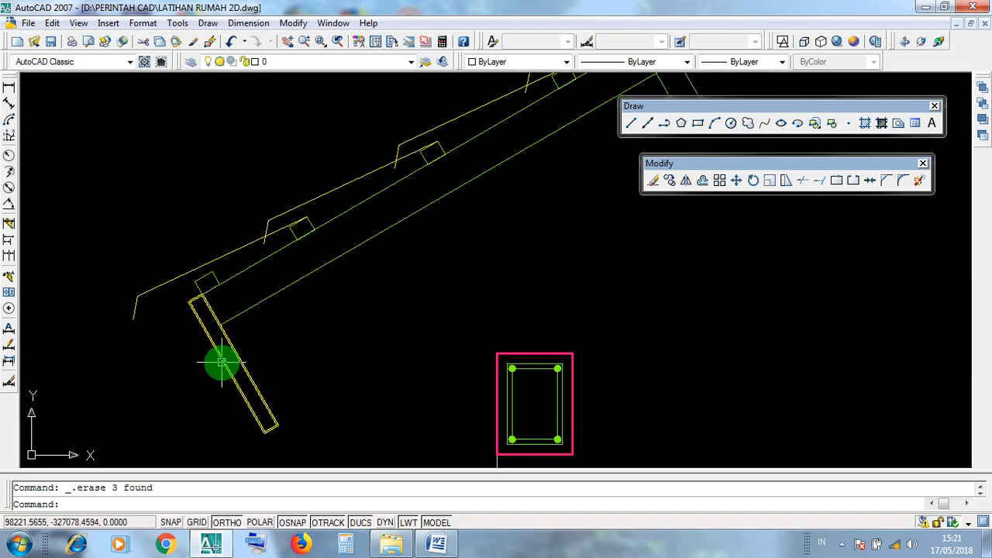
# Step: Erase the next remaining purlin and its cleat beneath the left roof slope
pyautogui.scroll(-4, 323, 361)
pyautogui.scroll(5, 381, 337)
pyautogui.click(410, 348)
pyautogui.click(367, 312)
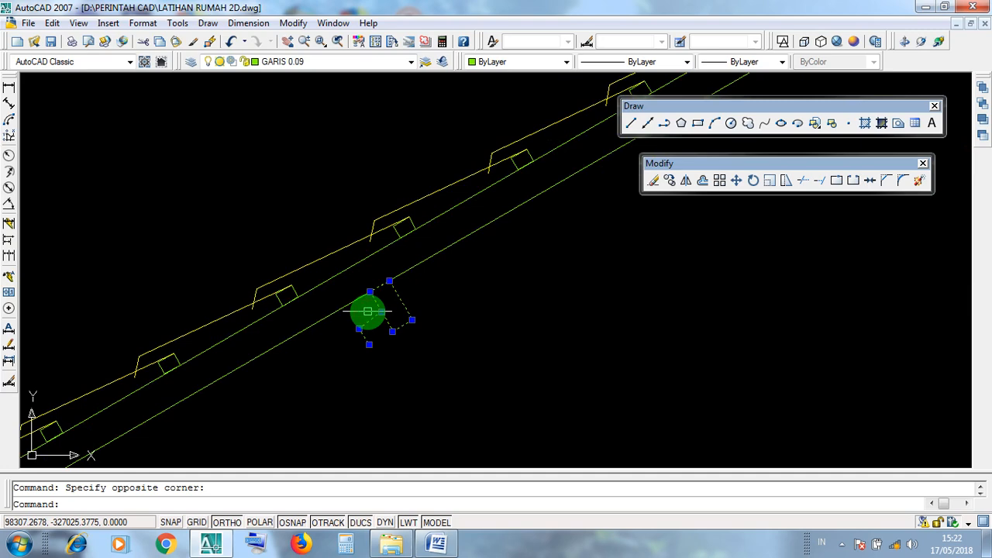
pyautogui.press('Delete')
# Step: Erase the uppermost purlin and its cleat beneath both roof slopes, on either side of the ridge
pyautogui.scroll(-3, 702, 315)
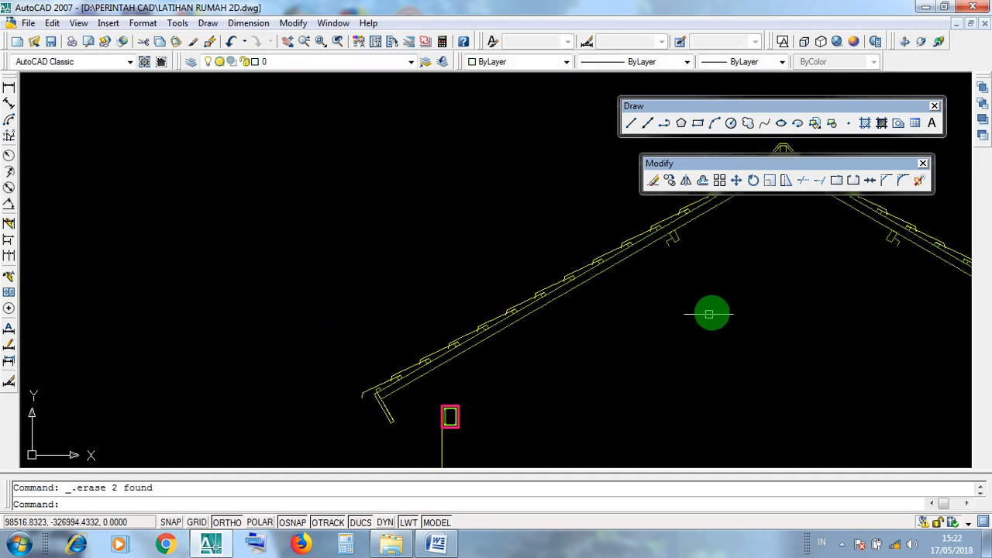
pyautogui.scroll(5, 674, 356)
pyautogui.click(714, 360)
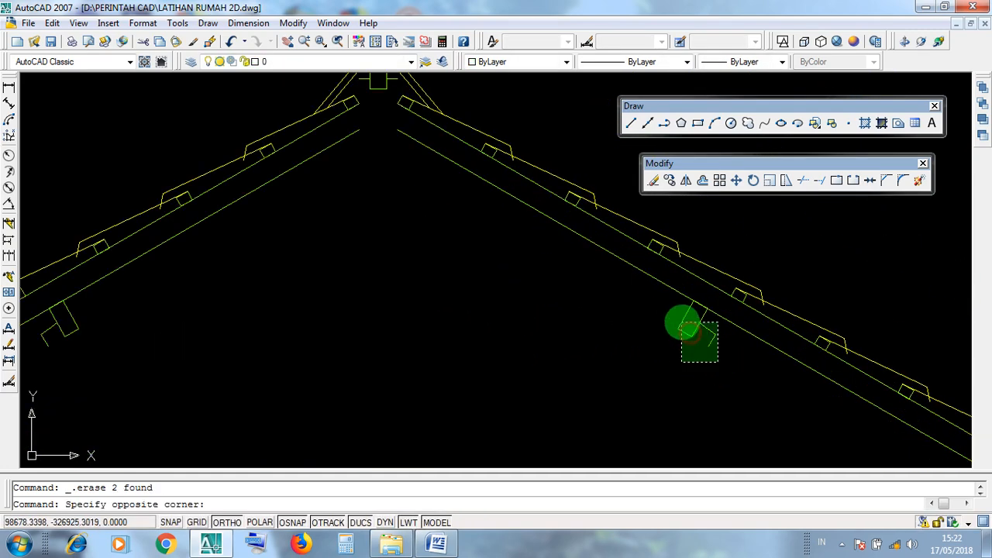
pyautogui.click(681, 321)
pyautogui.click(71, 354)
pyautogui.click(50, 326)
pyautogui.press('Delete')
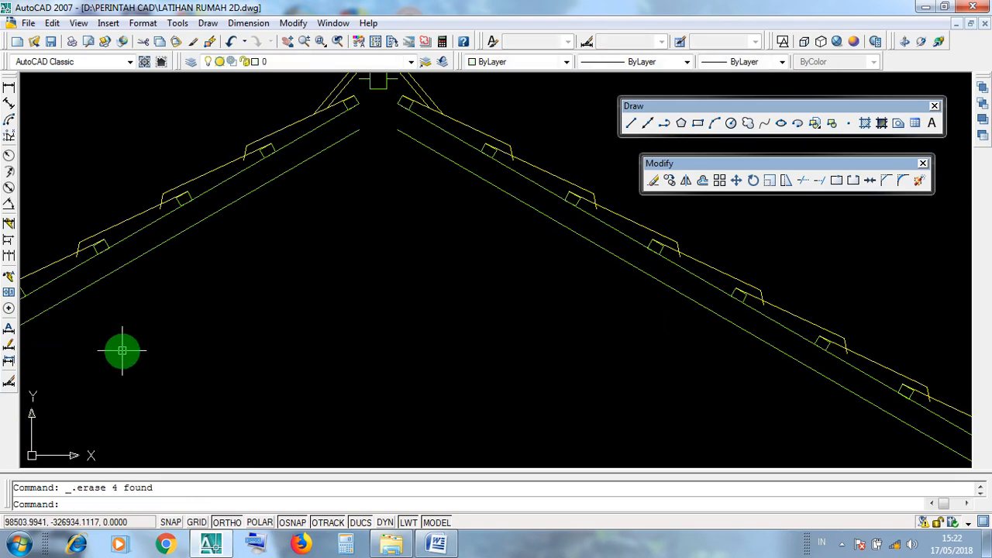
# Step: Examine the ridge cap at the roof peak by highlighting its outer and inner outlines on both sides
pyautogui.scroll(-2, 242, 368)
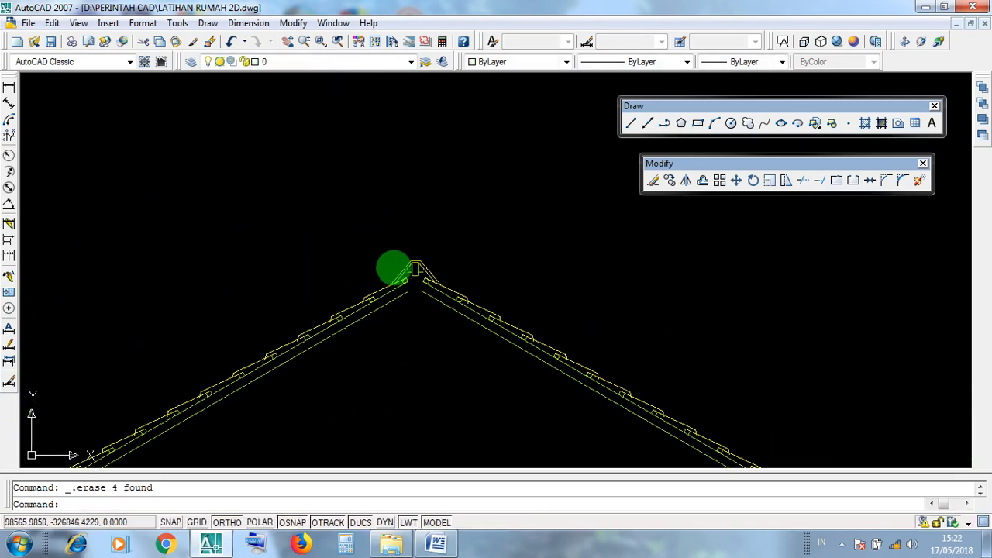
pyautogui.click(379, 240)
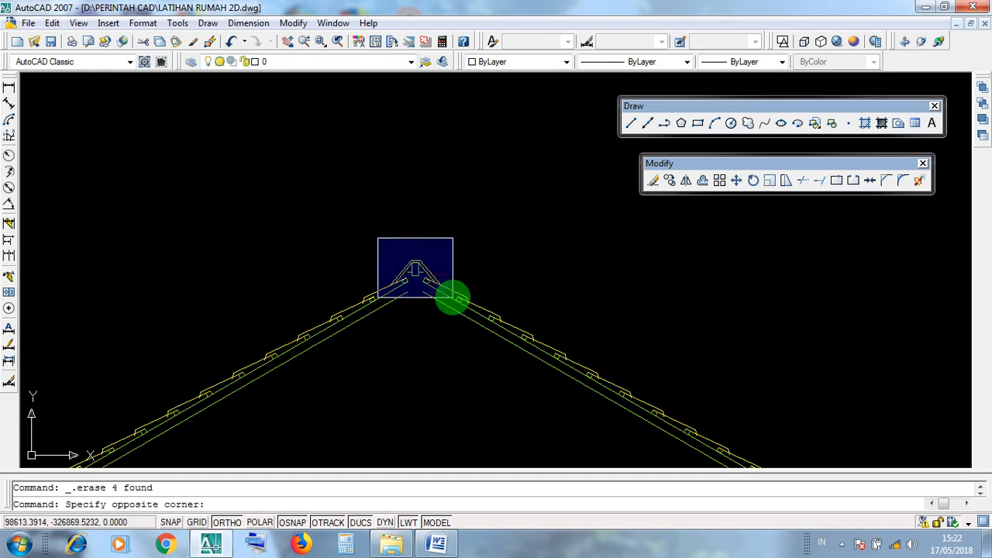
pyautogui.click(455, 295)
pyautogui.scroll(2, 413, 264)
pyautogui.scroll(2, 414, 263)
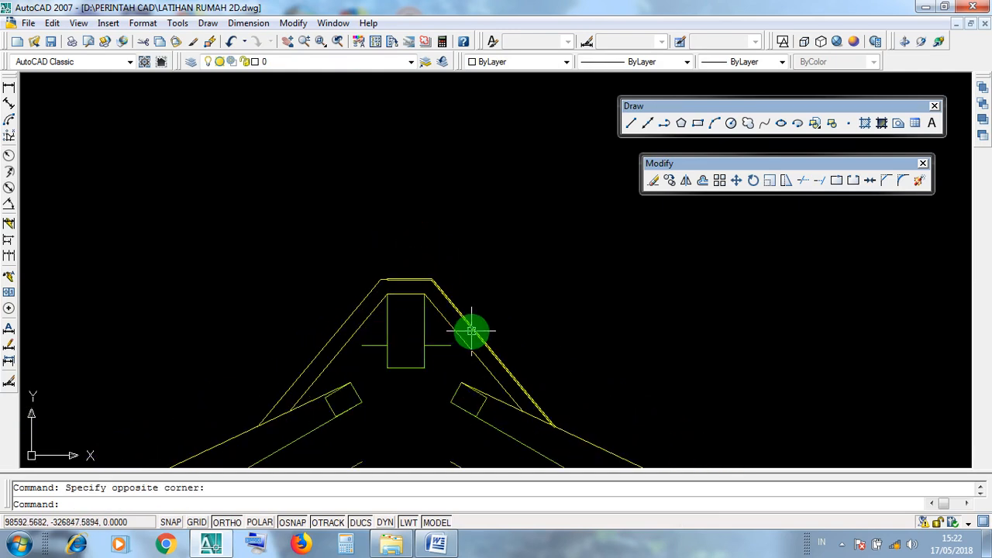
pyautogui.scroll(1, 414, 372)
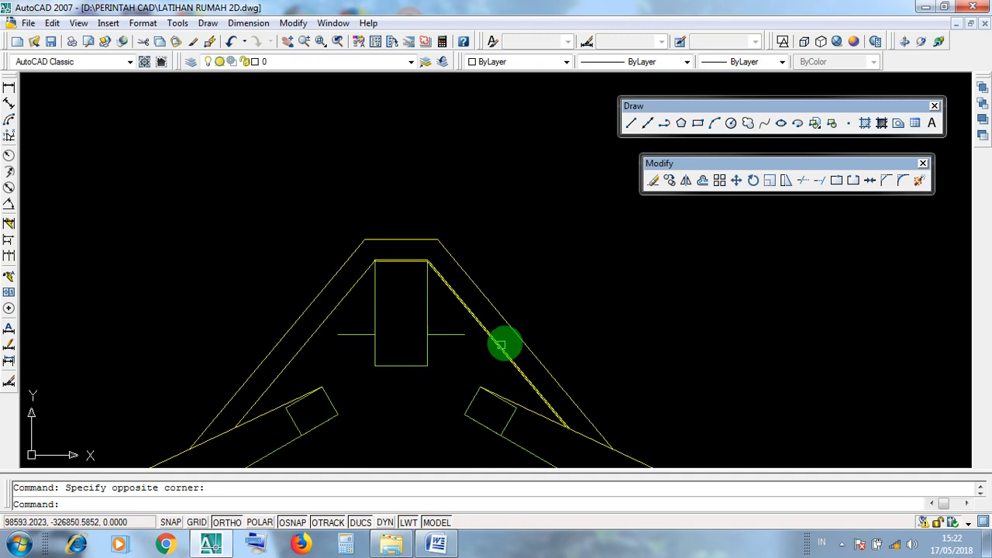
pyautogui.click(519, 335)
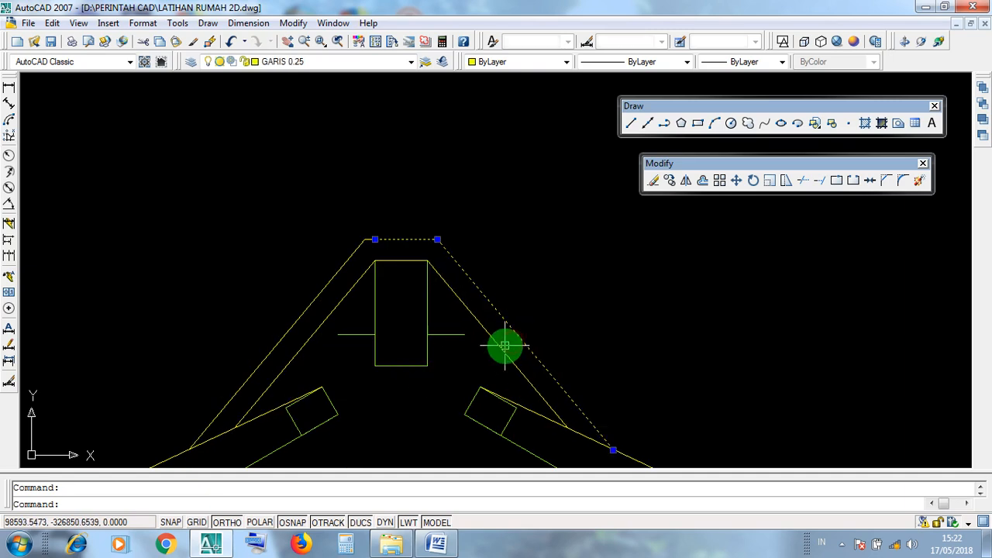
pyautogui.click(325, 289)
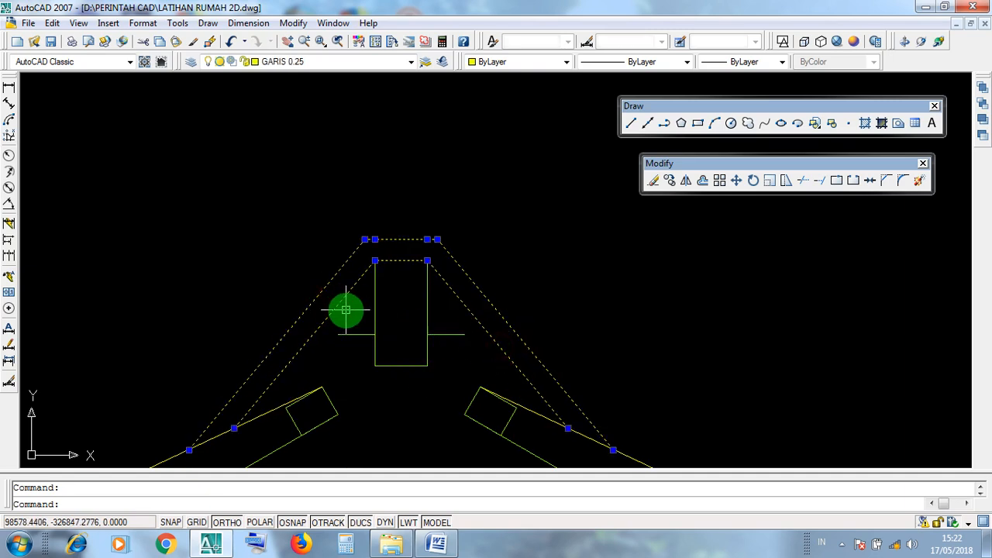
pyautogui.press('Escape')
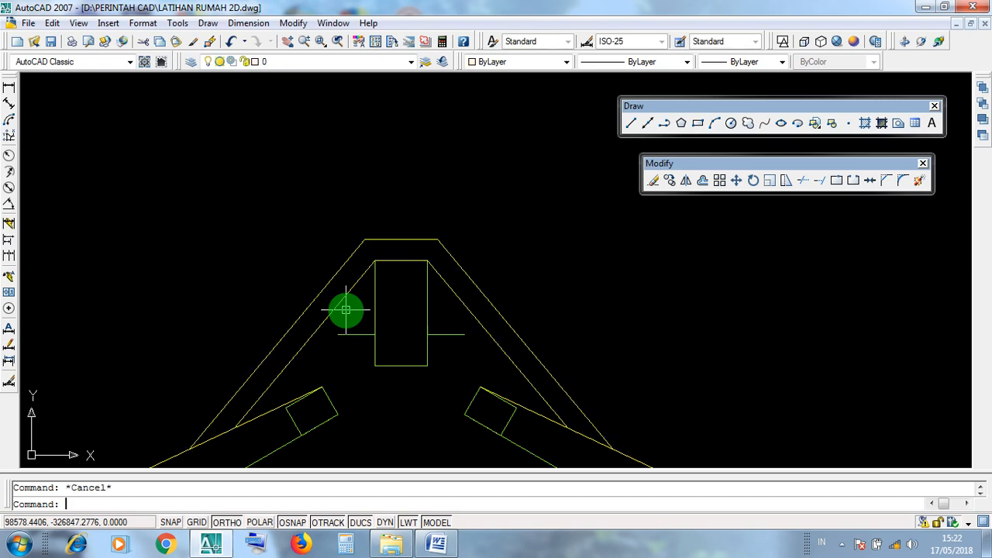
# Step: Erase the ridge beam rectangle and the two short horizontal lines beside it beneath the ridge cap
pyautogui.click(458, 388)
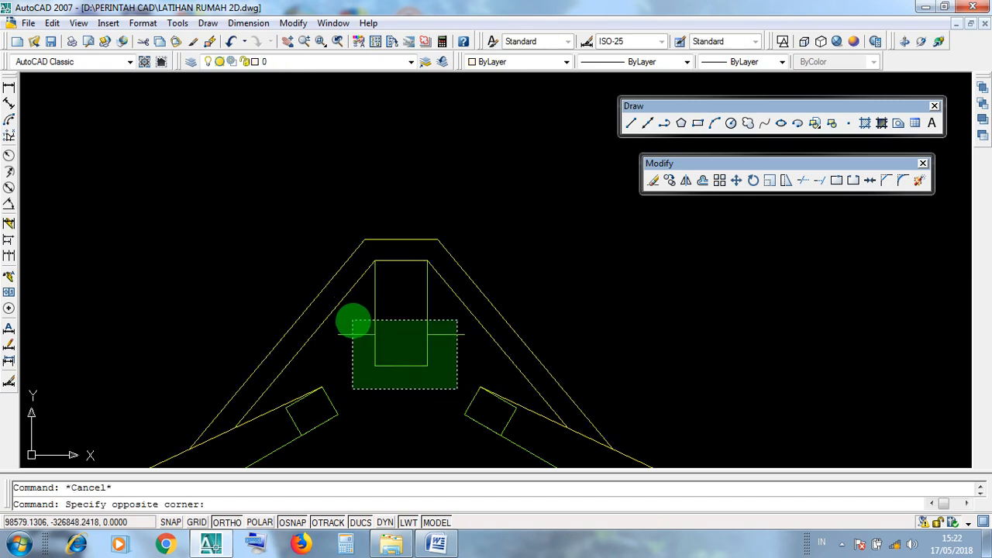
pyautogui.click(352, 321)
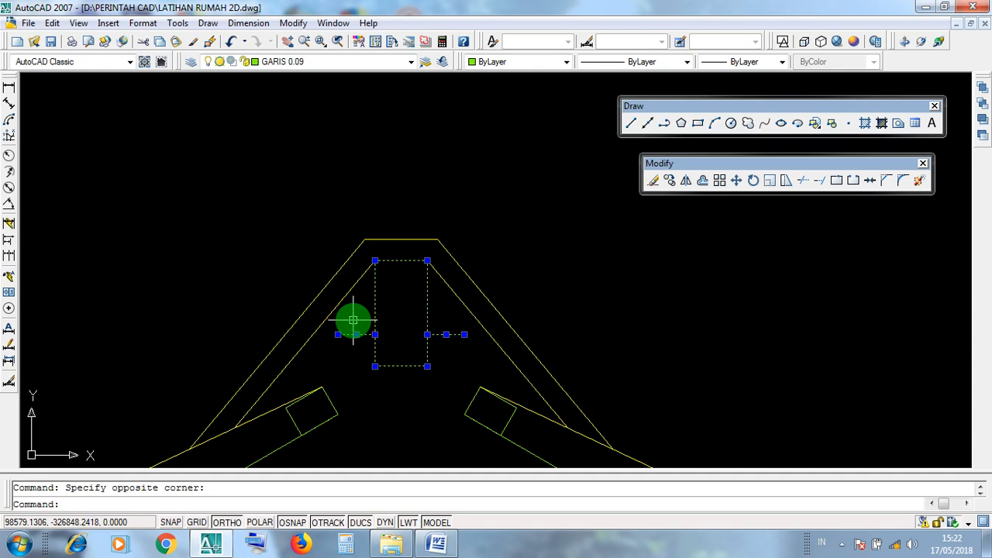
pyautogui.press('Delete')
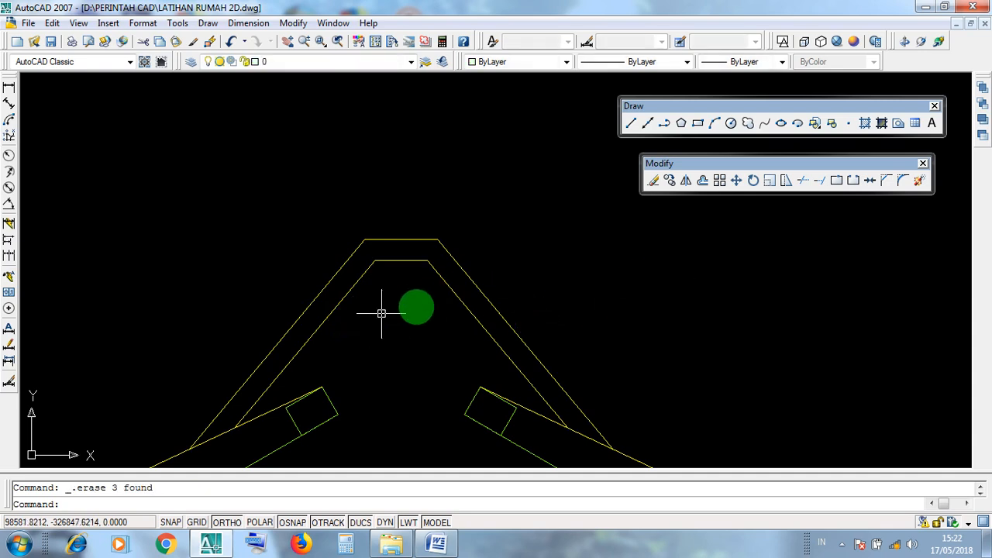
# Step: Examine the right slope's rafter by highlighting its upper and lower edge lines from eave to ridge
pyautogui.scroll(-5, 509, 263)
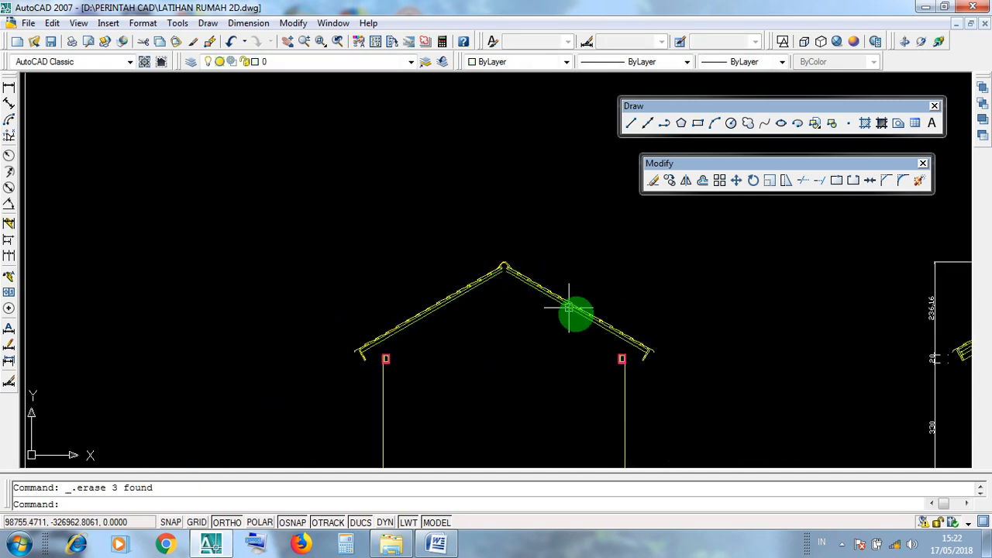
pyautogui.scroll(5, 605, 336)
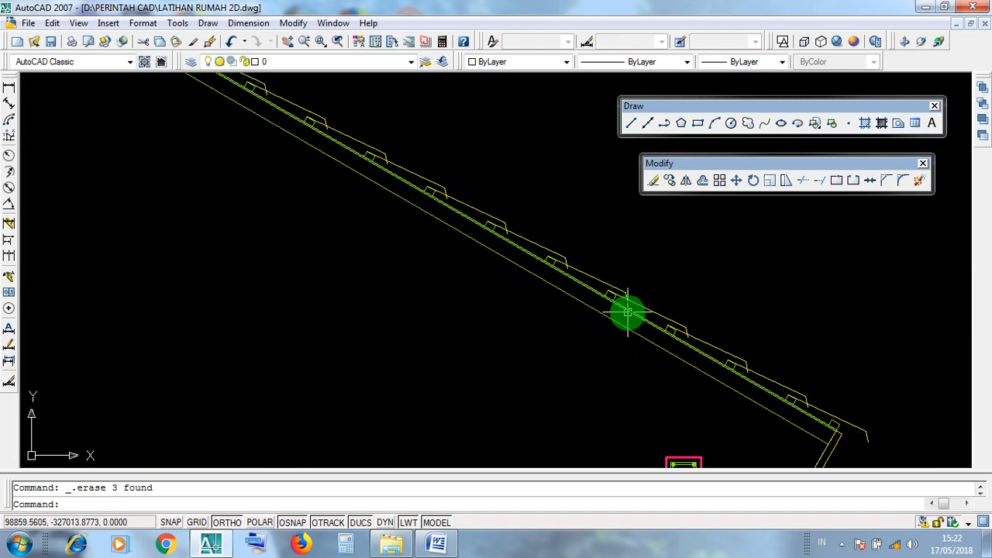
pyautogui.scroll(3, 617, 311)
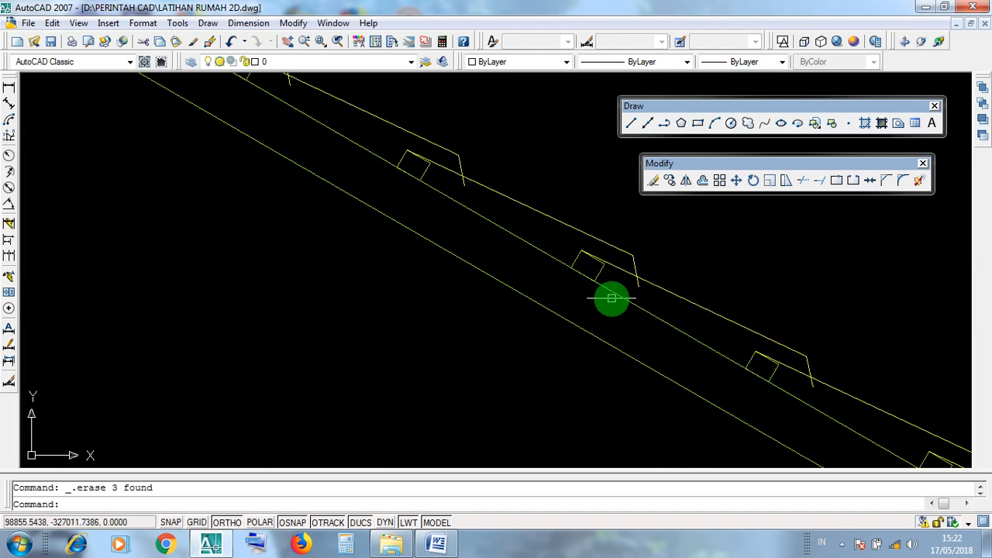
pyautogui.click(615, 295)
pyautogui.click(593, 332)
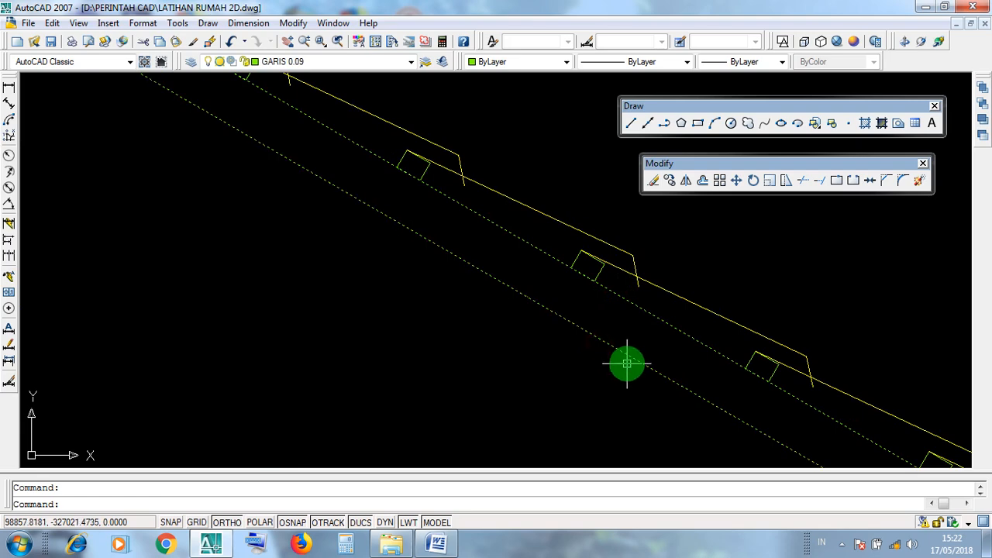
pyautogui.scroll(-5, 627, 365)
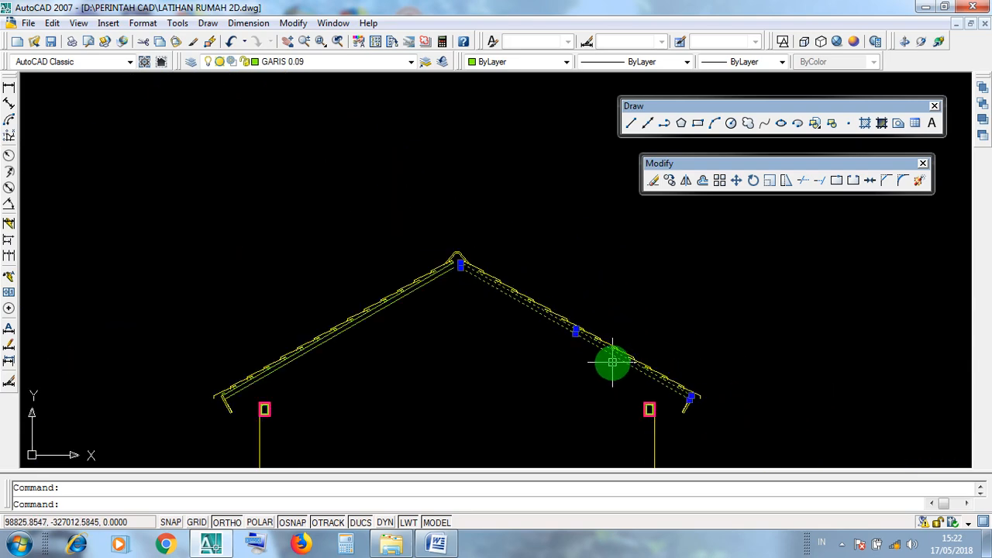
pyautogui.scroll(5, 609, 360)
pyautogui.press('Escape')
pyautogui.click(600, 326)
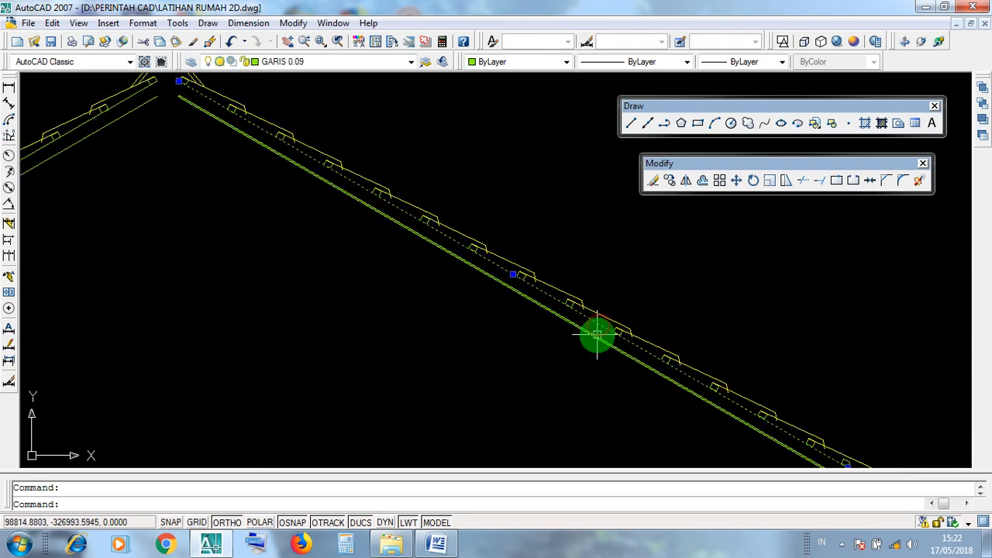
pyautogui.click(599, 343)
pyautogui.press('Escape')
pyautogui.click(604, 324)
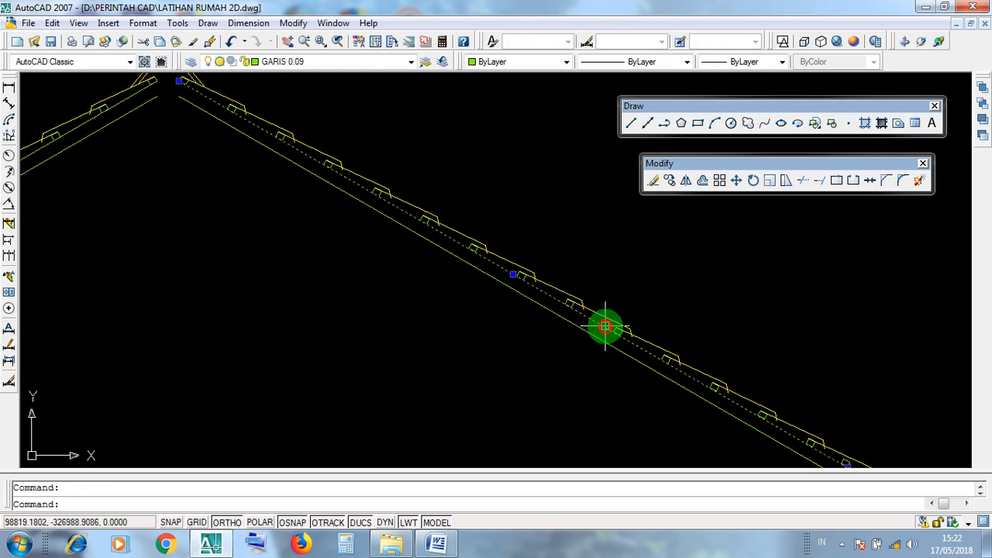
pyautogui.click(600, 338)
pyautogui.press('Escape')
# Step: Examine two small battens beneath the right slope's roof tiles and the rafter's upper edge line that carries them
pyautogui.scroll(3, 620, 345)
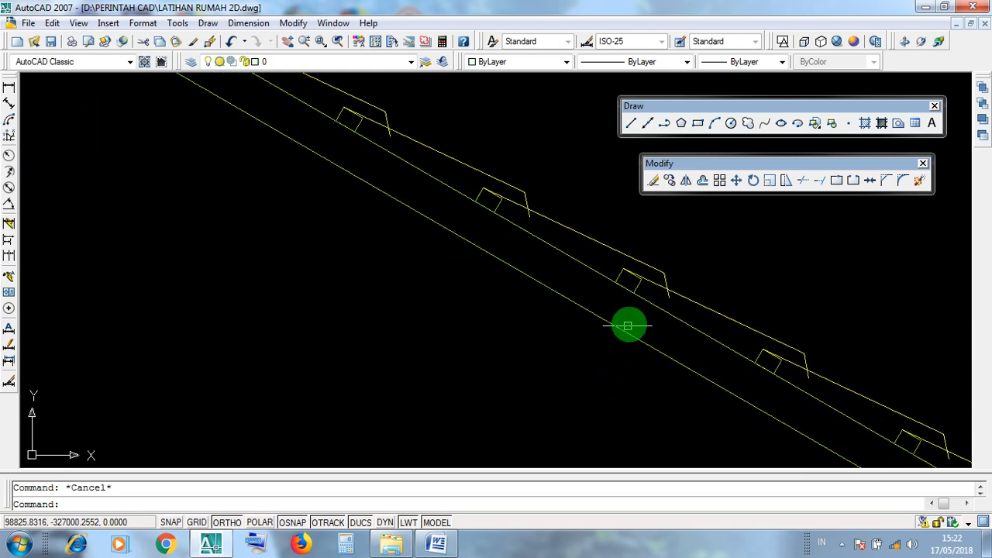
pyautogui.click(658, 303)
pyautogui.scroll(2, 647, 294)
pyautogui.click(636, 286)
pyautogui.scroll(-2, 644, 303)
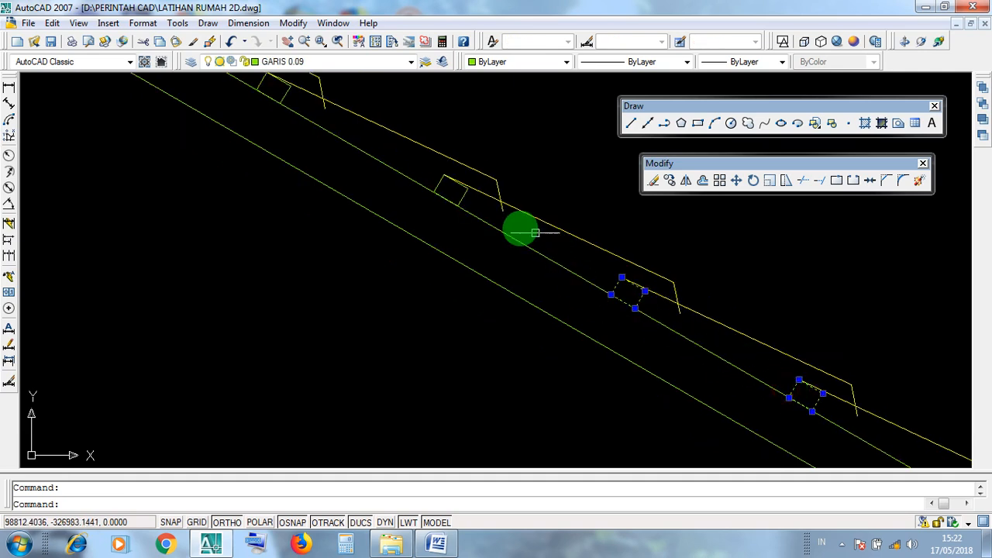
pyautogui.press('Escape')
pyautogui.click(491, 223)
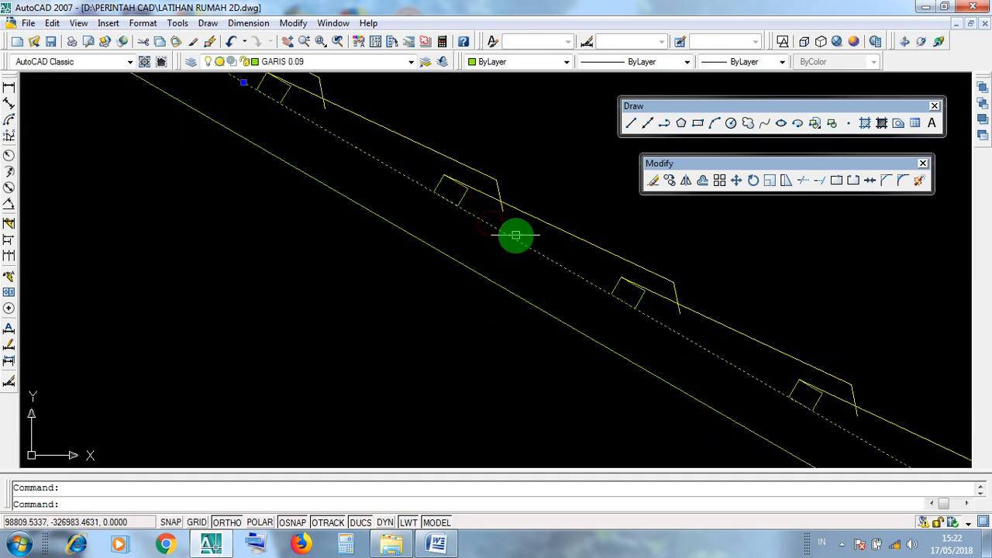
pyautogui.press('Escape')
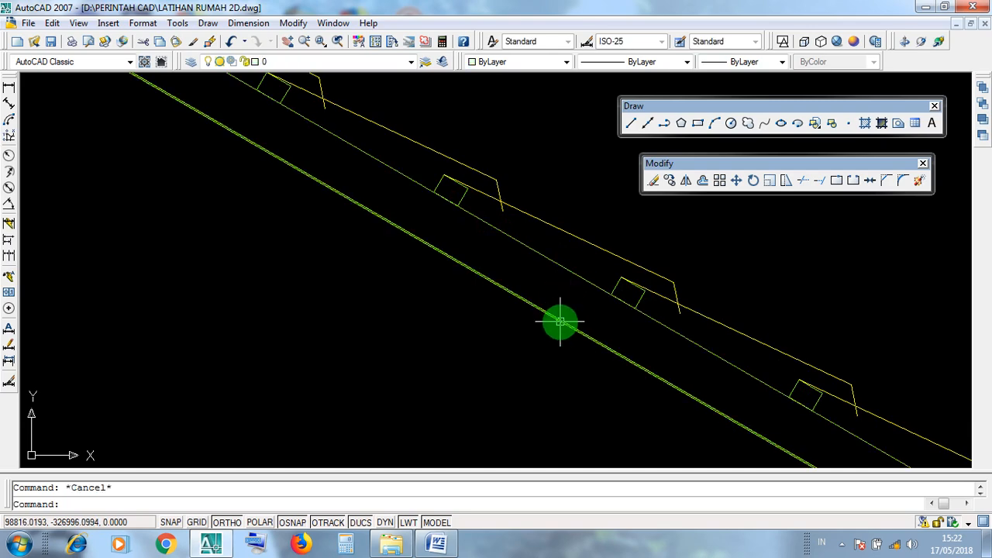
# Step: Erase the lower edge line of the right slope's rafter
pyautogui.click(560, 320)
pyautogui.scroll(-4, 573, 375)
pyautogui.press('Escape')
pyautogui.click(571, 327)
pyautogui.press('Escape')
pyautogui.click(560, 344)
pyautogui.press('Delete')
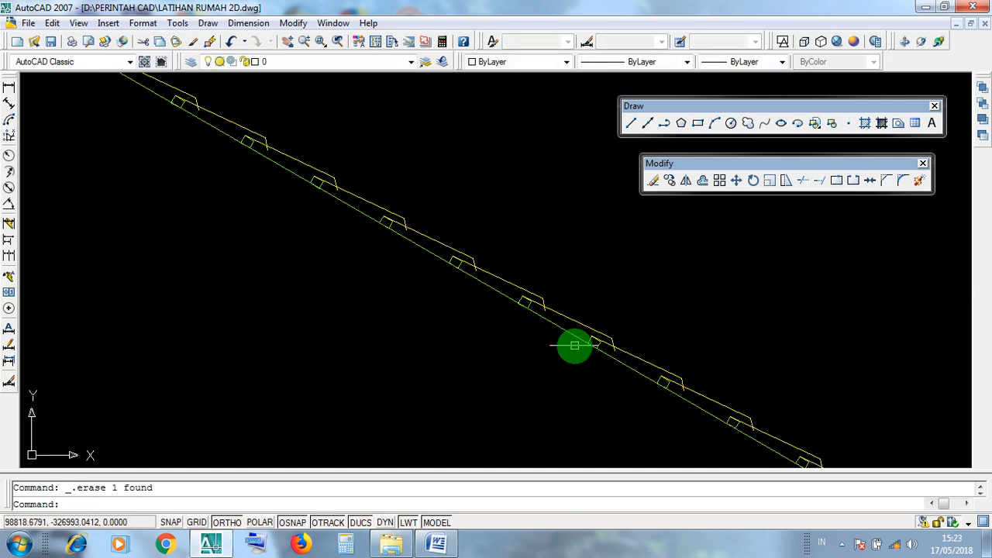
# Step: Erase the lower edge line of the left slope's rafter
pyautogui.scroll(-1, 580, 346)
pyautogui.scroll(-4, 676, 314)
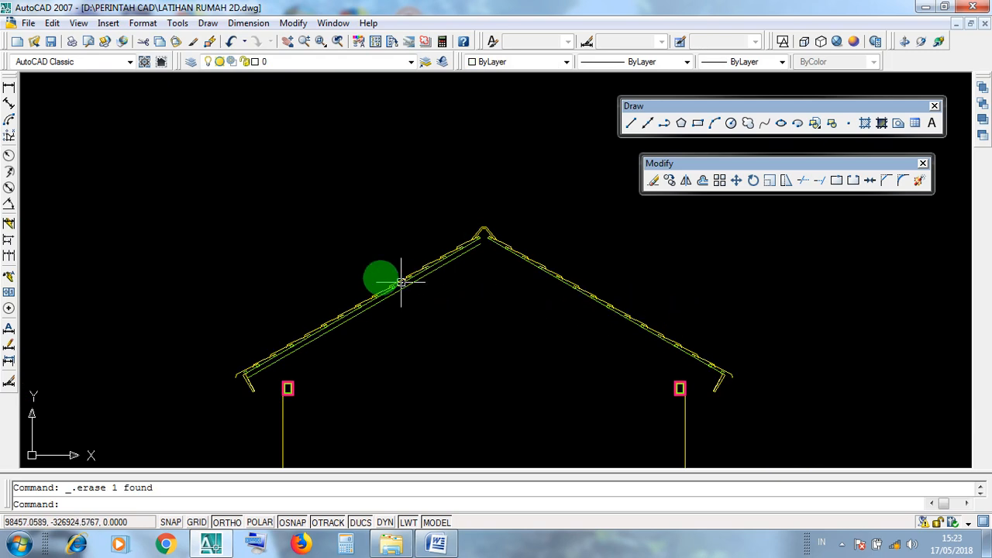
pyautogui.scroll(5, 333, 324)
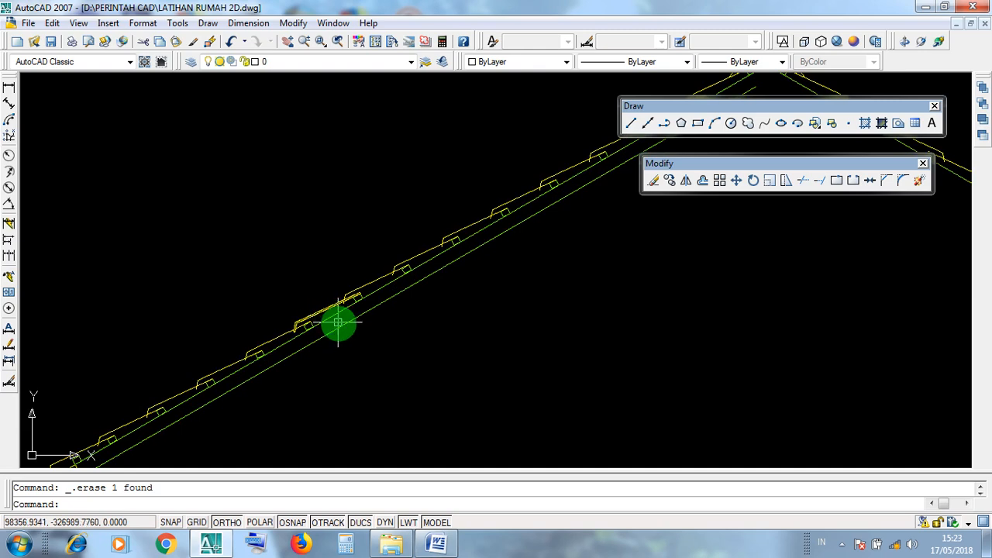
pyautogui.click(329, 319)
pyautogui.scroll(3, 329, 319)
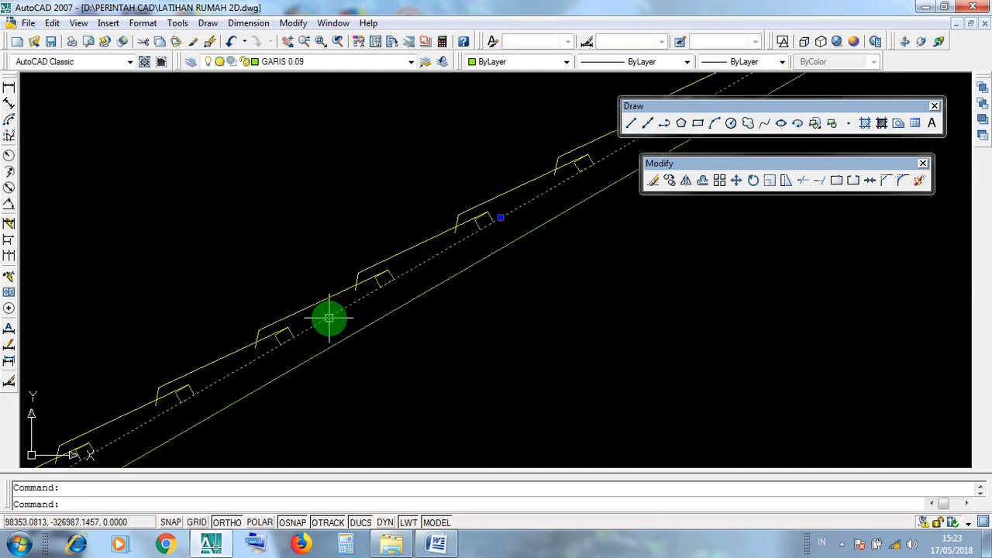
pyautogui.press('Escape')
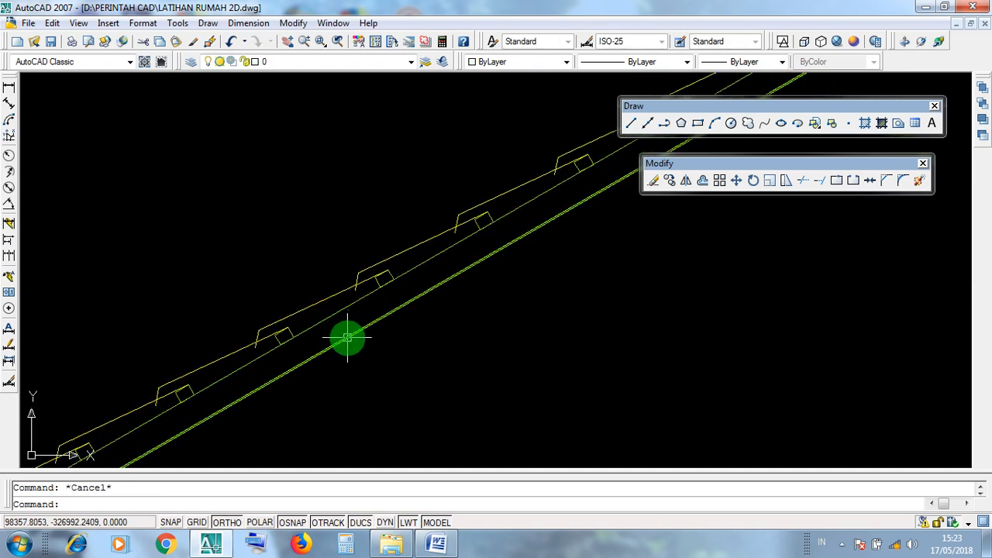
pyautogui.click(347, 337)
pyautogui.scroll(-2, 447, 406)
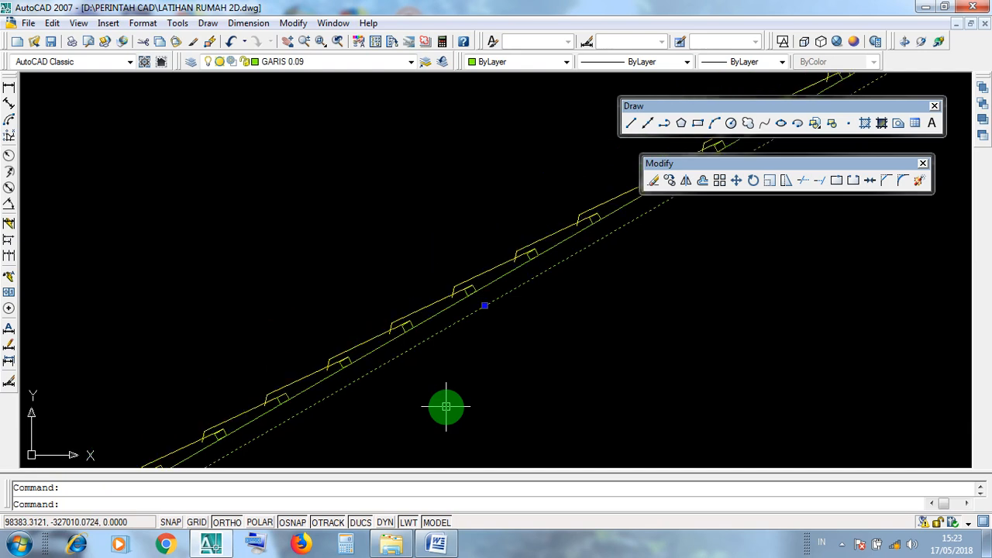
pyautogui.press('Delete')
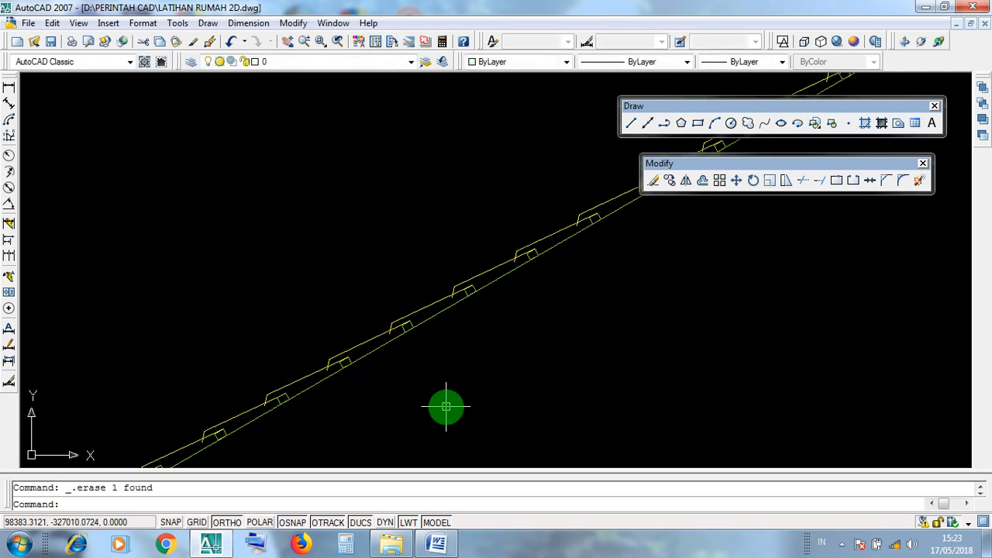
# Step: Examine the right slope's remaining rafter edge line, the simplified house section and the beam sections along its floor
pyautogui.scroll(-4, 406, 373)
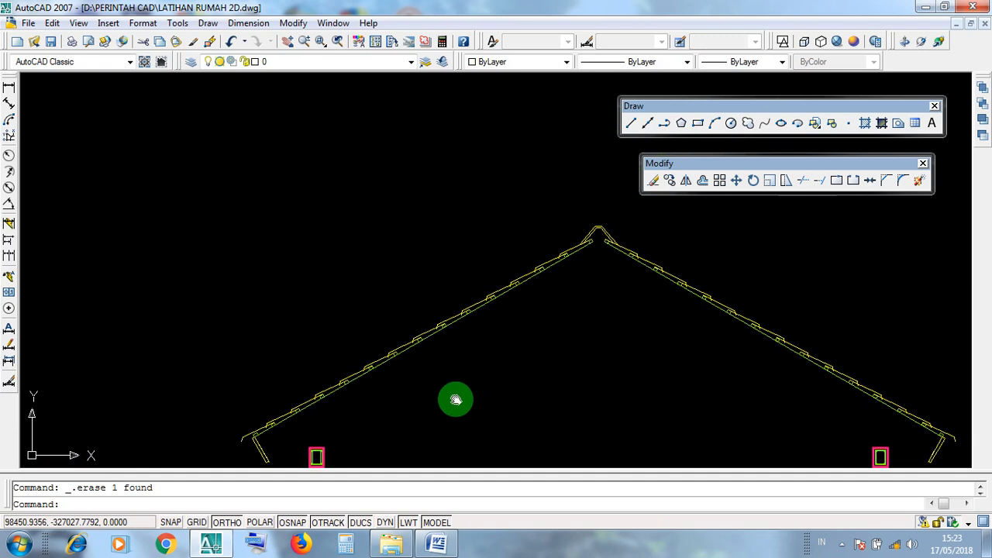
pyautogui.moveTo(471, 402); pyautogui.dragTo(410, 402, button='middle')
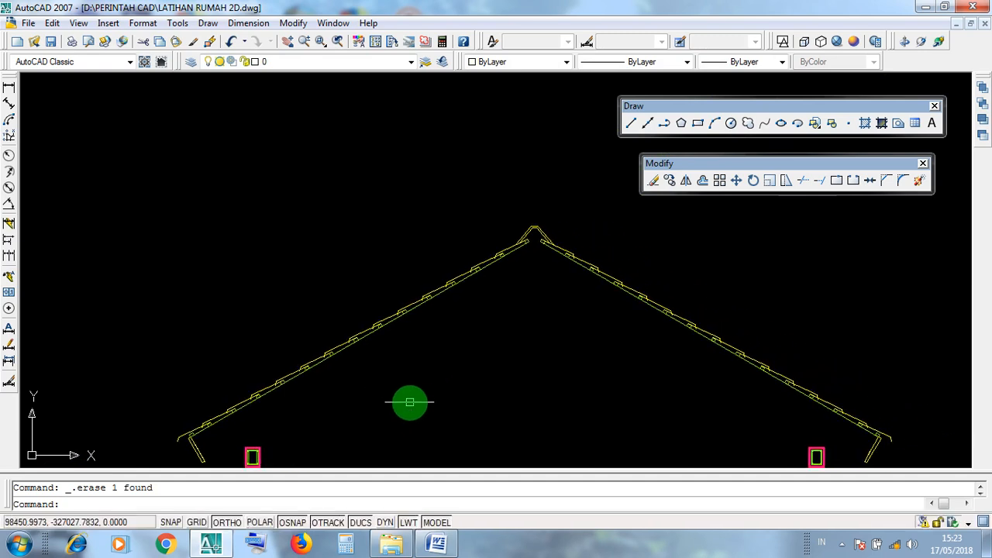
pyautogui.click(582, 267)
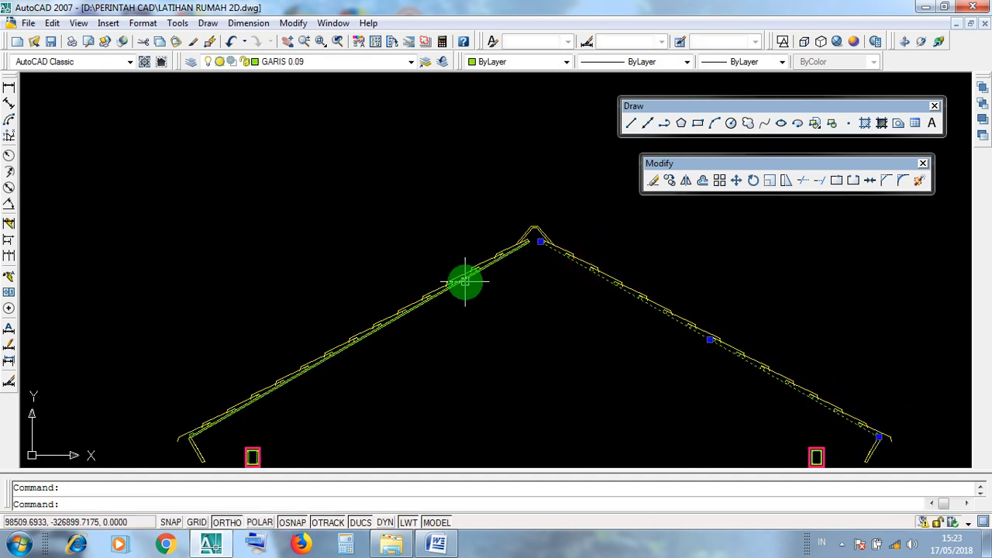
pyautogui.press('Escape')
pyautogui.scroll(3, 419, 310)
pyautogui.scroll(-2, 456, 321)
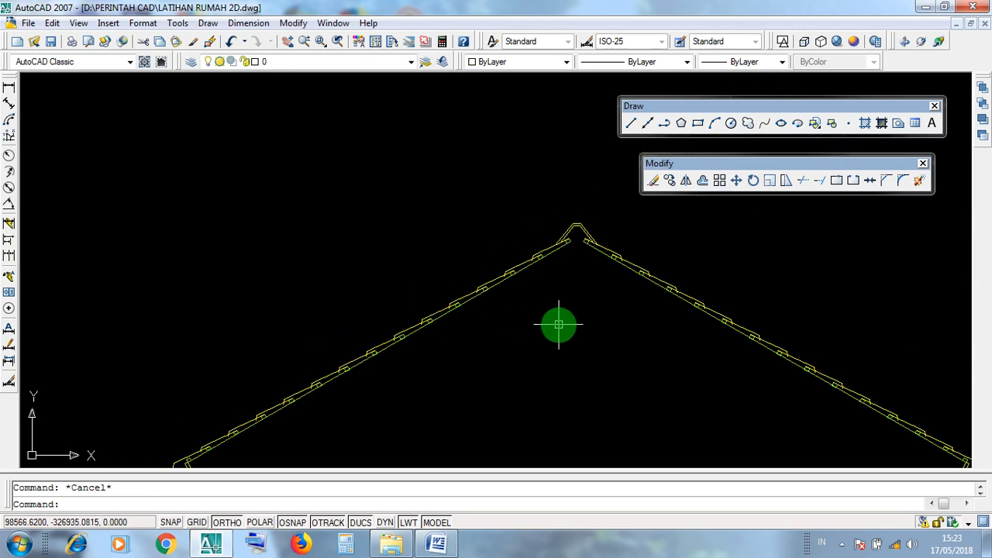
pyautogui.moveTo(559, 325); pyautogui.dragTo(486, 227, button='middle')
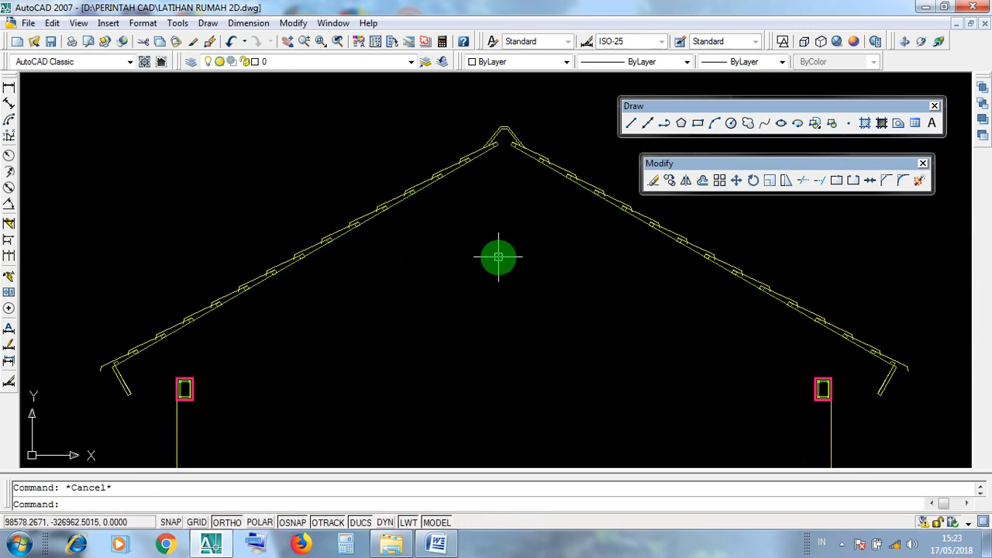
pyautogui.scroll(-2, 499, 257)
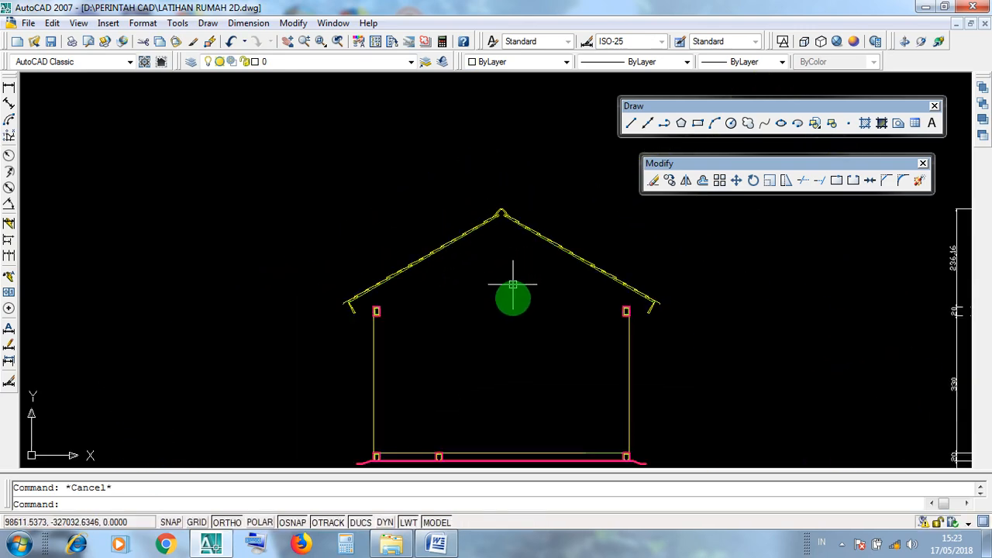
pyautogui.moveTo(514, 281); pyautogui.dragTo(505, 262, button='middle')
pyautogui.scroll(2, 423, 409)
pyautogui.scroll(4, 423, 409)
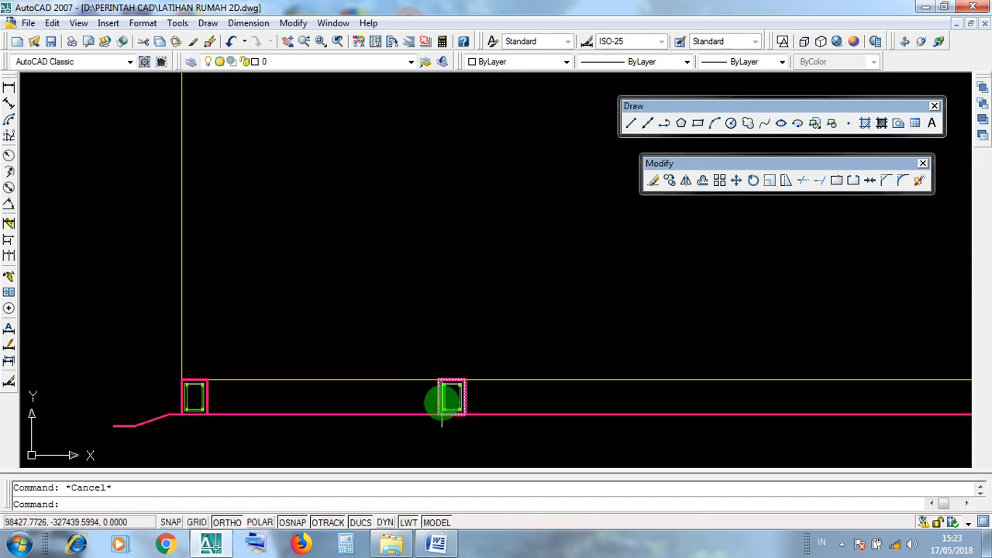
pyautogui.click(407, 329)
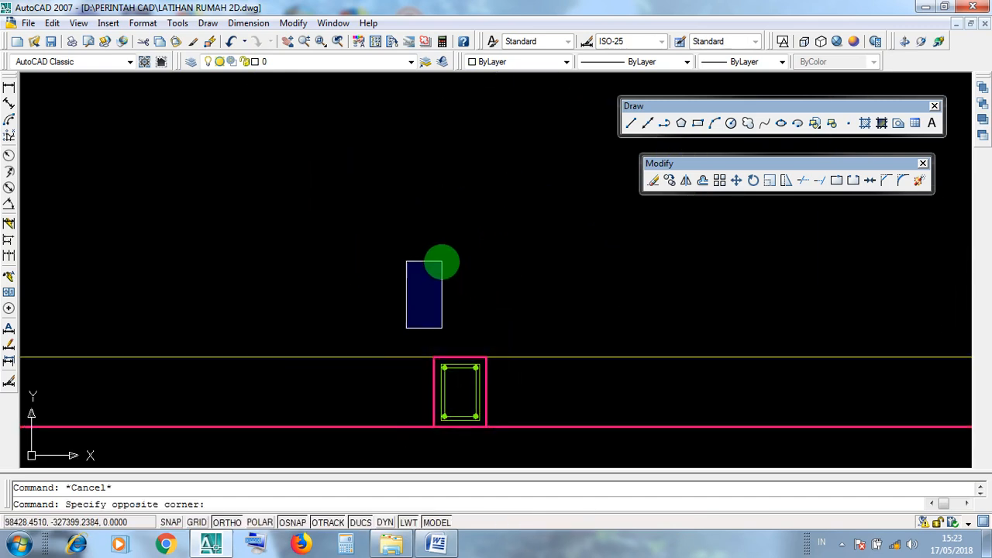
pyautogui.click(454, 297)
pyautogui.scroll(-4, 465, 398)
pyautogui.moveTo(393, 237); pyautogui.dragTo(445, 419, button='middle')
pyautogui.scroll(2, 371, 275)
pyautogui.click(377, 258)
pyautogui.click(387, 245)
pyautogui.scroll(-4, 498, 312)
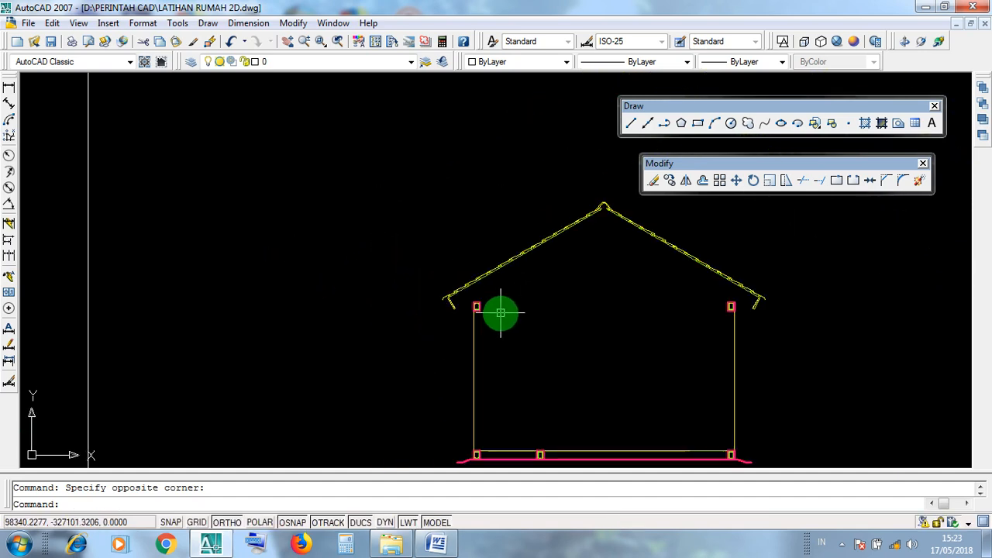
pyautogui.moveTo(541, 356); pyautogui.dragTo(474, 330, button='middle')
pyautogui.scroll(3, 474, 330)
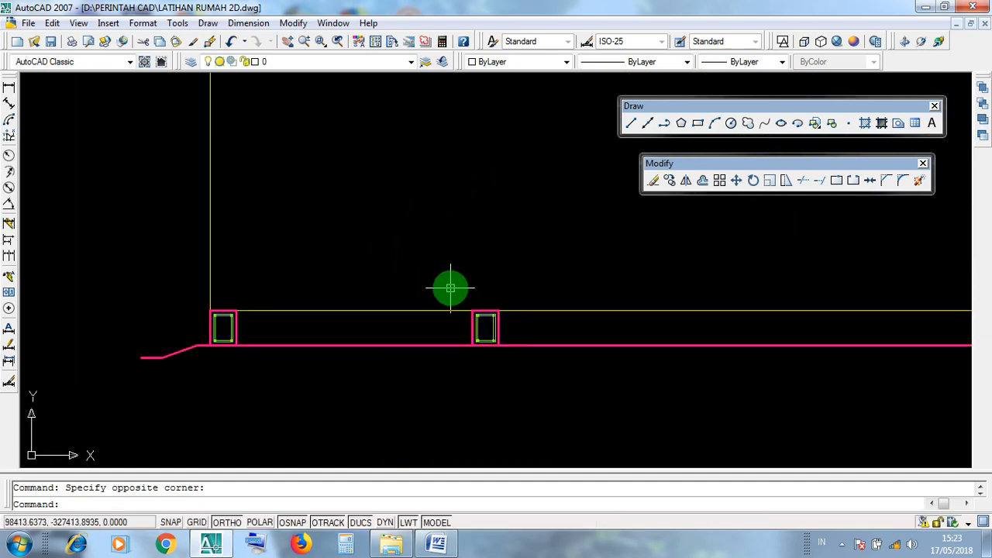
pyautogui.scroll(1, 512, 357)
# Step: Try enclosing the middle floor beam section with selection windows drawn between opposite corners
pyautogui.click(557, 403)
pyautogui.click(396, 233)
pyautogui.click(383, 225)
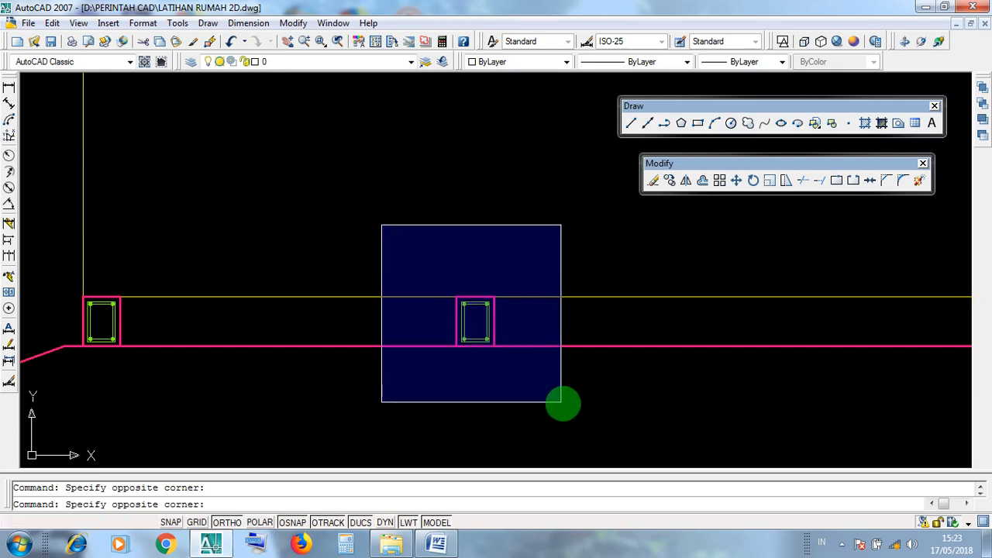
pyautogui.click(568, 405)
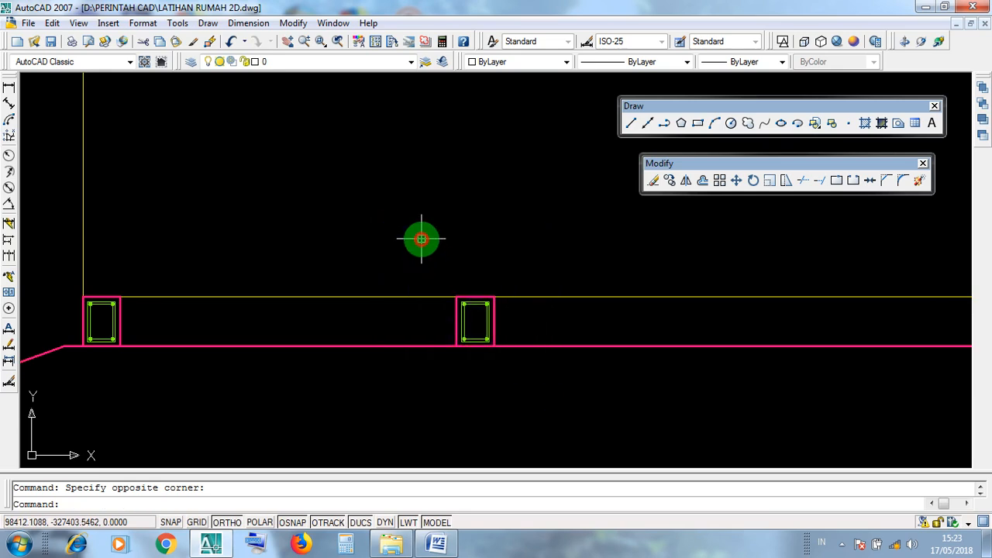
pyautogui.click(582, 412)
pyautogui.click(546, 396)
pyautogui.click(345, 183)
pyautogui.click(411, 203)
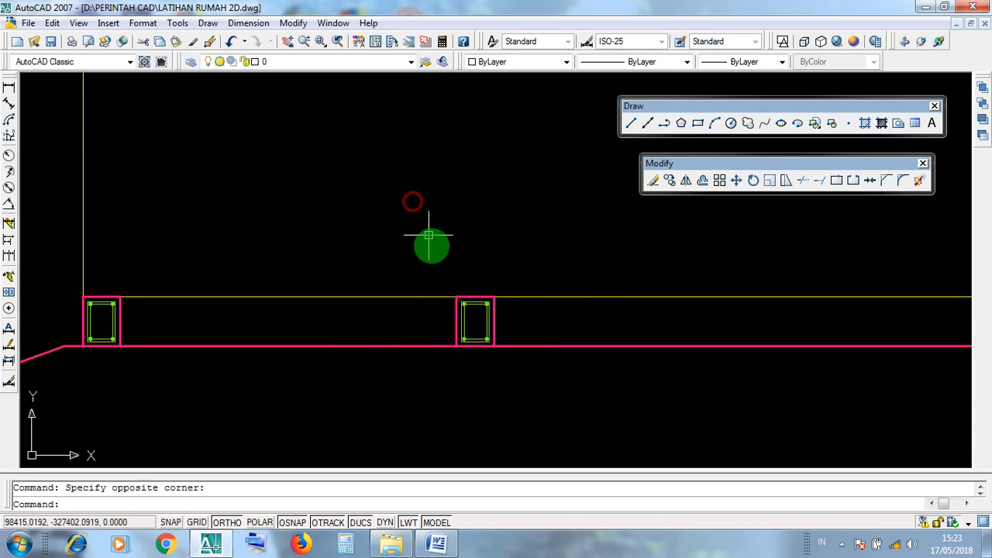
# Step: Erase all five reinforced beam sections: the three along the floor and the two at the tops of the outer walls
pyautogui.click(375, 235)
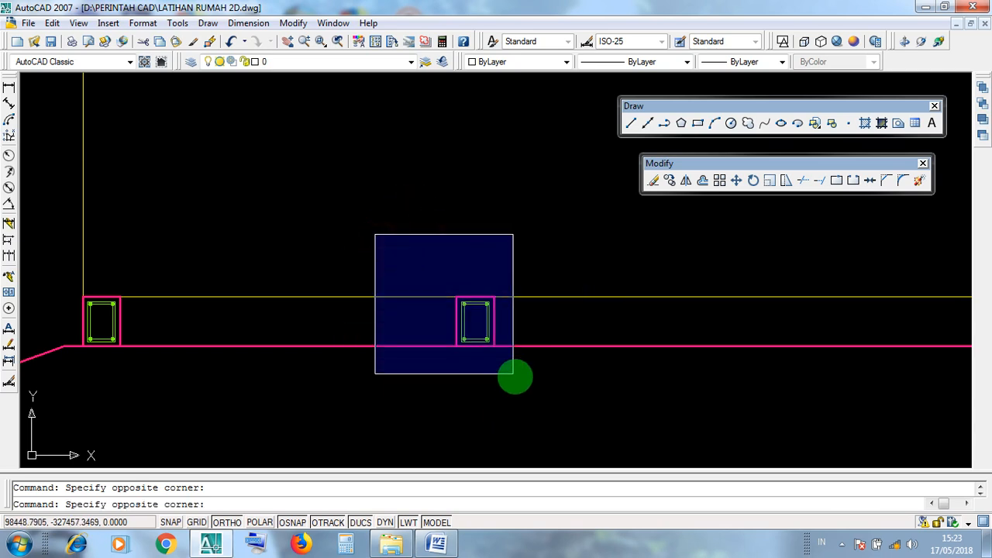
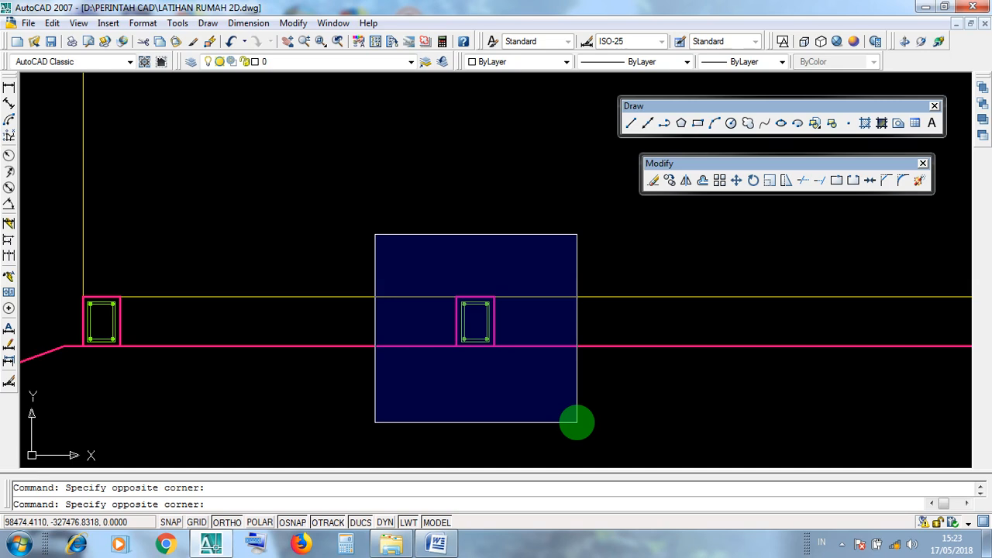
pyautogui.click(577, 422)
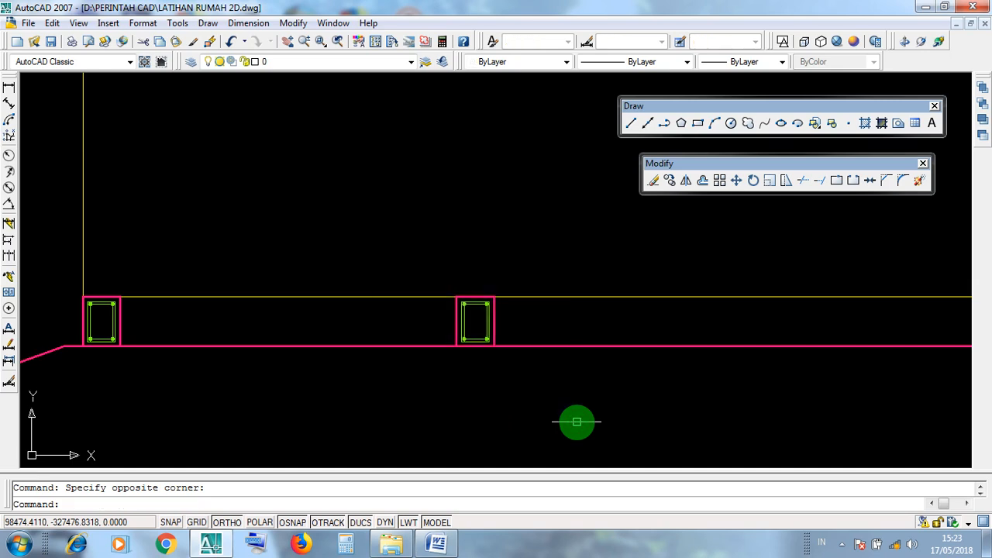
pyautogui.moveTo(90, 286); pyautogui.dragTo(263, 316, button='middle')
pyautogui.click(196, 263)
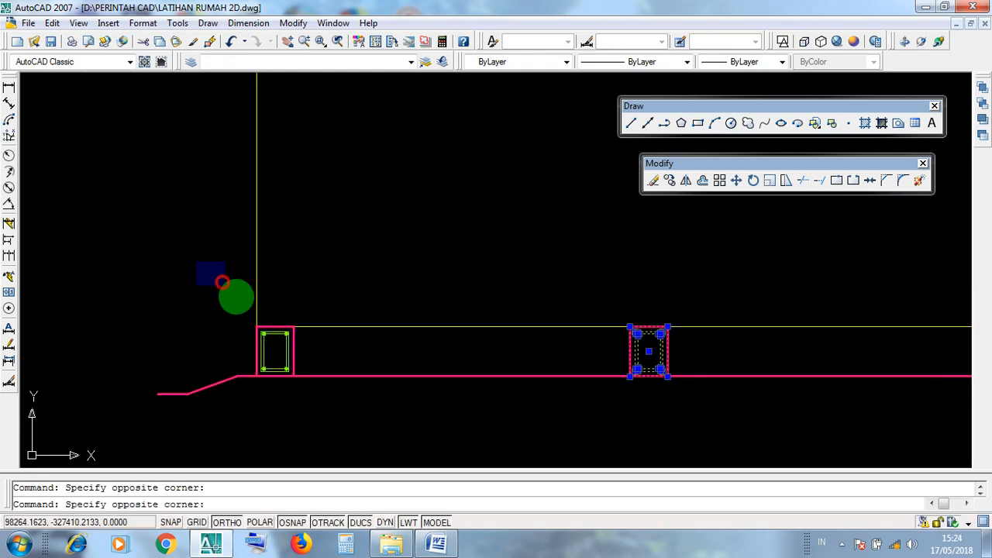
pyautogui.click(348, 407)
pyautogui.scroll(-2, 339, 377)
pyautogui.moveTo(666, 384); pyautogui.dragTo(401, 390, button='middle')
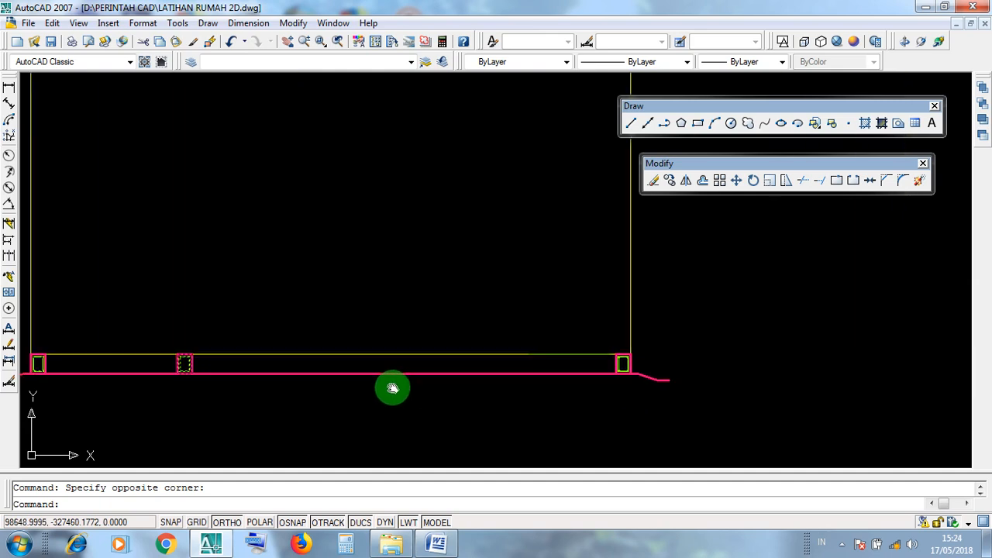
pyautogui.scroll(5, 644, 357)
pyautogui.click(472, 318)
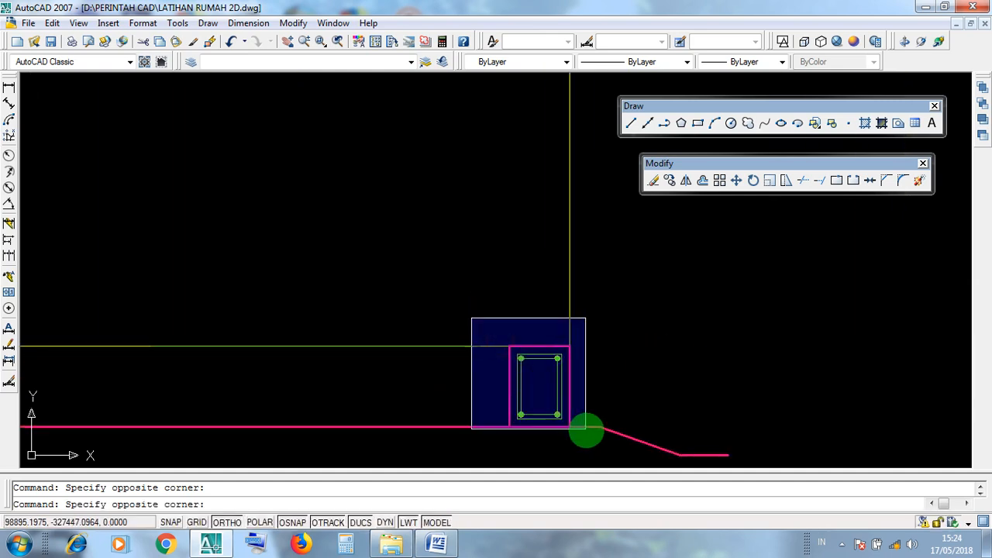
pyautogui.click(605, 451)
pyautogui.scroll(-5, 584, 407)
pyautogui.moveTo(570, 272); pyautogui.dragTo(570, 479, button='middle')
pyautogui.scroll(3, 561, 254)
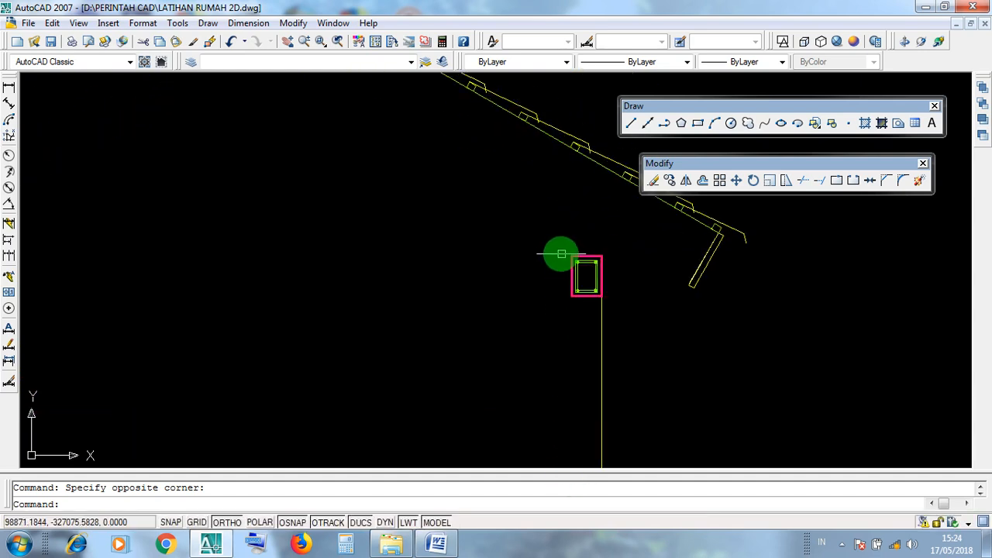
pyautogui.click(550, 235)
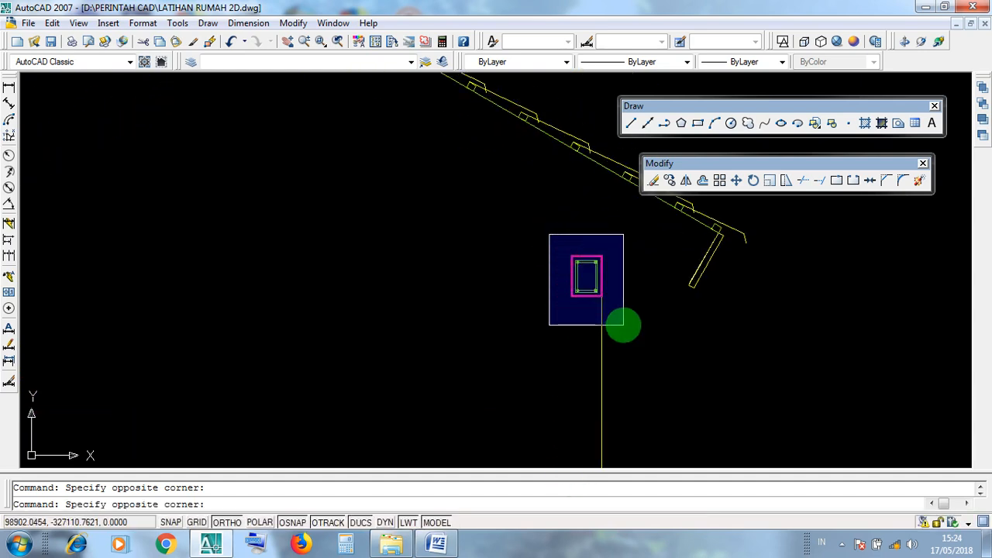
pyautogui.click(623, 325)
pyautogui.scroll(-5, 625, 323)
pyautogui.scroll(5, 120, 290)
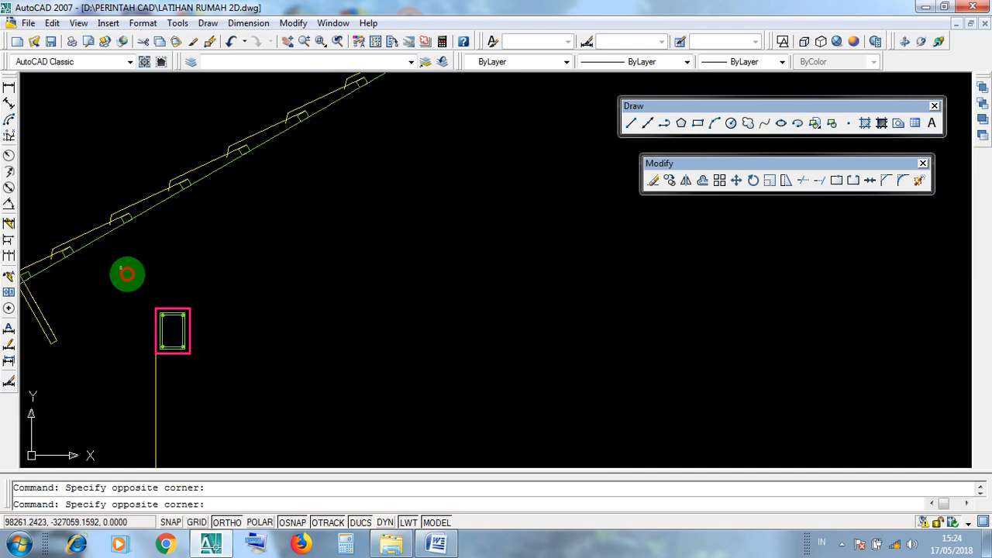
pyautogui.click(121, 268)
pyautogui.click(234, 373)
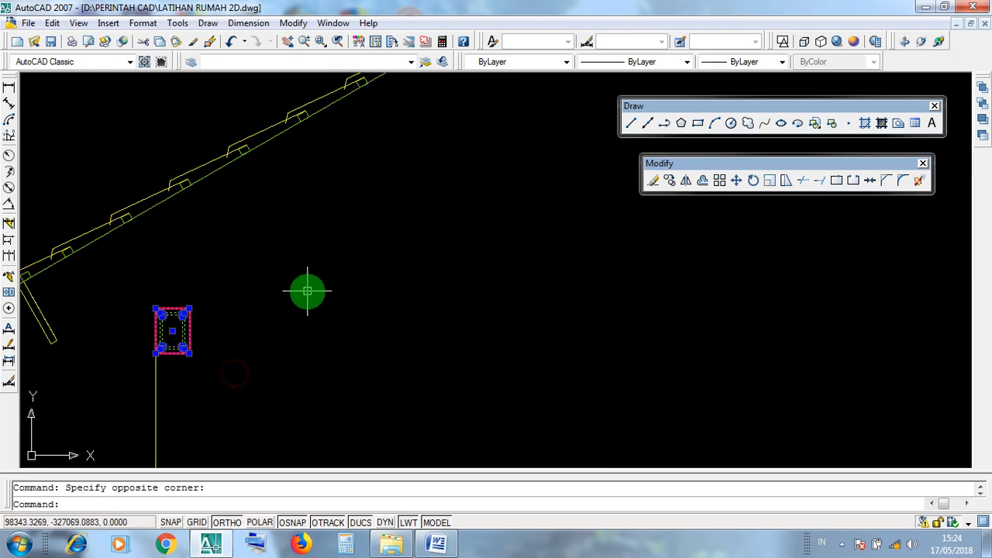
pyautogui.scroll(-3, 306, 290)
pyautogui.moveTo(326, 303); pyautogui.dragTo(400, 276, button='middle')
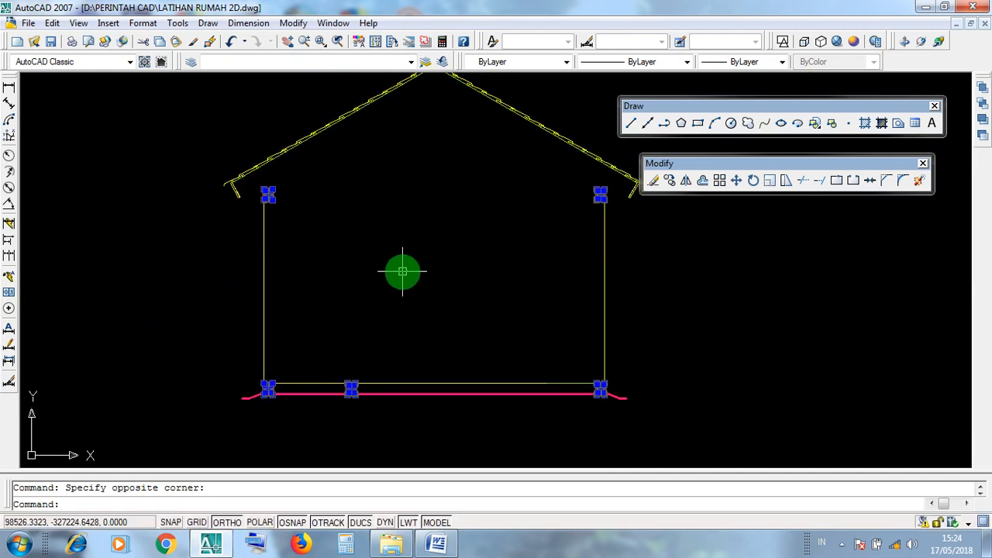
pyautogui.press('Delete')
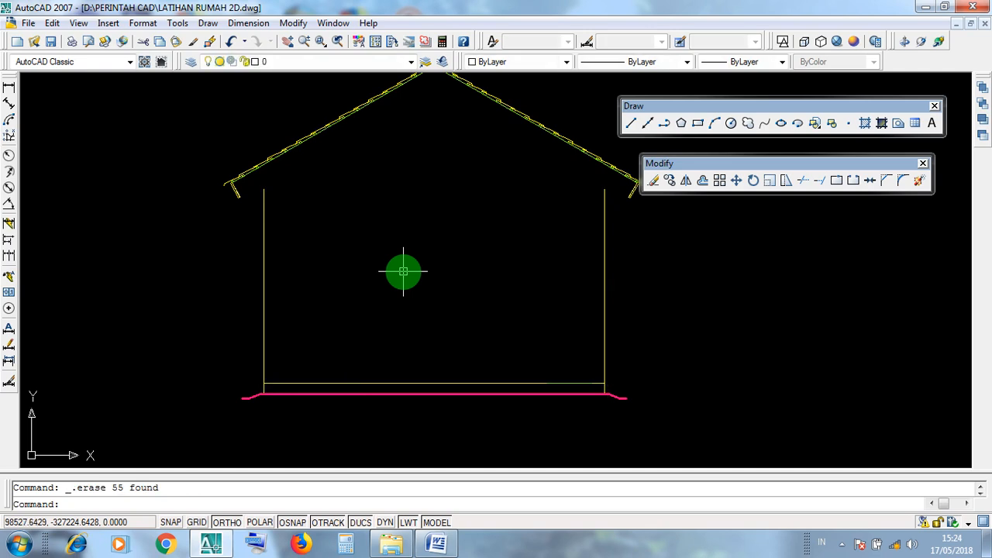
# Step: Examine the outer wall, floor and ground lines where they meet at the house's lower right corner by highlighting them
pyautogui.scroll(4, 605, 390)
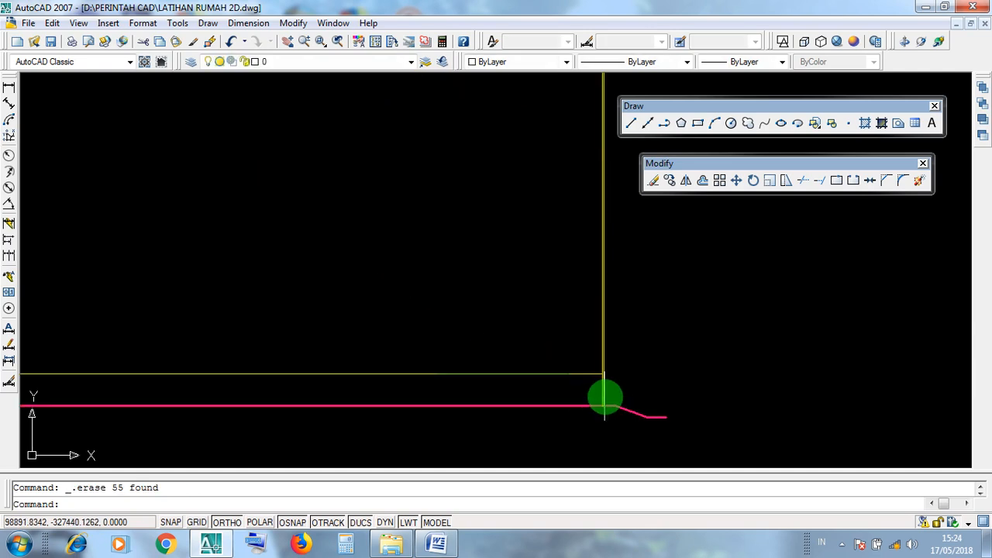
pyautogui.click(635, 431)
pyautogui.click(573, 353)
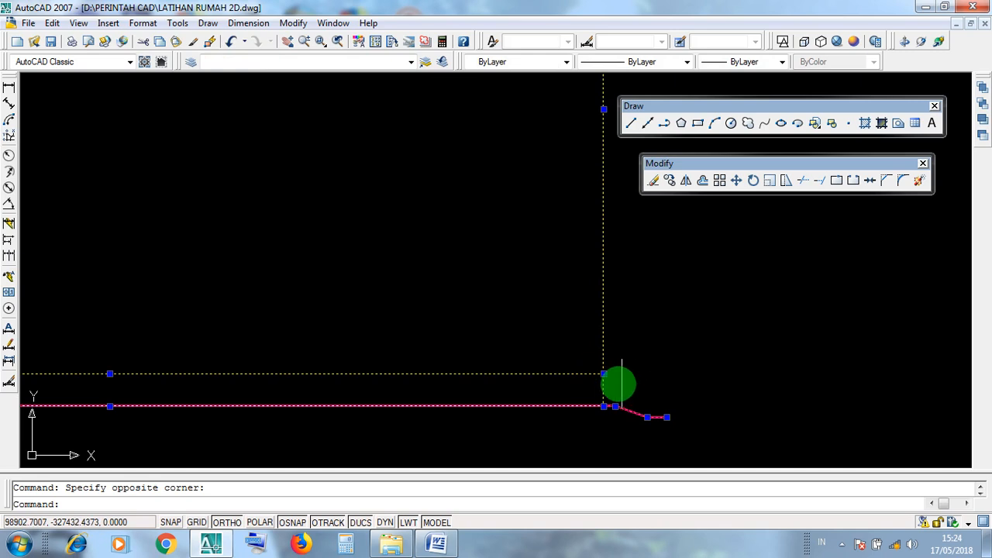
pyautogui.press('Escape')
pyautogui.click(511, 326)
pyautogui.click(636, 436)
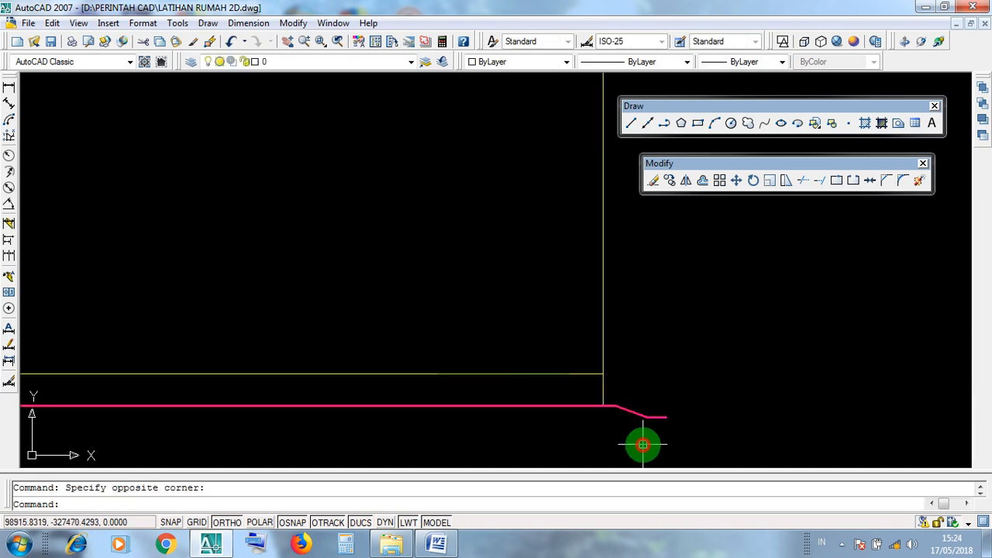
pyautogui.scroll(-4, 629, 443)
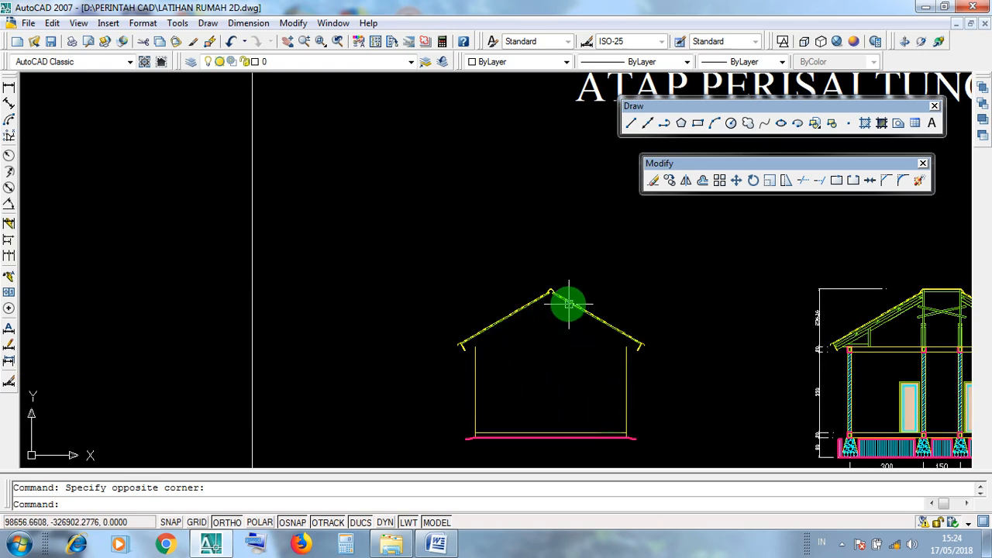
# Step: Examine both slopes' rafter edge lines and topmost battens near the ridge by highlighting them
pyautogui.scroll(8, 549, 291)
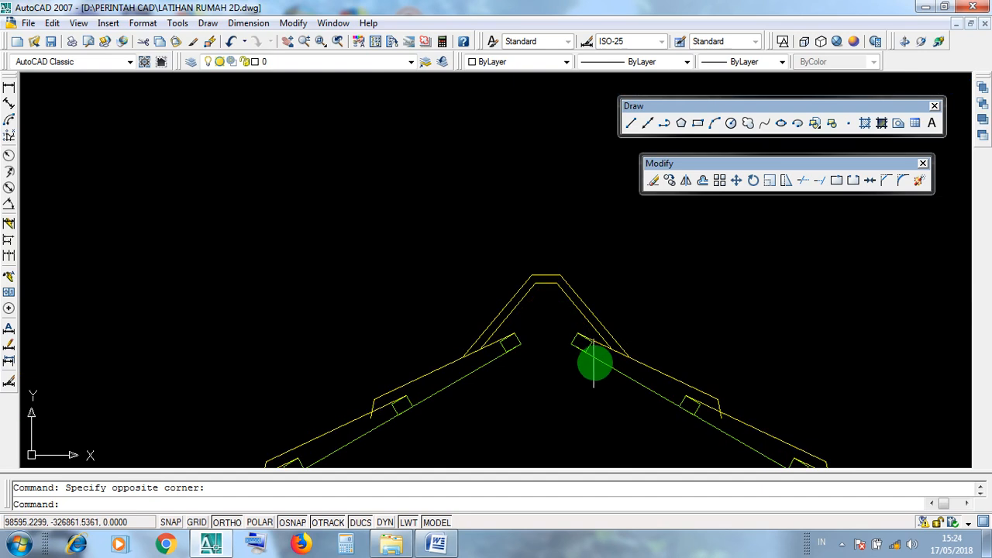
pyautogui.click(590, 358)
pyautogui.click(495, 365)
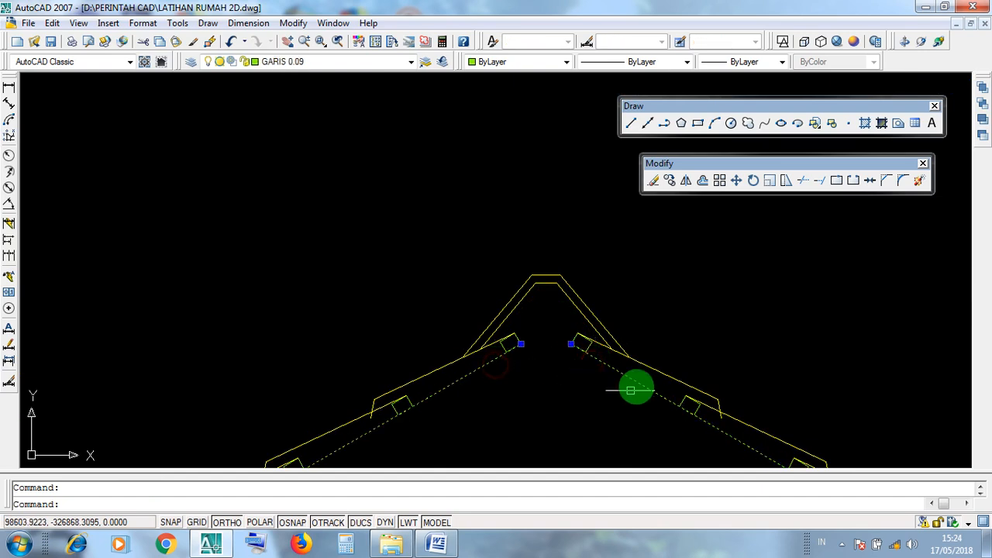
pyautogui.press('Escape')
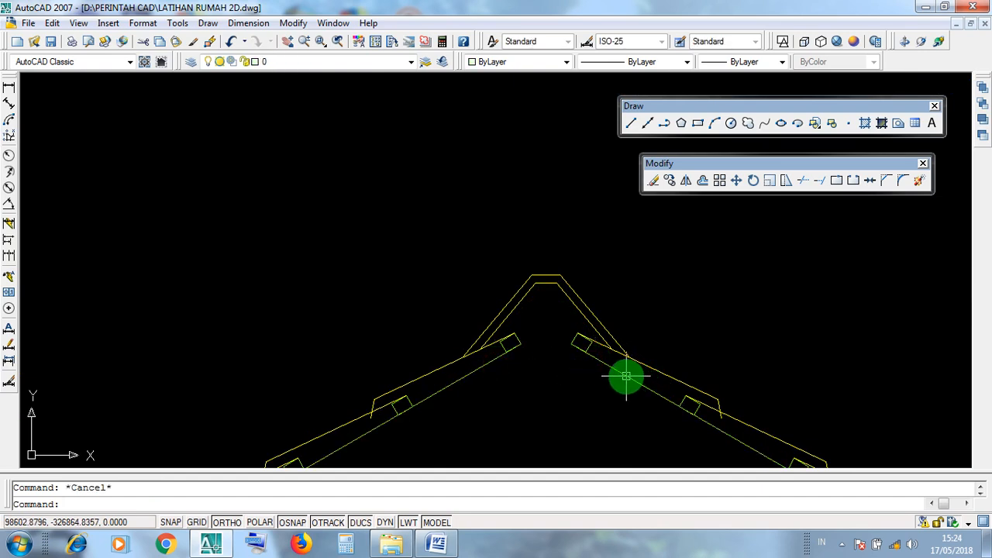
pyautogui.press('Escape')
pyautogui.click(616, 369)
pyautogui.scroll(3, 599, 362)
pyautogui.press('Escape')
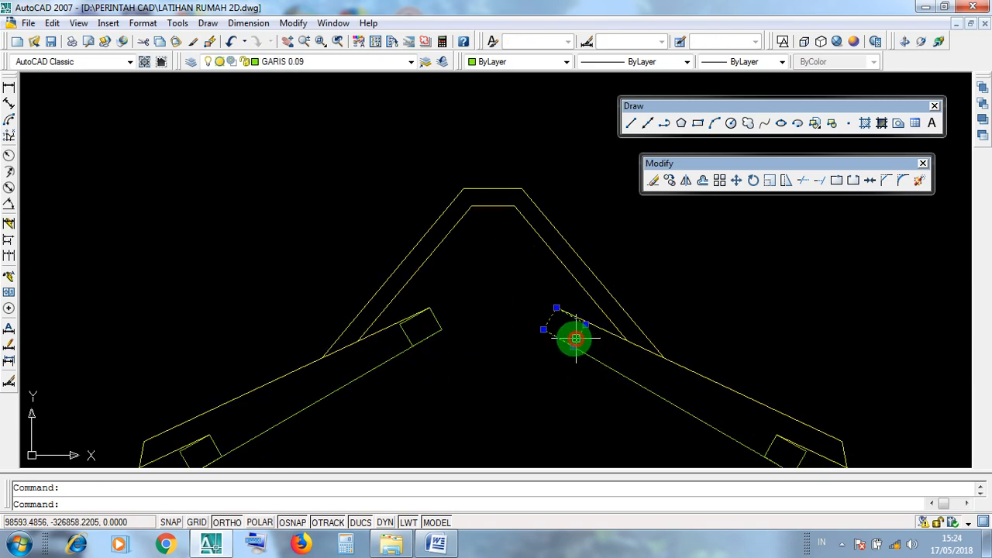
pyautogui.click(406, 336)
pyautogui.press('Escape')
pyautogui.click(380, 370)
pyautogui.click(592, 362)
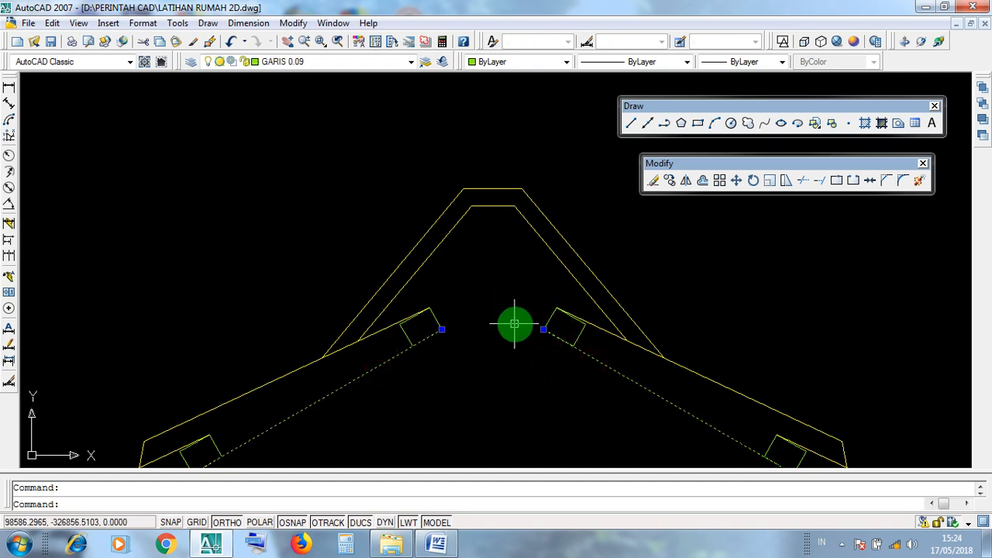
pyautogui.press('Escape')
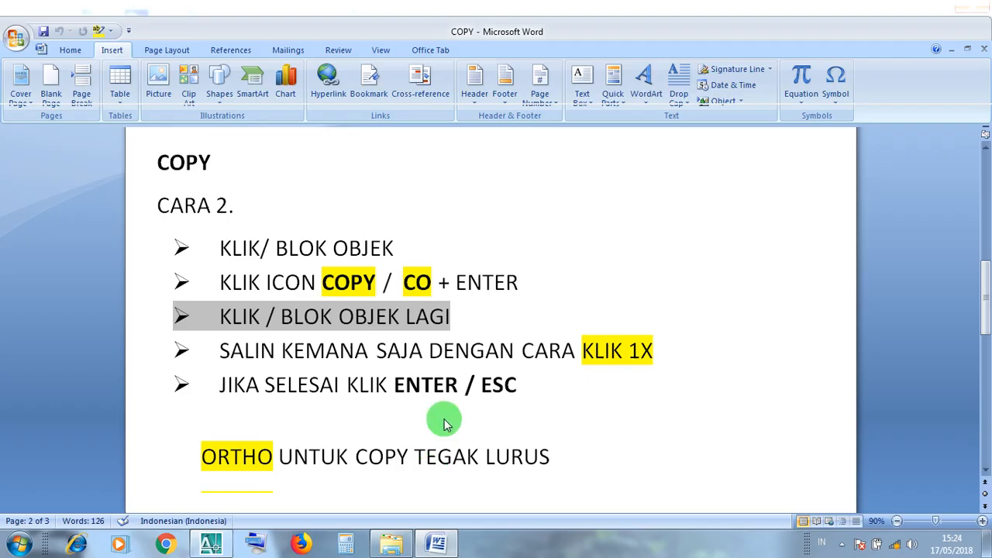
# Step: Open the CHAMFER notes in Word and review the steps of method 1 (BIASA), from starting the command to picking both objects
pyautogui.click(54, 114)
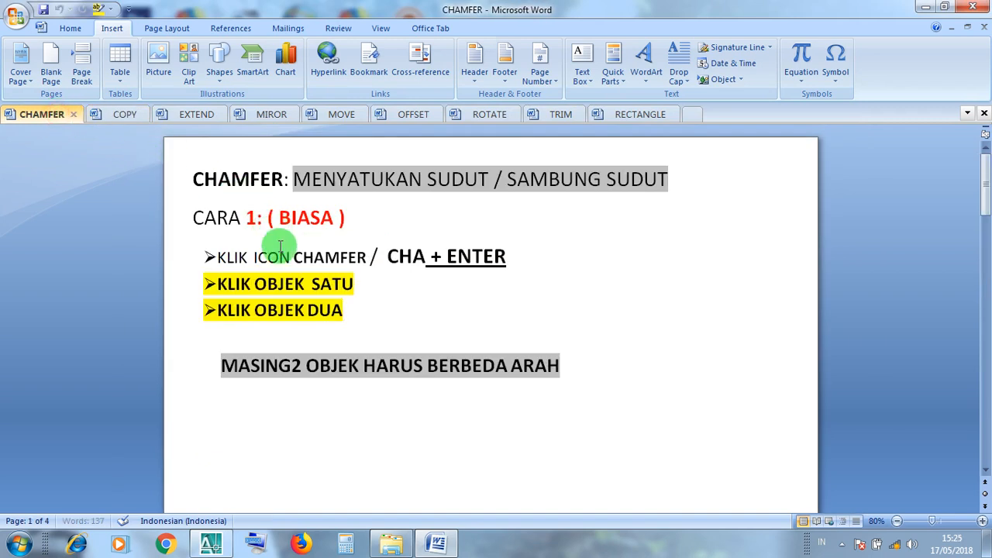
pyautogui.moveTo(368, 258); pyautogui.dragTo(157, 245)
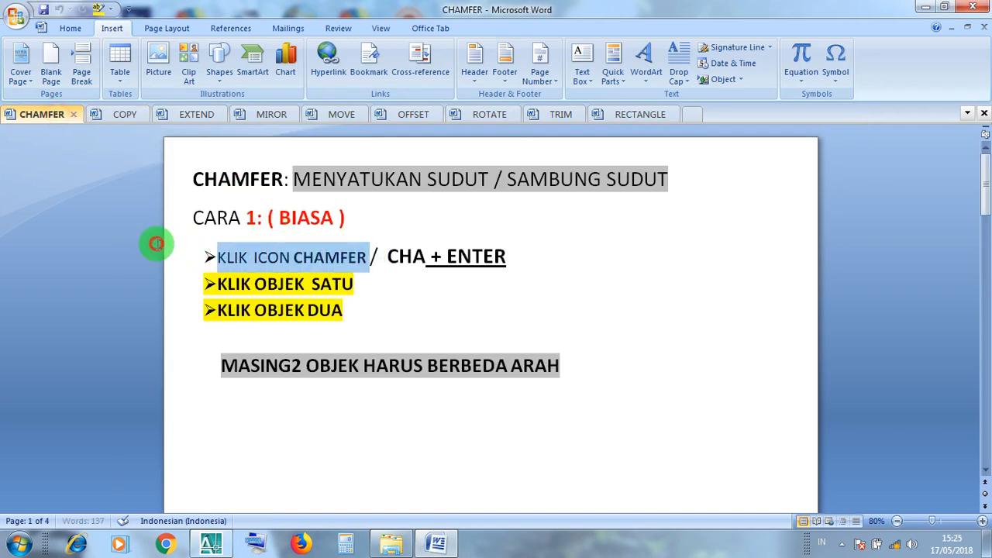
pyautogui.click(401, 260)
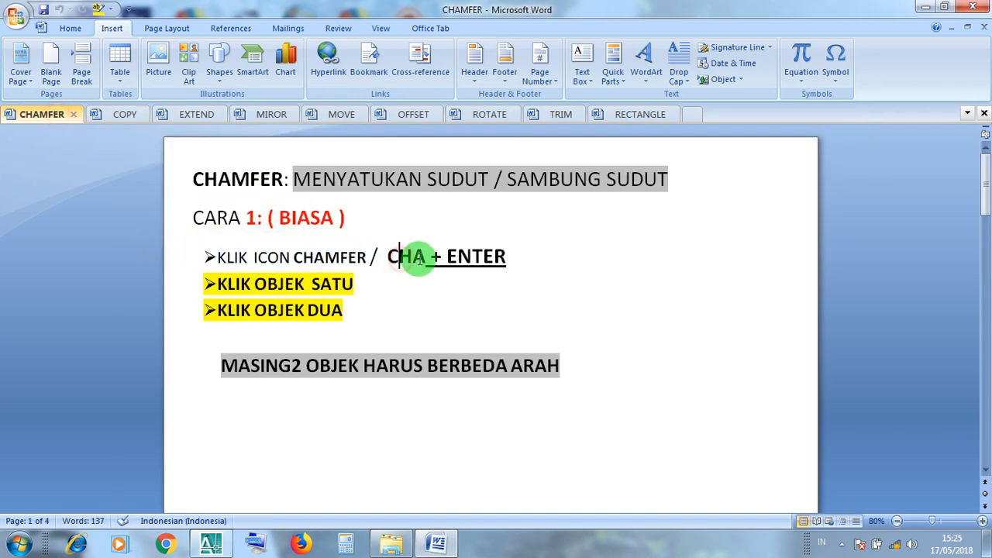
pyautogui.click(286, 308)
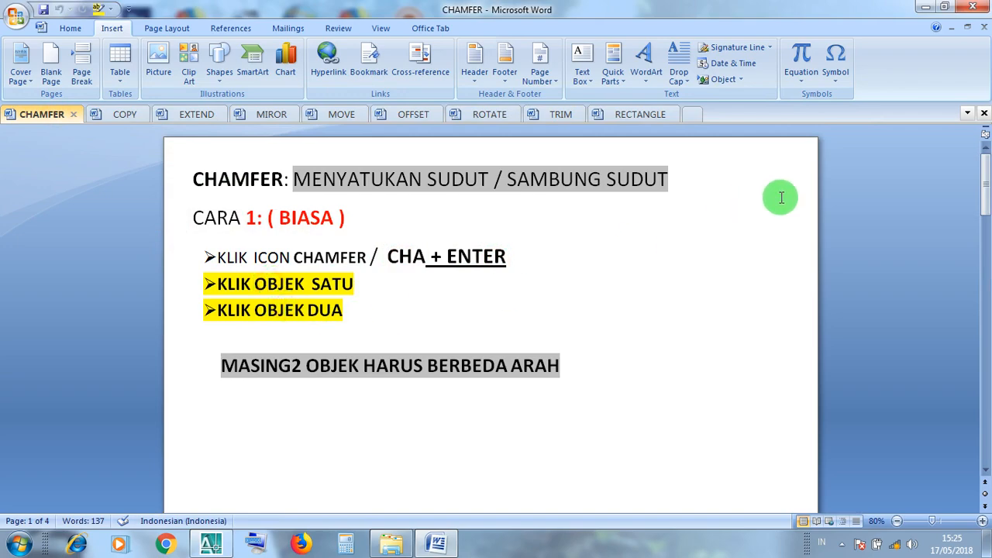
pyautogui.click(927, 11)
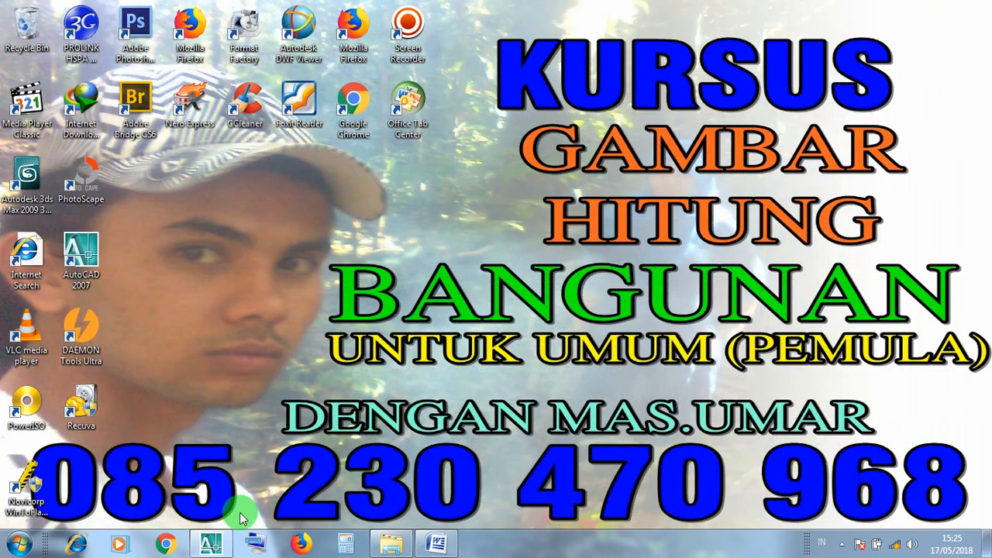
# Step: Switch to AutoCAD and examine the gap at the ridge by highlighting the lower roof line of each slope
pyautogui.click(212, 543)
pyautogui.click(518, 350)
pyautogui.click(471, 292)
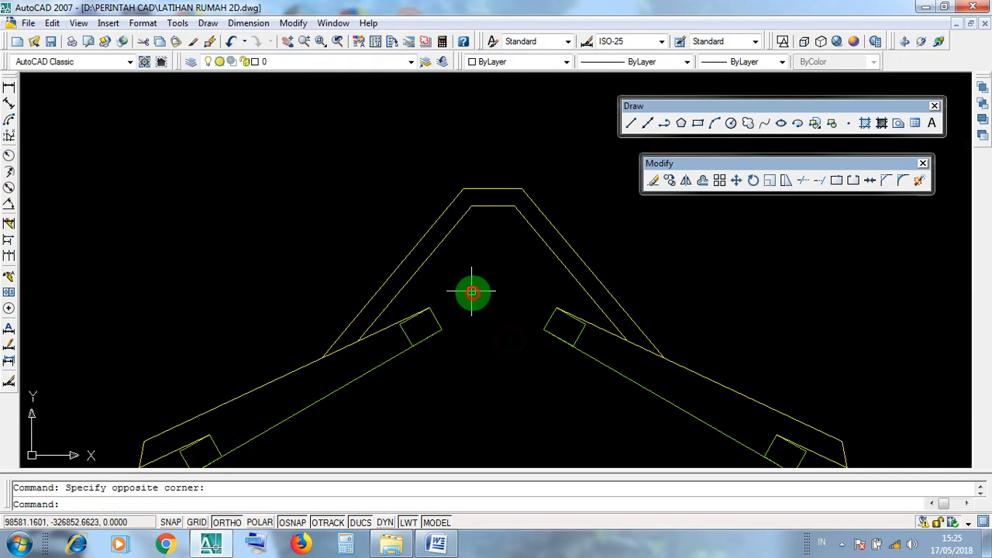
pyautogui.click(589, 357)
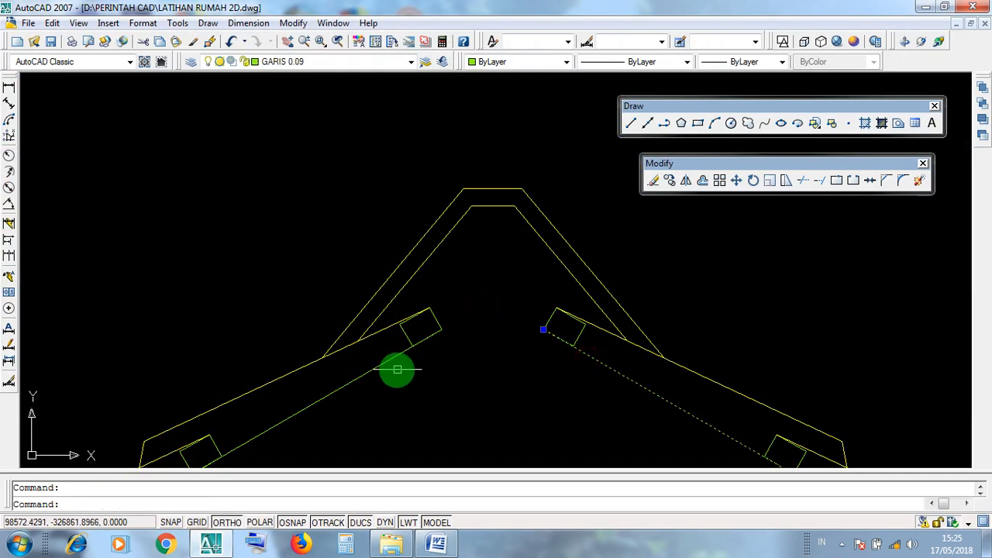
pyautogui.click(385, 369)
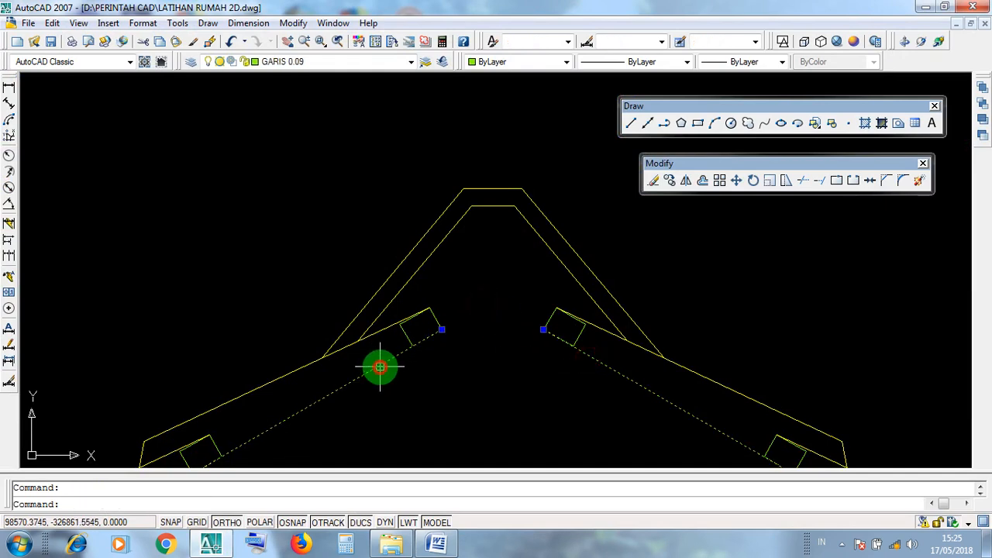
pyautogui.click(499, 302)
pyautogui.click(491, 301)
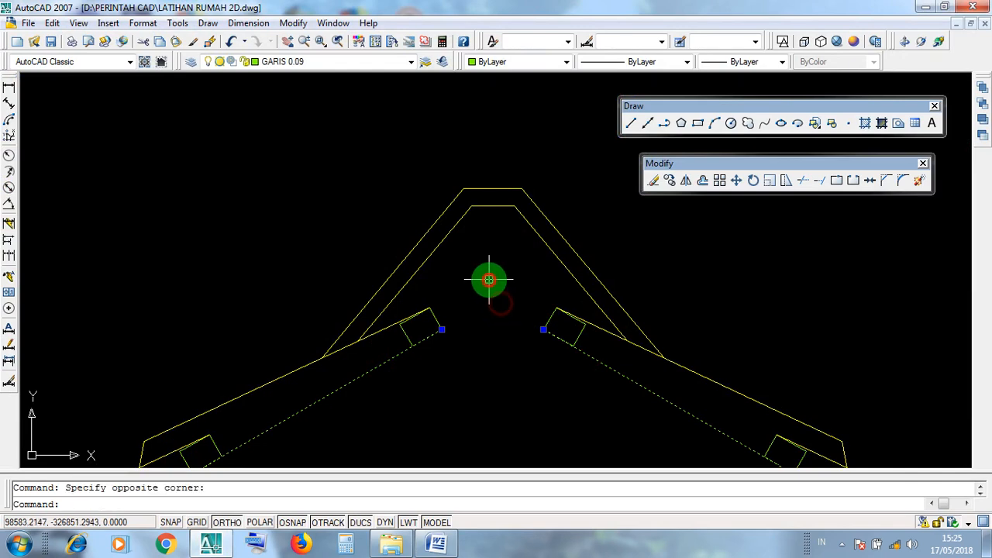
pyautogui.click(501, 300)
pyautogui.click(484, 274)
pyautogui.press('Escape')
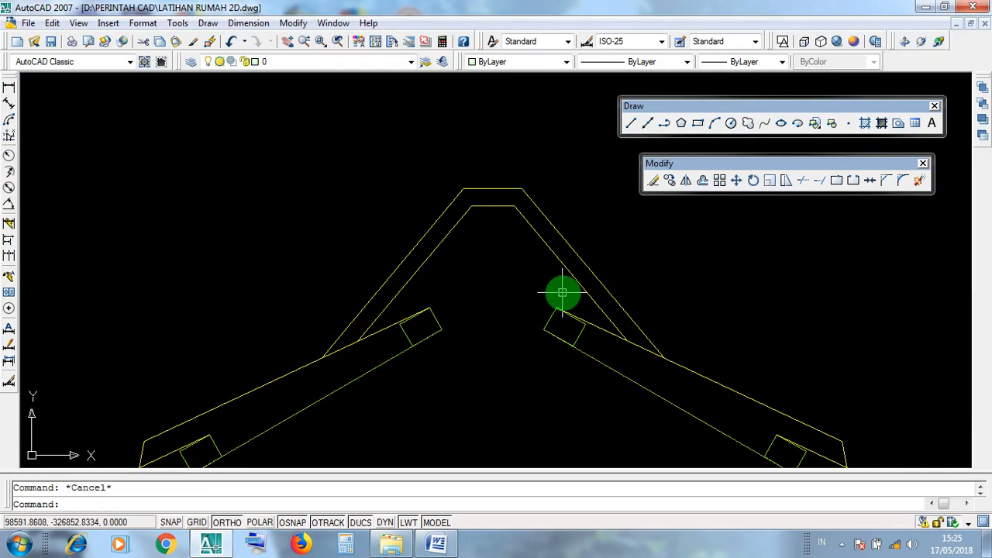
# Step: Chamfer the lower roof lines of the right and left slopes so that they meet in a corner under the ridge
pyautogui.click(888, 186)
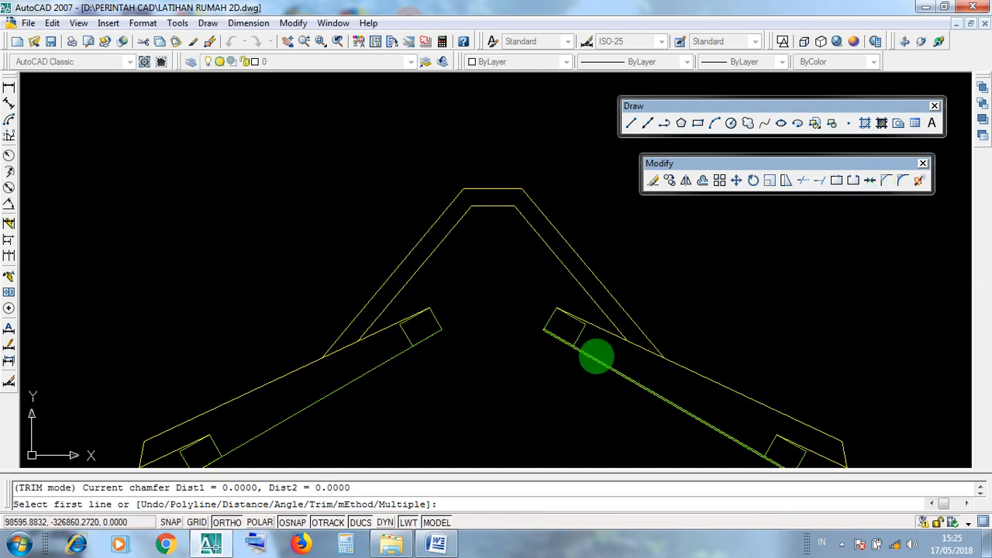
pyautogui.click(599, 359)
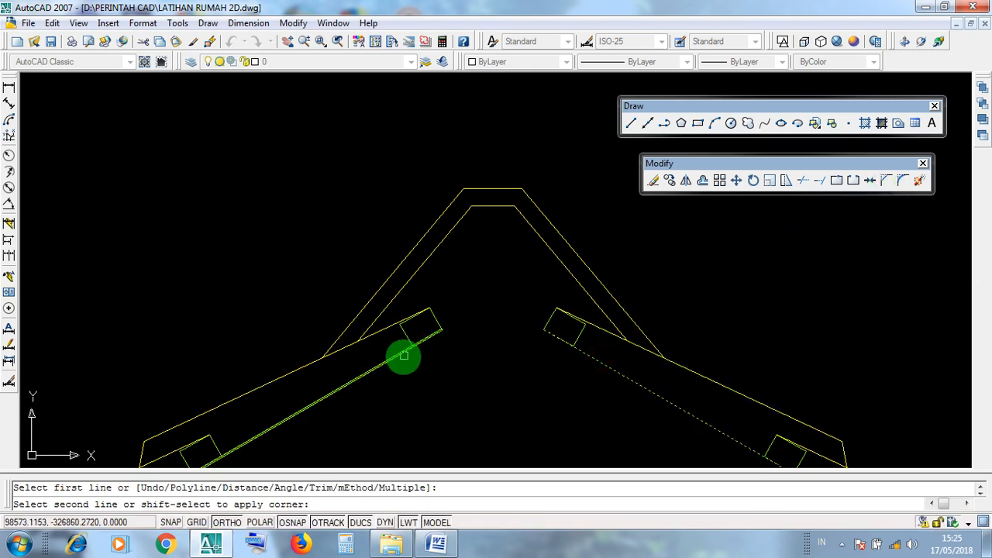
pyautogui.click(397, 355)
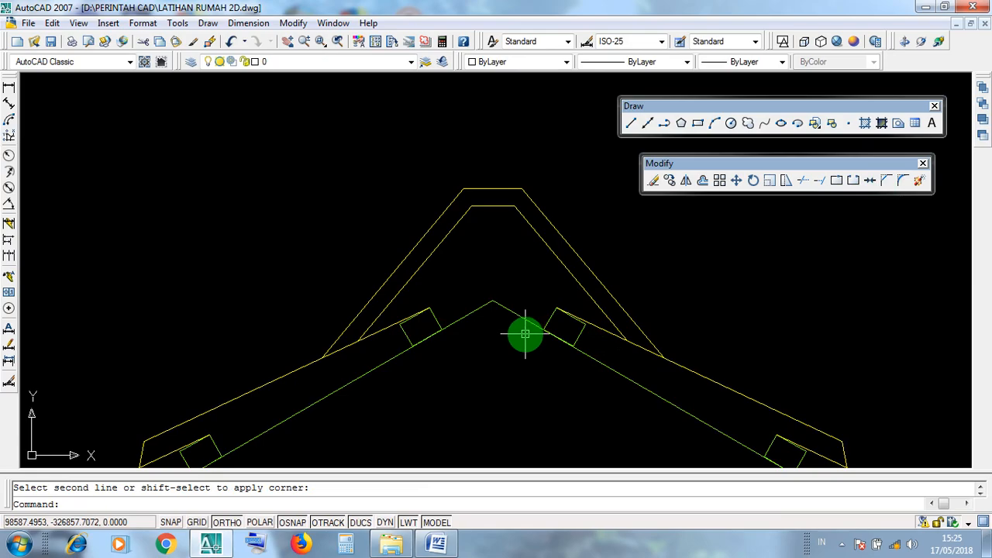
# Step: Review the note in Word's CHAMFER document that the two objects must have different directions, and return to AutoCAD
pyautogui.click(433, 543)
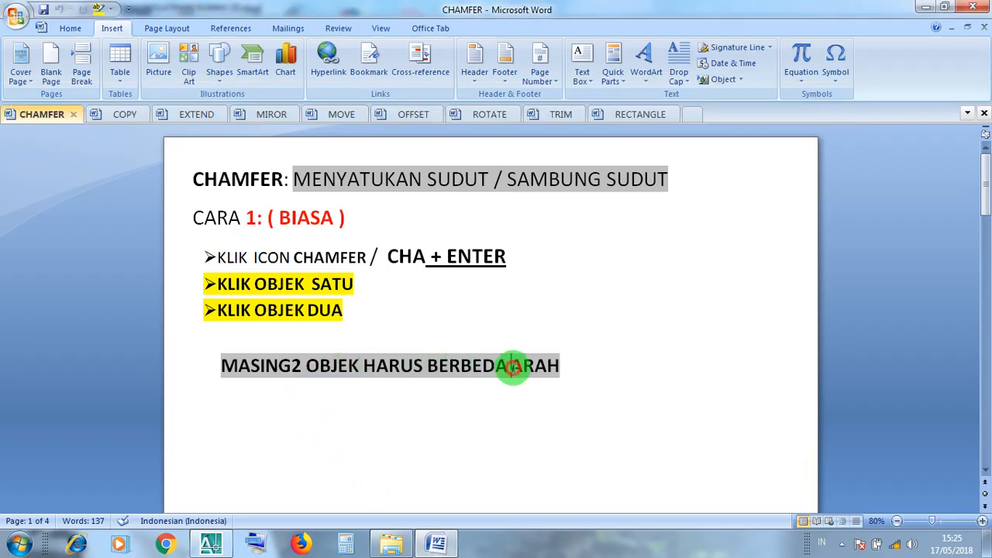
pyautogui.moveTo(214, 358); pyautogui.dragTo(540, 359)
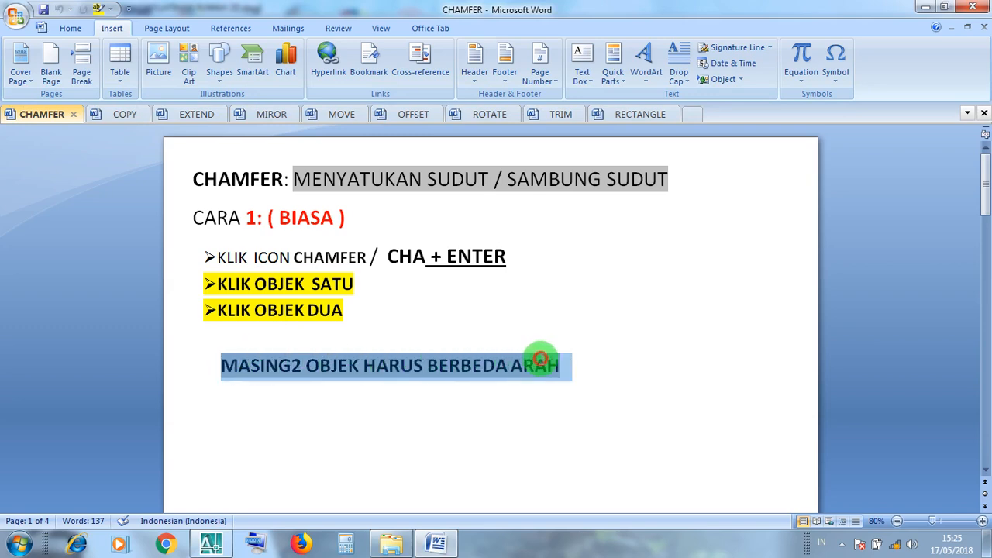
pyautogui.click(594, 403)
pyautogui.click(926, 6)
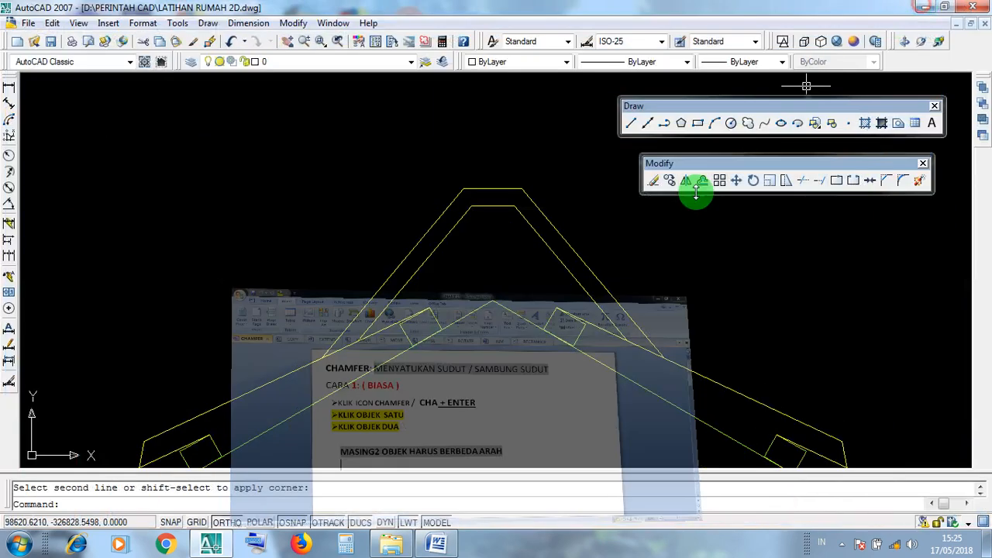
# Step: Examine the corner under the ridge by highlighting the two joined roof lines
pyautogui.click(604, 368)
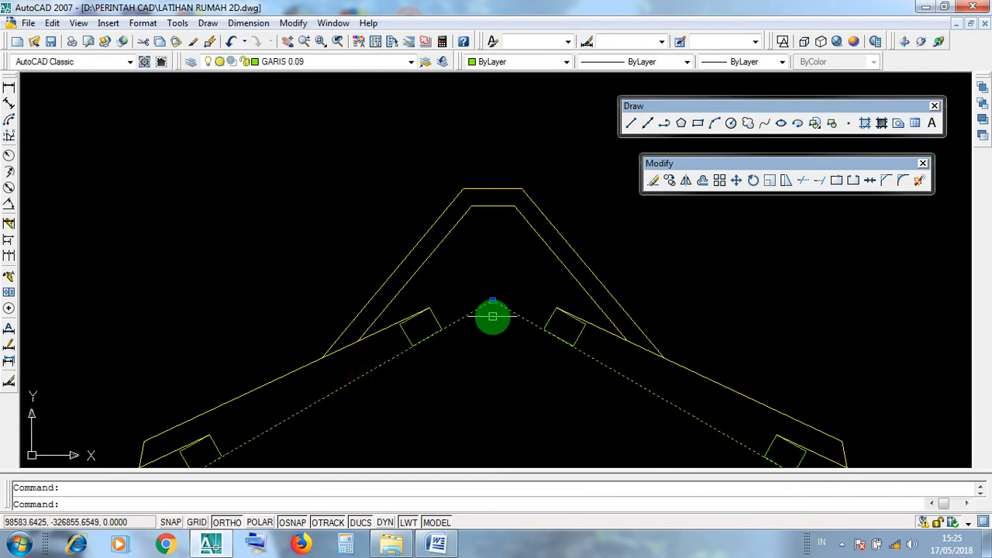
pyautogui.press('Escape')
pyautogui.click(476, 281)
pyautogui.click(517, 332)
pyautogui.scroll(-5, 553, 279)
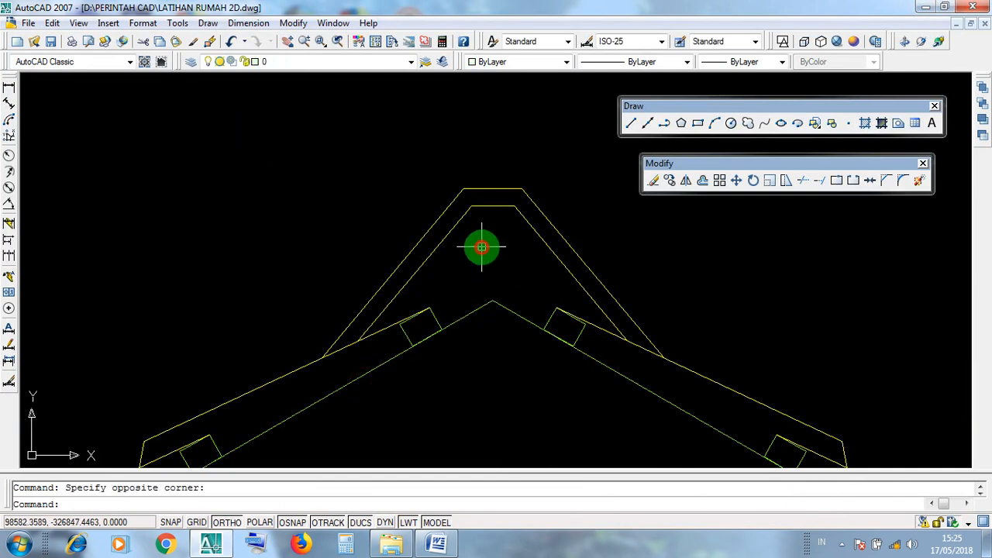
pyautogui.moveTo(568, 291)
pyautogui.mouseDown(button='middle')
pyautogui.moveTo(525, 209)
pyautogui.moveTo(512, 250)
pyautogui.mouseUp(button='middle')
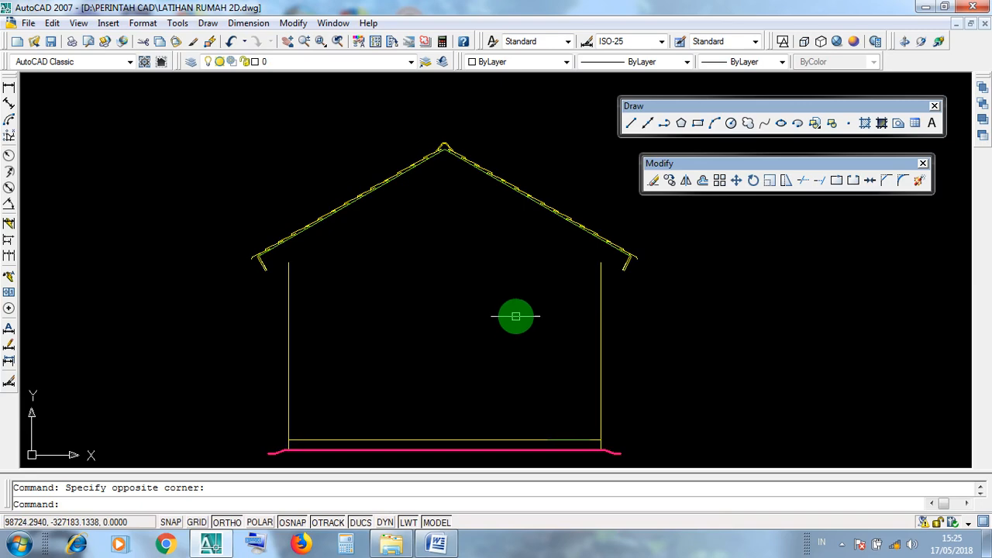
# Step: Compare the simplified house section with its matching copy above the other floor plan
pyautogui.scroll(-8, 516, 314)
pyautogui.scroll(8, 517, 314)
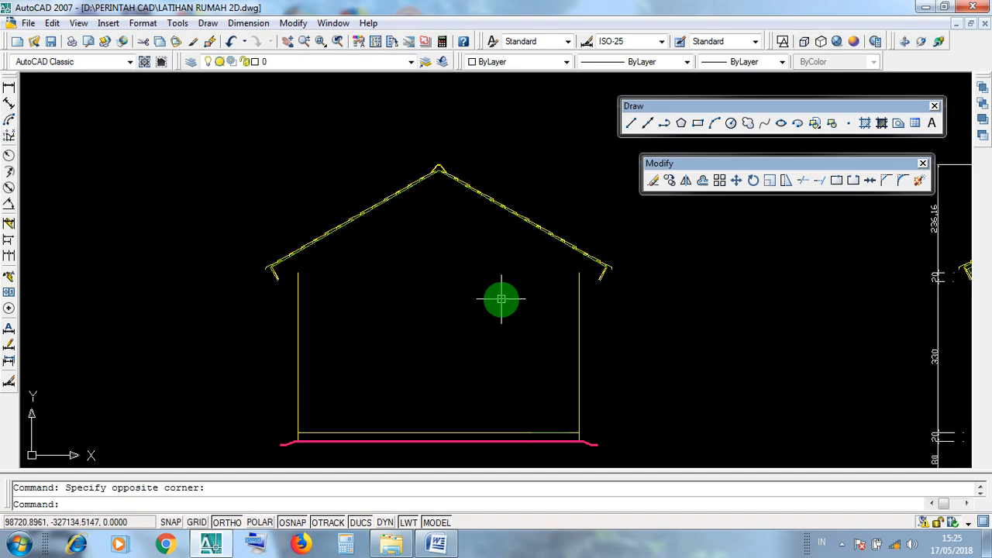
pyautogui.scroll(-8, 501, 300)
pyautogui.scroll(8, 273, 308)
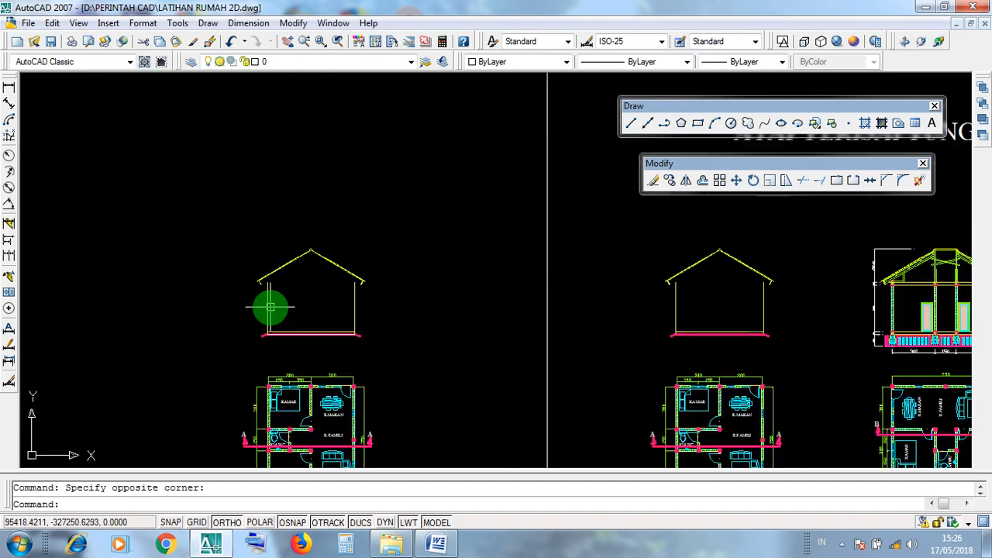
pyautogui.scroll(-5, 274, 308)
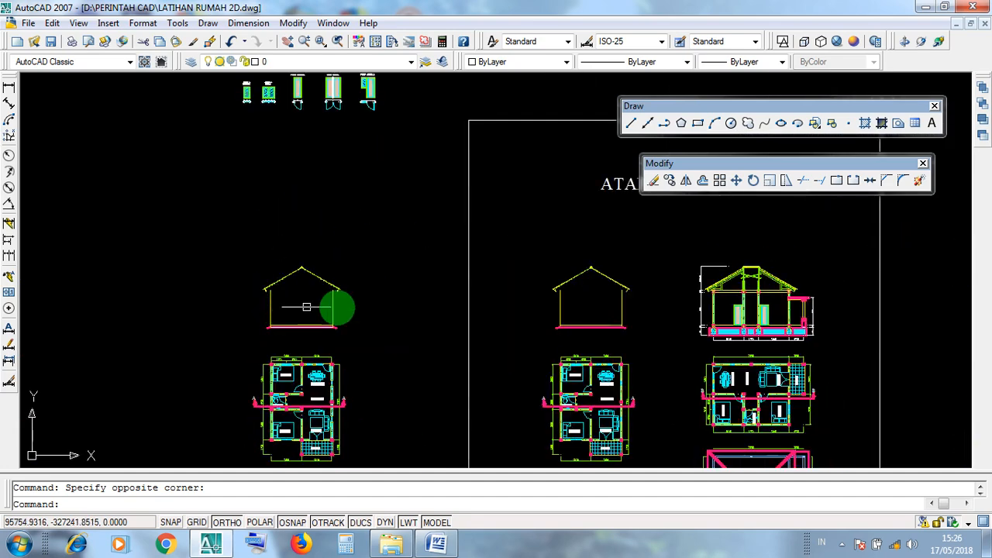
pyautogui.scroll(5, 636, 306)
pyautogui.scroll(2, 584, 314)
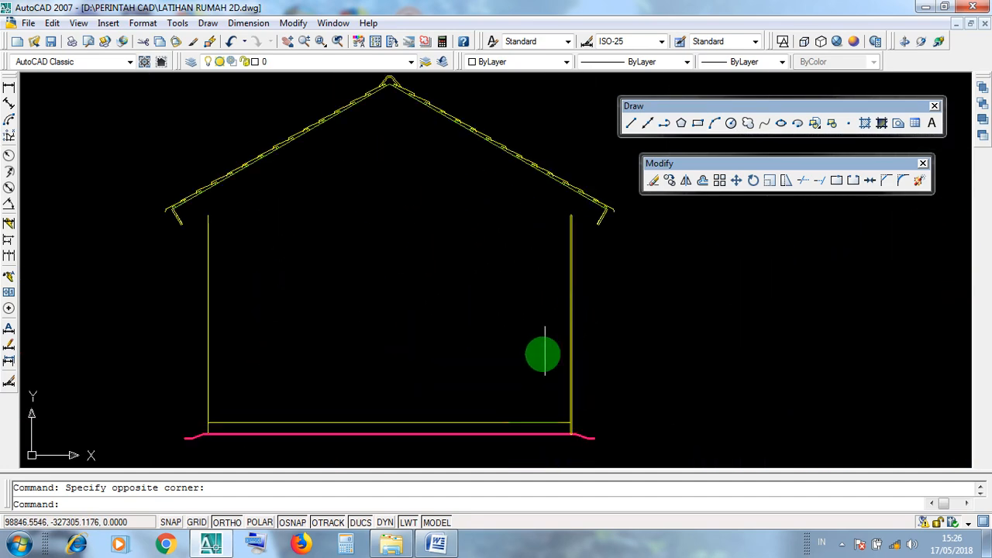
# Step: Examine the ground line, floor line and outer wall lines of the simplified section by highlighting them
pyautogui.click(462, 435)
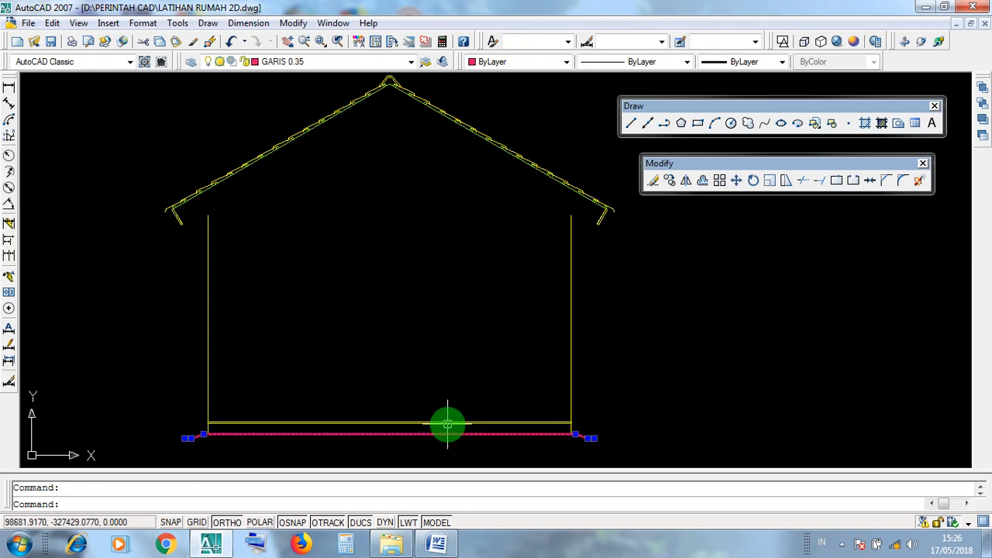
pyautogui.click(448, 424)
pyautogui.scroll(1, 411, 428)
pyautogui.click(440, 431)
pyautogui.press('Escape')
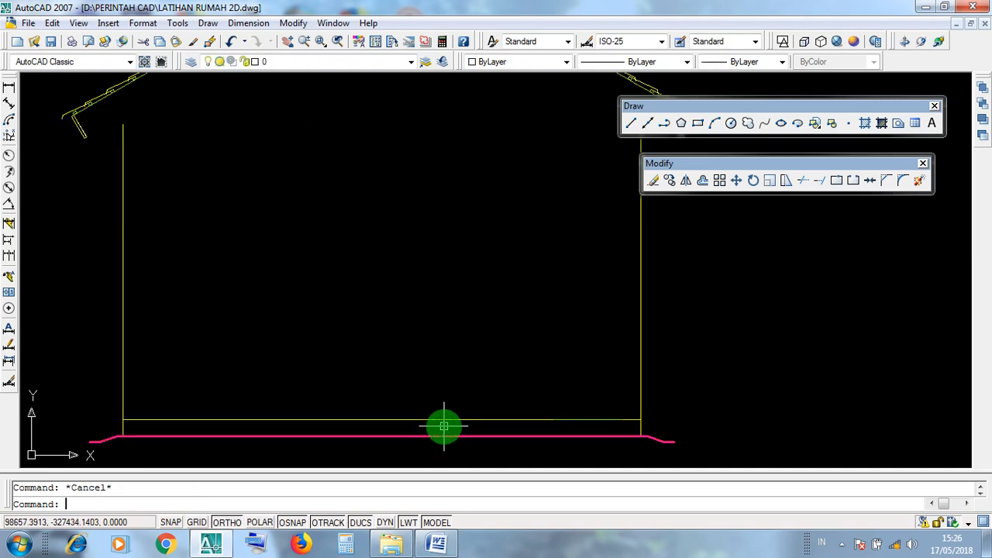
pyautogui.scroll(-2, 468, 428)
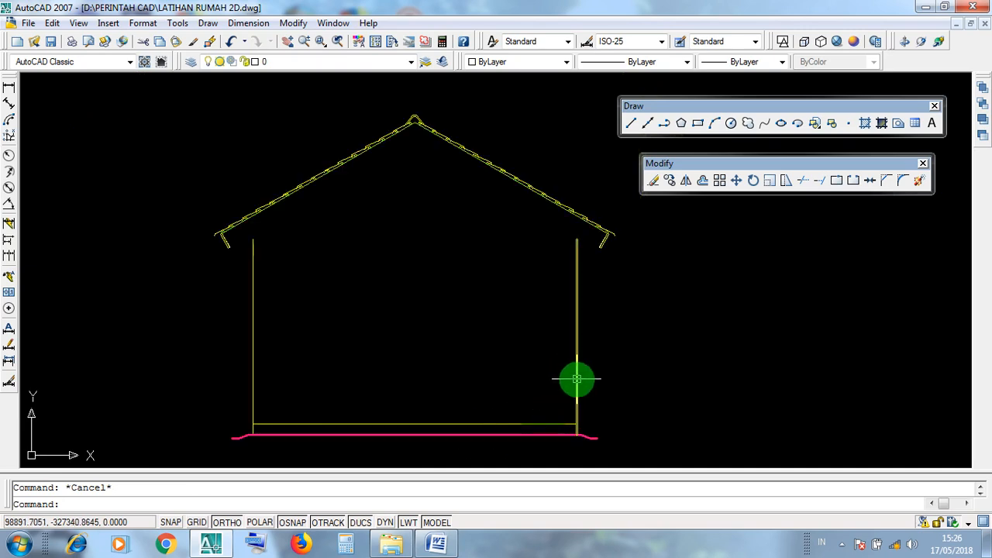
pyautogui.click(254, 362)
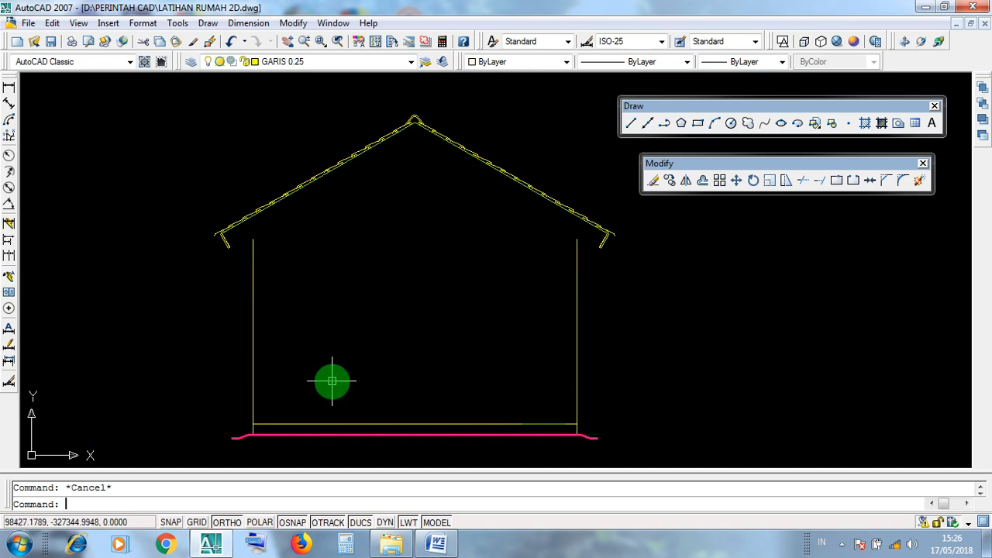
# Step: Examine the roof's ridge cap and the fascia boards at both eaves
pyautogui.moveTo(397, 334); pyautogui.dragTo(425, 418, button='middle')
pyautogui.scroll(2, 434, 241)
pyautogui.scroll(1, 434, 241)
pyautogui.click(442, 305)
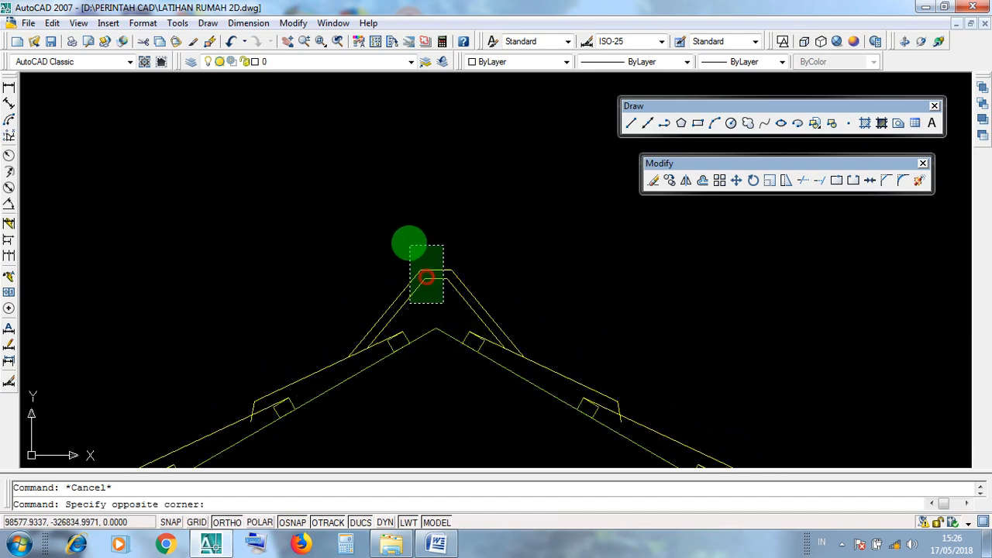
pyautogui.click(440, 302)
pyautogui.scroll(-3, 443, 206)
pyautogui.moveTo(554, 299); pyautogui.dragTo(378, 130, button='middle')
pyautogui.scroll(5, 625, 281)
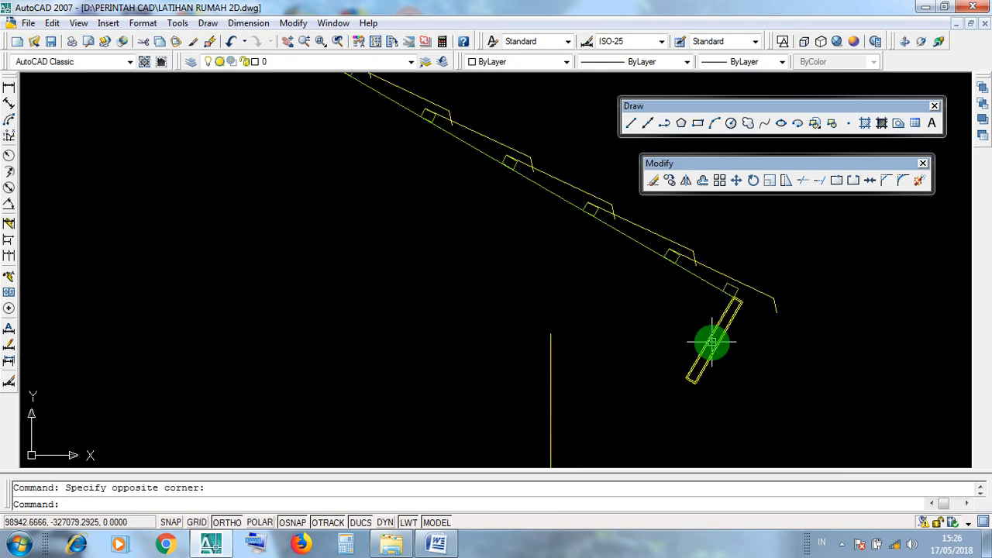
pyautogui.scroll(-5, 714, 343)
pyautogui.scroll(5, 172, 343)
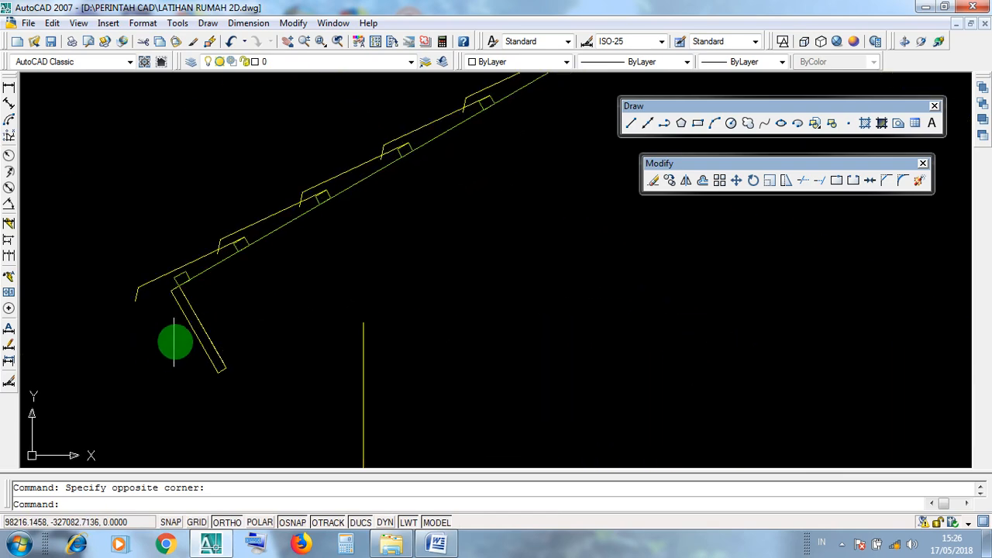
pyautogui.scroll(-4, 310, 342)
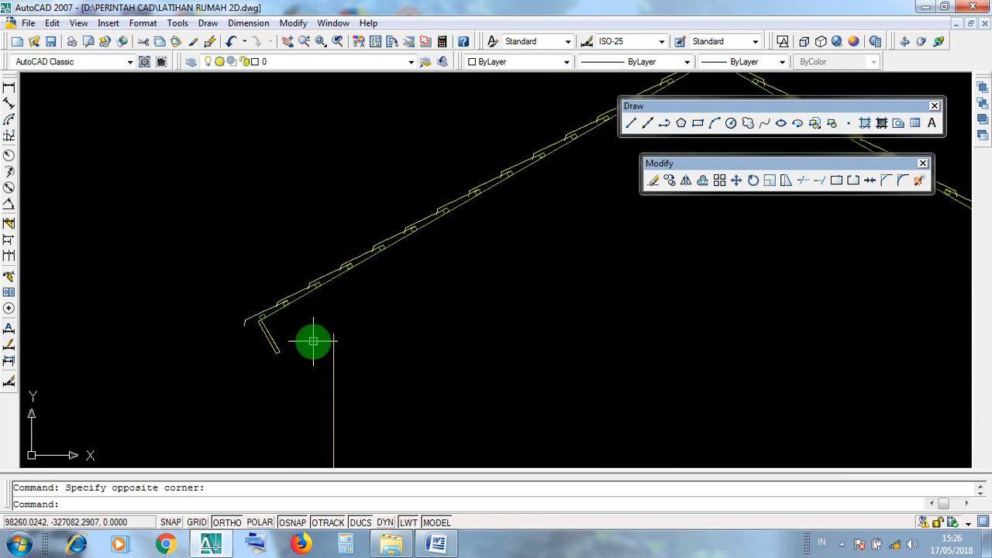
pyautogui.scroll(4, 620, 329)
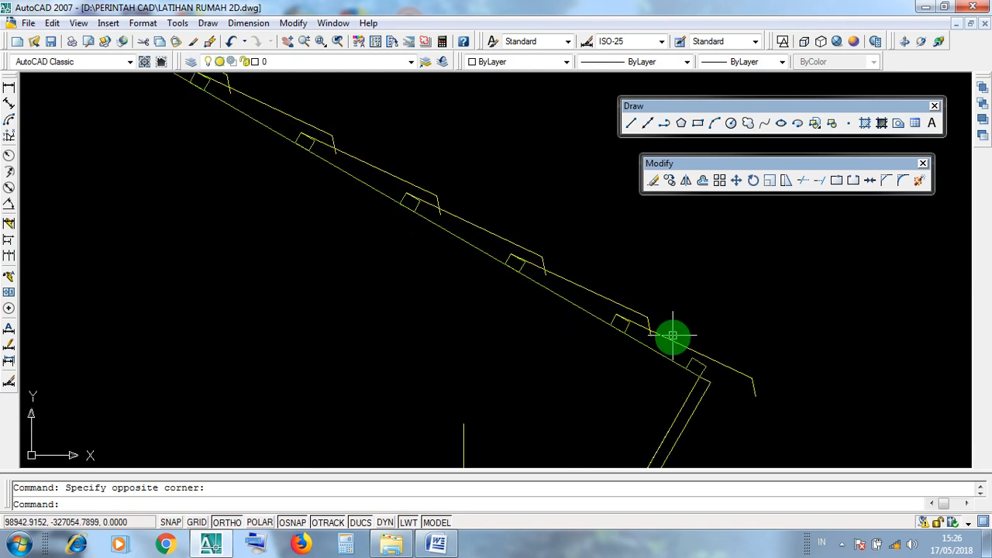
# Step: Examine the roof tiles and the battens beneath them near the right eave by highlighting them
pyautogui.click(670, 340)
pyautogui.click(605, 301)
pyautogui.click(507, 242)
pyautogui.scroll(3, 416, 199)
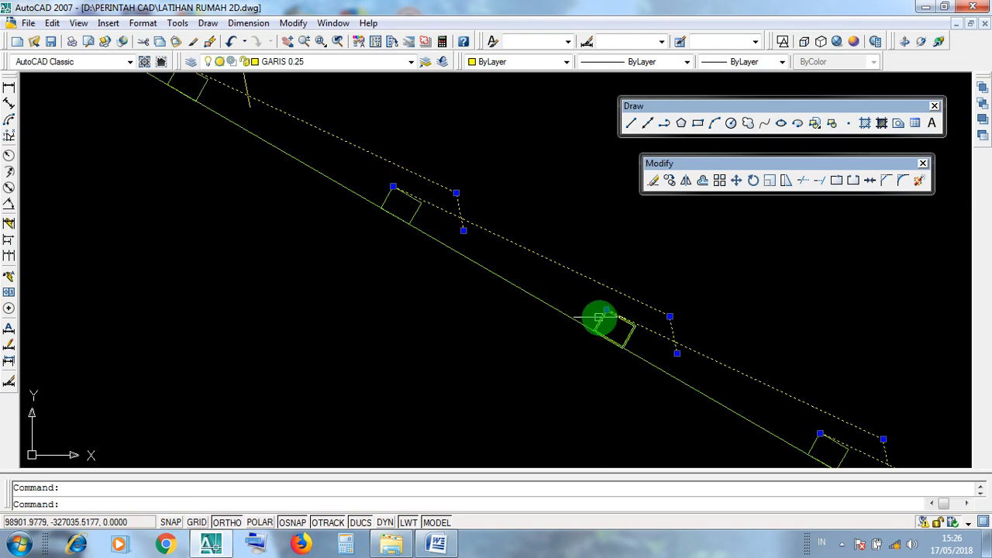
pyautogui.click(601, 321)
pyautogui.scroll(-2, 639, 316)
pyautogui.click(766, 409)
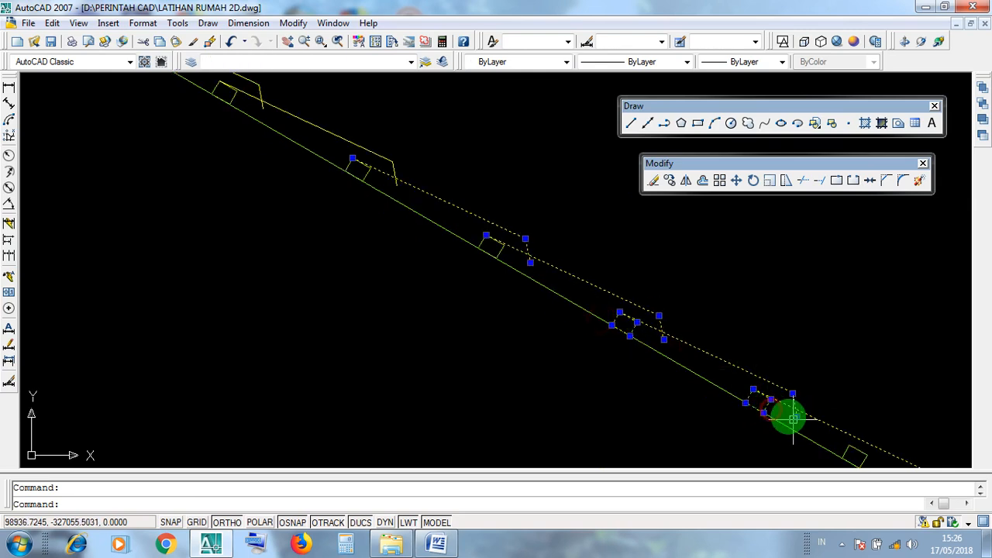
pyautogui.moveTo(796, 416); pyautogui.dragTo(648, 307, button='middle')
pyautogui.click(702, 341)
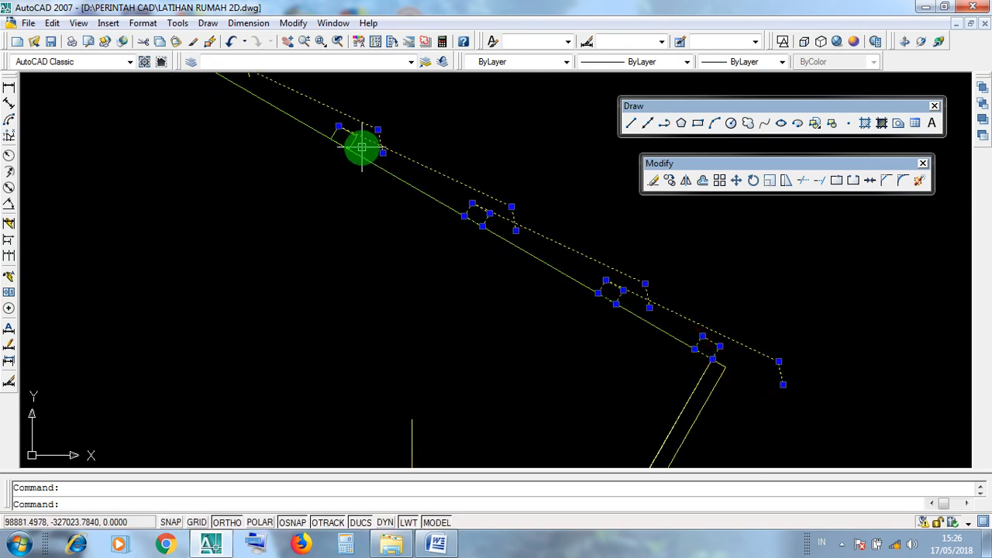
pyautogui.scroll(-5, 634, 361)
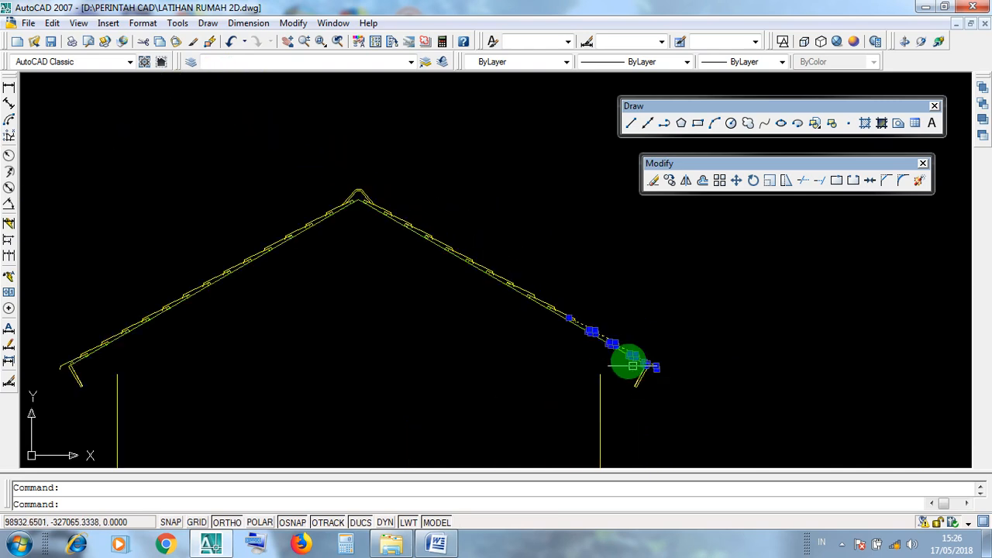
pyautogui.press('Escape')
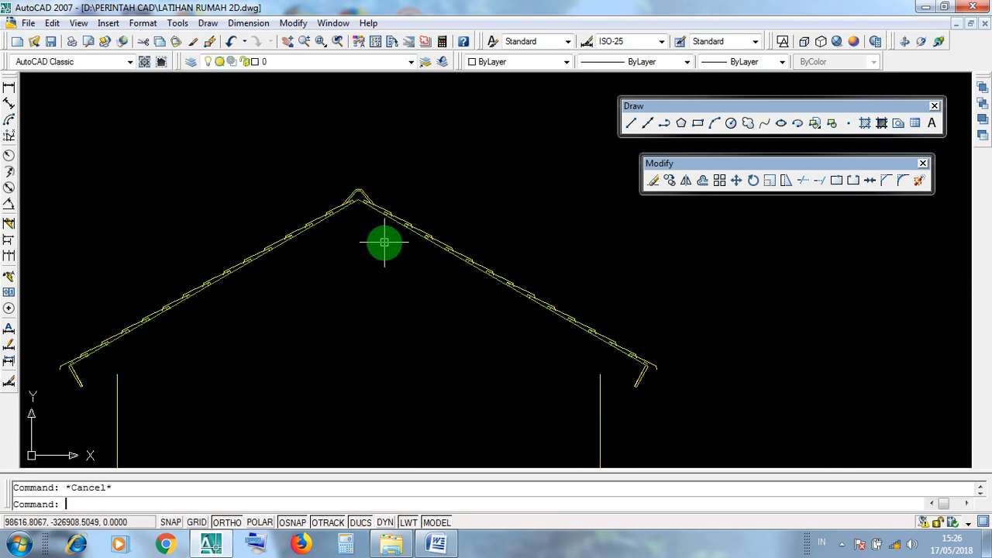
# Step: Examine the battens and the sloping roof lines that carry them on both sides of the ridge by highlighting them
pyautogui.scroll(5, 504, 294)
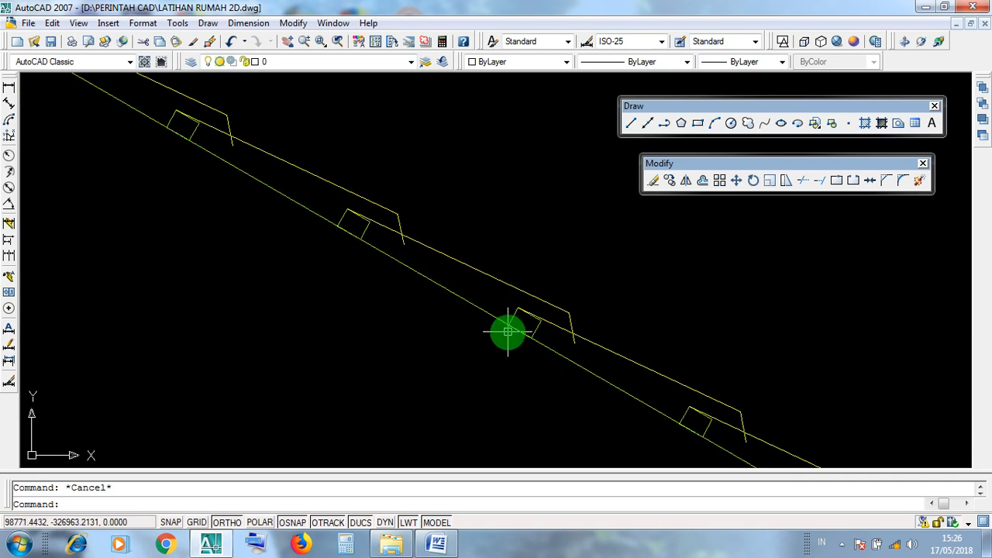
pyautogui.click(542, 344)
pyautogui.click(537, 334)
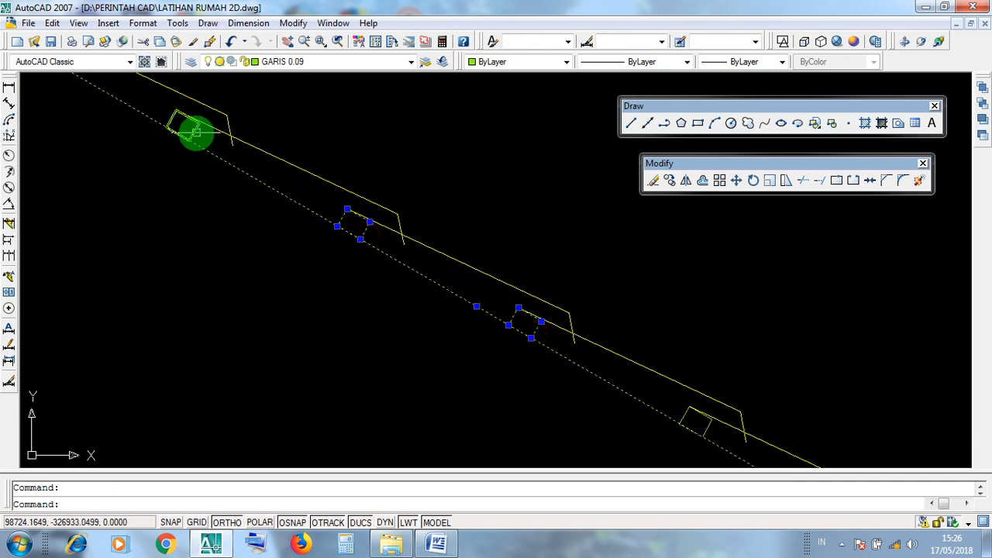
pyautogui.press('Escape')
pyautogui.click(288, 199)
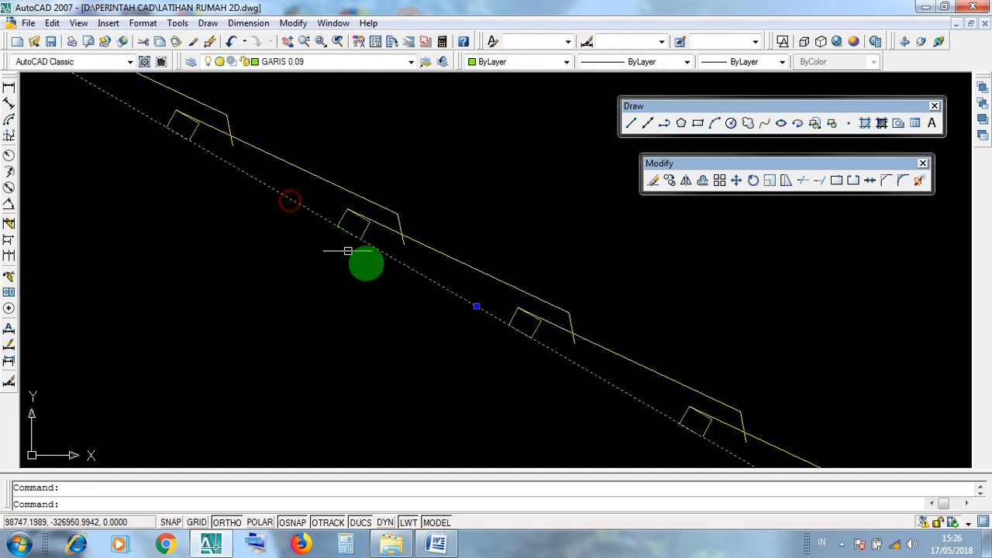
pyautogui.scroll(-5, 463, 317)
pyautogui.scroll(3, 170, 271)
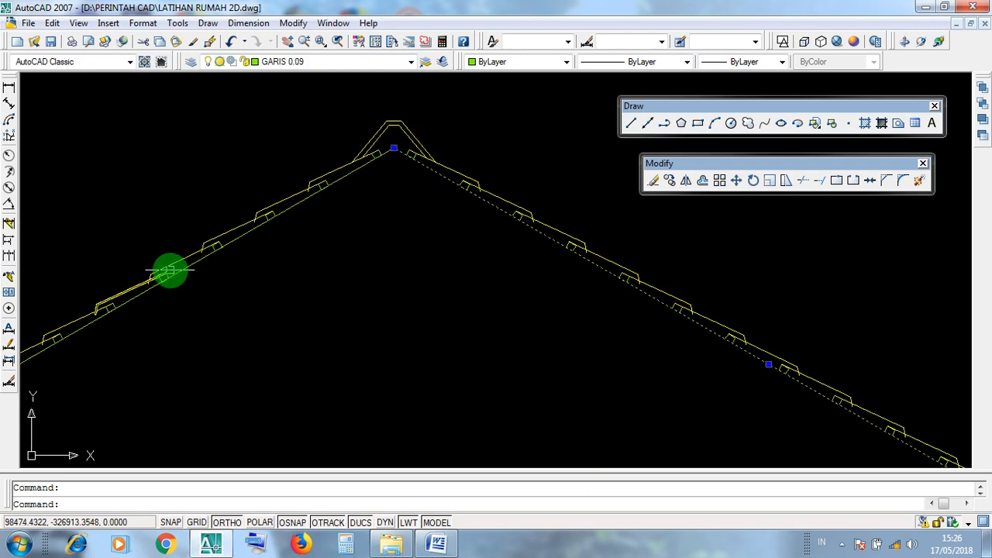
pyautogui.scroll(-3, 452, 250)
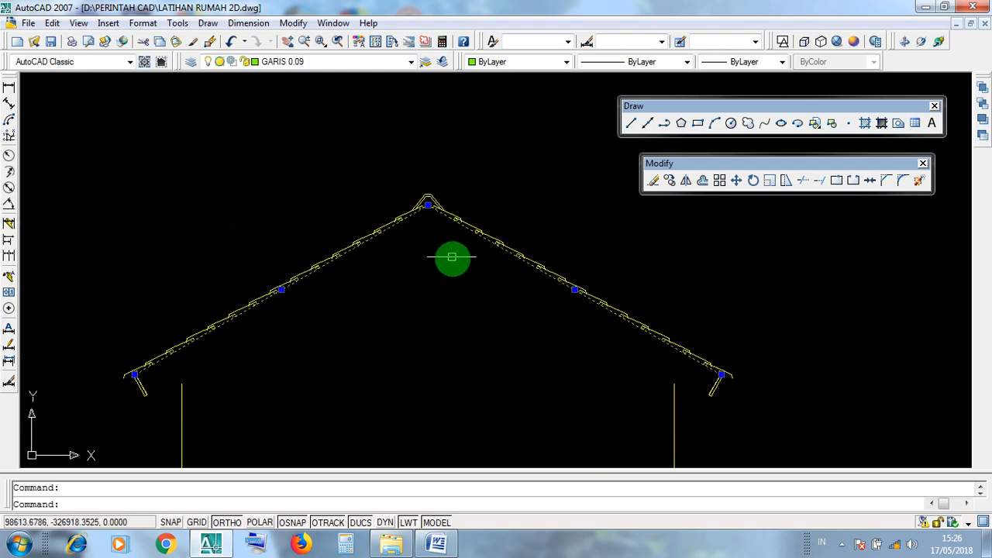
pyautogui.press('Escape')
# Step: Save the house drawing under its current file name
pyautogui.moveTo(467, 290)
pyautogui.mouseDown(button='middle')
pyautogui.moveTo(458, 257)
pyautogui.moveTo(419, 237)
pyautogui.moveTo(441, 272)
pyautogui.mouseUp(button='middle')
pyautogui.scroll(-4, 458, 257)
pyautogui.scroll(3, 465, 284)
pyautogui.scroll(-3, 443, 277)
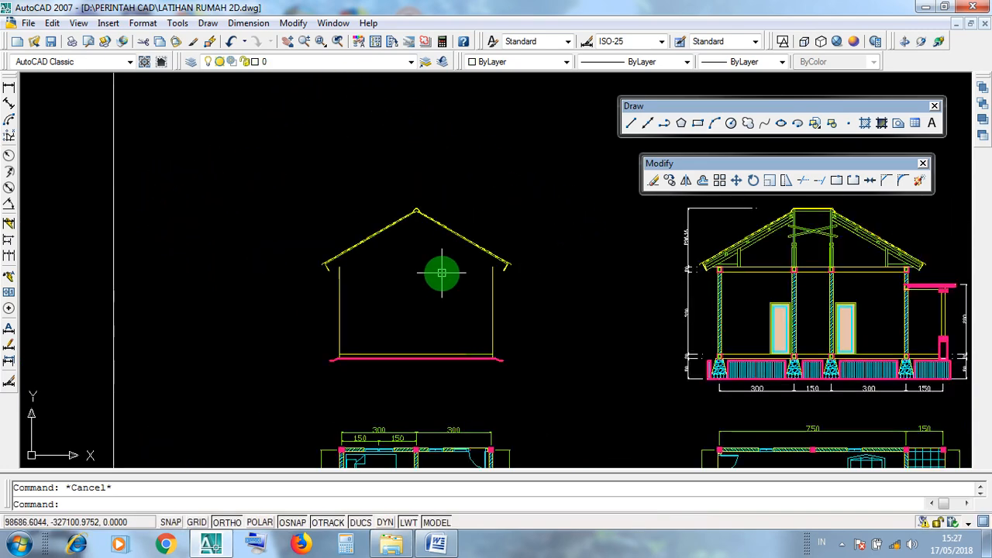
pyautogui.scroll(1, 442, 273)
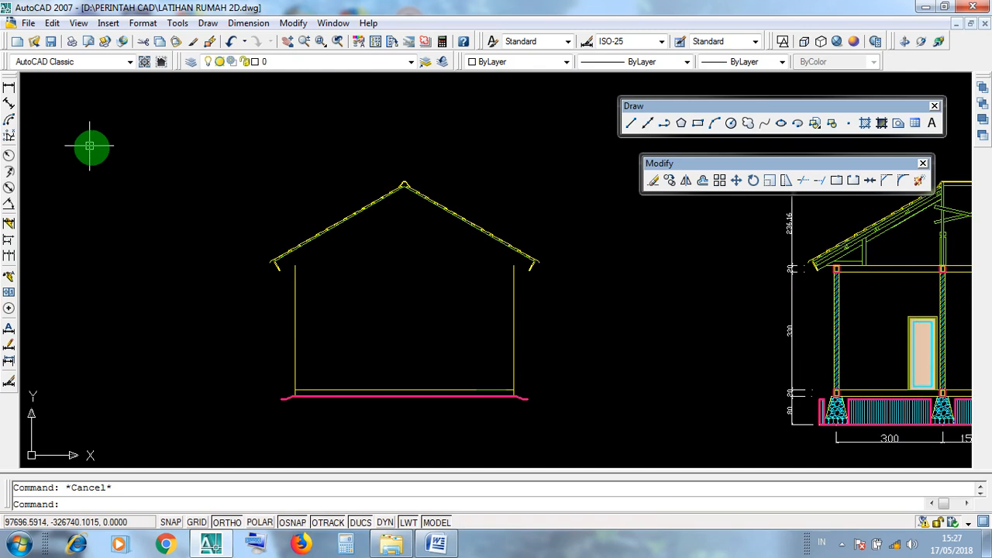
pyautogui.click(51, 43)
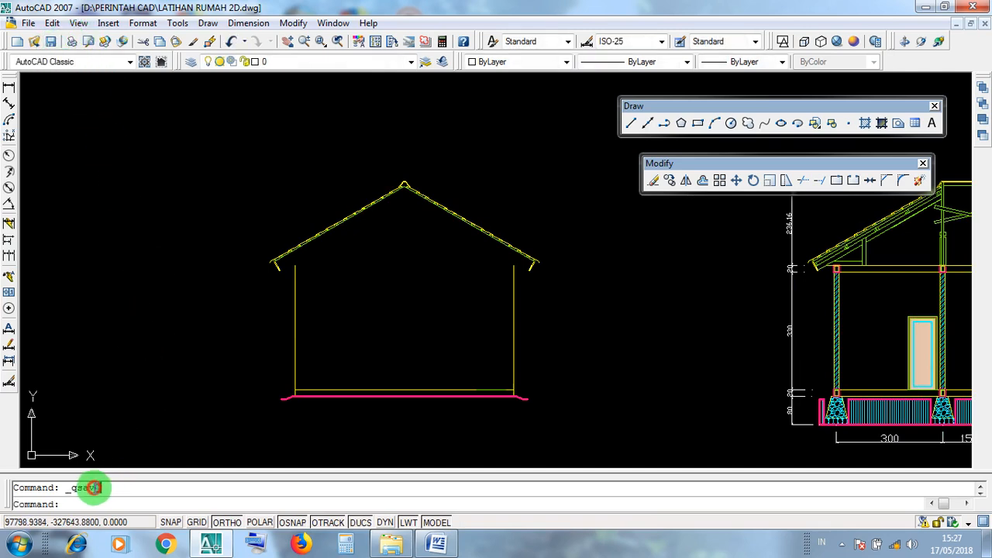
pyautogui.click(107, 488)
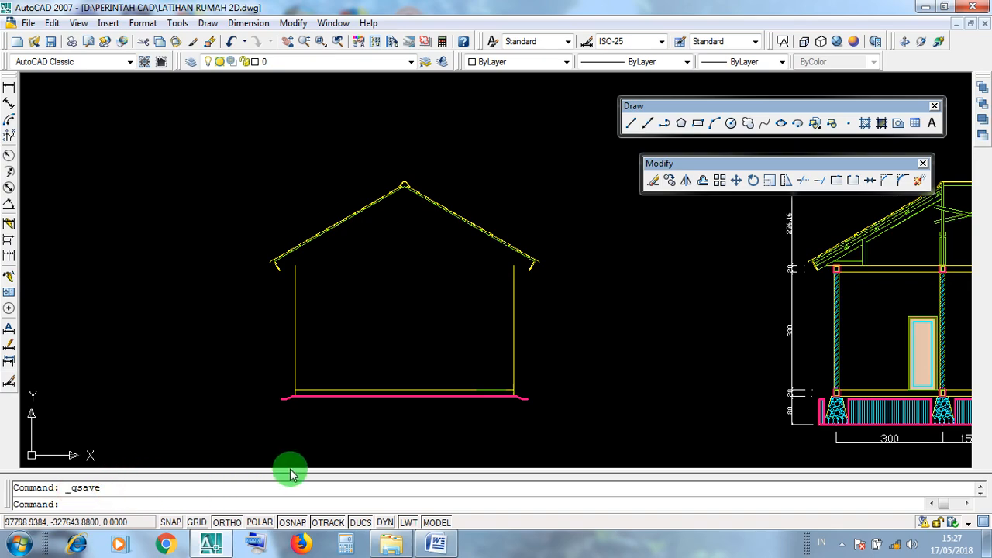
pyautogui.click(928, 9)
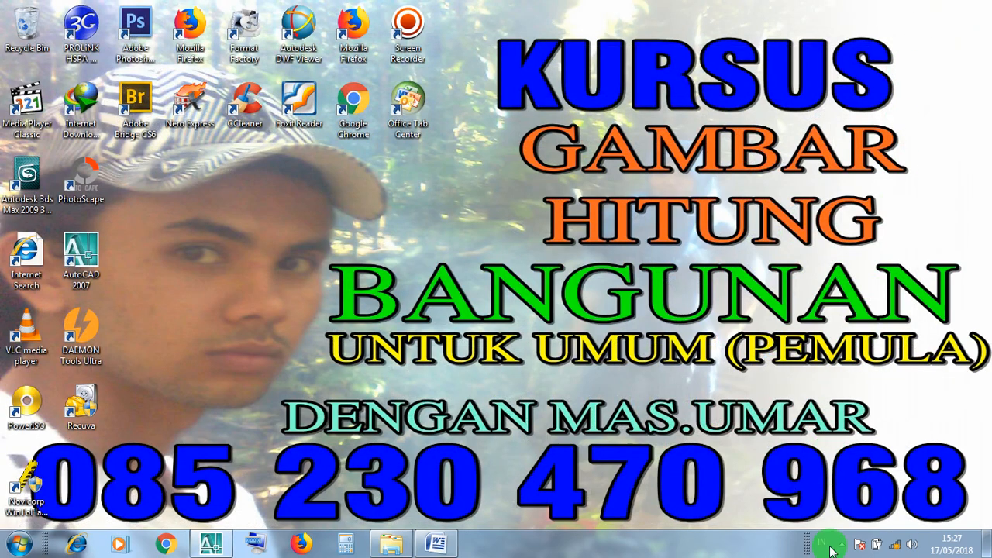
pyautogui.click(843, 546)
pyautogui.rightClick(861, 445)
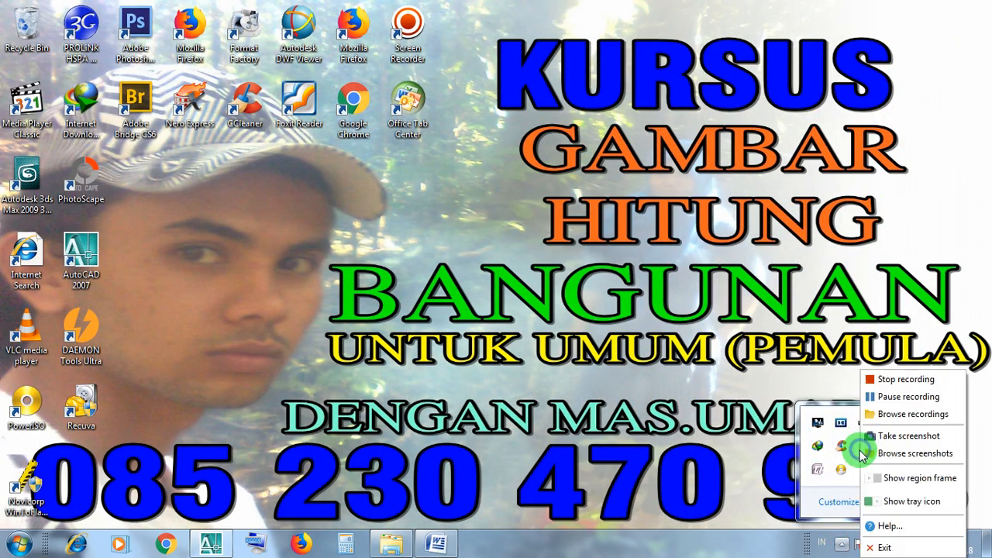